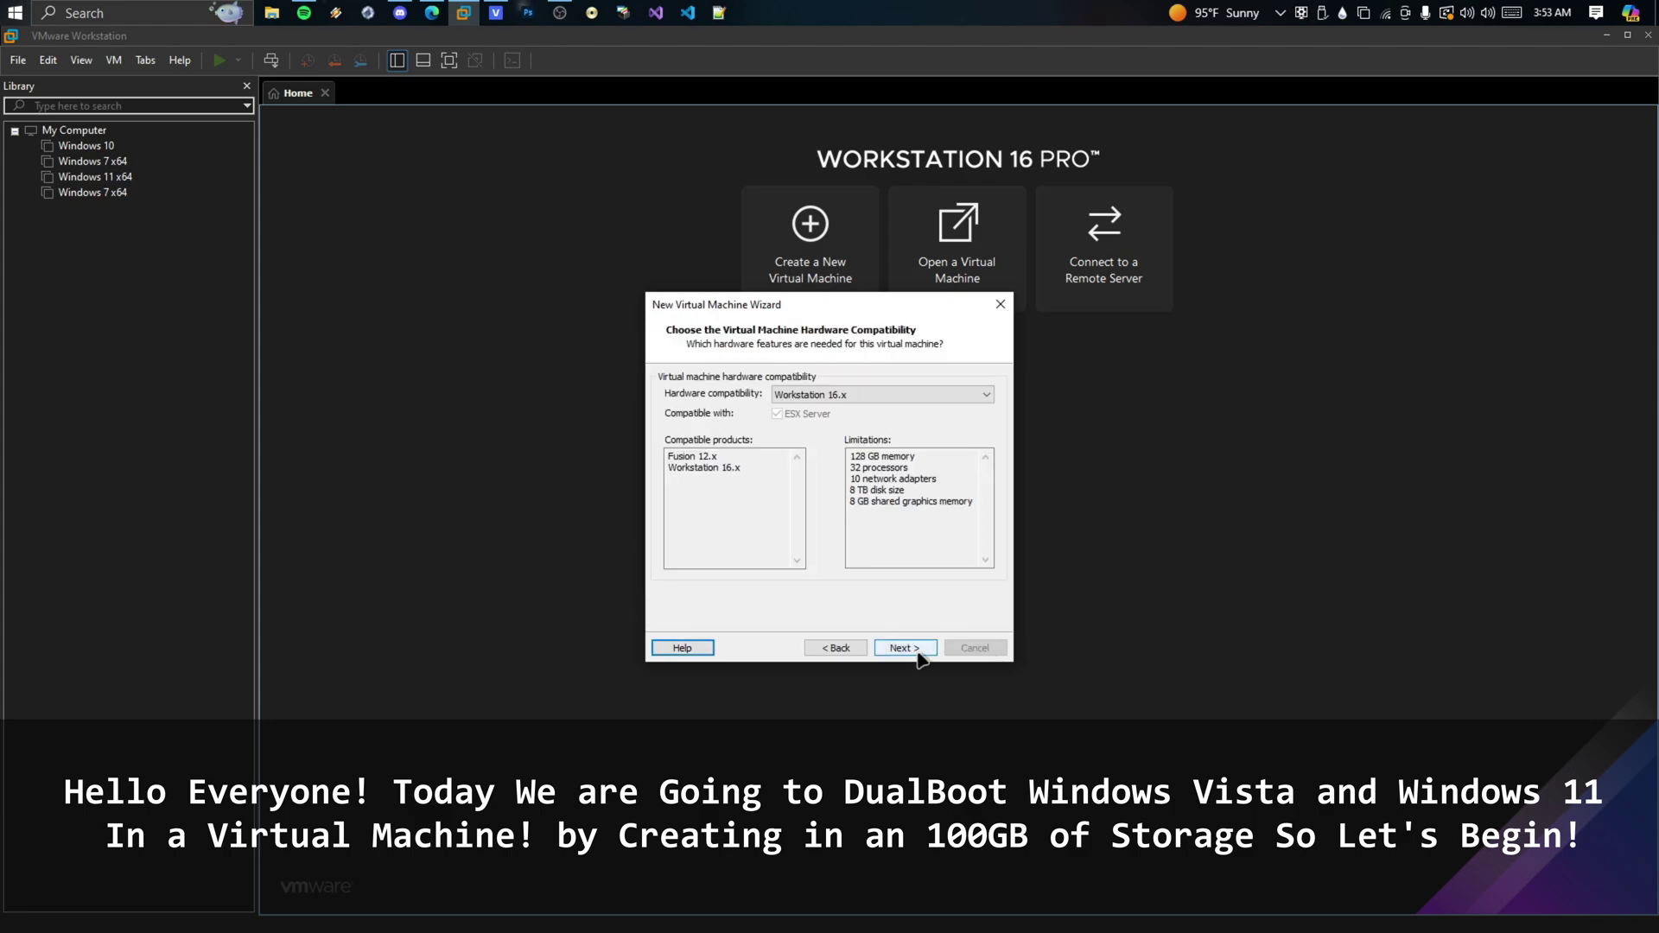
# Keep Workstation 16.x compatibility and later OS installation, and choose Windows 10 as the guest operating system version.
pyautogui.click(916, 650)
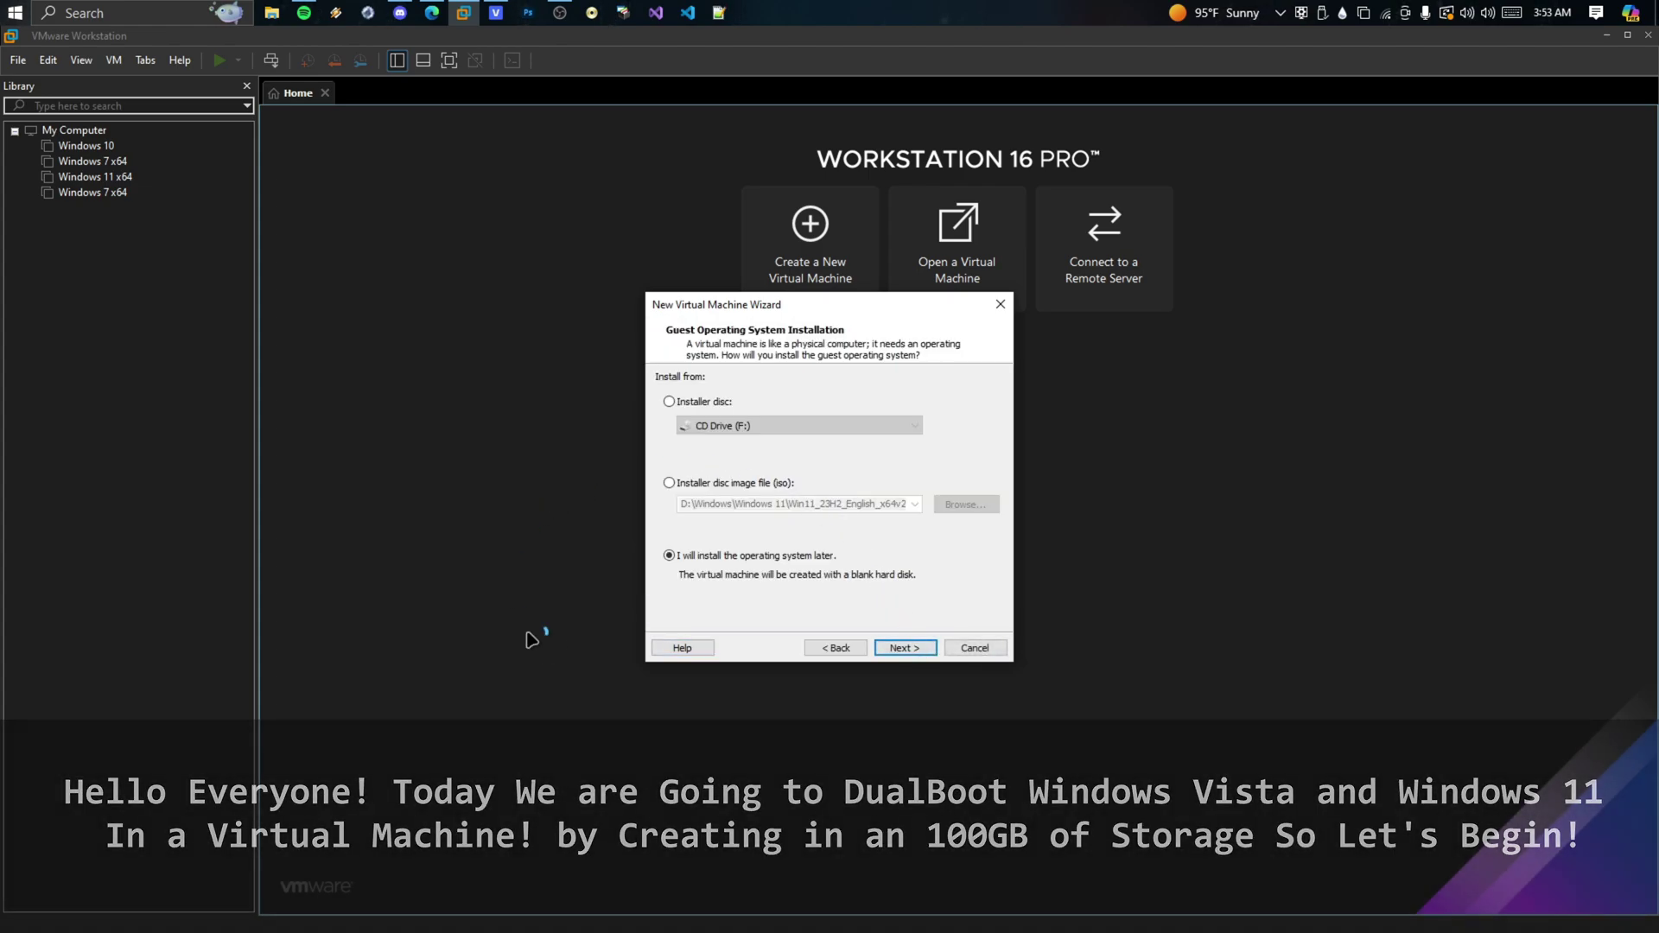
pyautogui.click(928, 646)
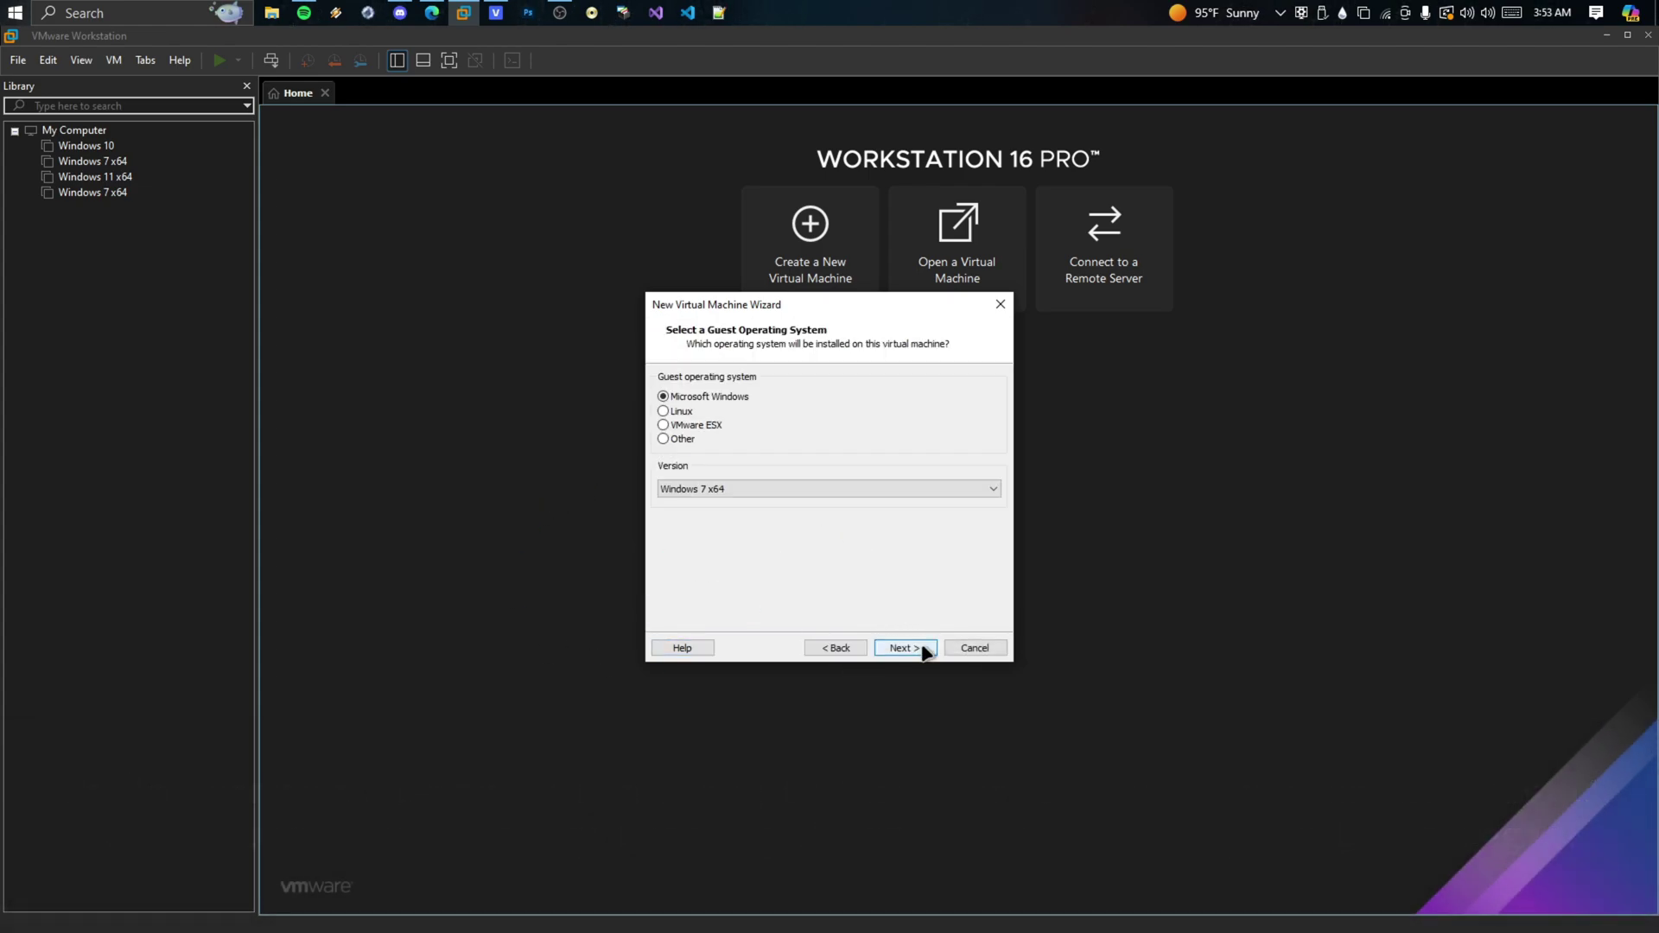
pyautogui.click(714, 489)
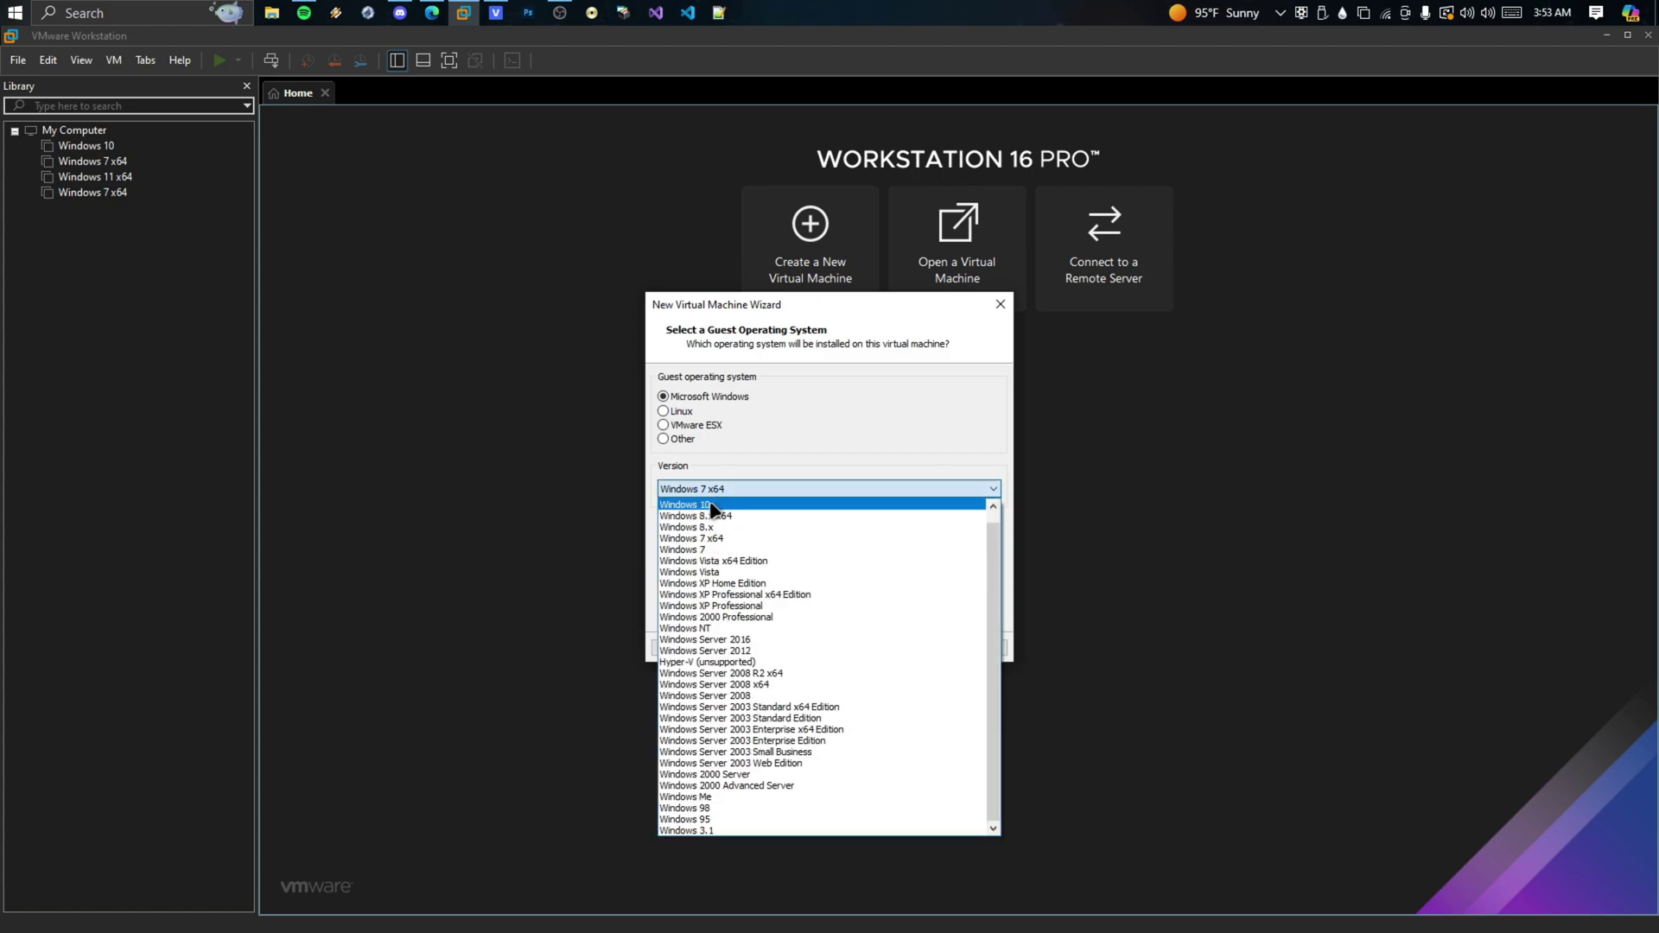
pyautogui.click(714, 504)
pyautogui.click(904, 647)
# Name the virtual machine "DualBoot Windows Vista and Windows 11" and continue to the processor configuration.
pyautogui.write('DualBoot ')
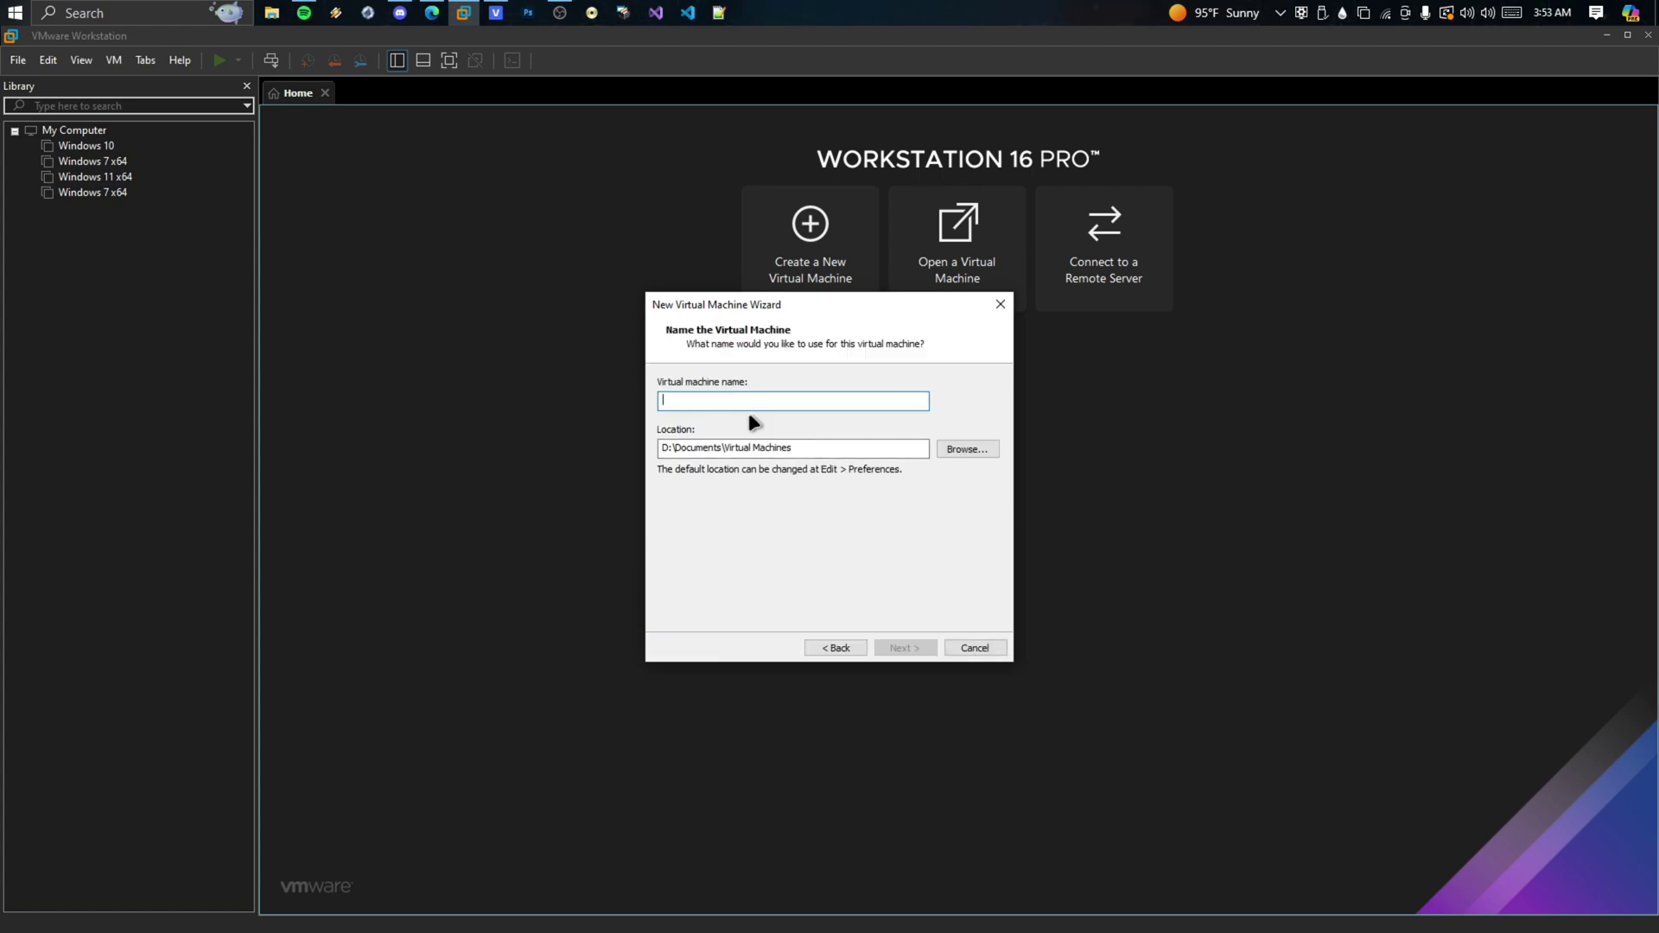
pyautogui.write('Windows Vista and 11')
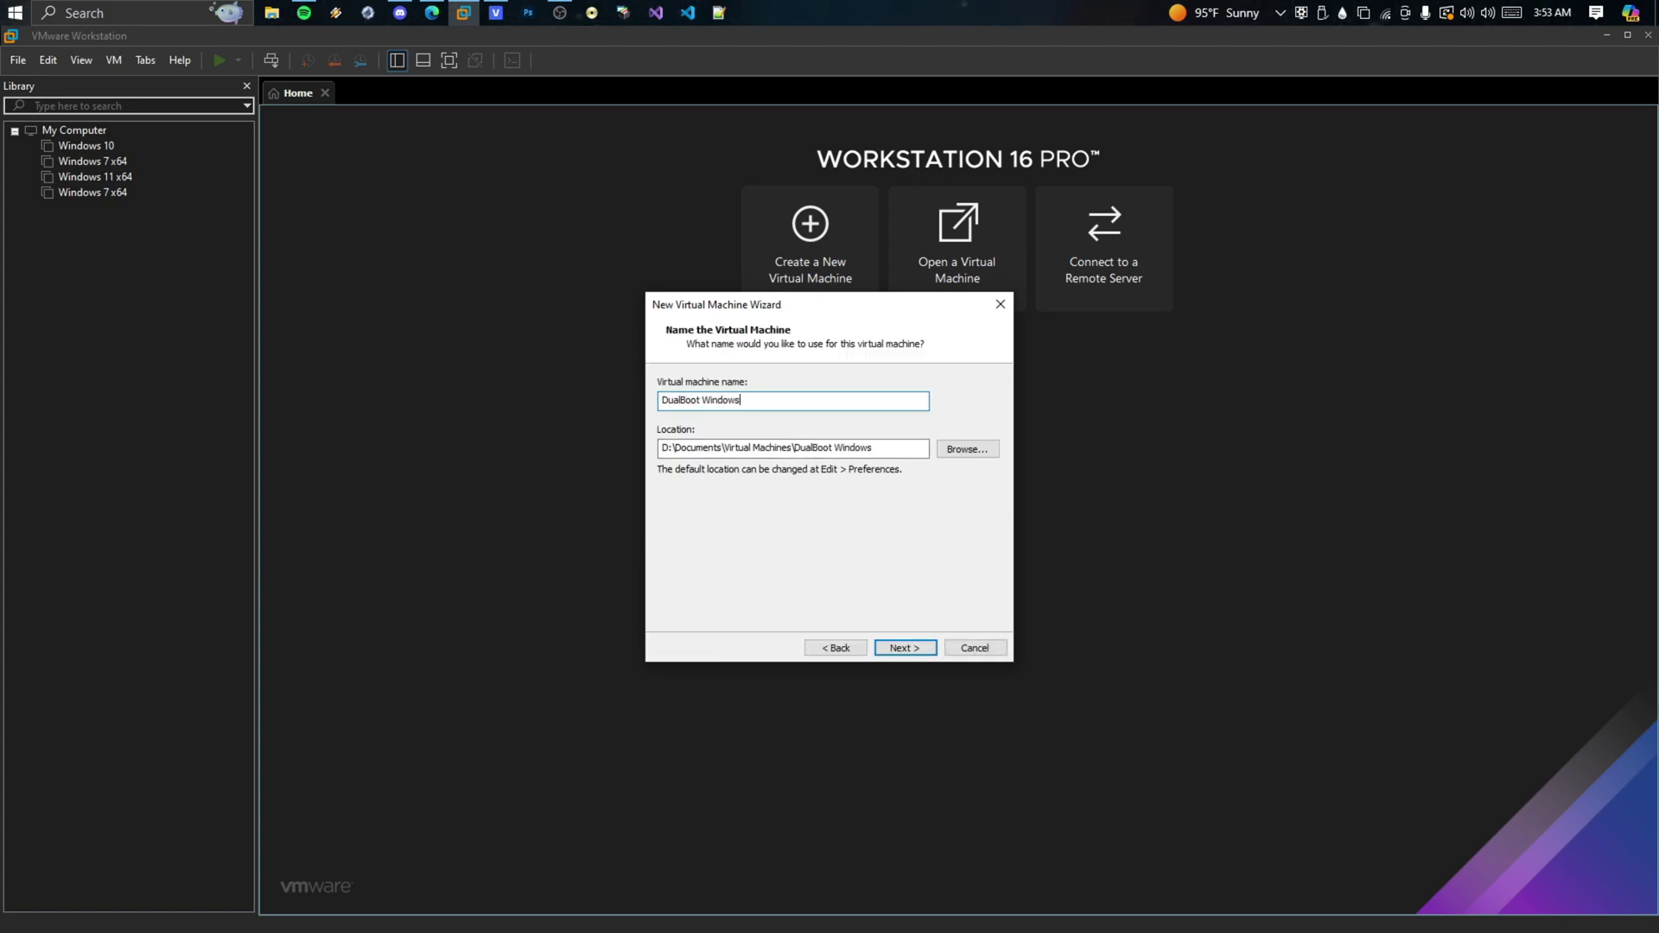
pyautogui.press('Return')
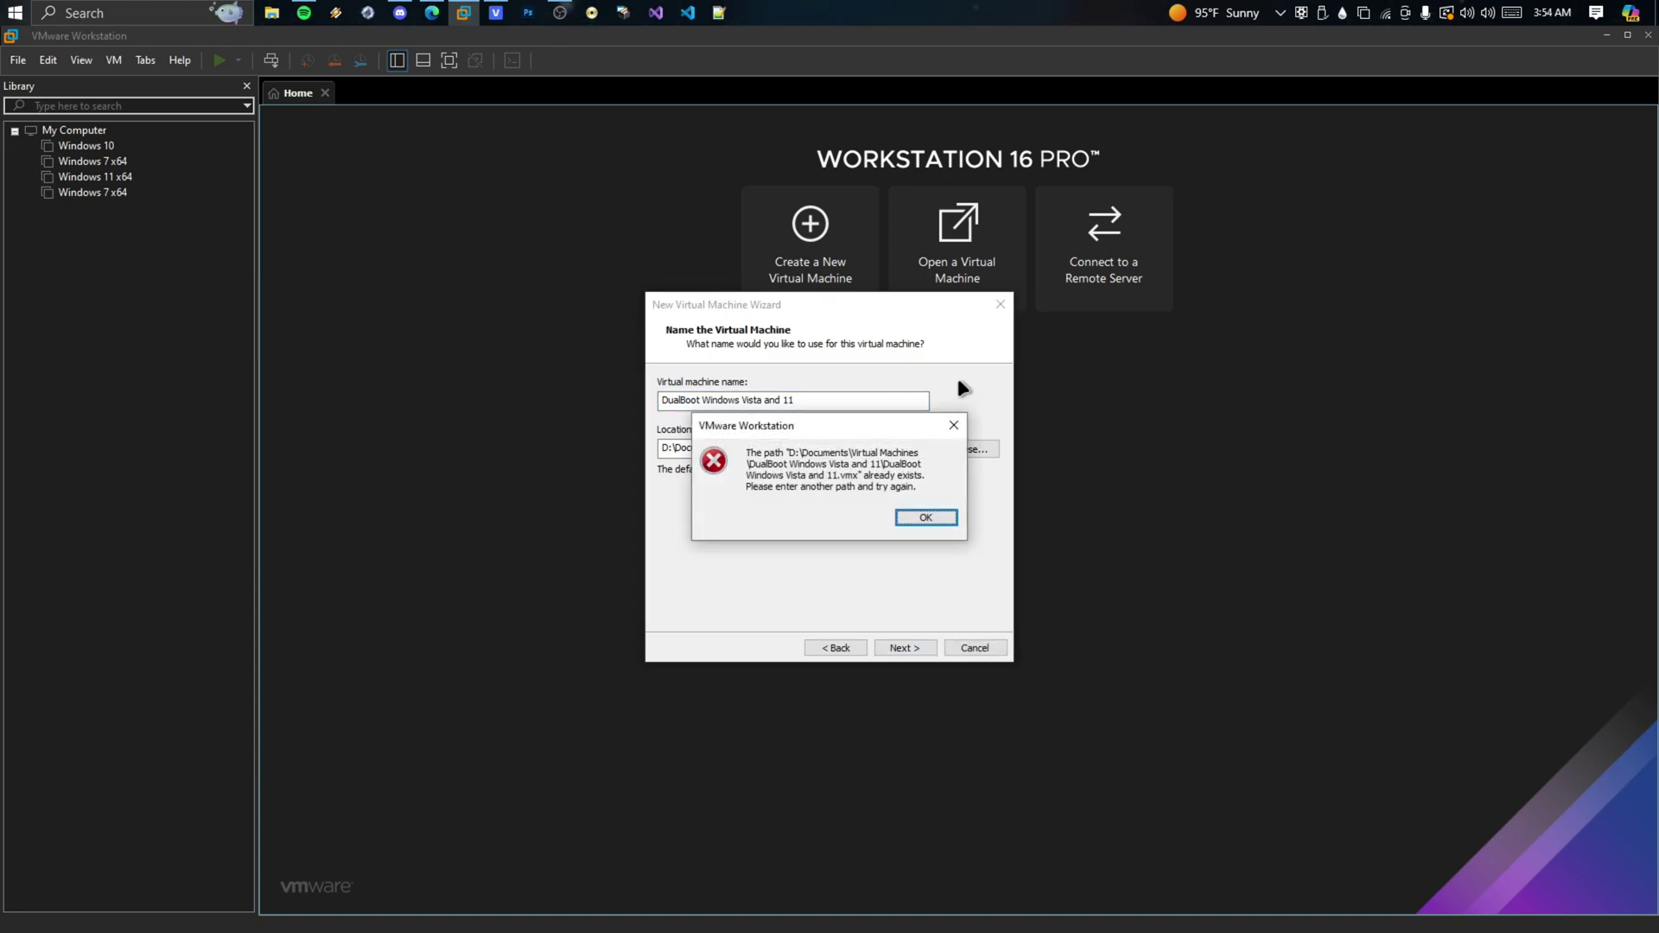
pyautogui.press('Return')
pyautogui.click(873, 403)
pyautogui.write('(BIOS)')
pyautogui.press('Return')
pyautogui.click(920, 650)
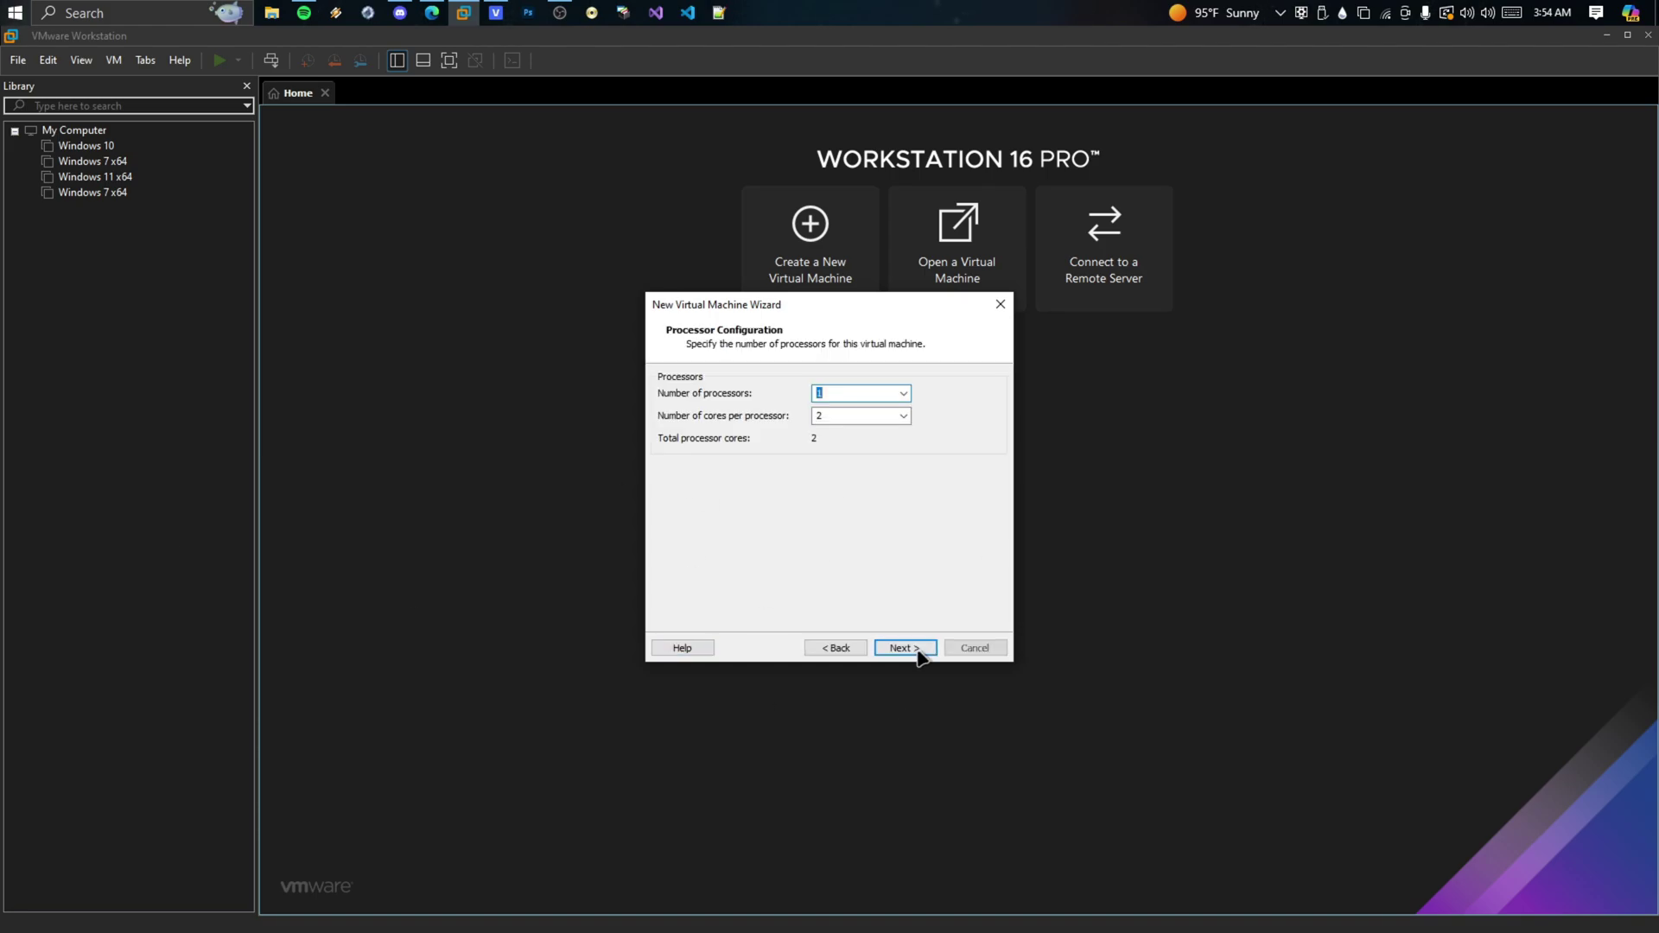
# Accept 1 processor with 2 cores and the following defaults, and choose SATA as the virtual disk type.
pyautogui.click(920, 651)
pyautogui.click(893, 650)
pyautogui.click(836, 648)
pyautogui.click(921, 648)
pyautogui.click(682, 433)
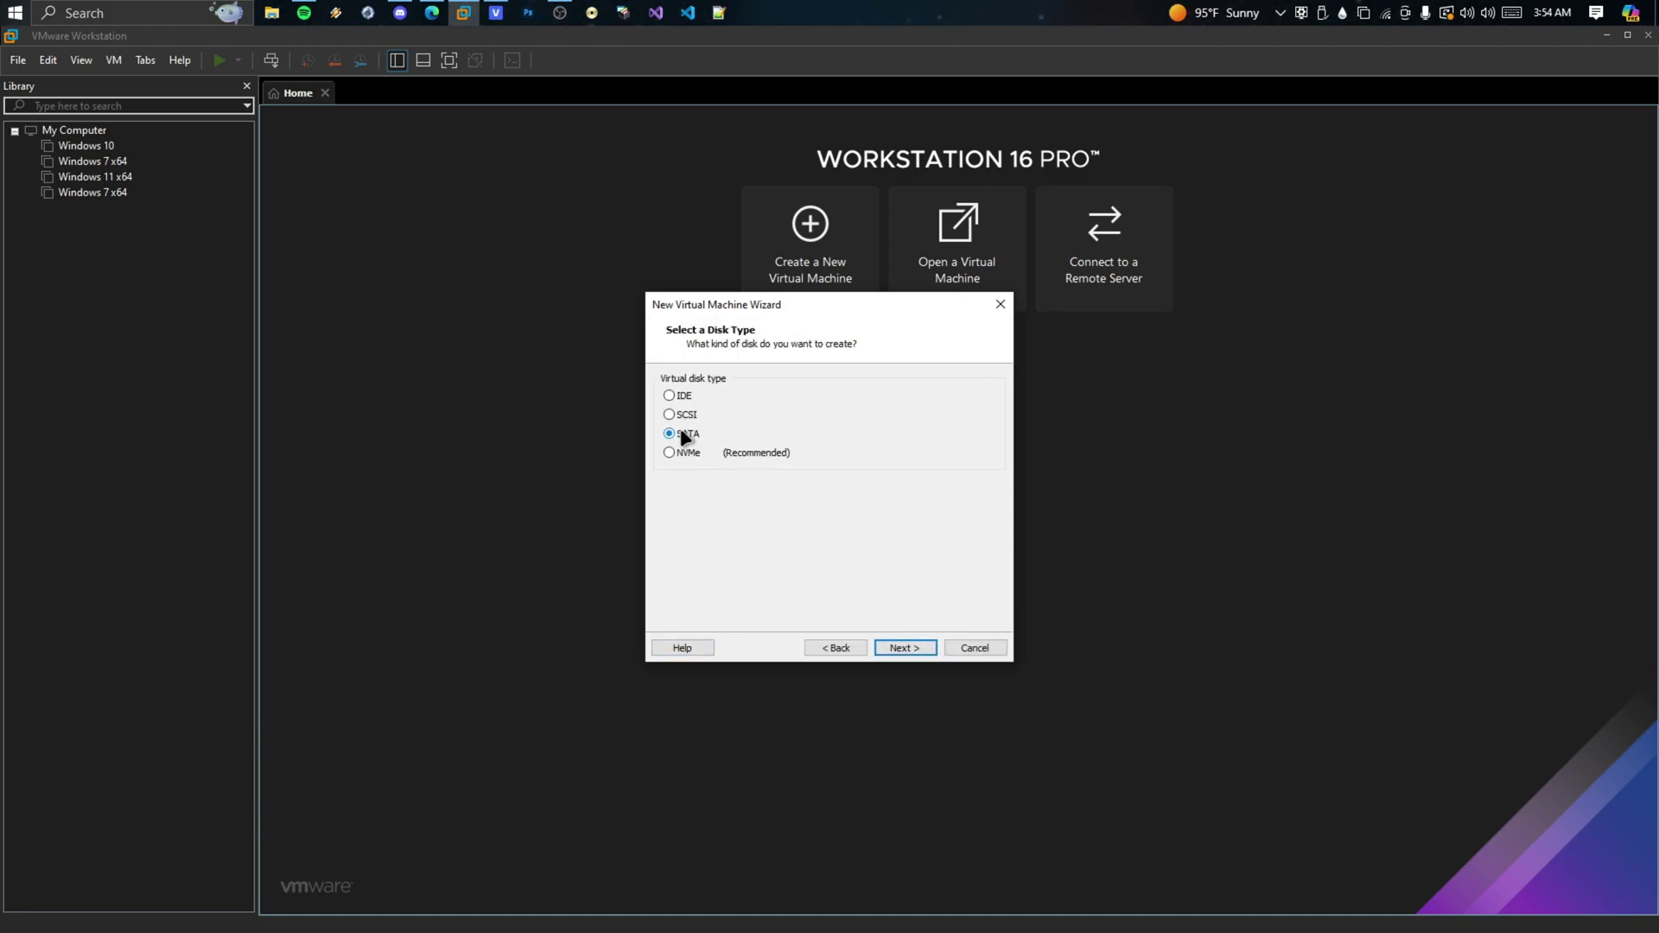
# Create a new 100 GB virtual disk stored as a single file.
pyautogui.click(890, 648)
pyautogui.click(896, 648)
pyautogui.write('100')
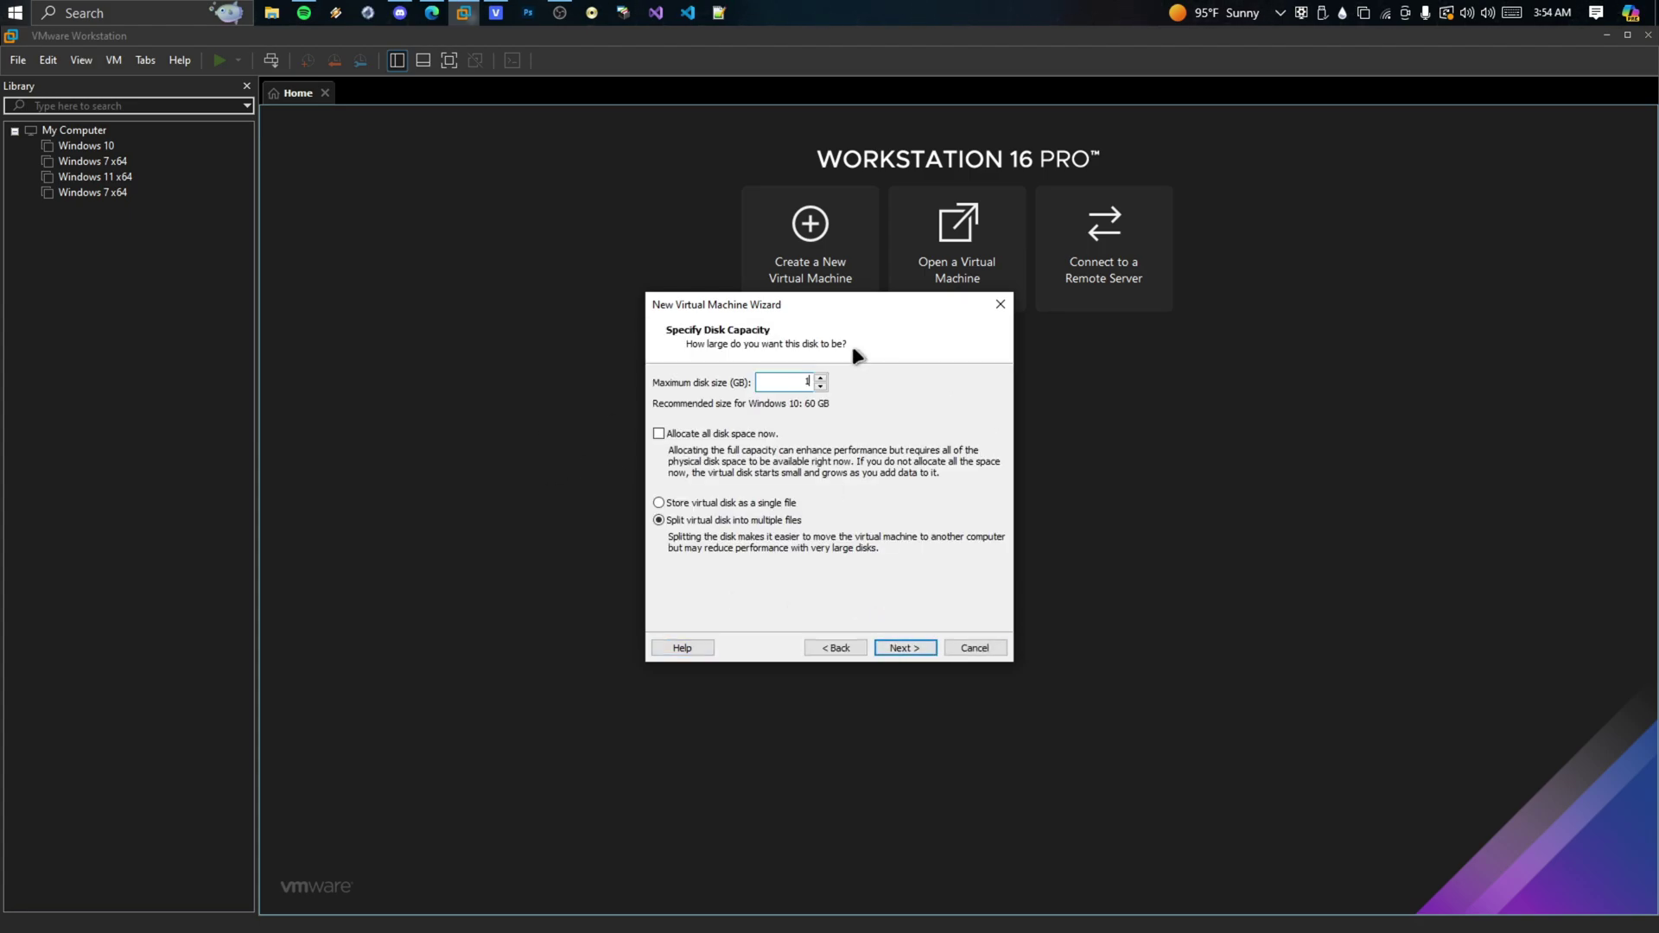
pyautogui.click(767, 503)
pyautogui.click(899, 648)
# Create a folder named "DualBoot Windows Vista and Windows 11" in the Virtual Machines folder for the virtual disk file.
pyautogui.click(953, 426)
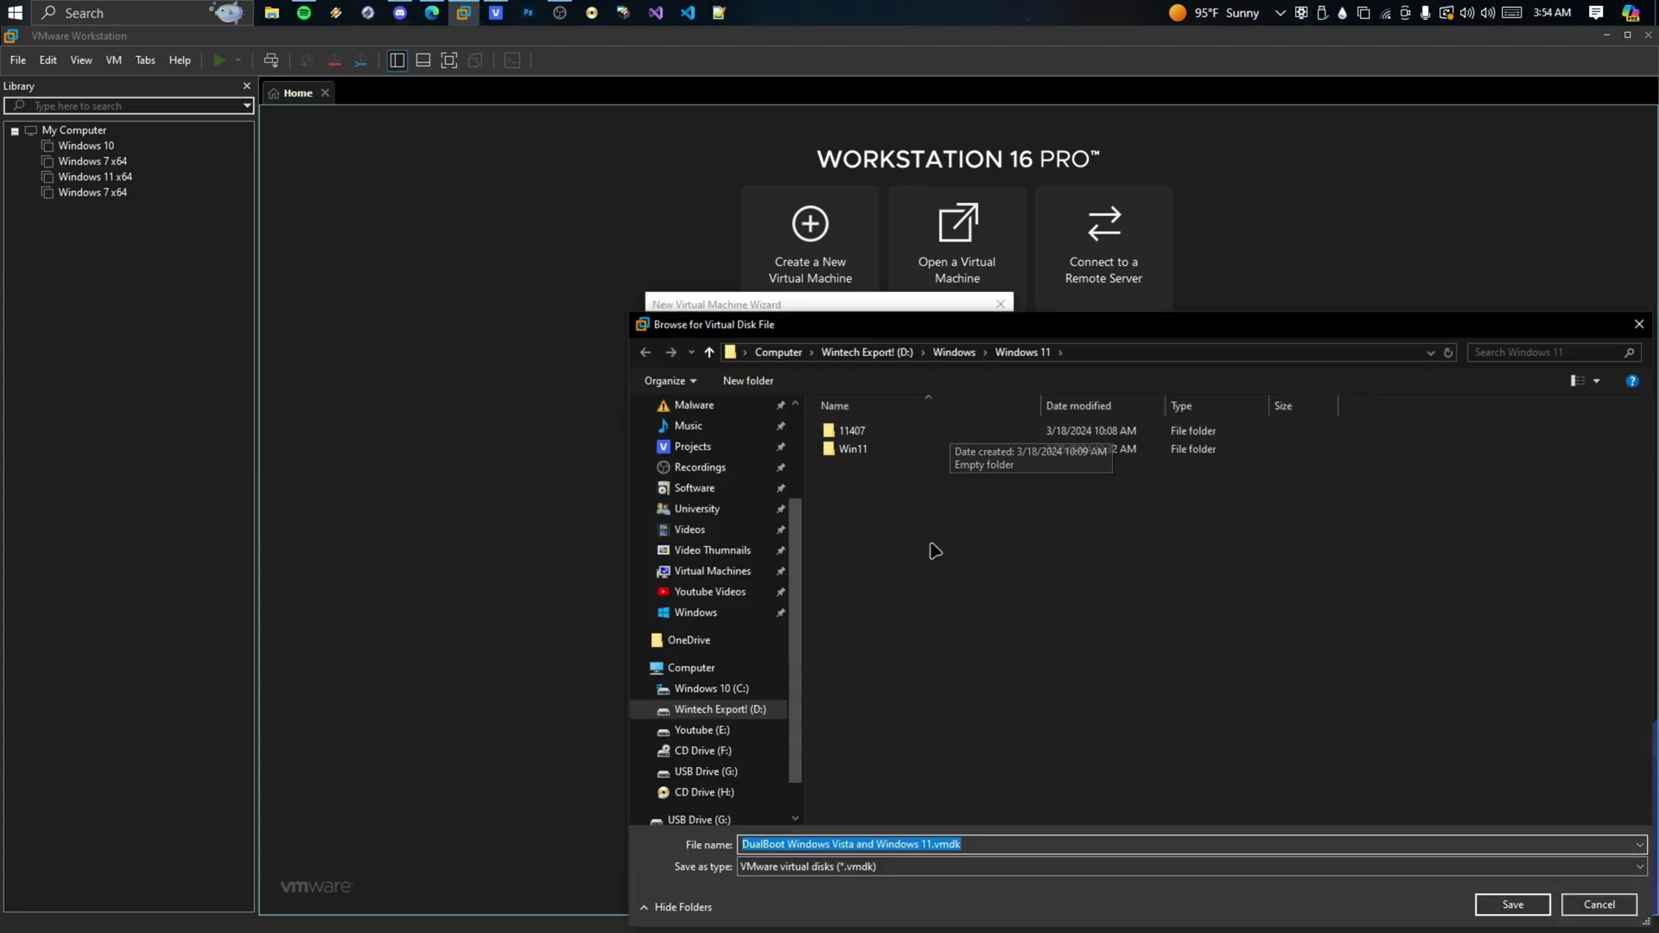
pyautogui.click(712, 571)
pyautogui.rightClick(971, 617)
pyautogui.click(897, 557)
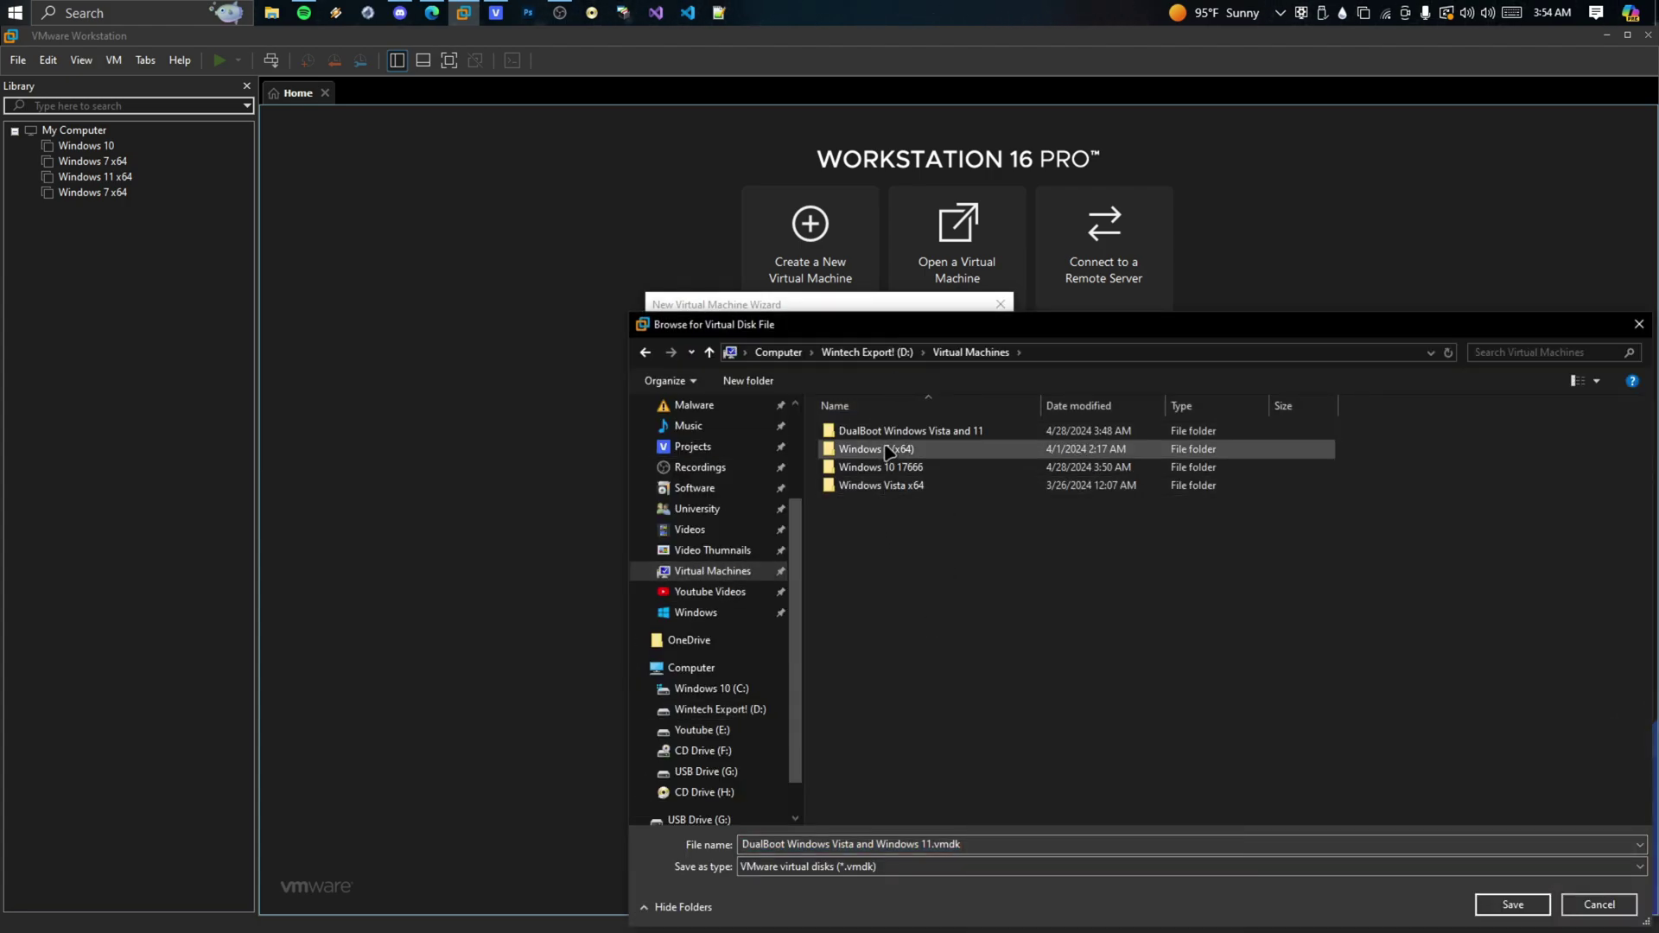
pyautogui.rightClick(873, 568)
pyautogui.moveTo(1018, 846)
pyautogui.click(1177, 647)
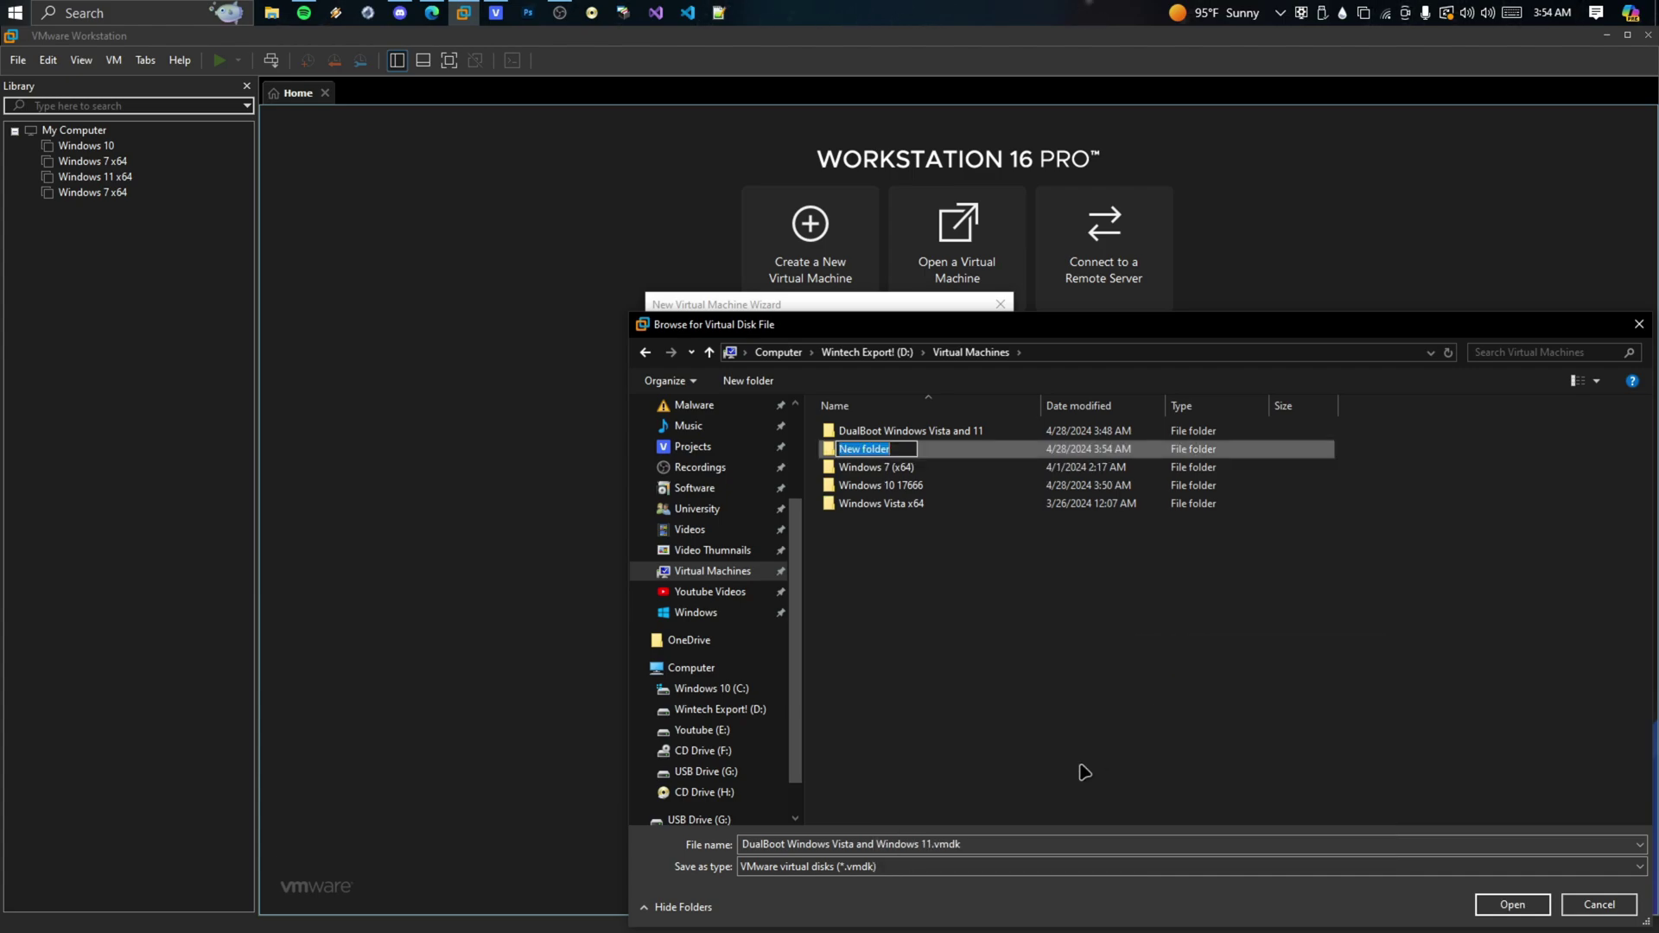
pyautogui.write('Dual B')
pyautogui.press('BackSpace')
pyautogui.press('BackSpace')
pyautogui.write('Boot Windo')
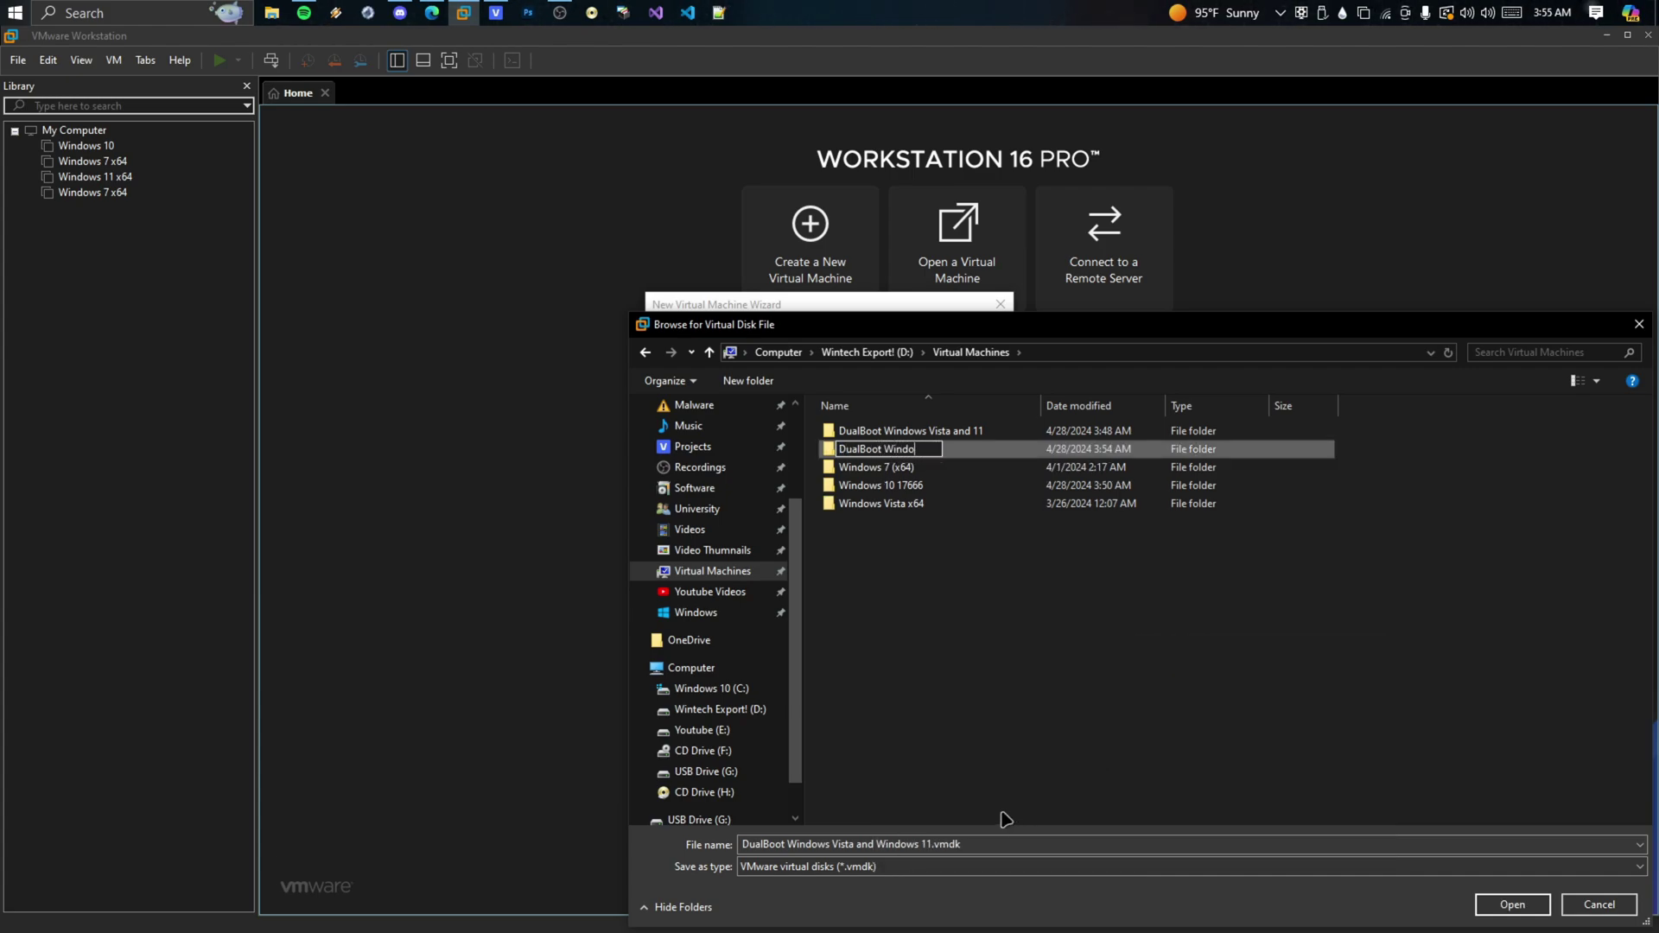
pyautogui.write('ws Vista and Windows 11')
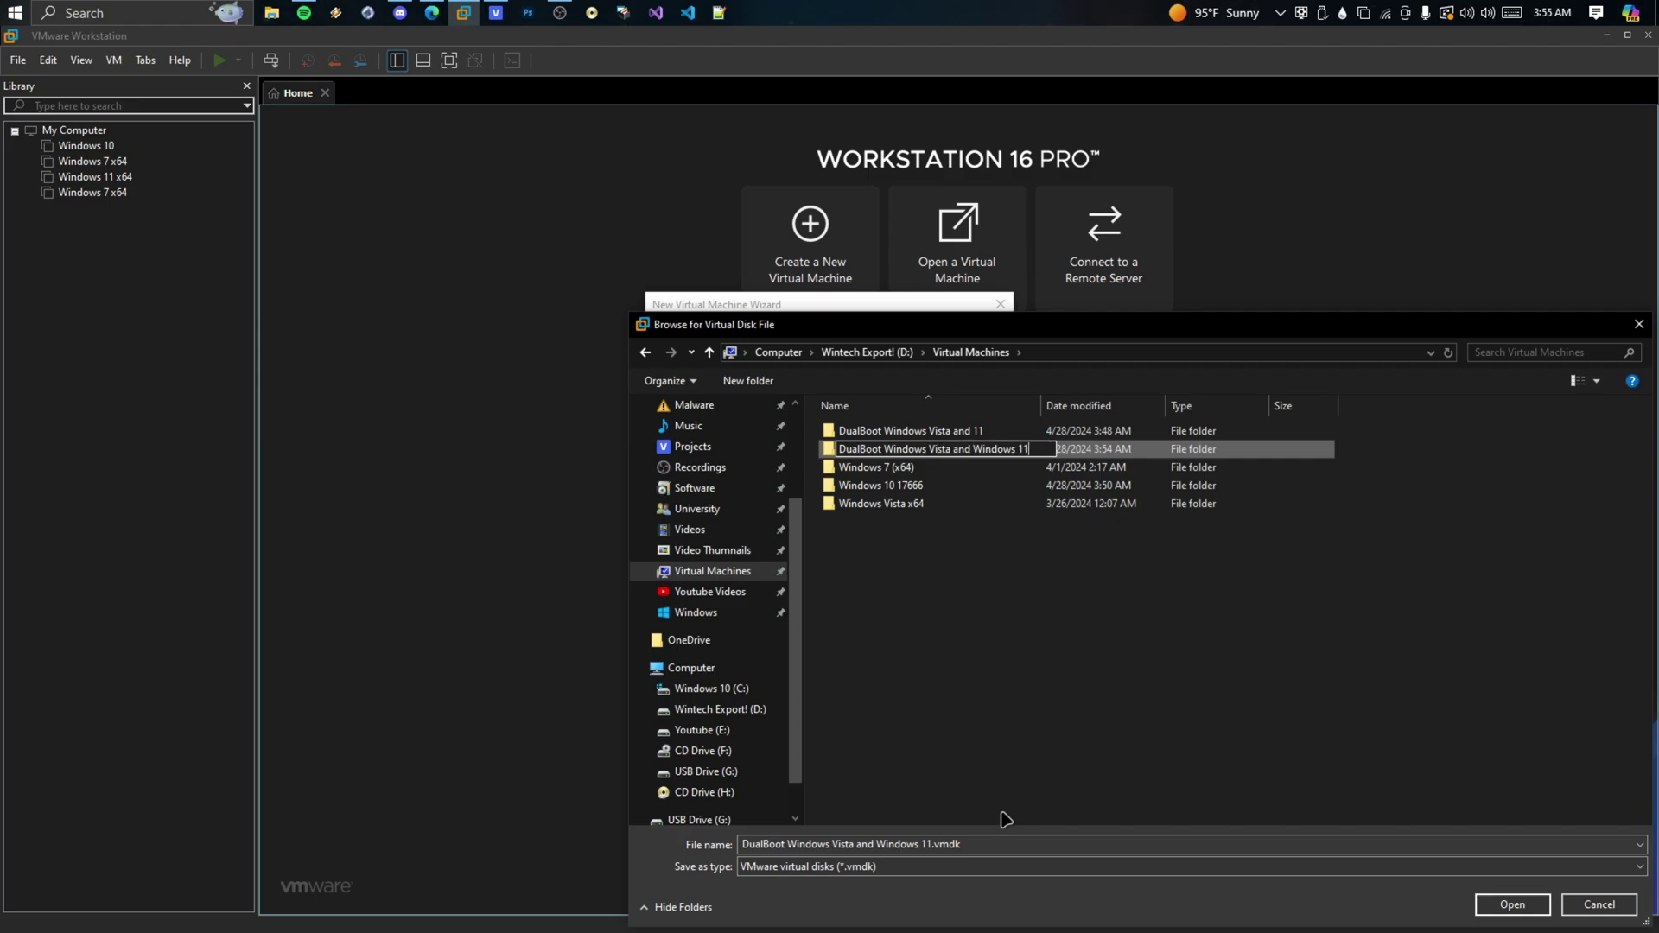
pyautogui.press('Return')
# Save the virtual disk file in the new folder and finish creating the virtual machine.
pyautogui.press('Return')
pyautogui.click(1512, 904)
pyautogui.click(905, 647)
pyautogui.click(908, 651)
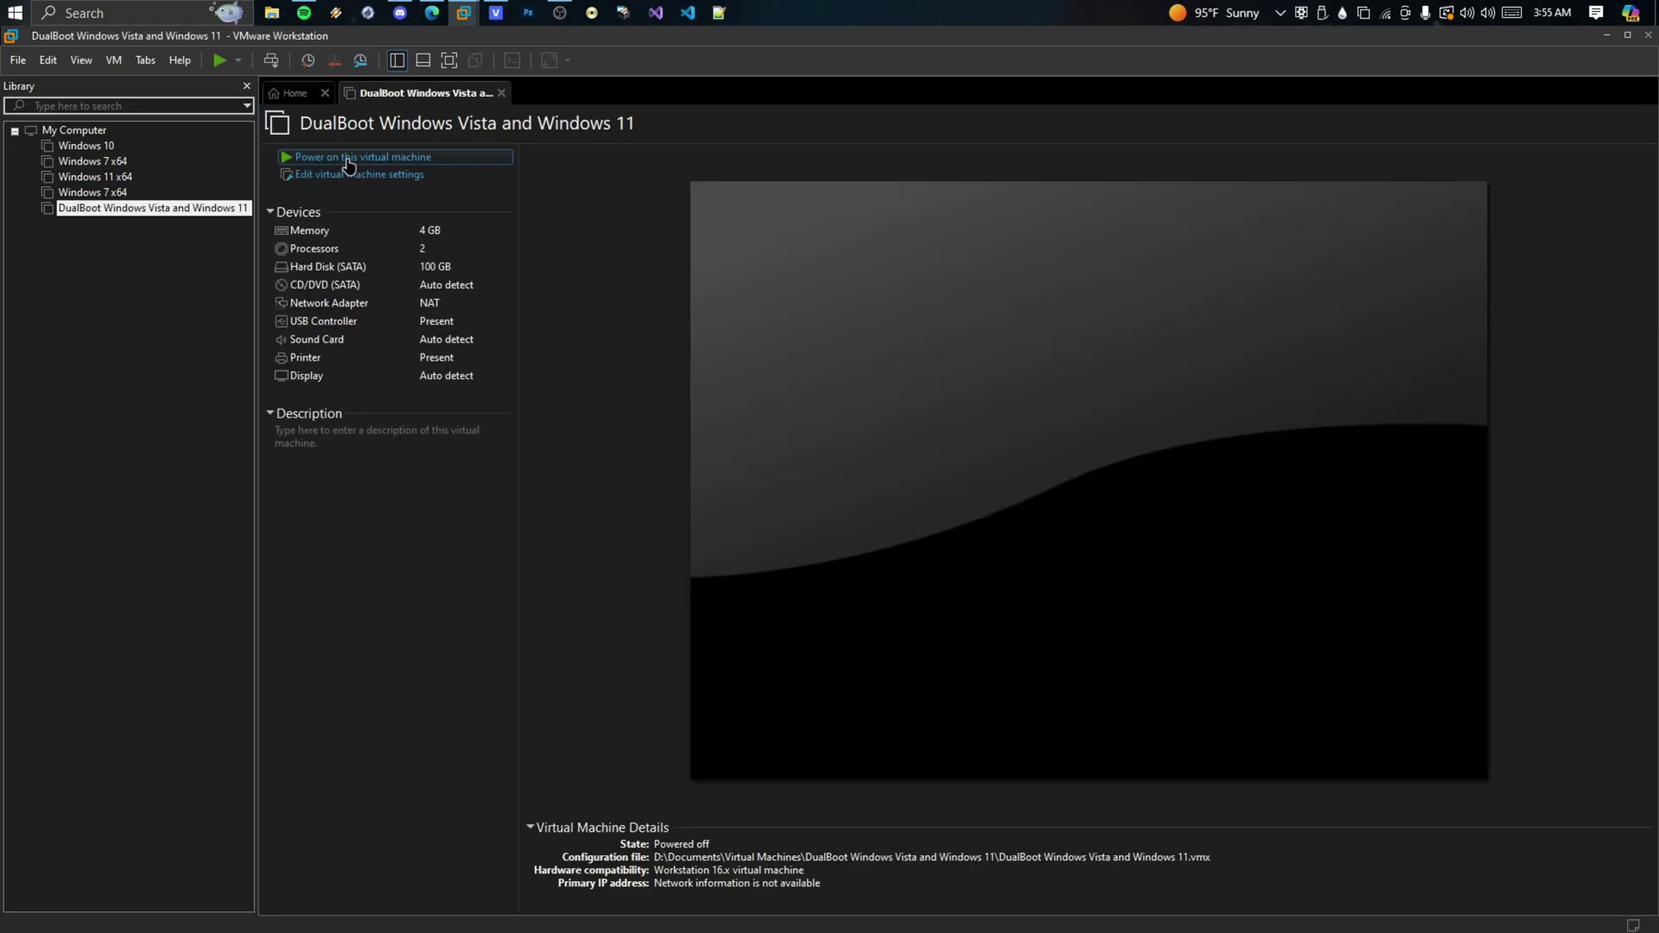
# Set the virtual machine's CD/DVD drive to use the Windows Vista installer disc image and apply the settings.
pyautogui.click(353, 174)
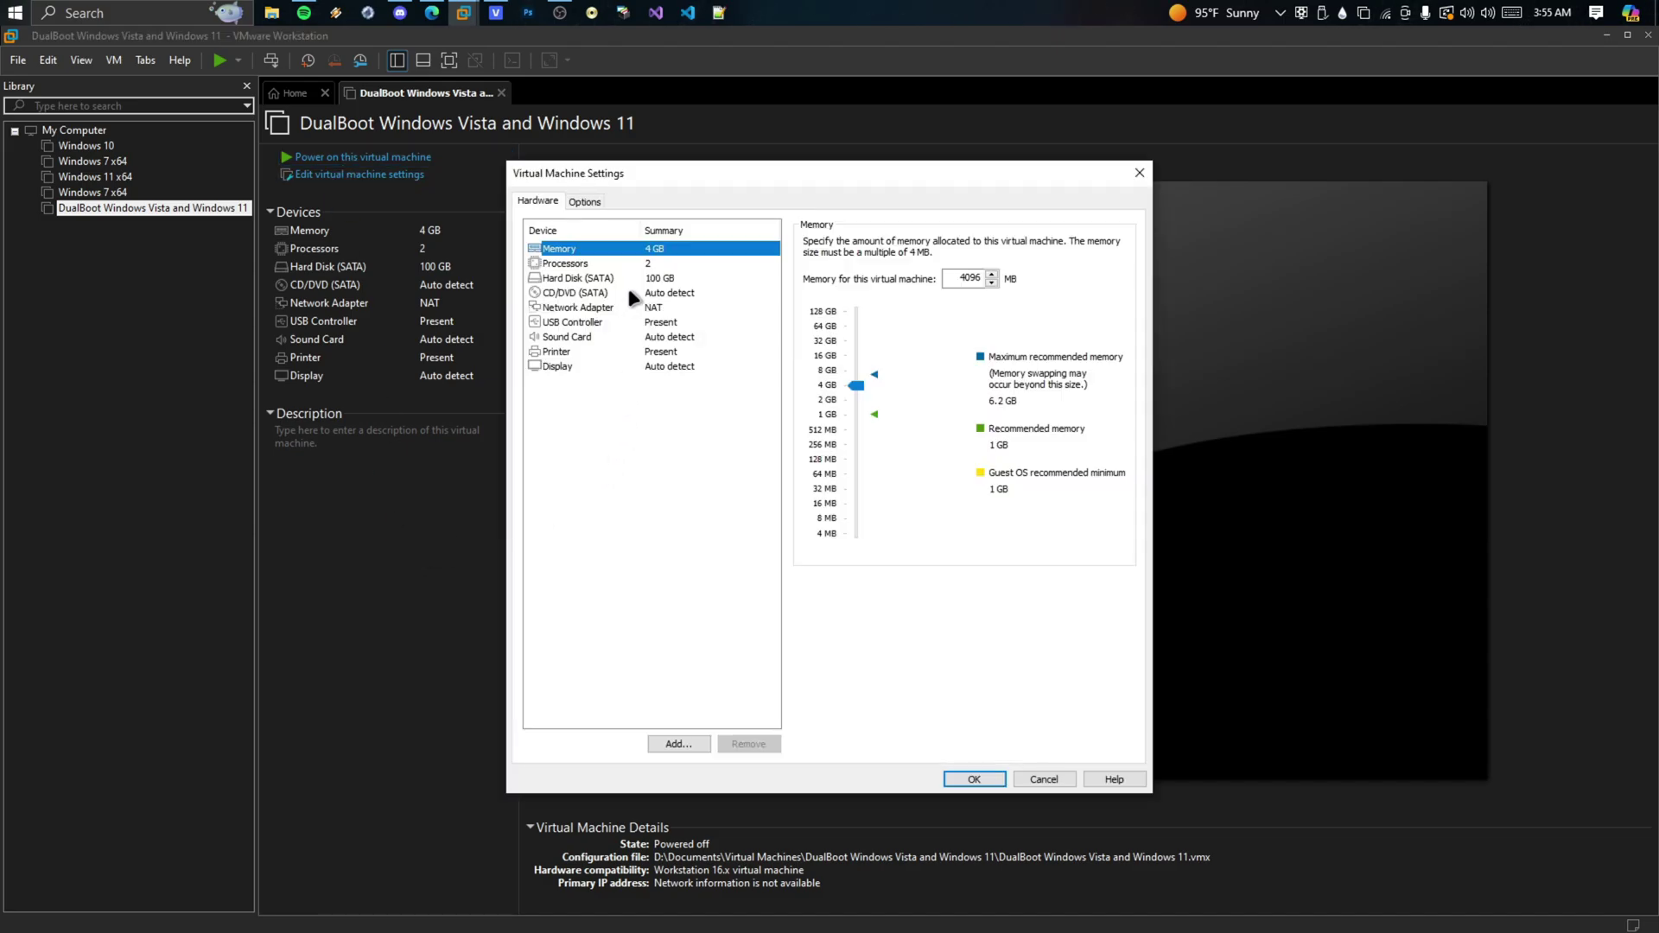
pyautogui.click(575, 292)
pyautogui.click(810, 350)
pyautogui.click(1091, 371)
pyautogui.click(637, 527)
pyautogui.doubleClick(777, 438)
pyautogui.doubleClick(800, 306)
pyautogui.click(948, 782)
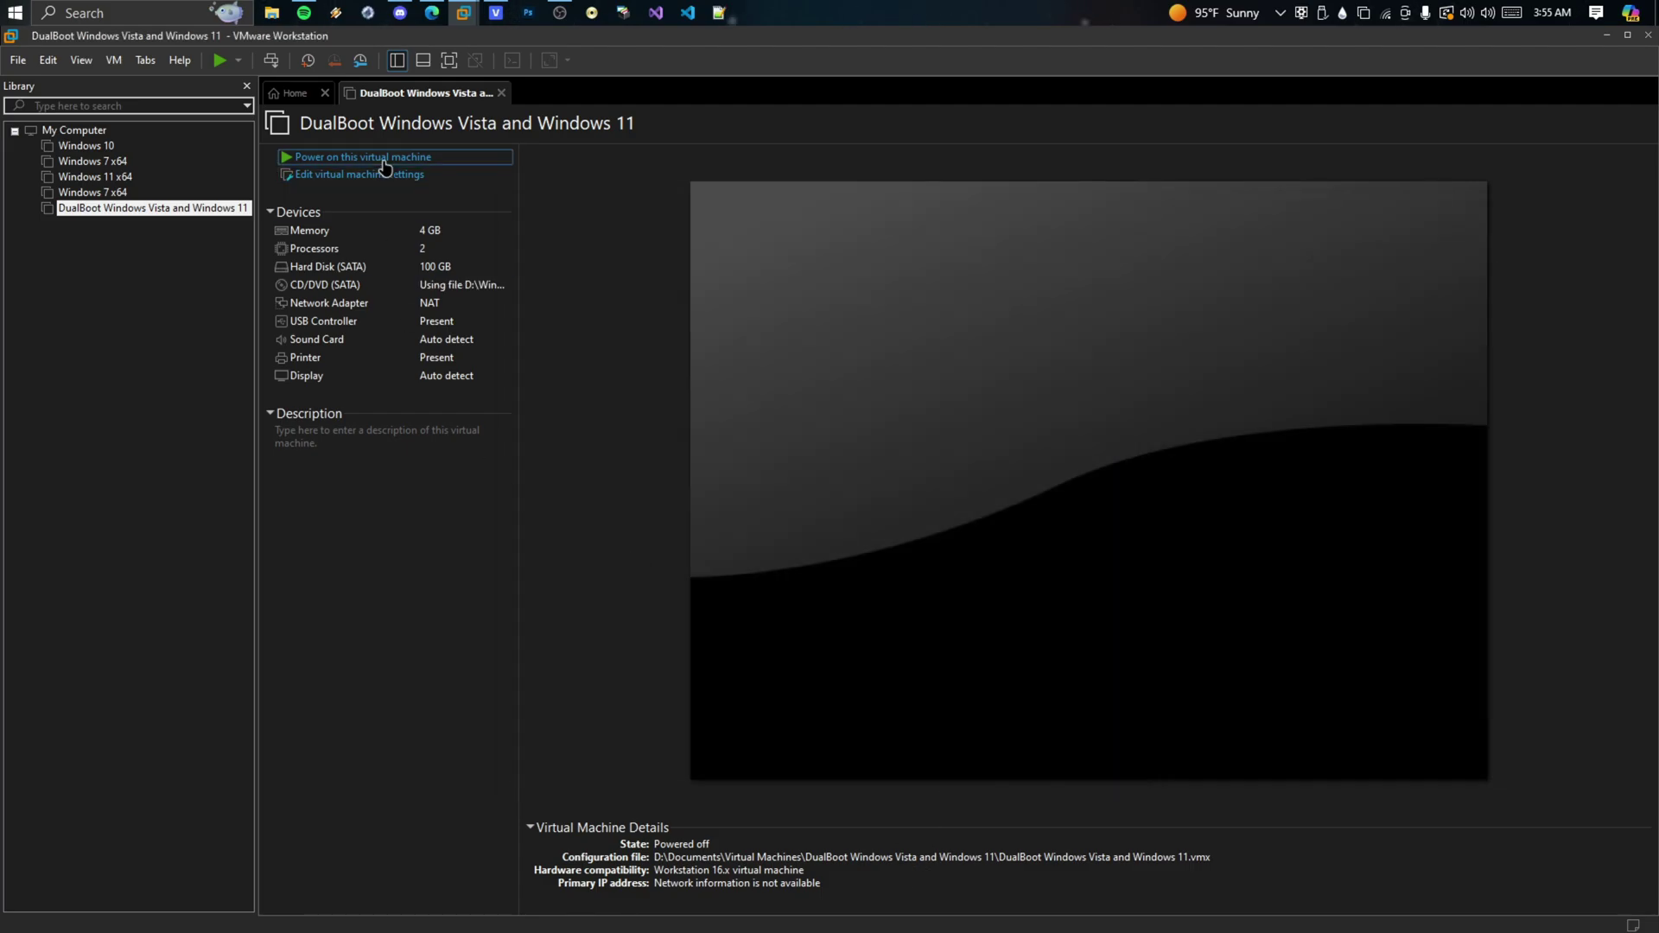
# Power on the dual-boot virtual machine and show it in full screen.
pyautogui.click(363, 157)
pyautogui.click(448, 63)
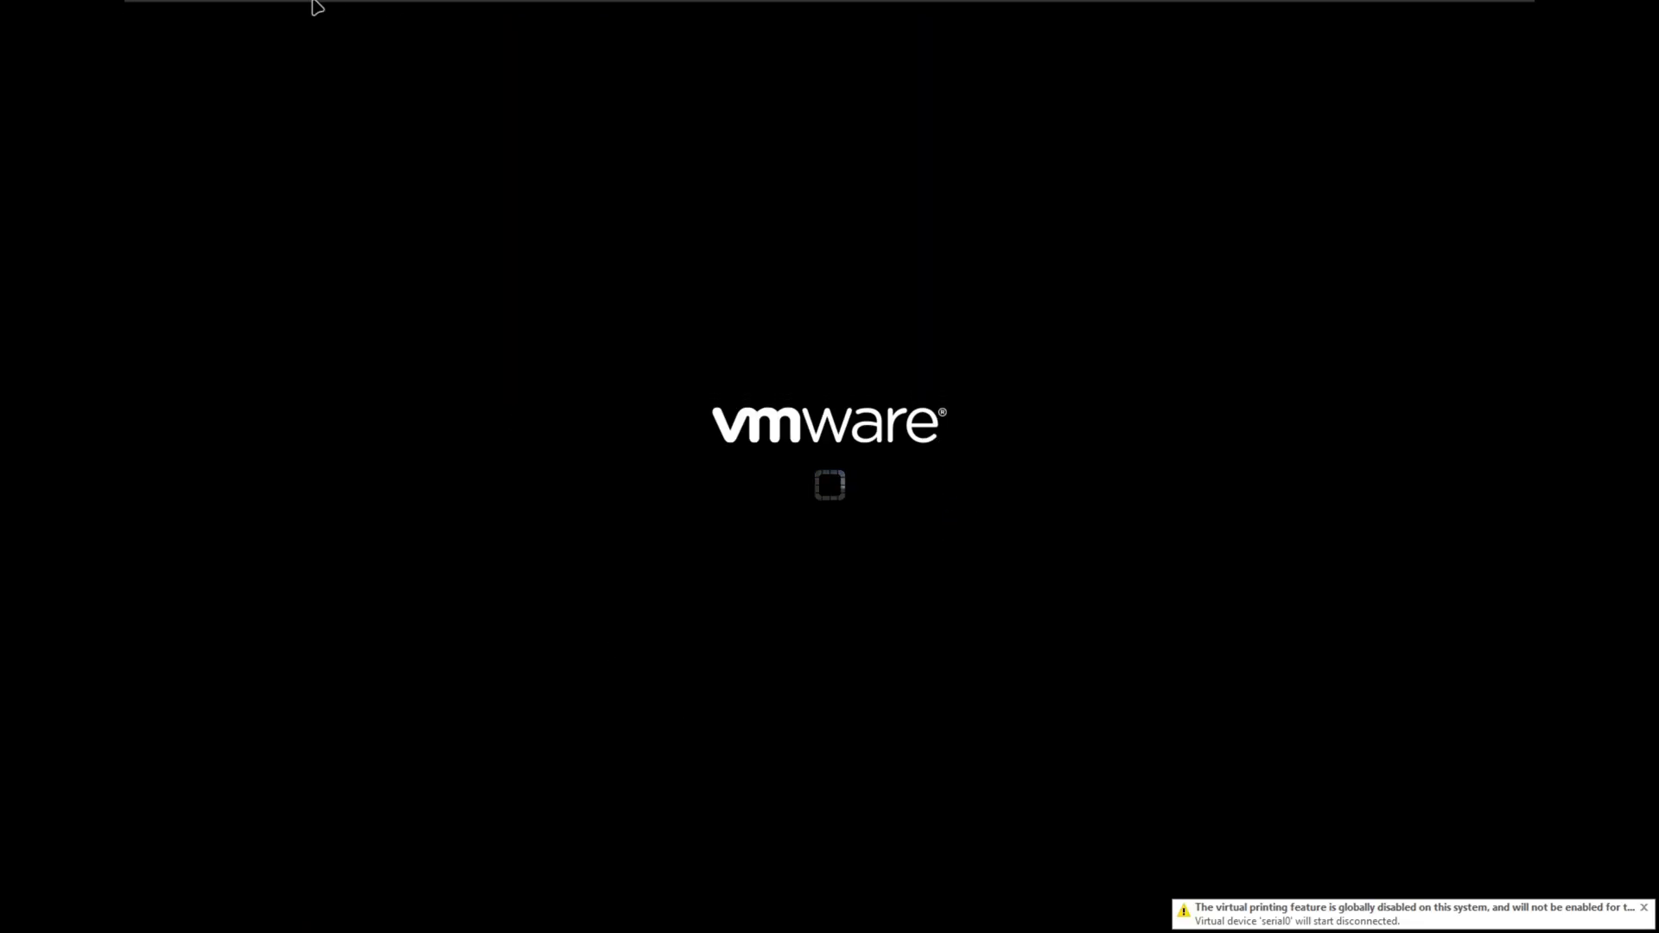
pyautogui.click(249, 10)
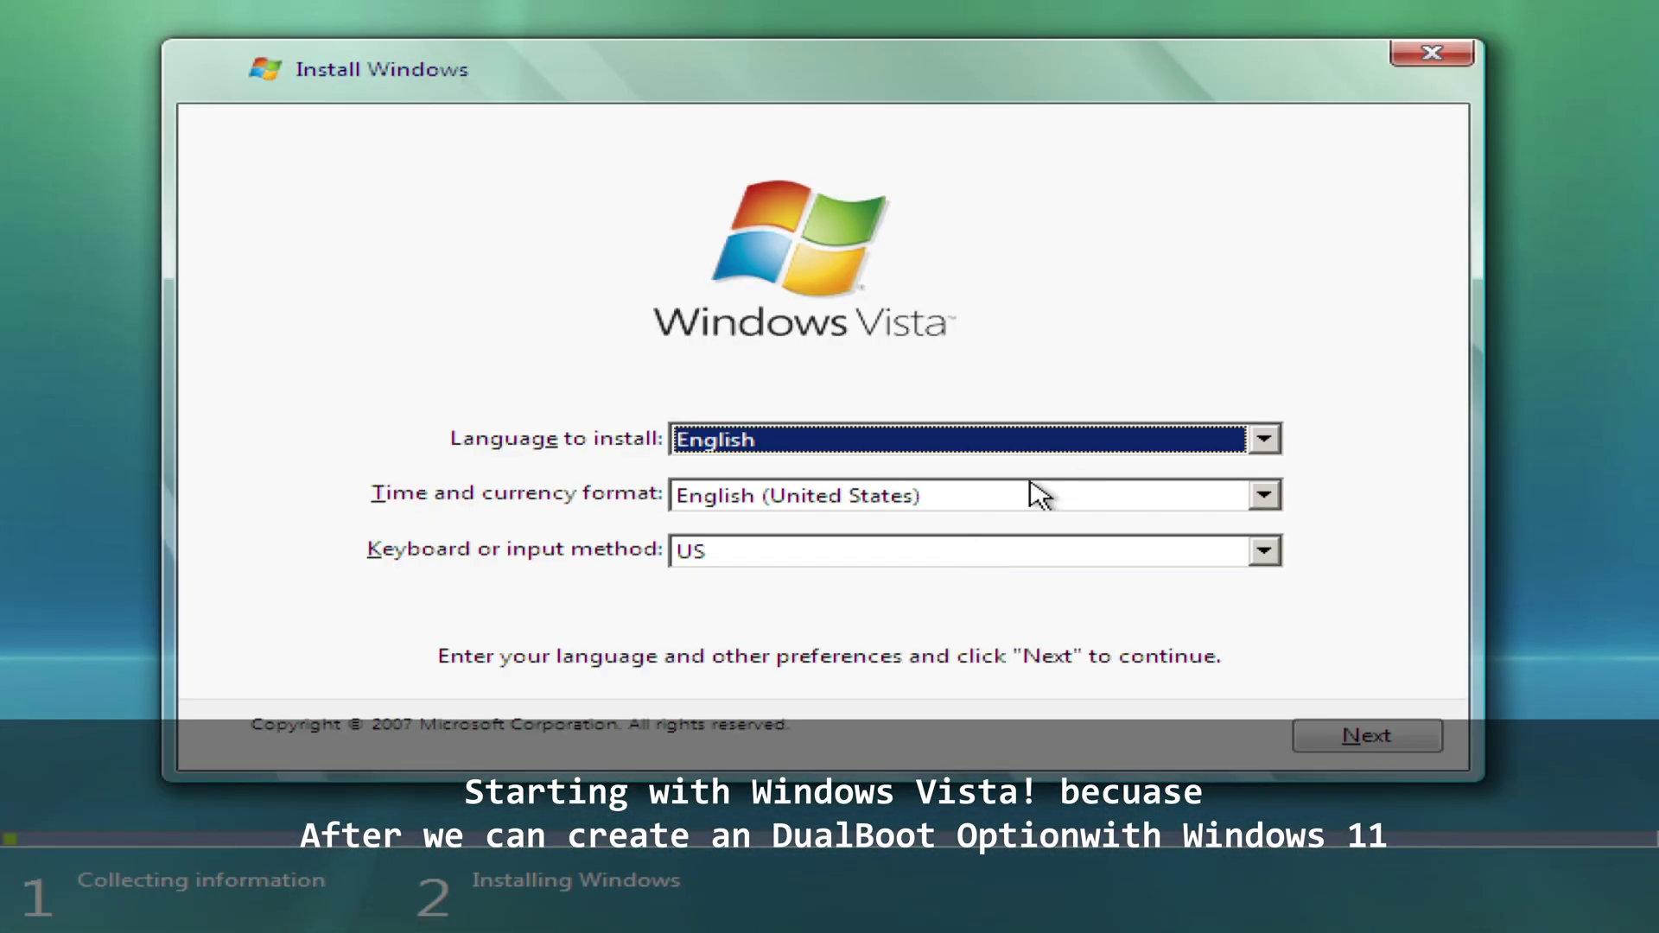
# Create a 51.2 GB partition on Disk 0 and start installing Windows Vista in the remaining unallocated space.
pyautogui.click(1364, 733)
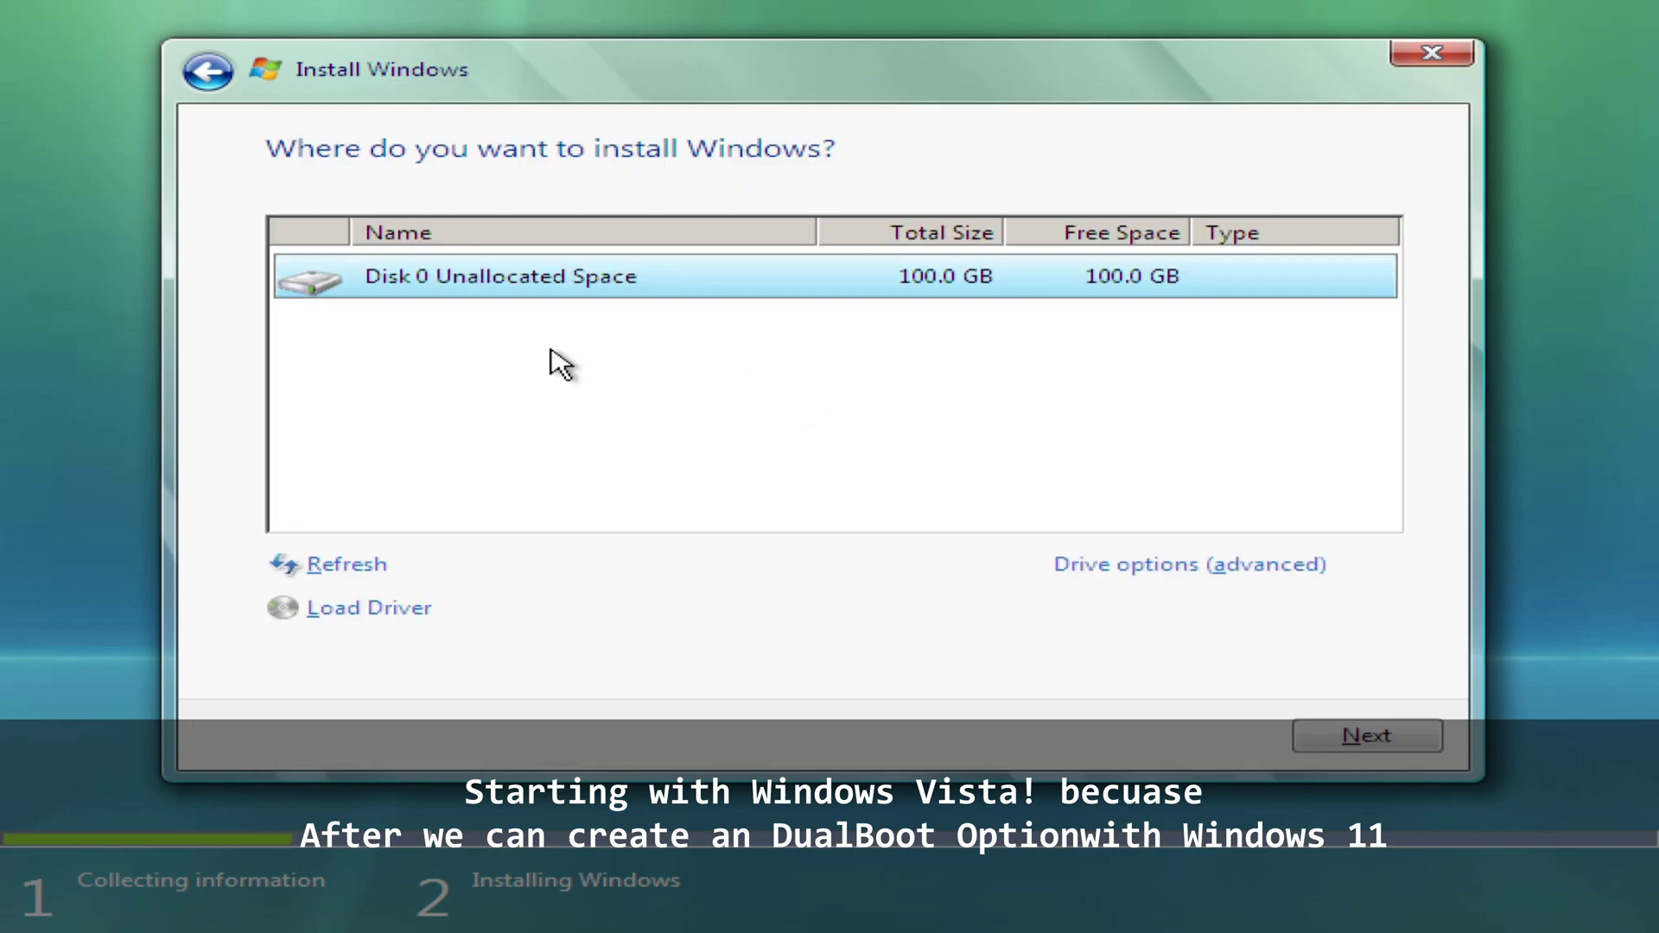
pyautogui.click(1210, 564)
pyautogui.click(1139, 564)
pyautogui.press('Delete')
pyautogui.press('Delete')
pyautogui.write('5')
pyautogui.press('Return')
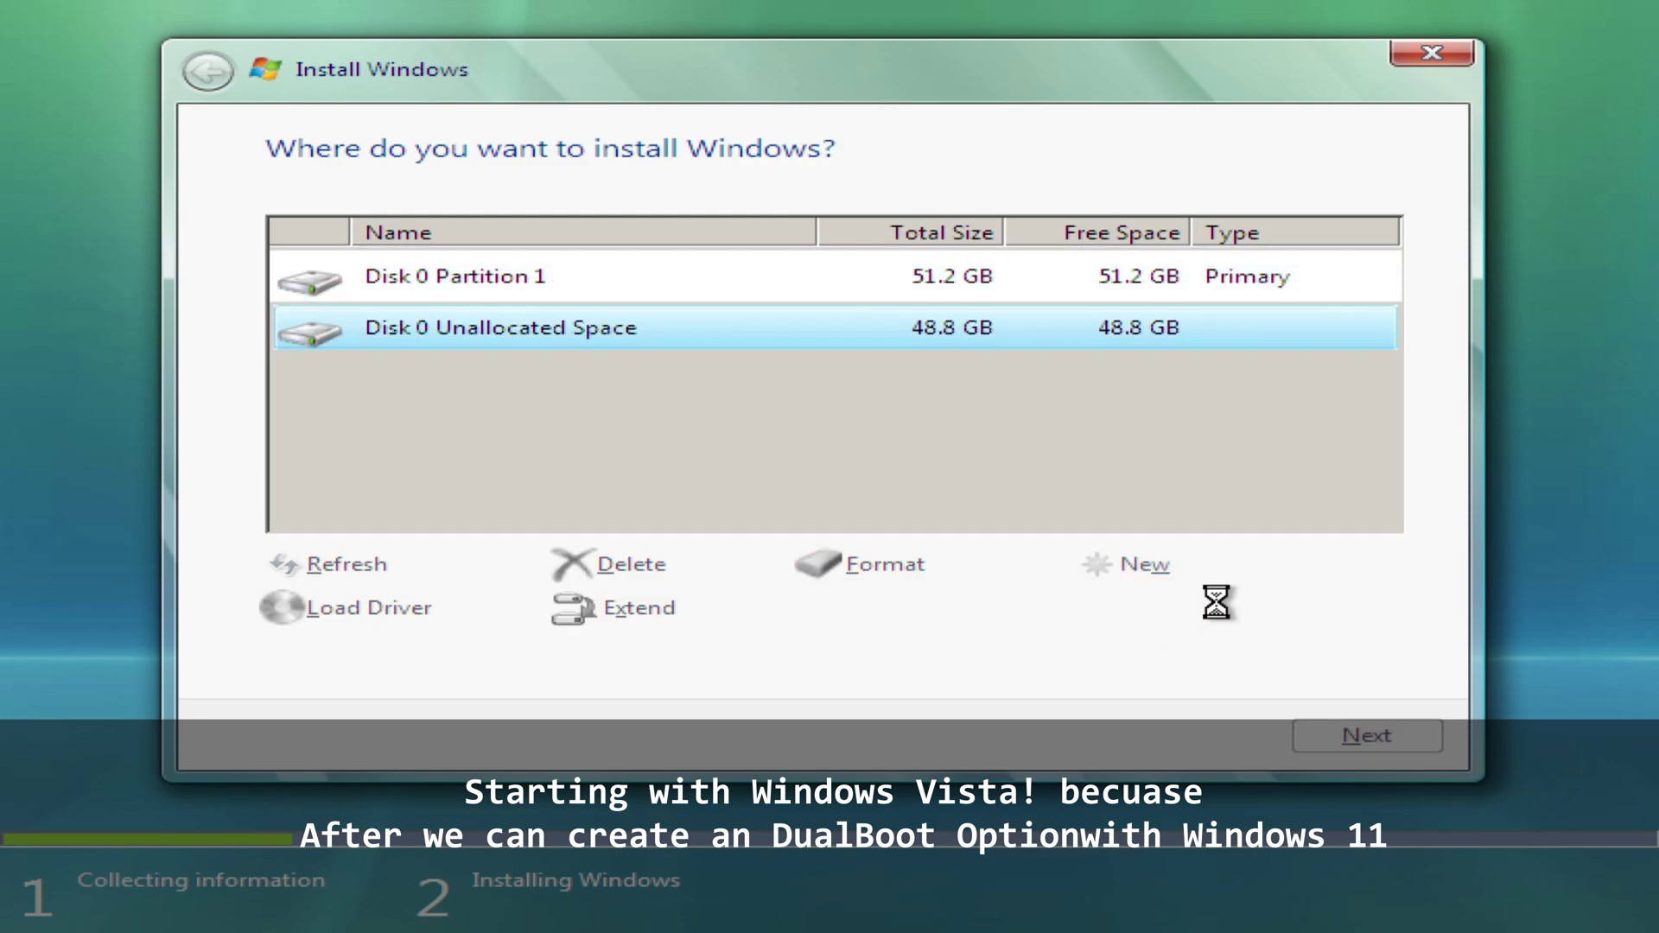
pyautogui.click(1387, 731)
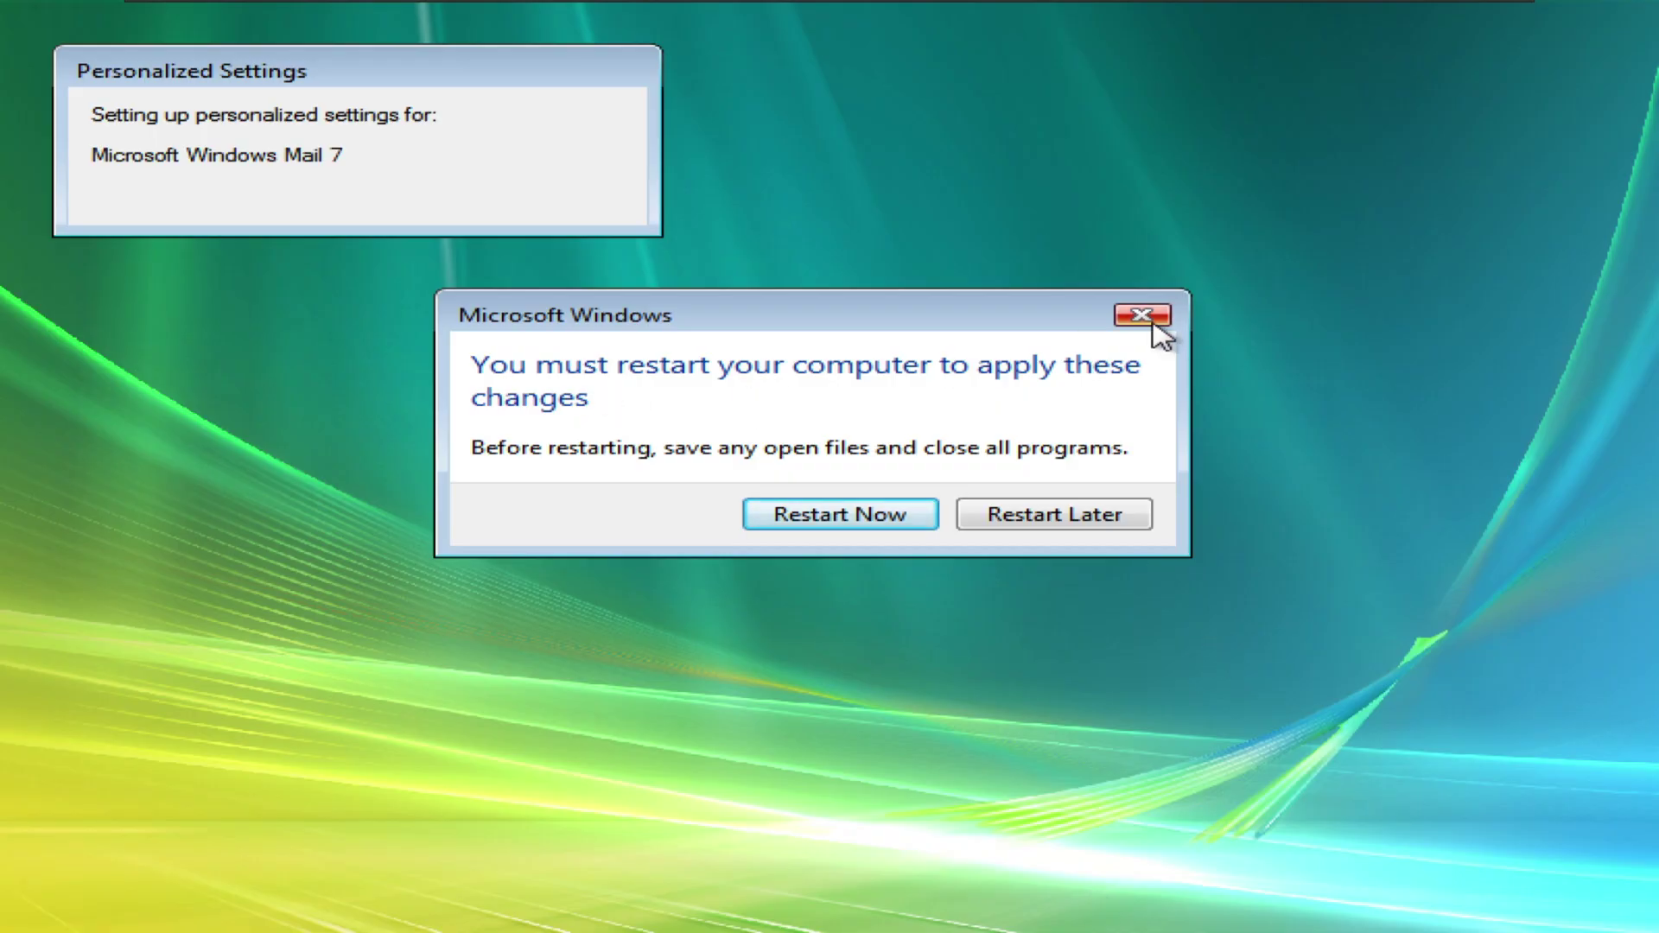
# Dismiss the restart prompt, run "explorer" as a new task from Task Manager, and close the Documents window.
pyautogui.click(1152, 323)
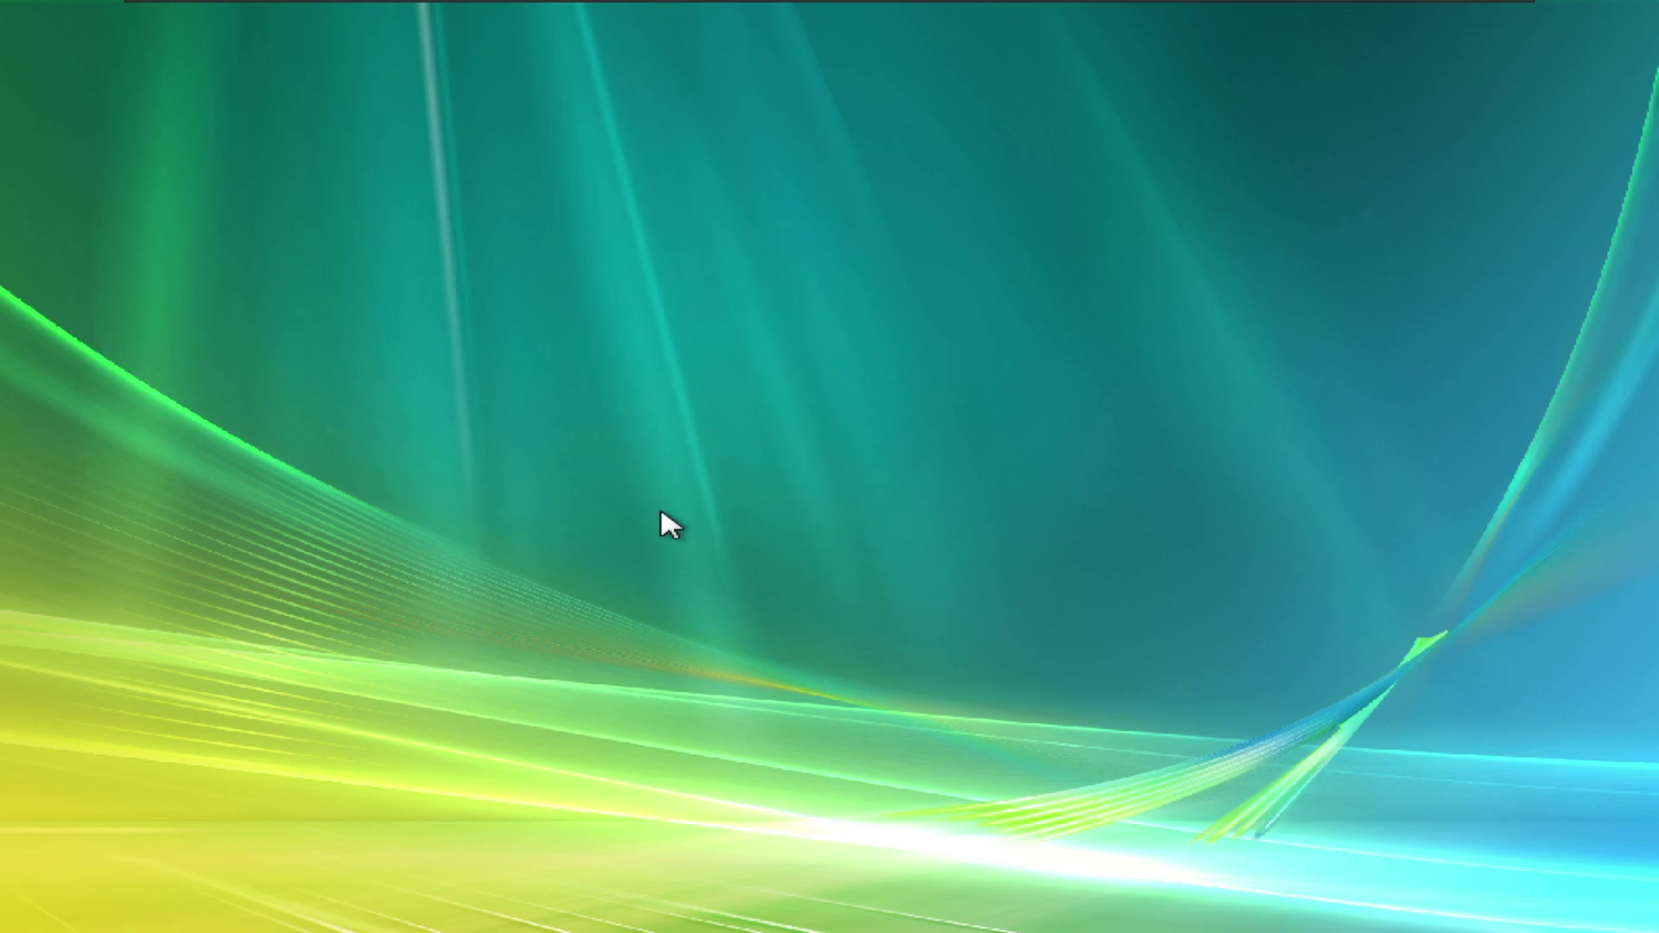
pyautogui.hotkey('ctrl', 'alt', 'Delete')
pyautogui.click(717, 640)
pyautogui.click(71, 73)
pyautogui.click(87, 109)
pyautogui.write('explore')
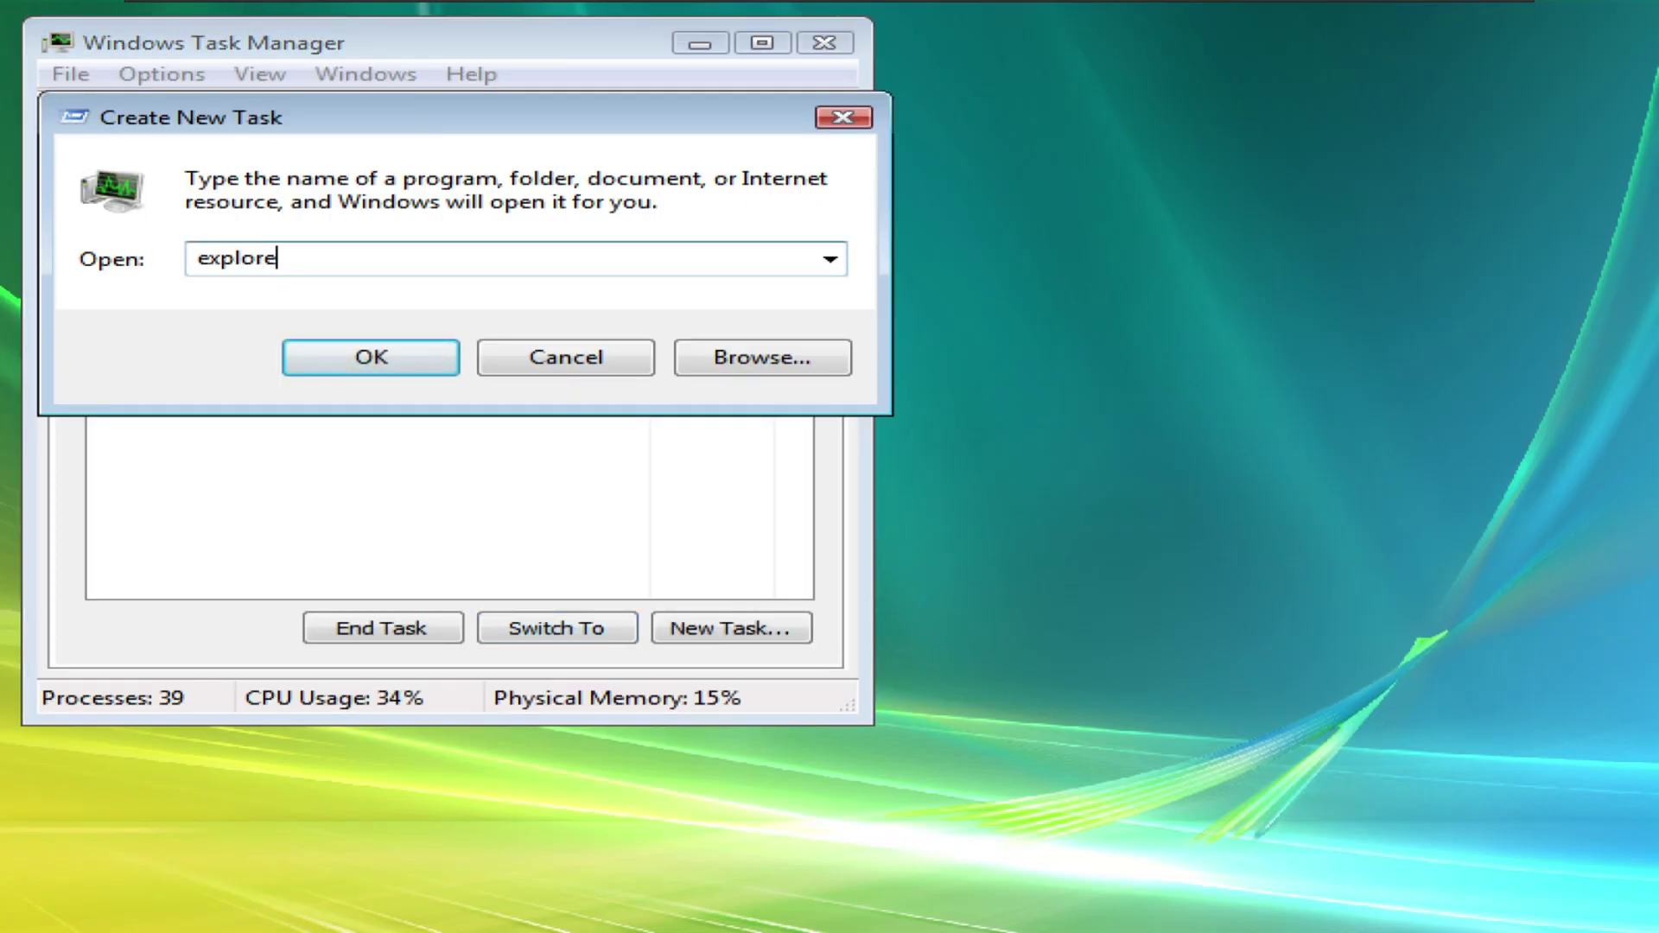
pyautogui.write('r')
pyautogui.press('Return')
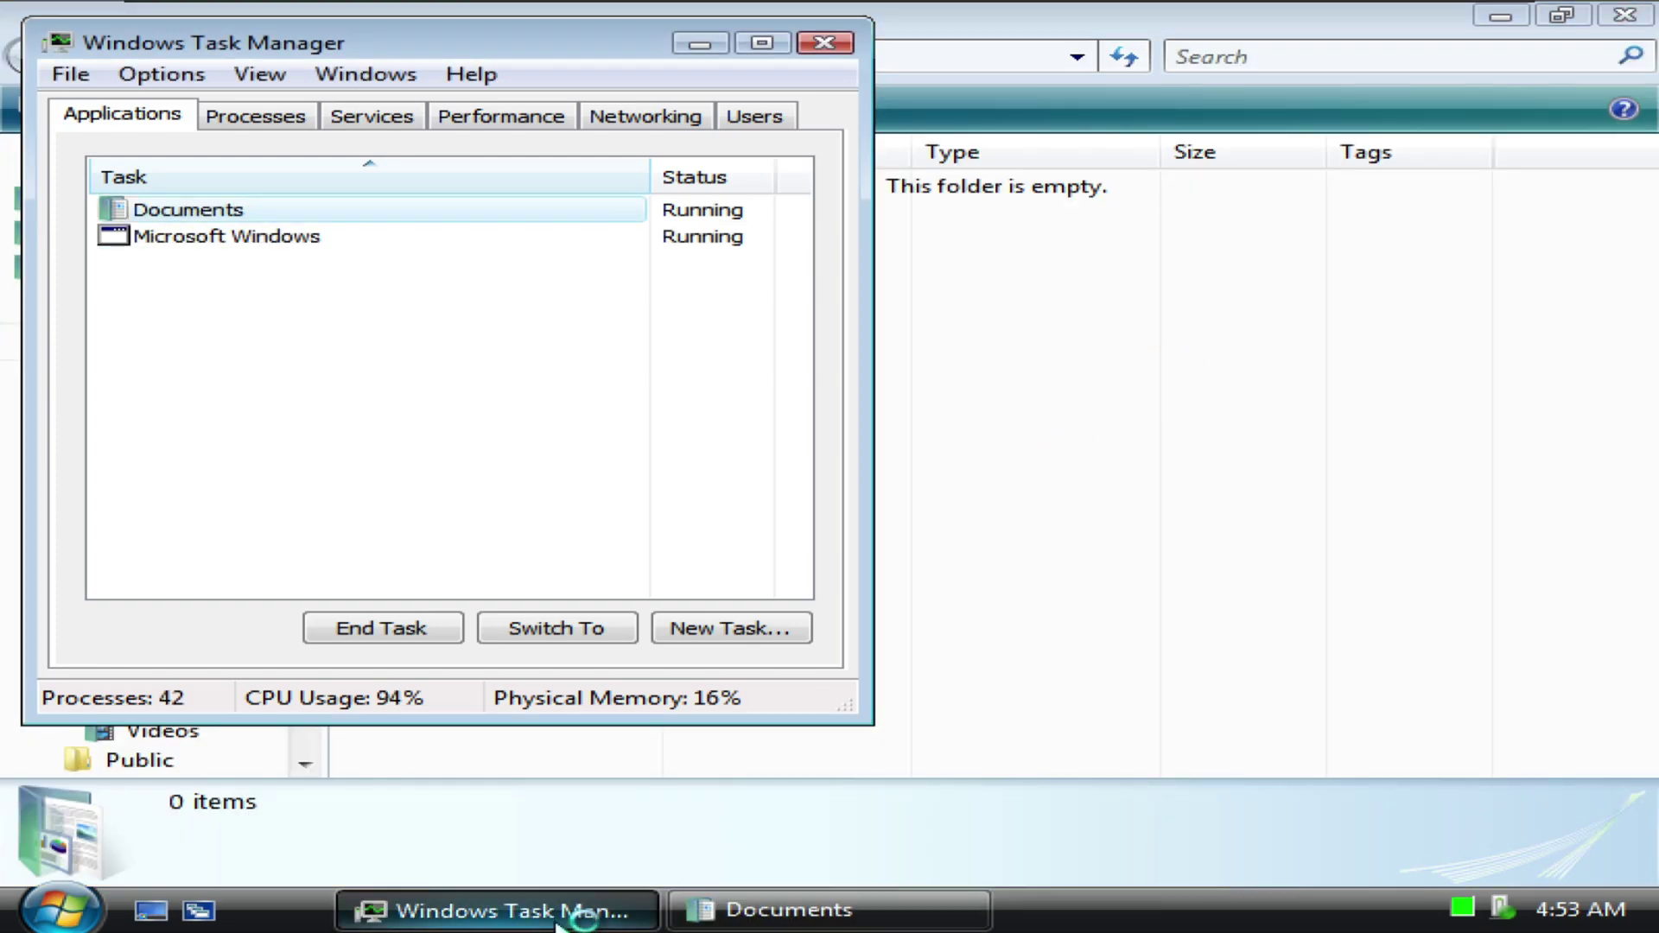
pyautogui.click(1625, 15)
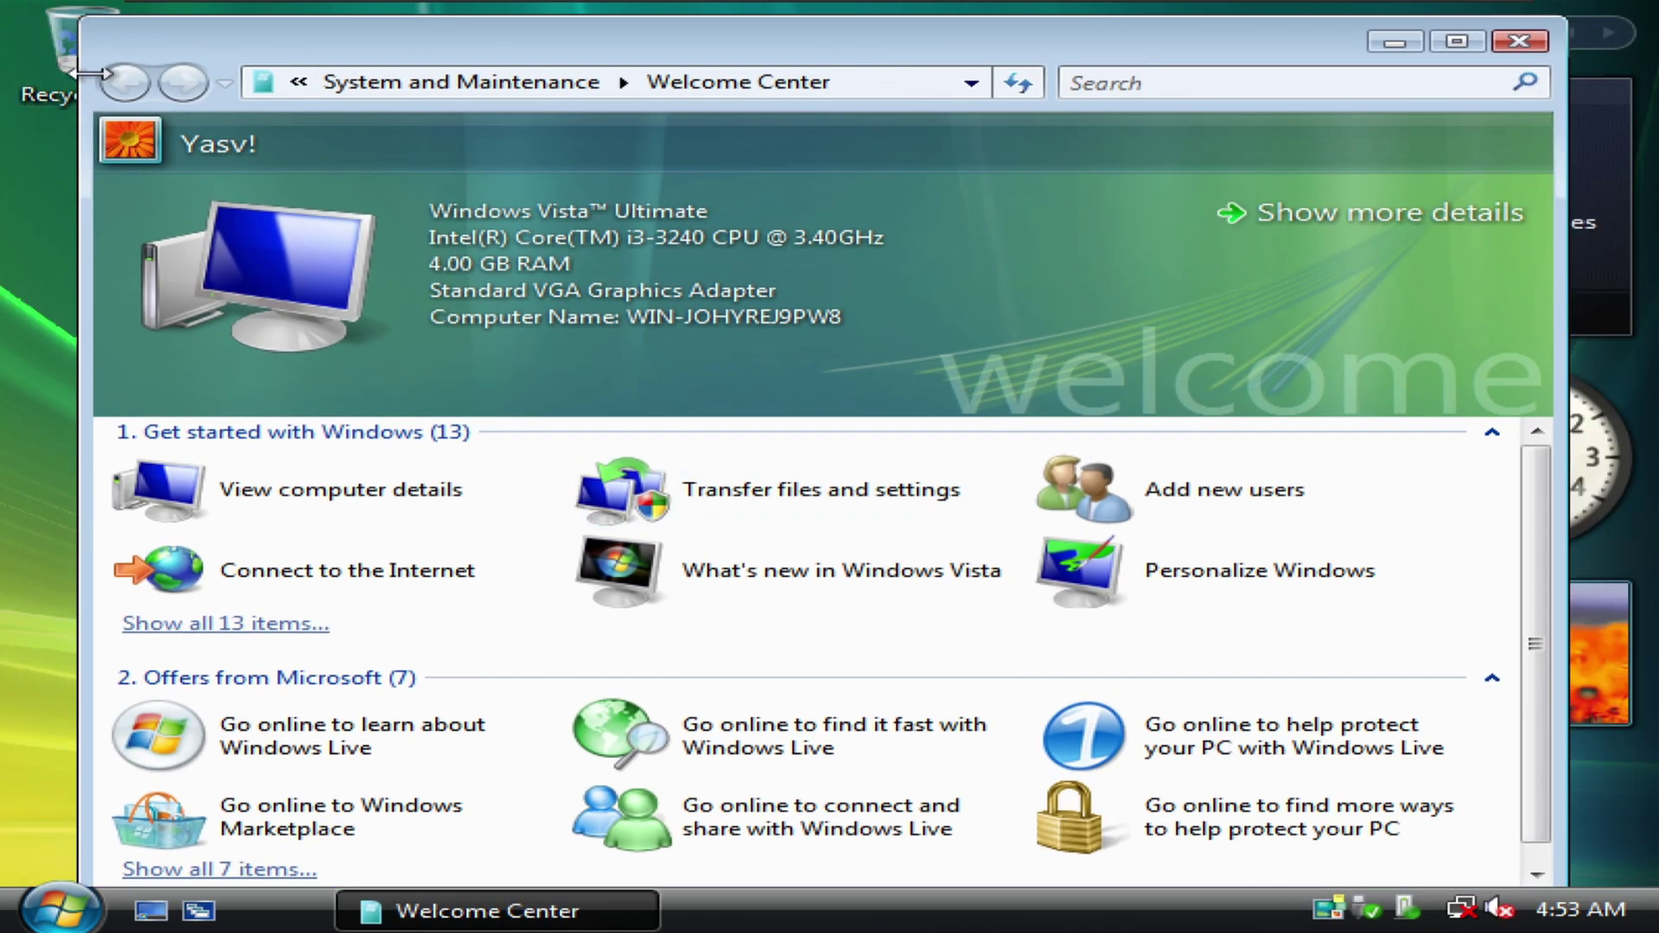
# Try to run the VMware Tools setup from CD drive (E:), allowing setup64.exe access to the computer.
pyautogui.moveTo(89, 8); pyautogui.dragTo(679, 288)
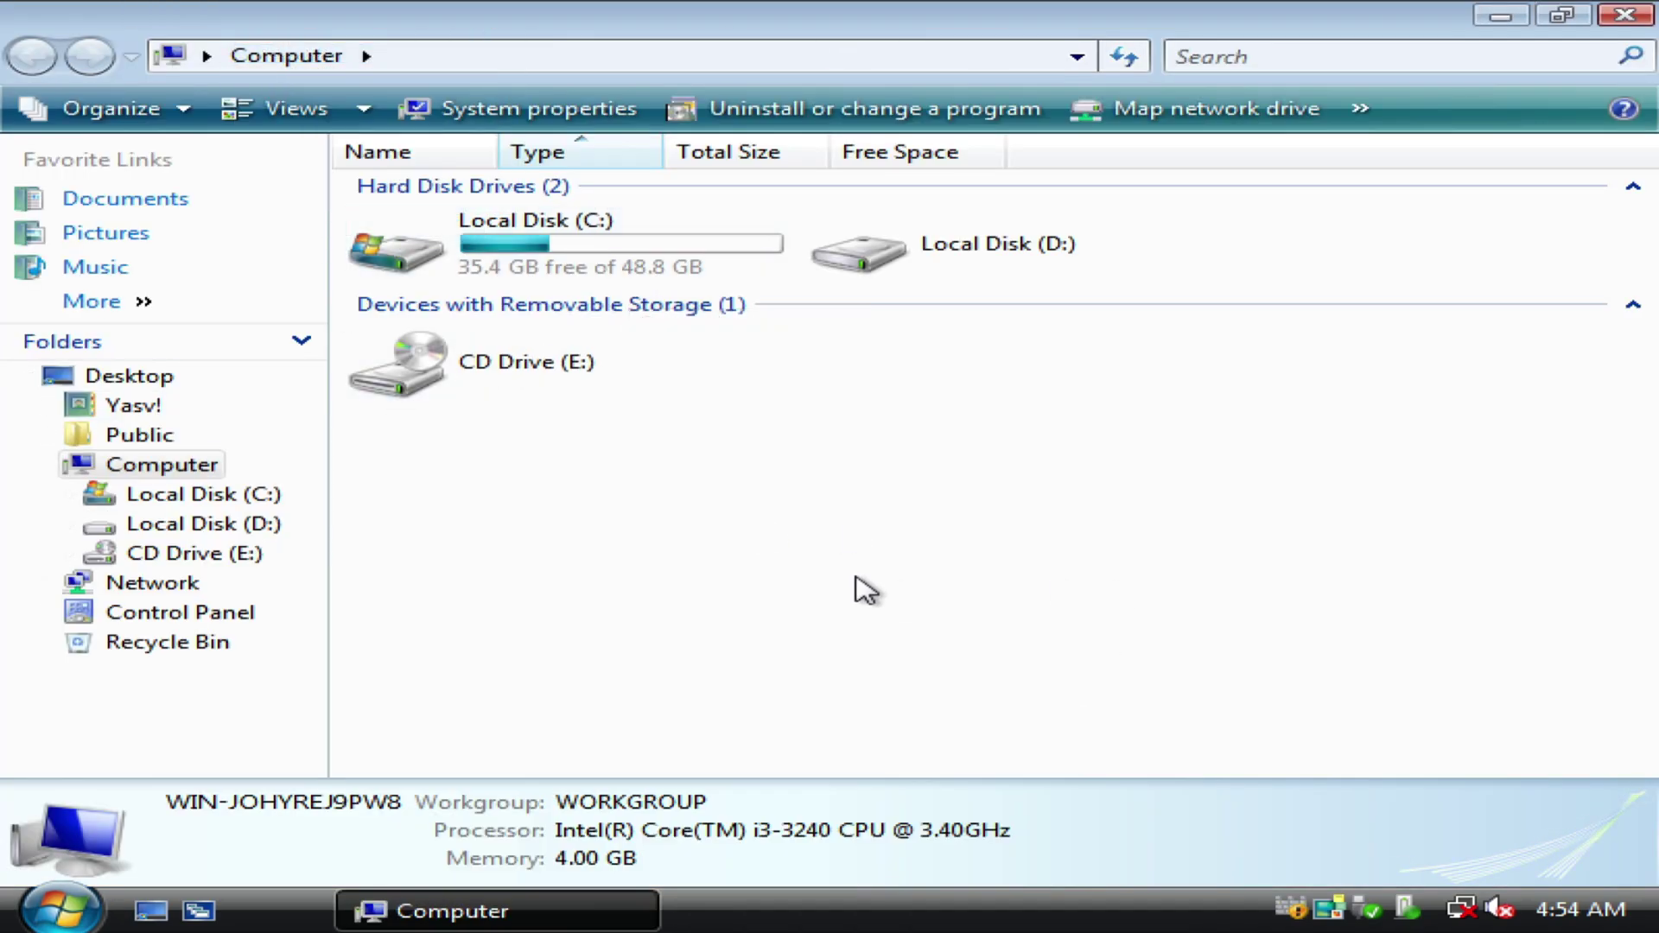
pyautogui.rightClick(567, 342)
pyautogui.click(570, 350)
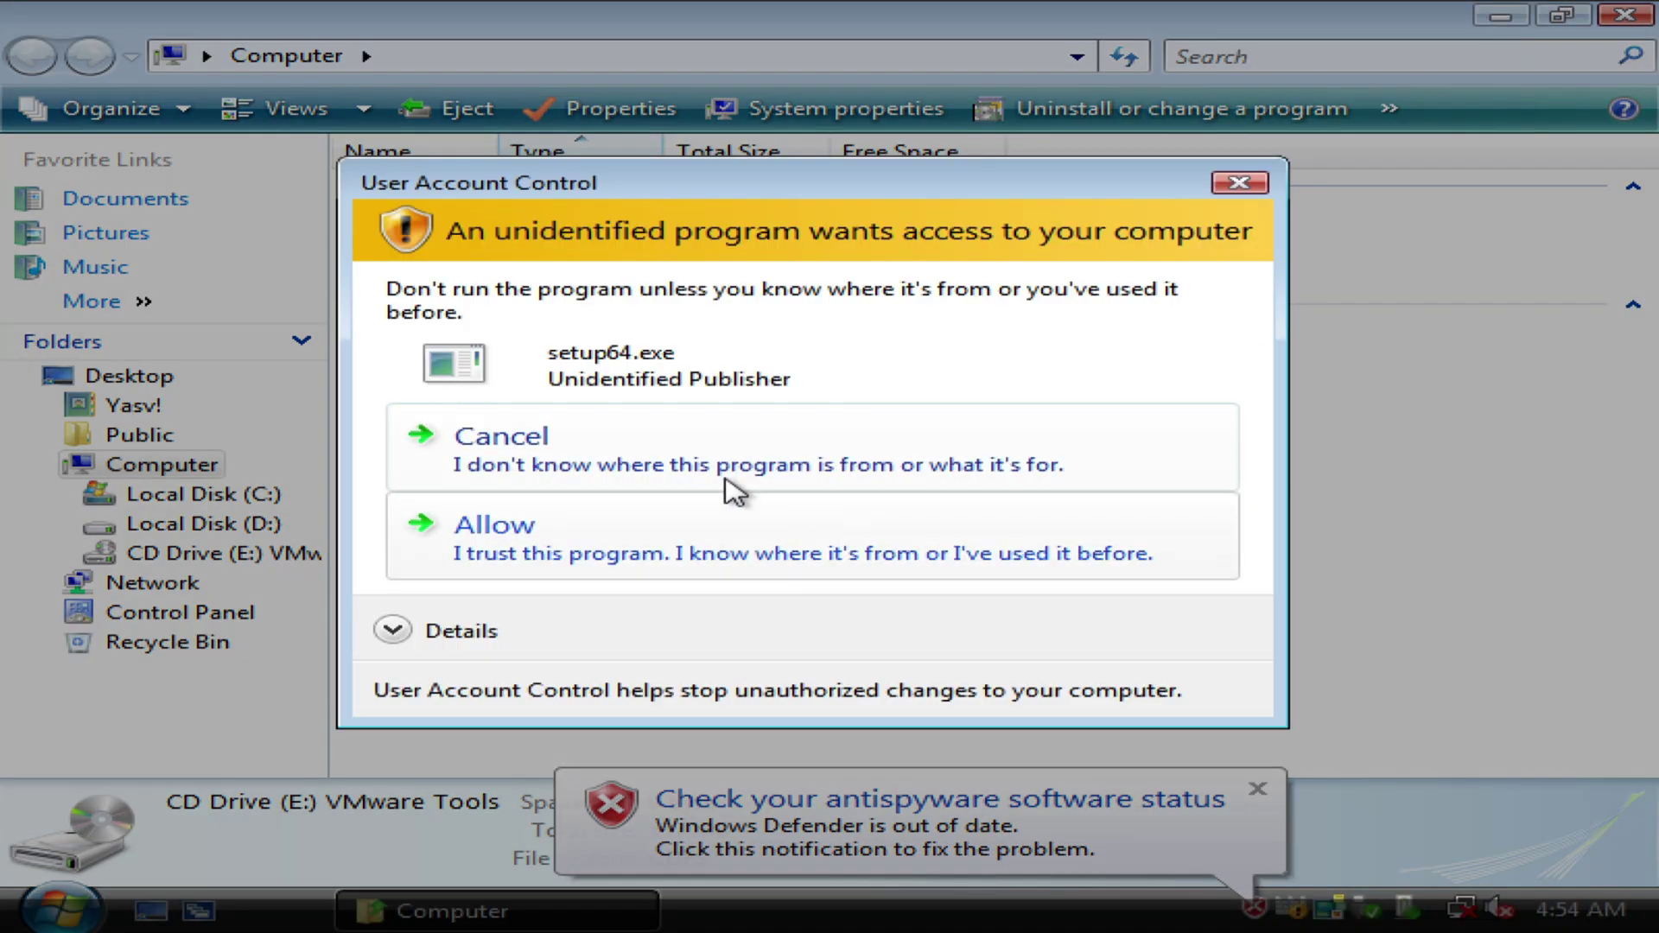
pyautogui.click(536, 527)
pyautogui.click(1085, 494)
# Examine the contents and properties of CD drive (E:), and close the properties dialog.
pyautogui.rightClick(569, 367)
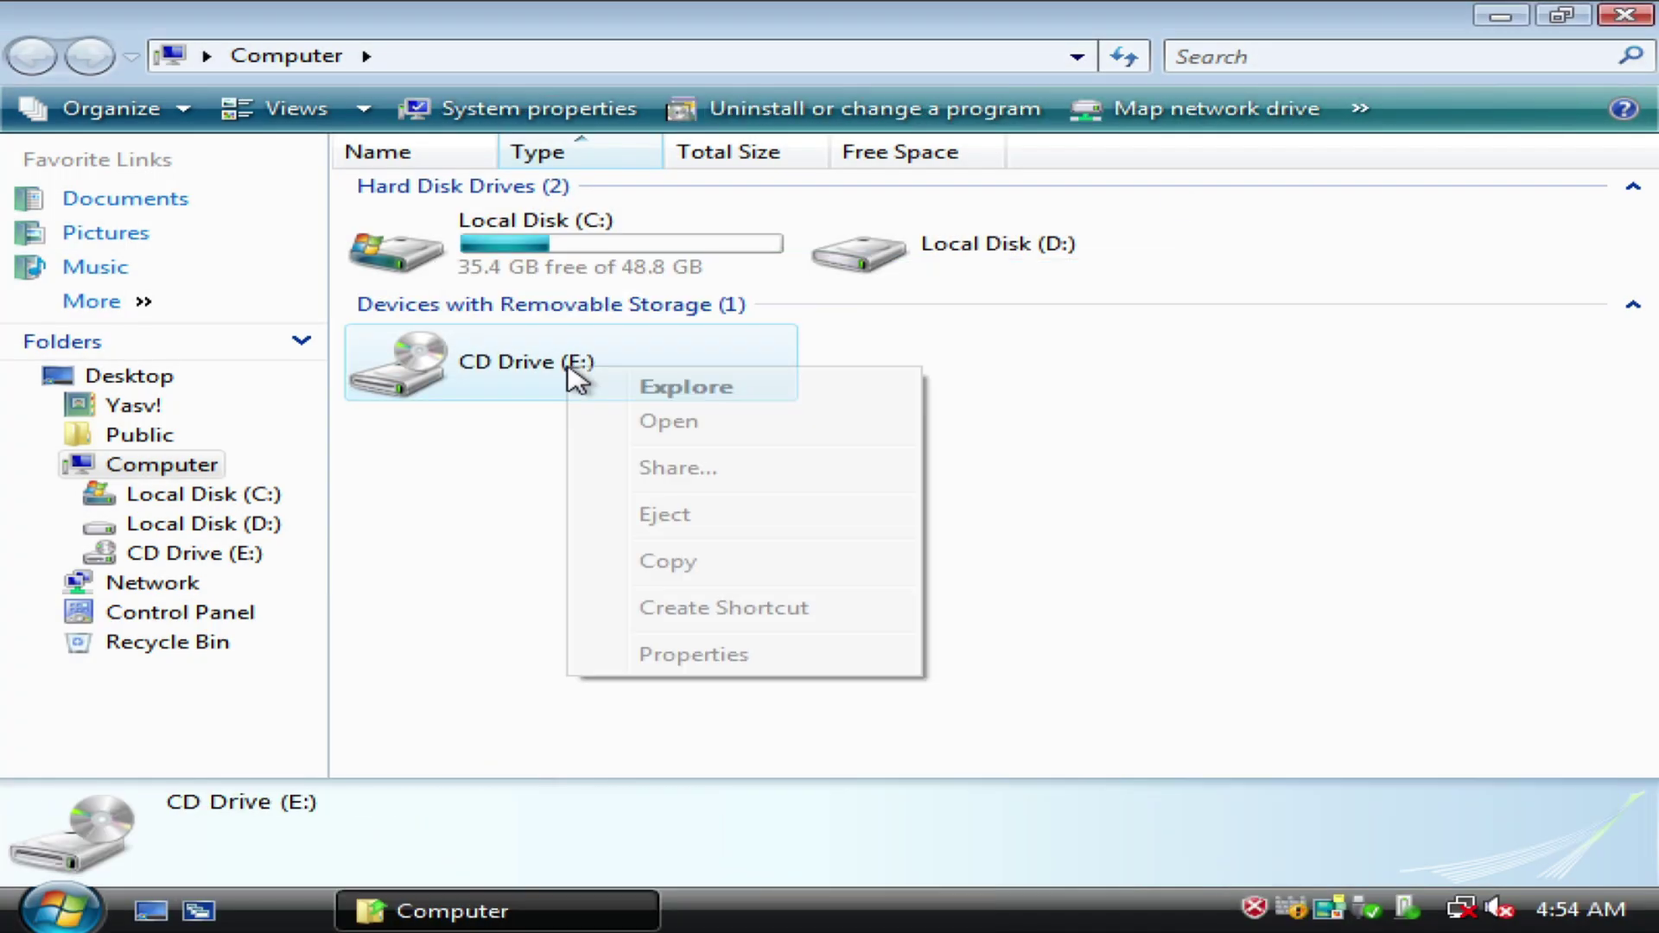
pyautogui.click(789, 423)
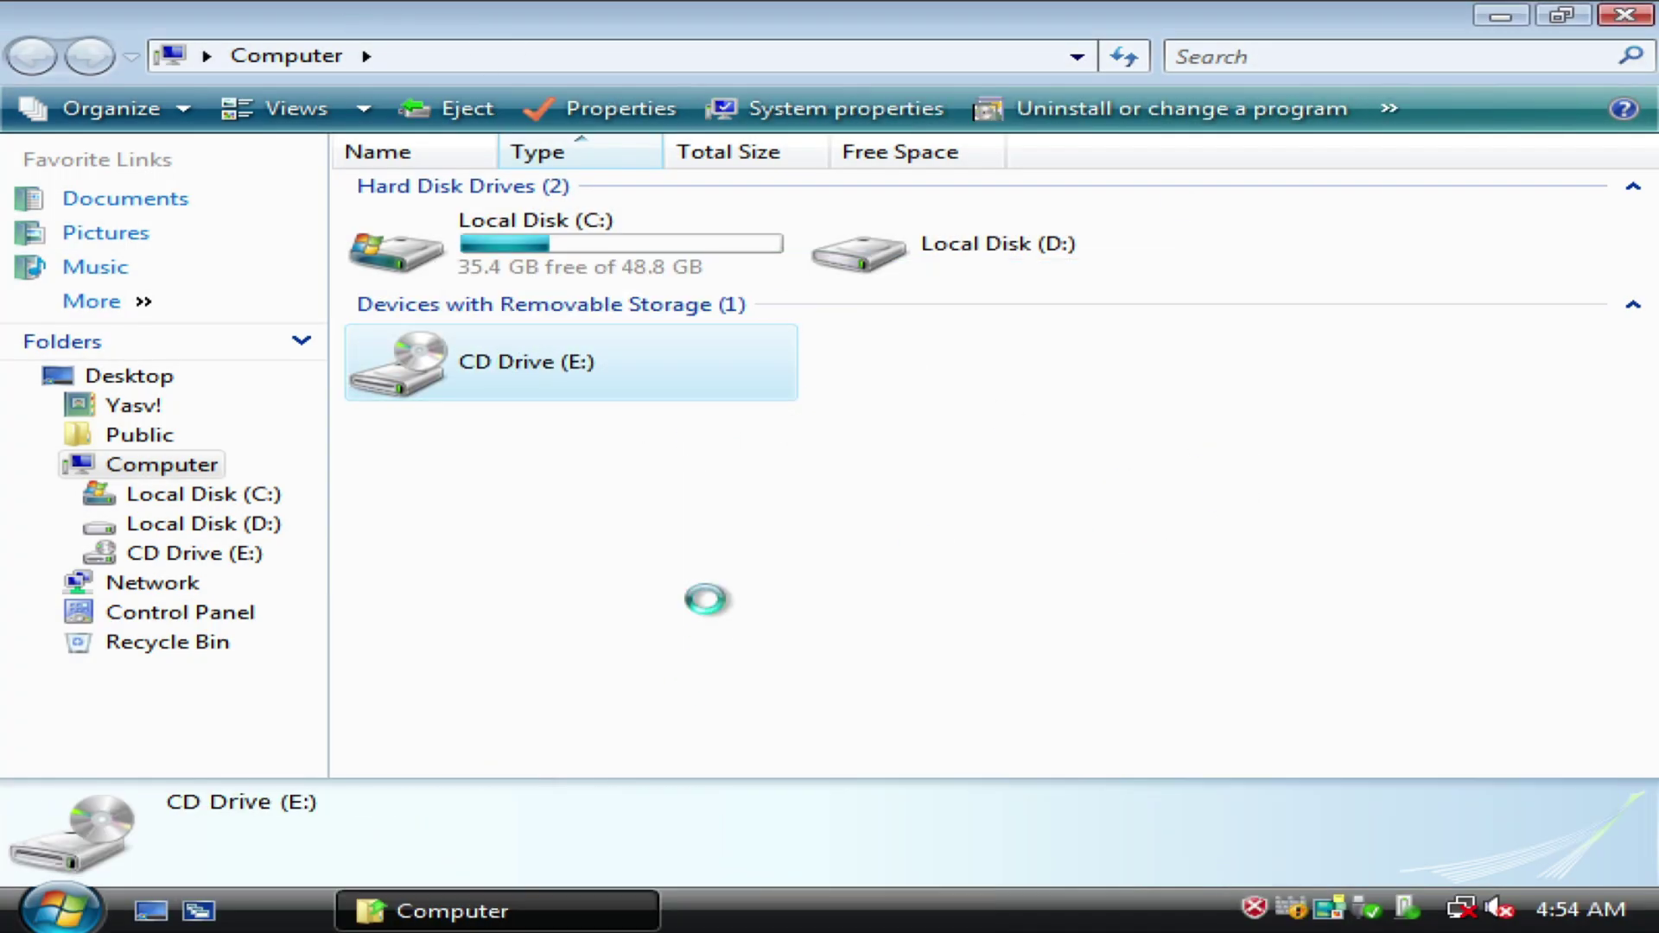
pyautogui.rightClick(518, 361)
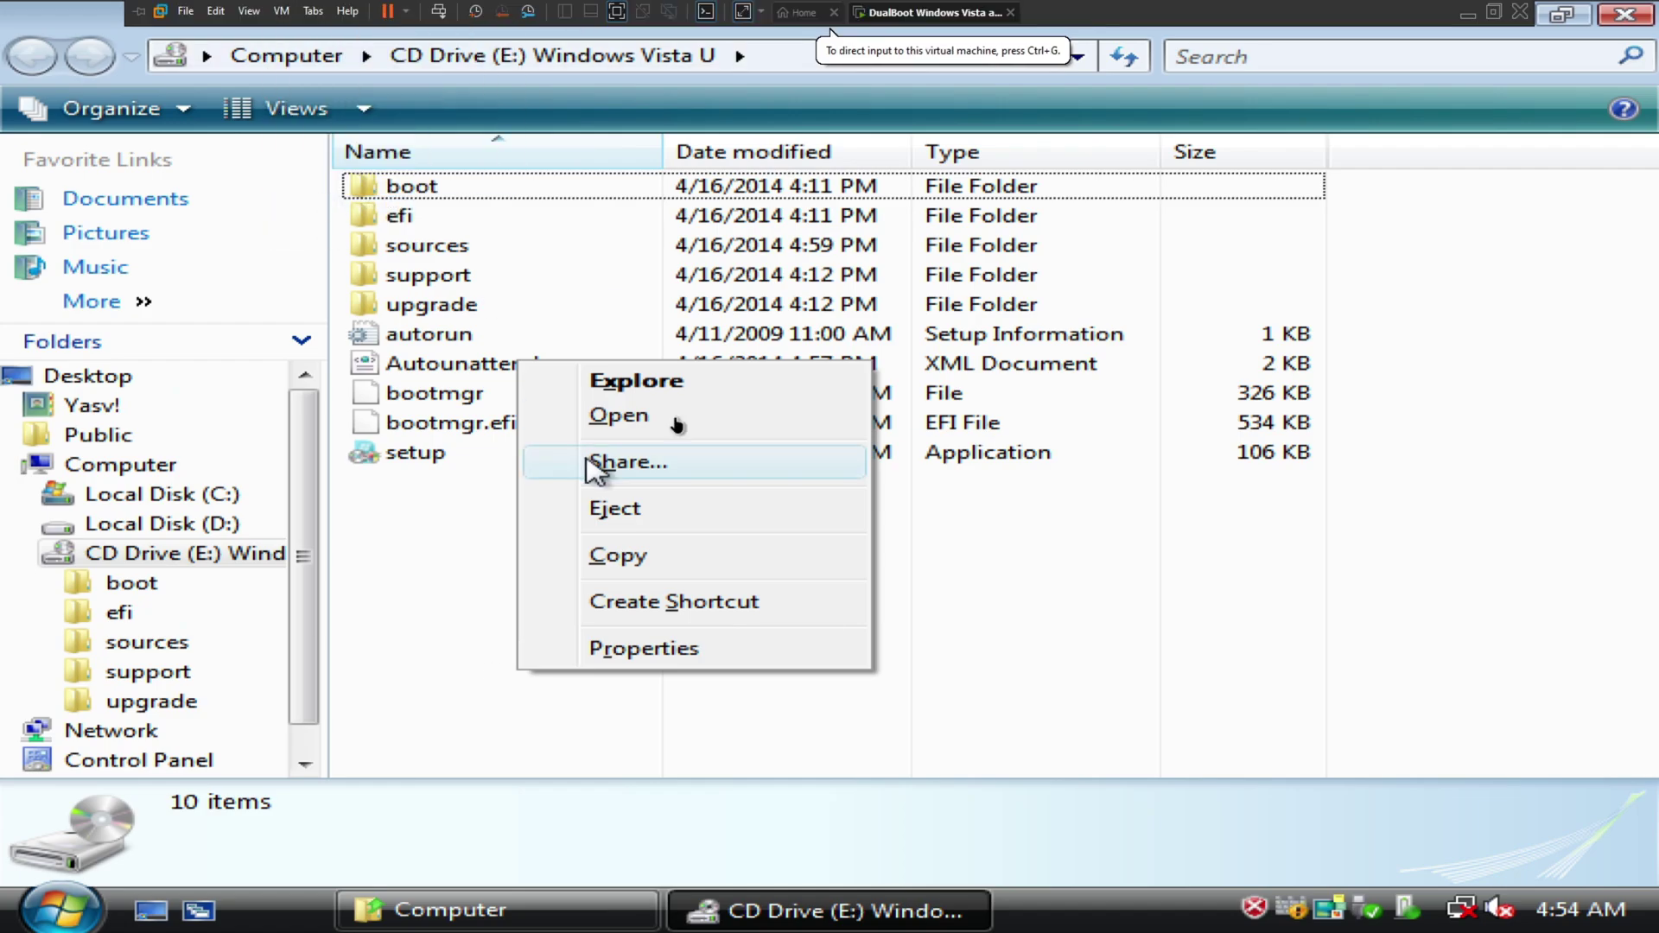
pyautogui.click(211, 466)
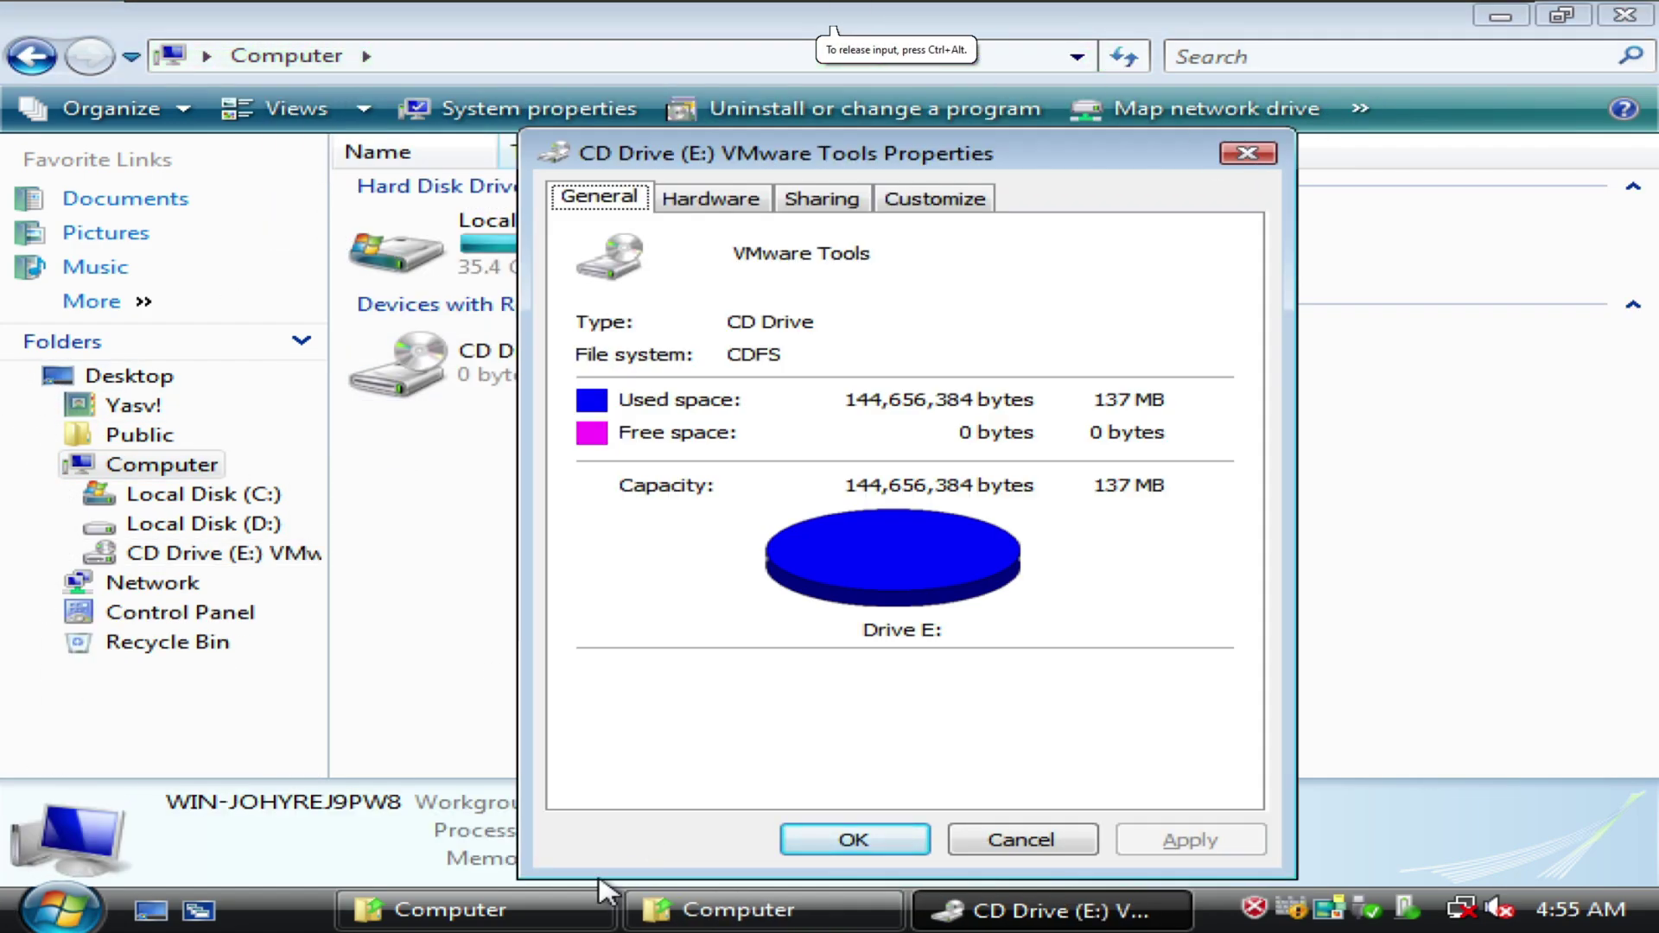
pyautogui.press('Escape')
# Open the VMware Tools disc in drive (E:) and run its setup application.
pyautogui.doubleClick(548, 381)
pyautogui.rightClick(436, 308)
pyautogui.click(496, 370)
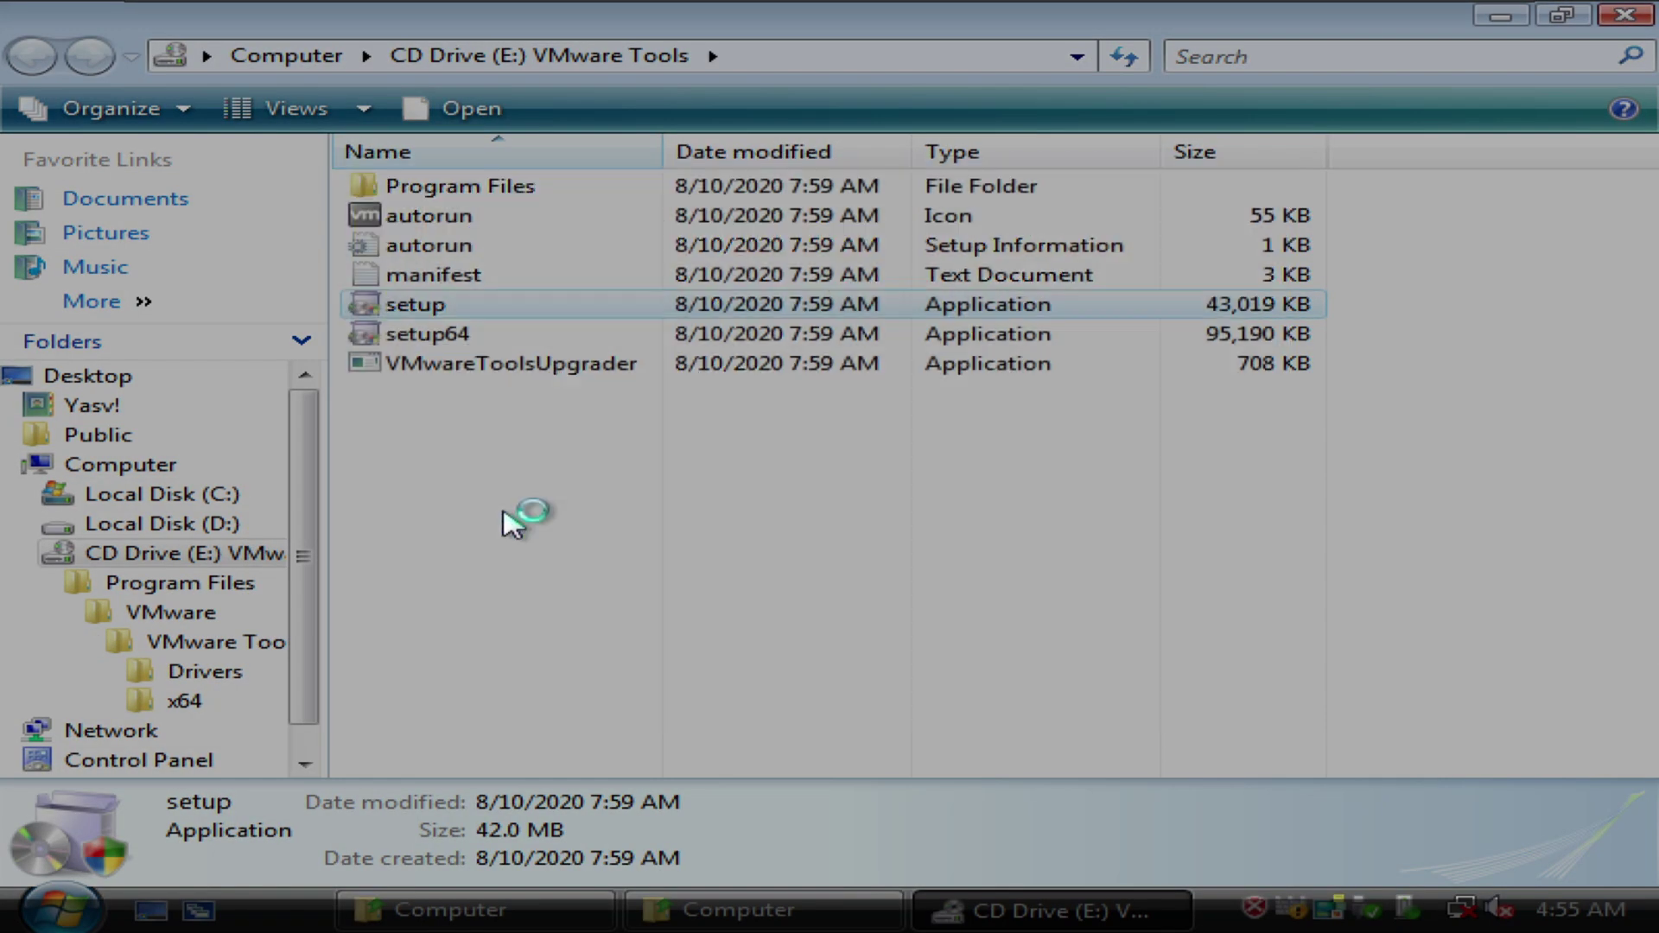
pyautogui.click(874, 285)
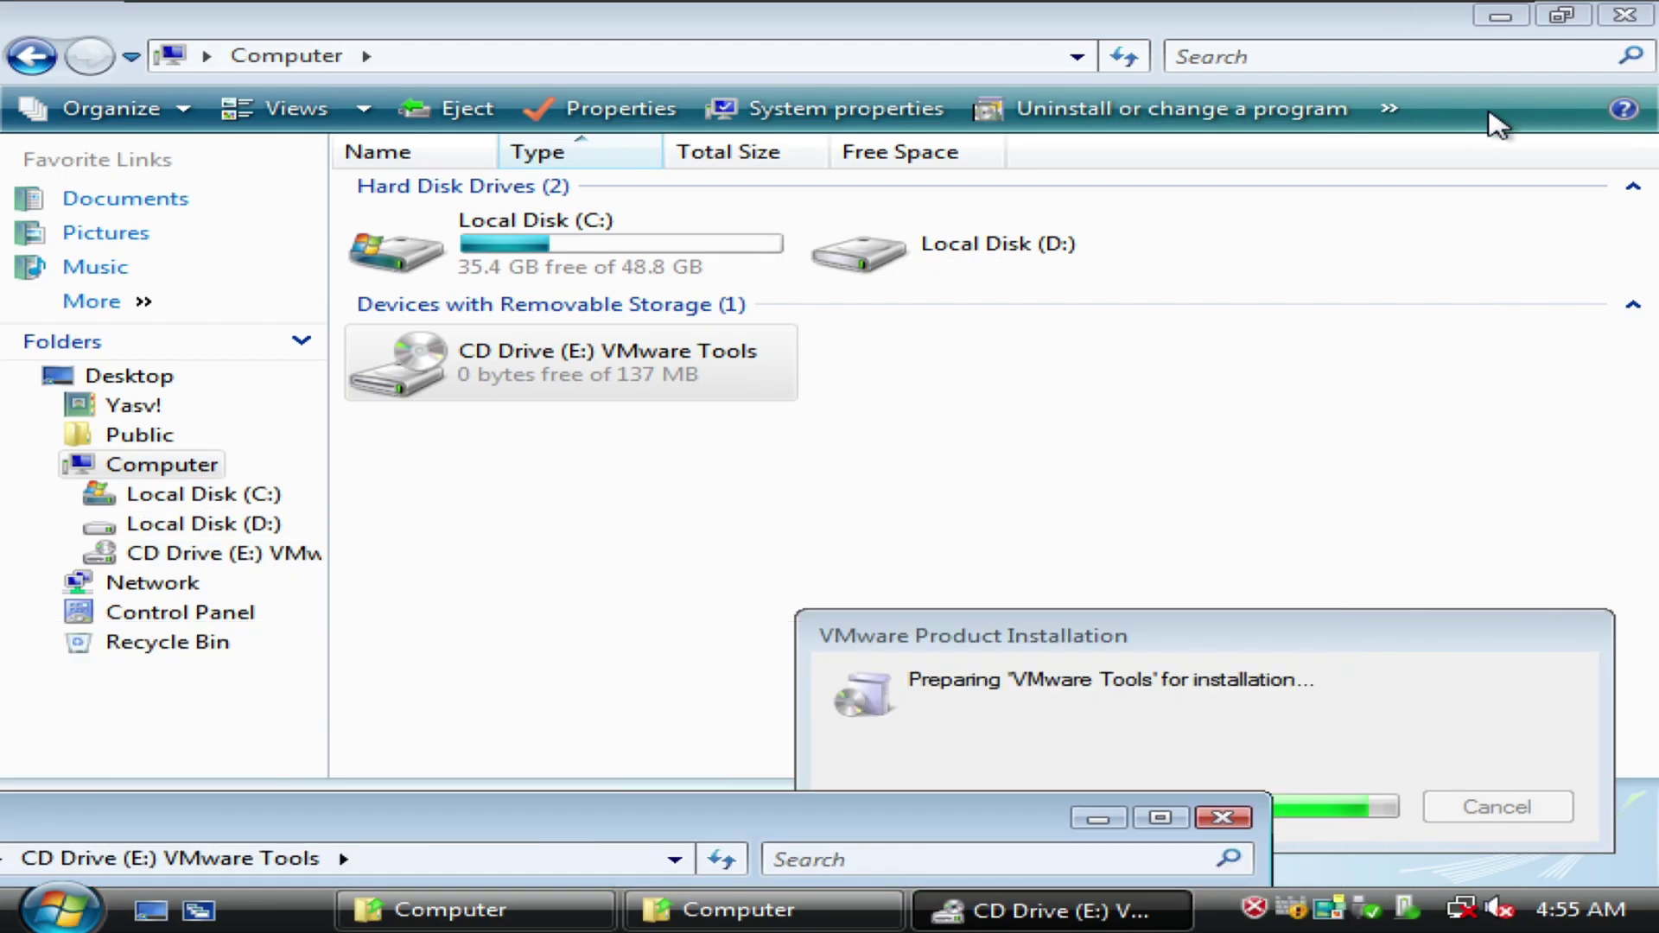
# Close both Computer windows and reposition the VMware Tools disc window on the desktop.
pyautogui.click(1625, 15)
pyautogui.click(1624, 15)
pyautogui.moveTo(768, 819); pyautogui.dragTo(1241, 66)
# Set the display resolution to 1920 by 1080 pixels in the desktop's display settings and keep the change.
pyautogui.rightClick(49, 376)
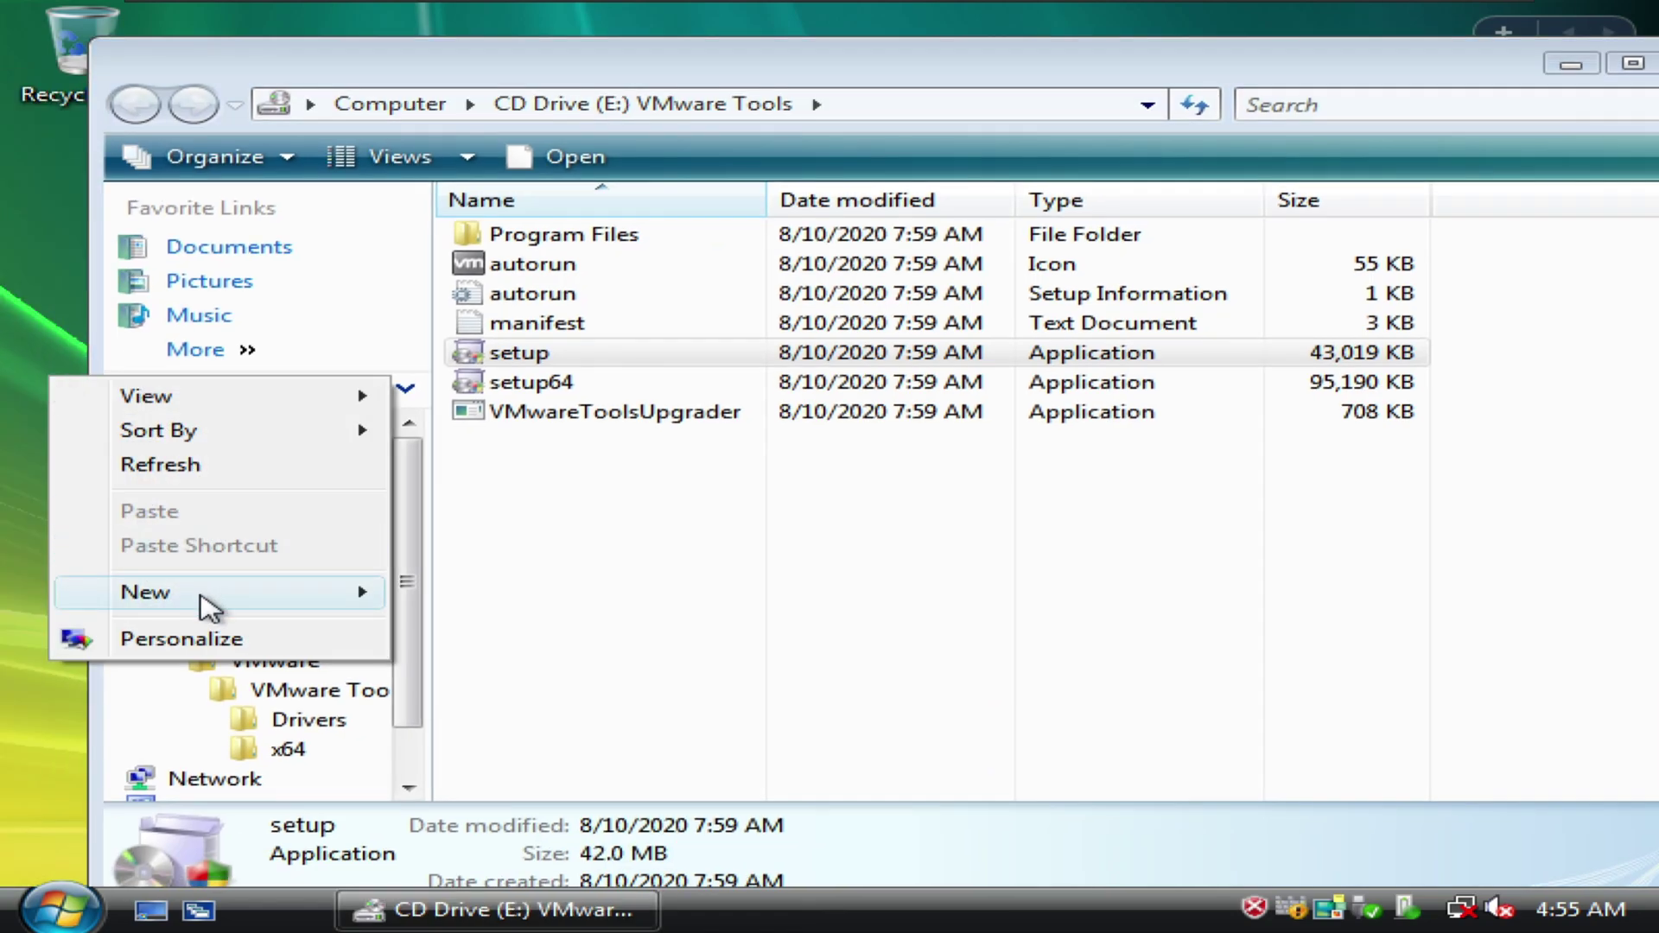
pyautogui.click(199, 638)
pyautogui.click(588, 783)
pyautogui.moveTo(504, 659); pyautogui.dragTo(589, 655)
pyautogui.click(915, 753)
pyautogui.press('Escape')
pyautogui.click(1025, 813)
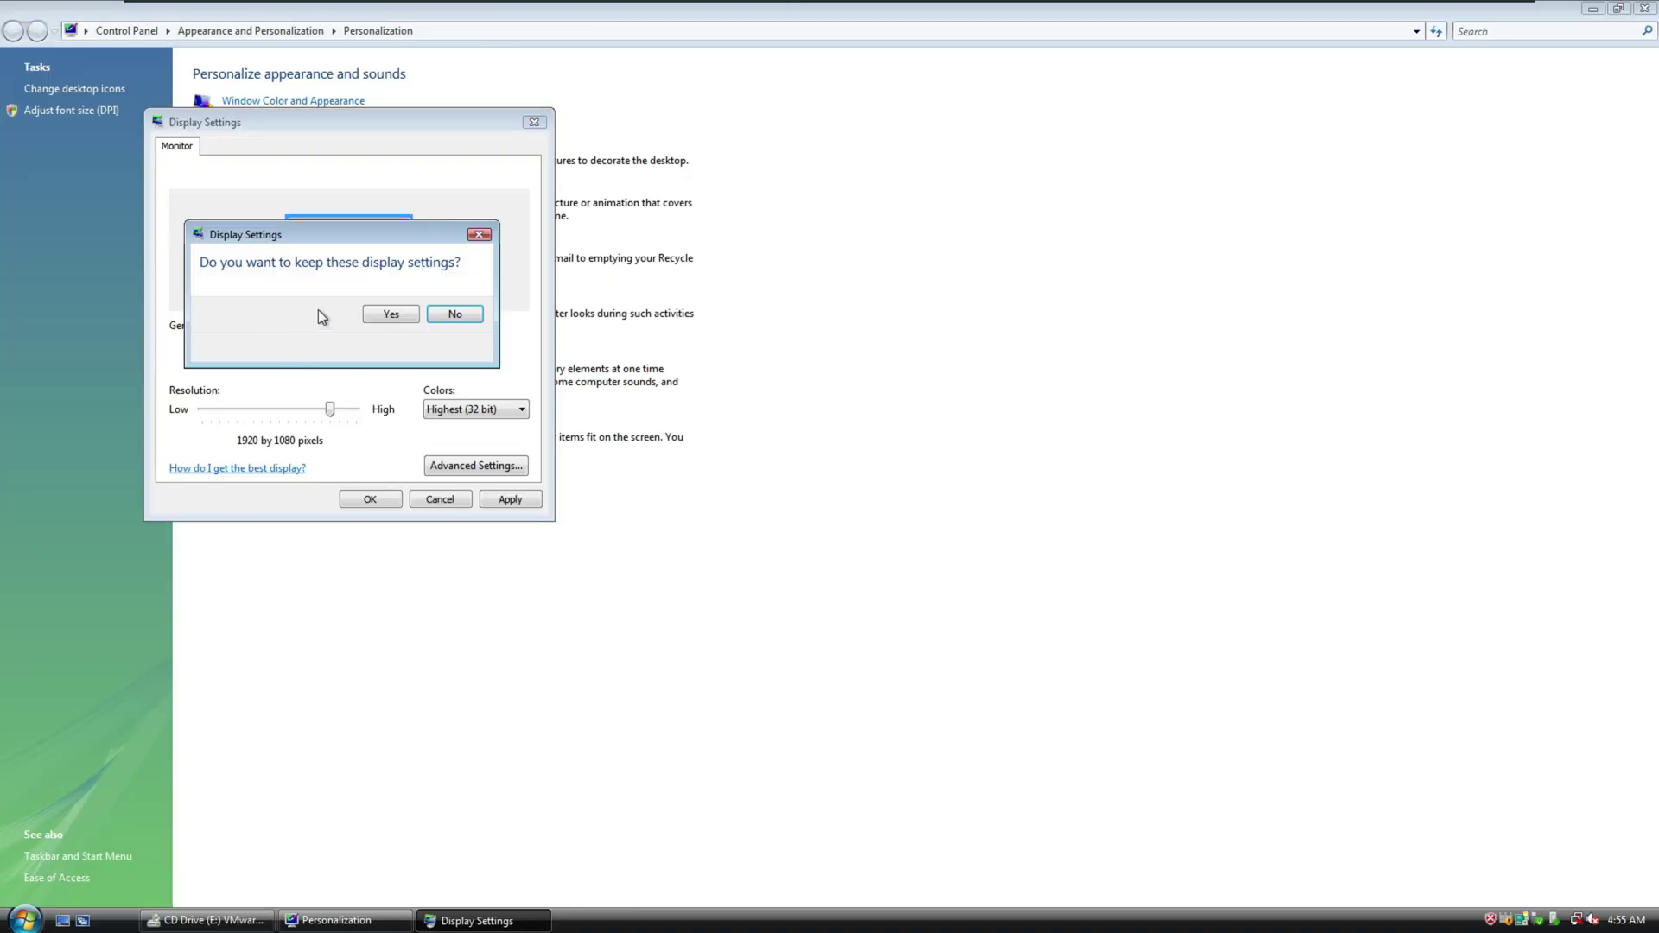
pyautogui.click(390, 314)
# Restore and close the Personalization window, and minimize the VMware Tools disc window.
pyautogui.doubleClick(1203, 7)
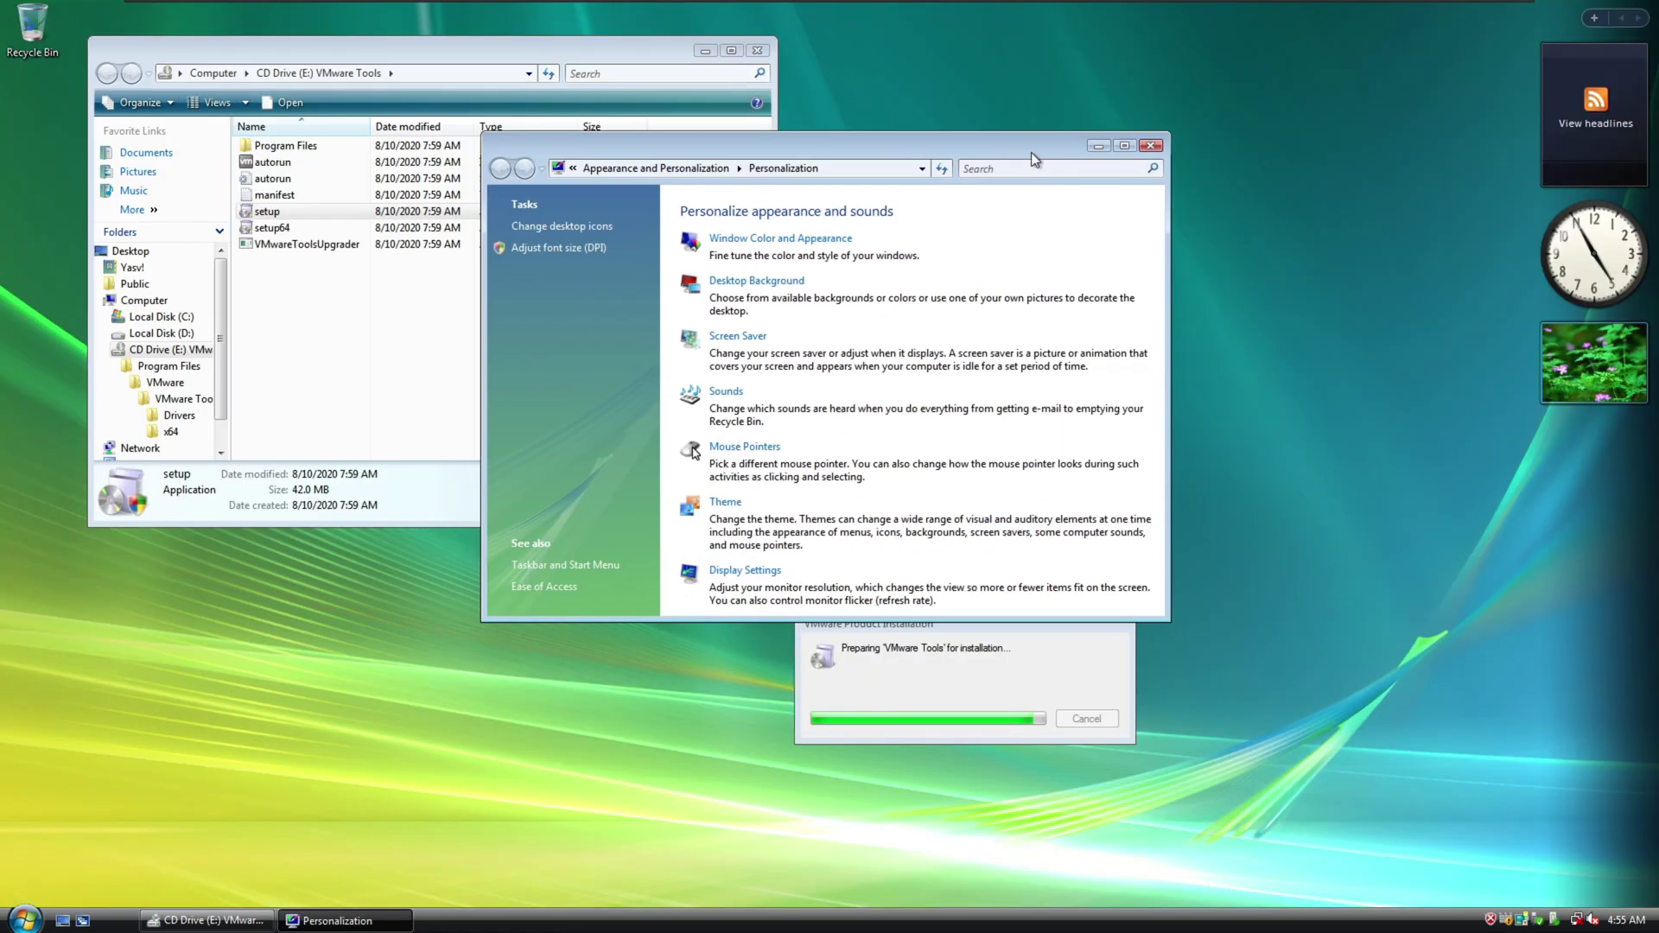
pyautogui.click(1150, 145)
pyautogui.click(702, 51)
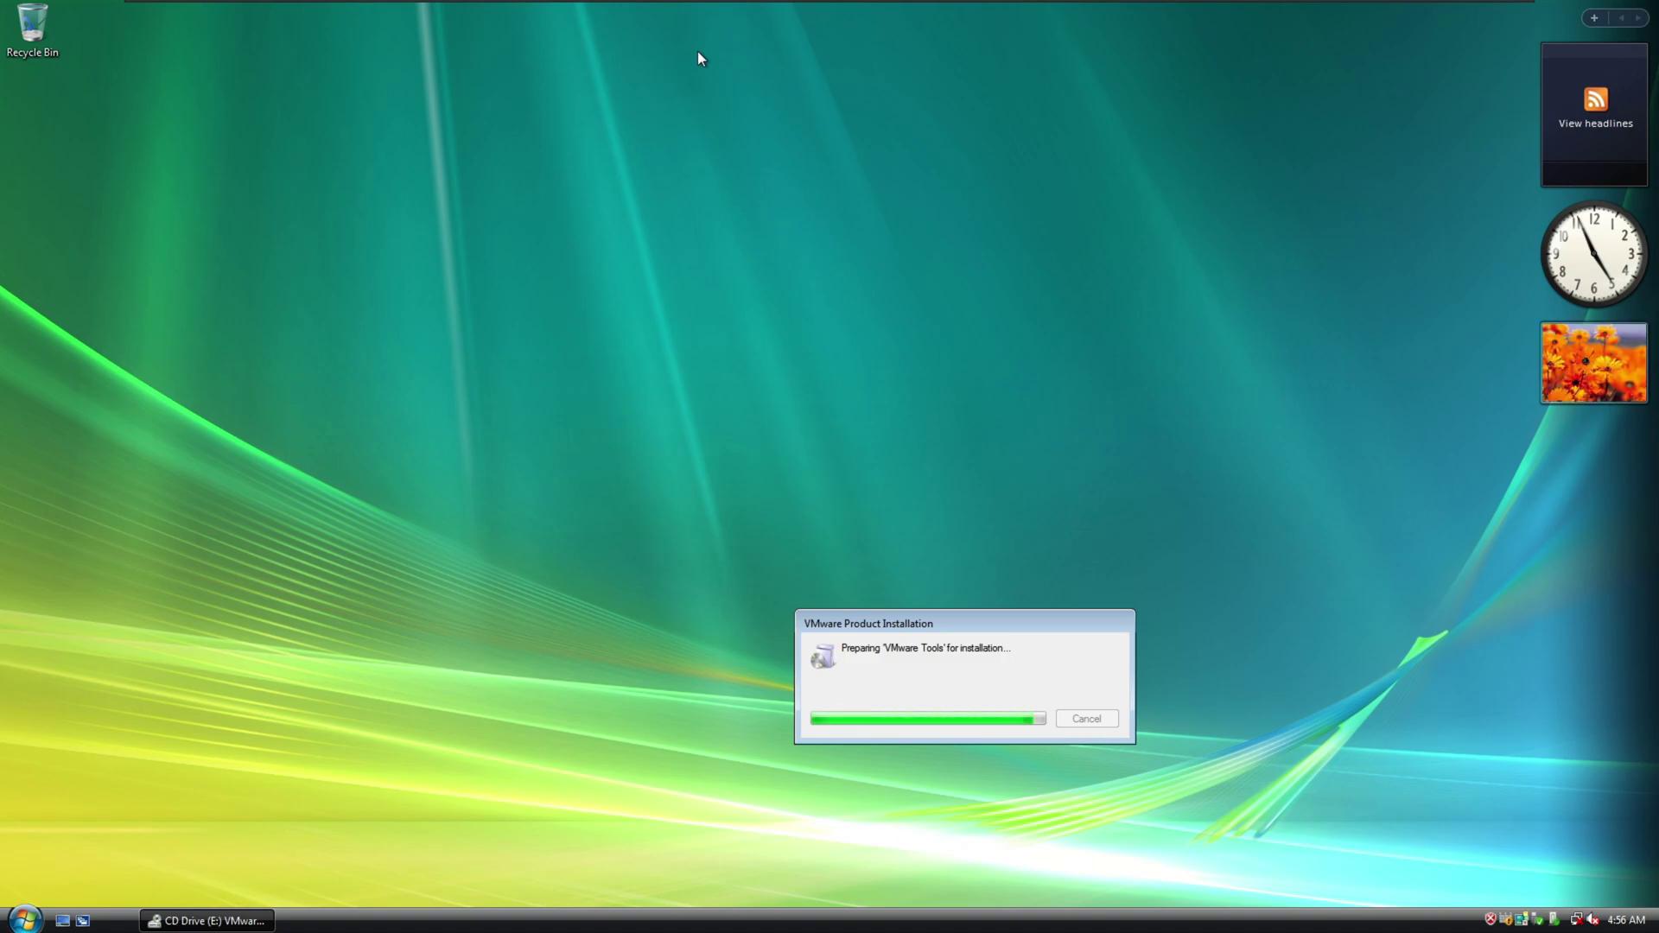
# Force the VMware Product Installation task to end with Task Manager, and close Task Manager.
pyautogui.rightClick(620, 914)
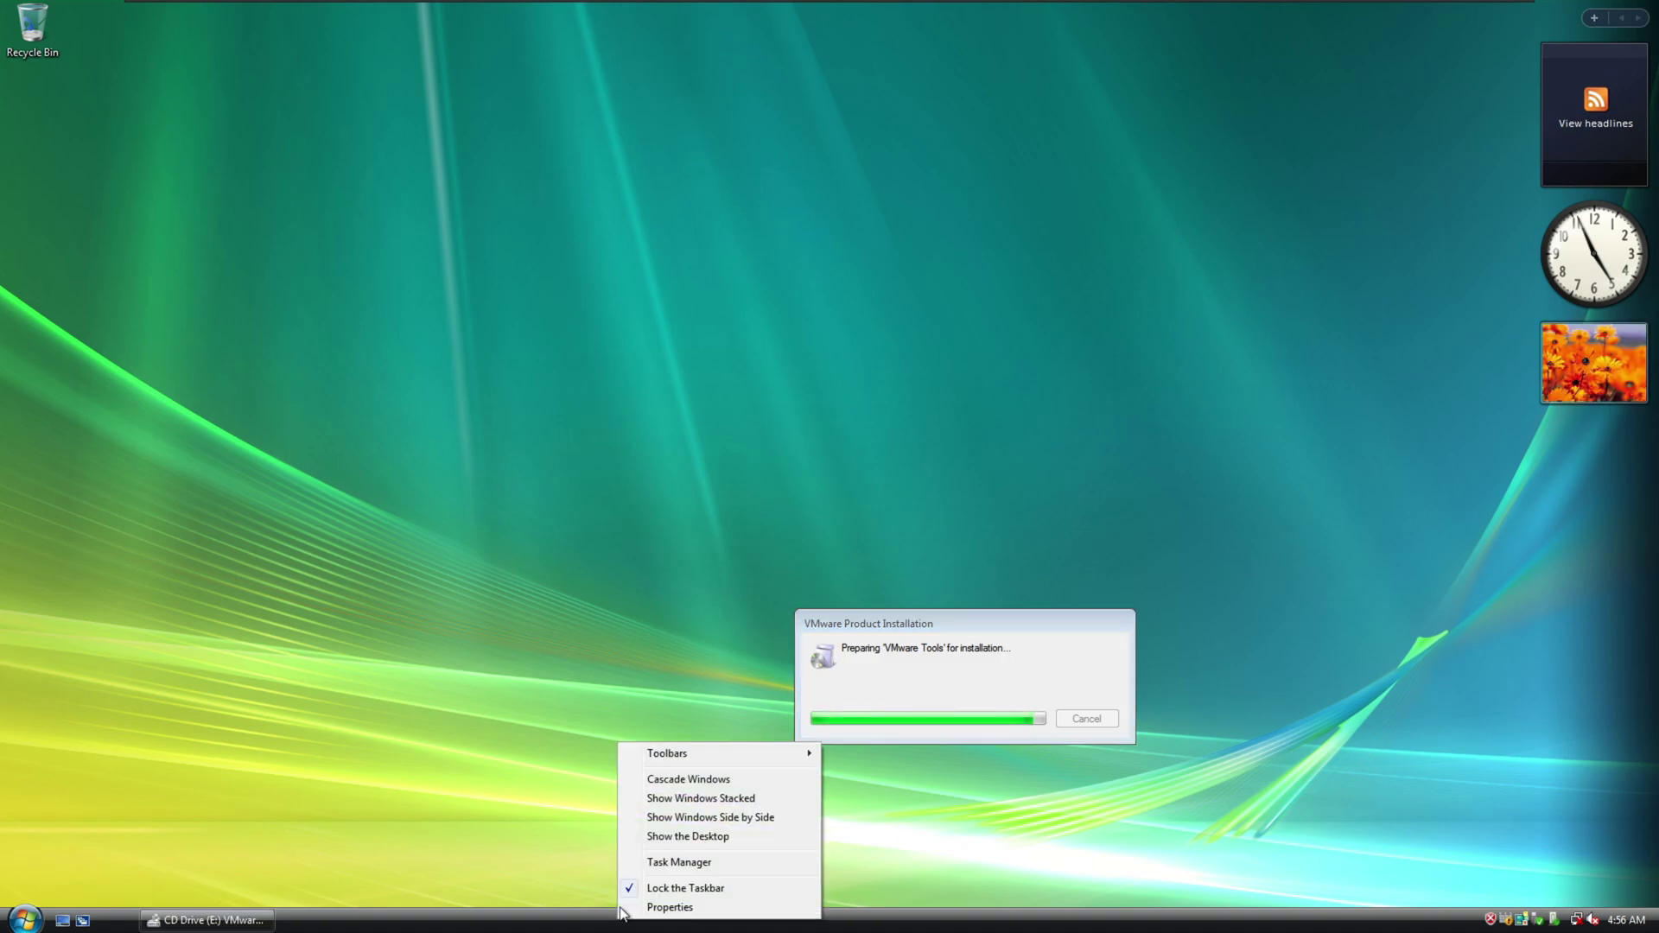
pyautogui.click(648, 862)
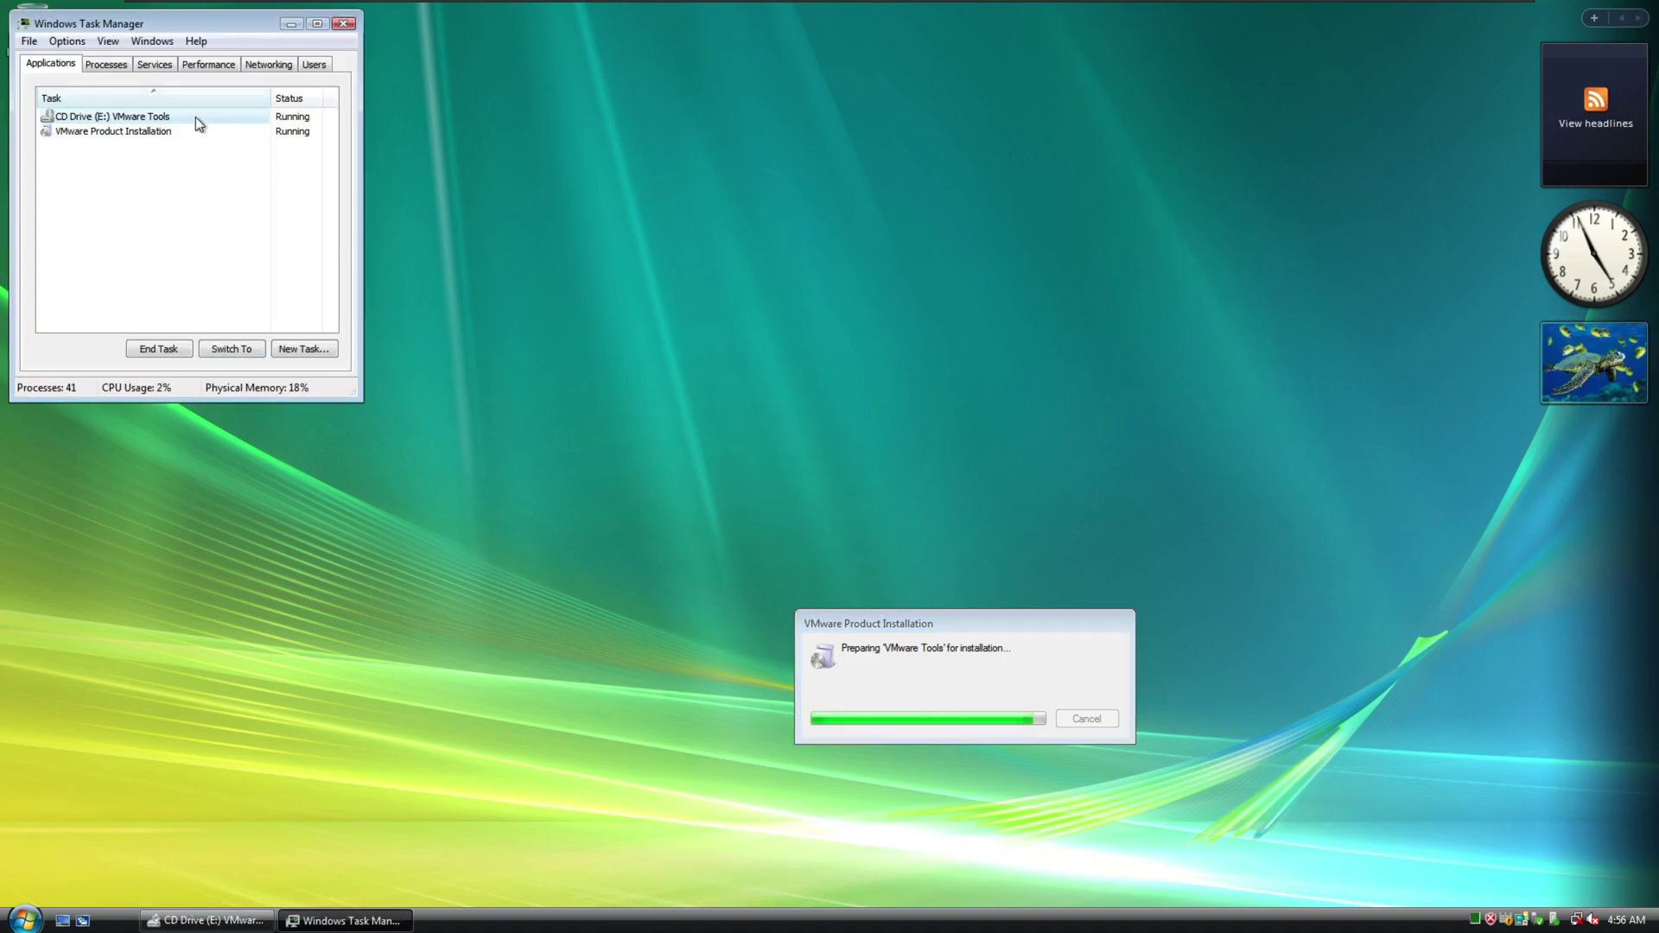
pyautogui.click(112, 132)
pyautogui.click(158, 349)
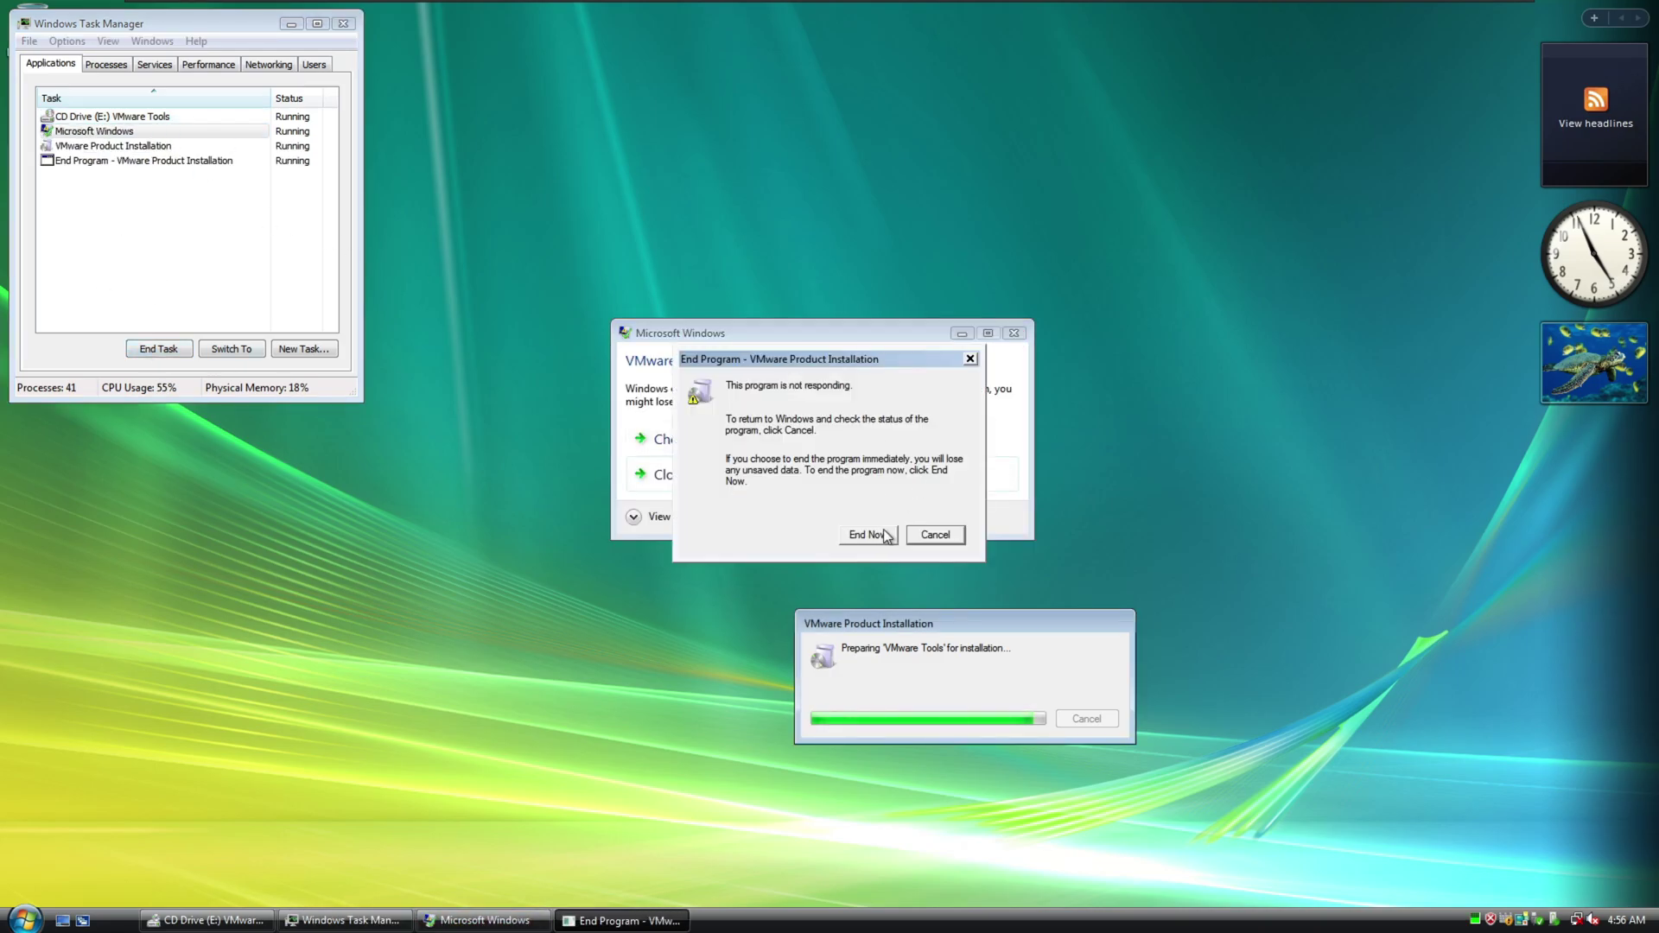
pyautogui.click(868, 535)
pyautogui.hotkey('alt', 'F4')
# Run winver to view the Windows version details, move the About Windows dialog toward the desktop's centre, and close it.
pyautogui.press('super+r')
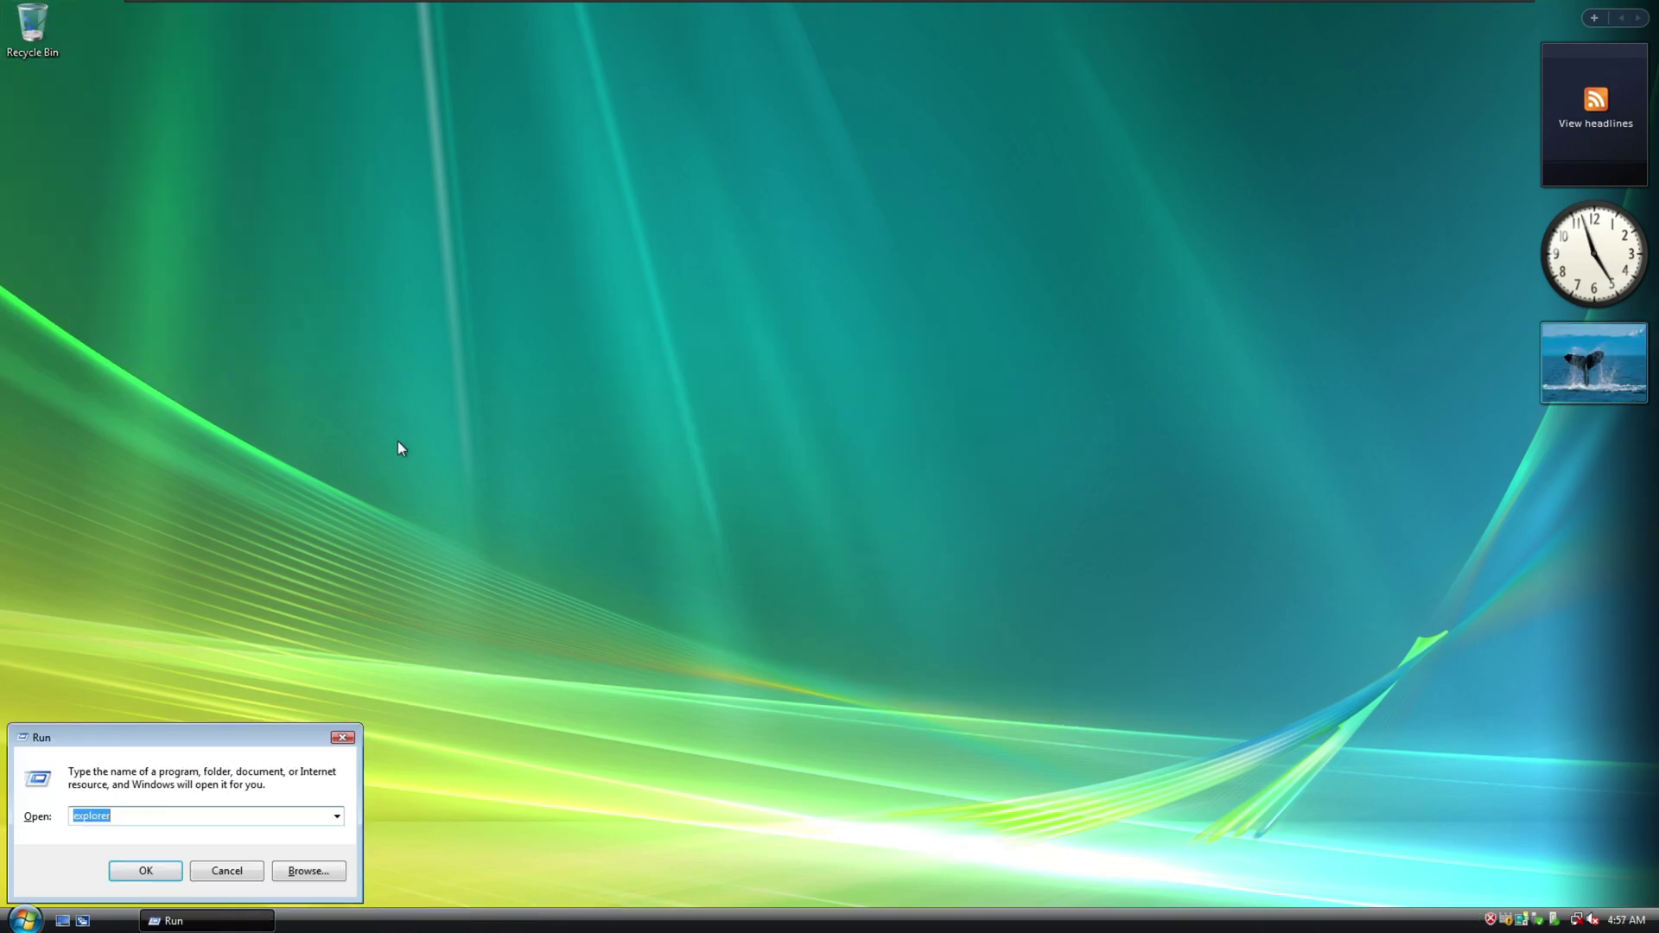
pyautogui.write('winver')
pyautogui.press('Return')
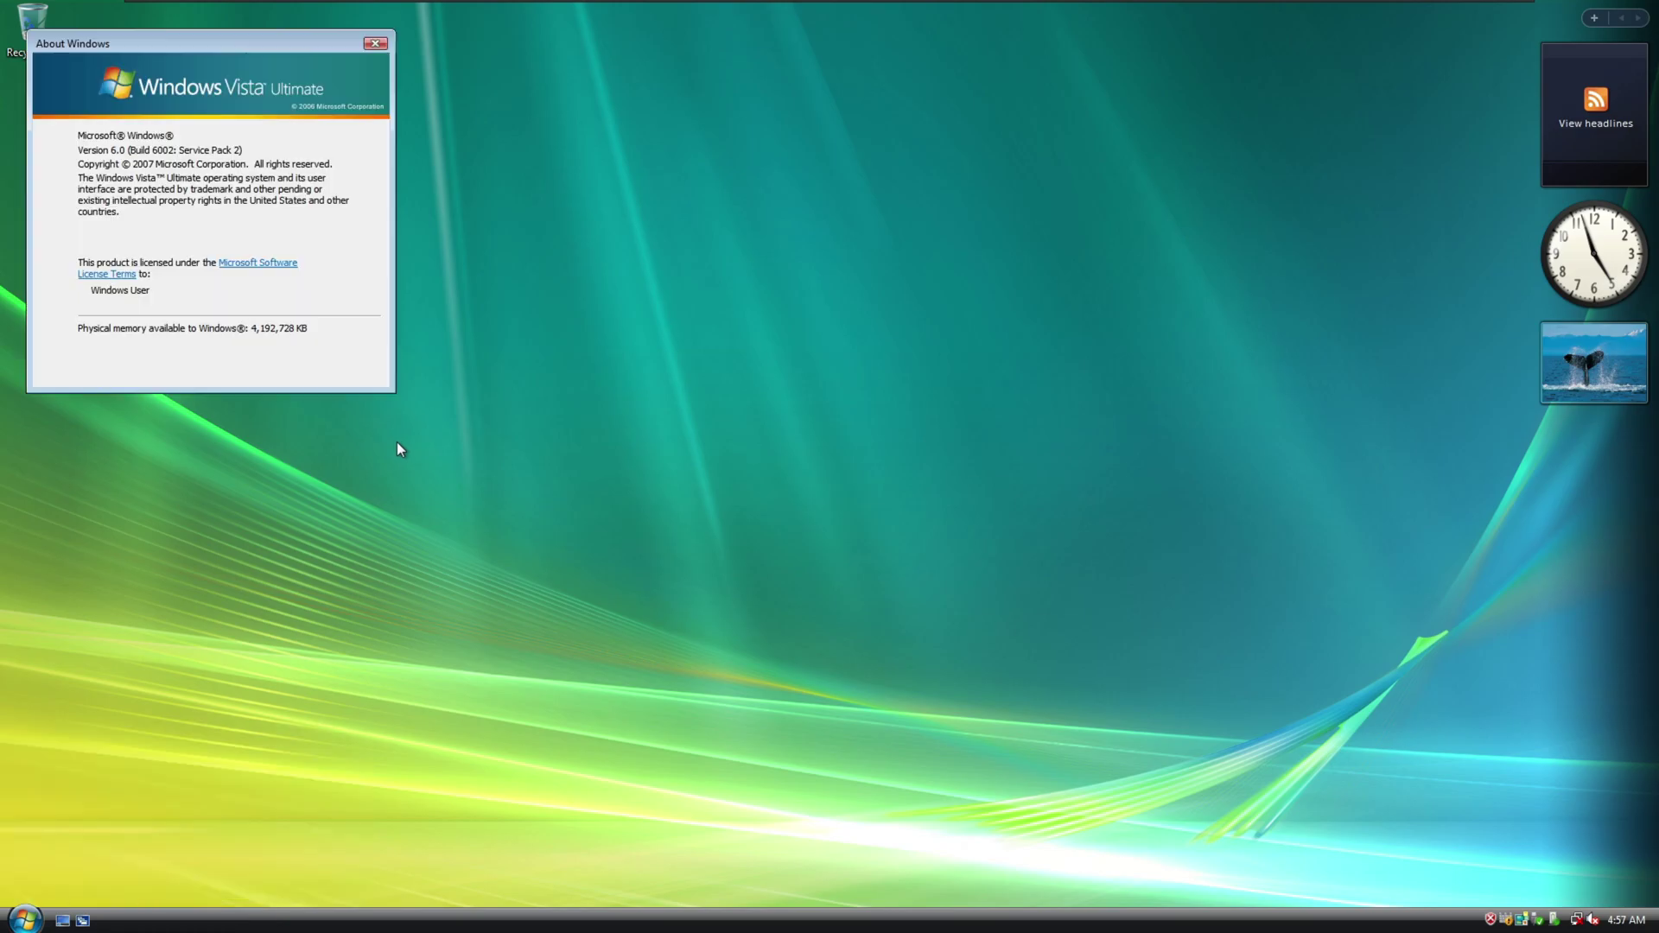
pyautogui.moveTo(223, 40); pyautogui.dragTo(657, 175)
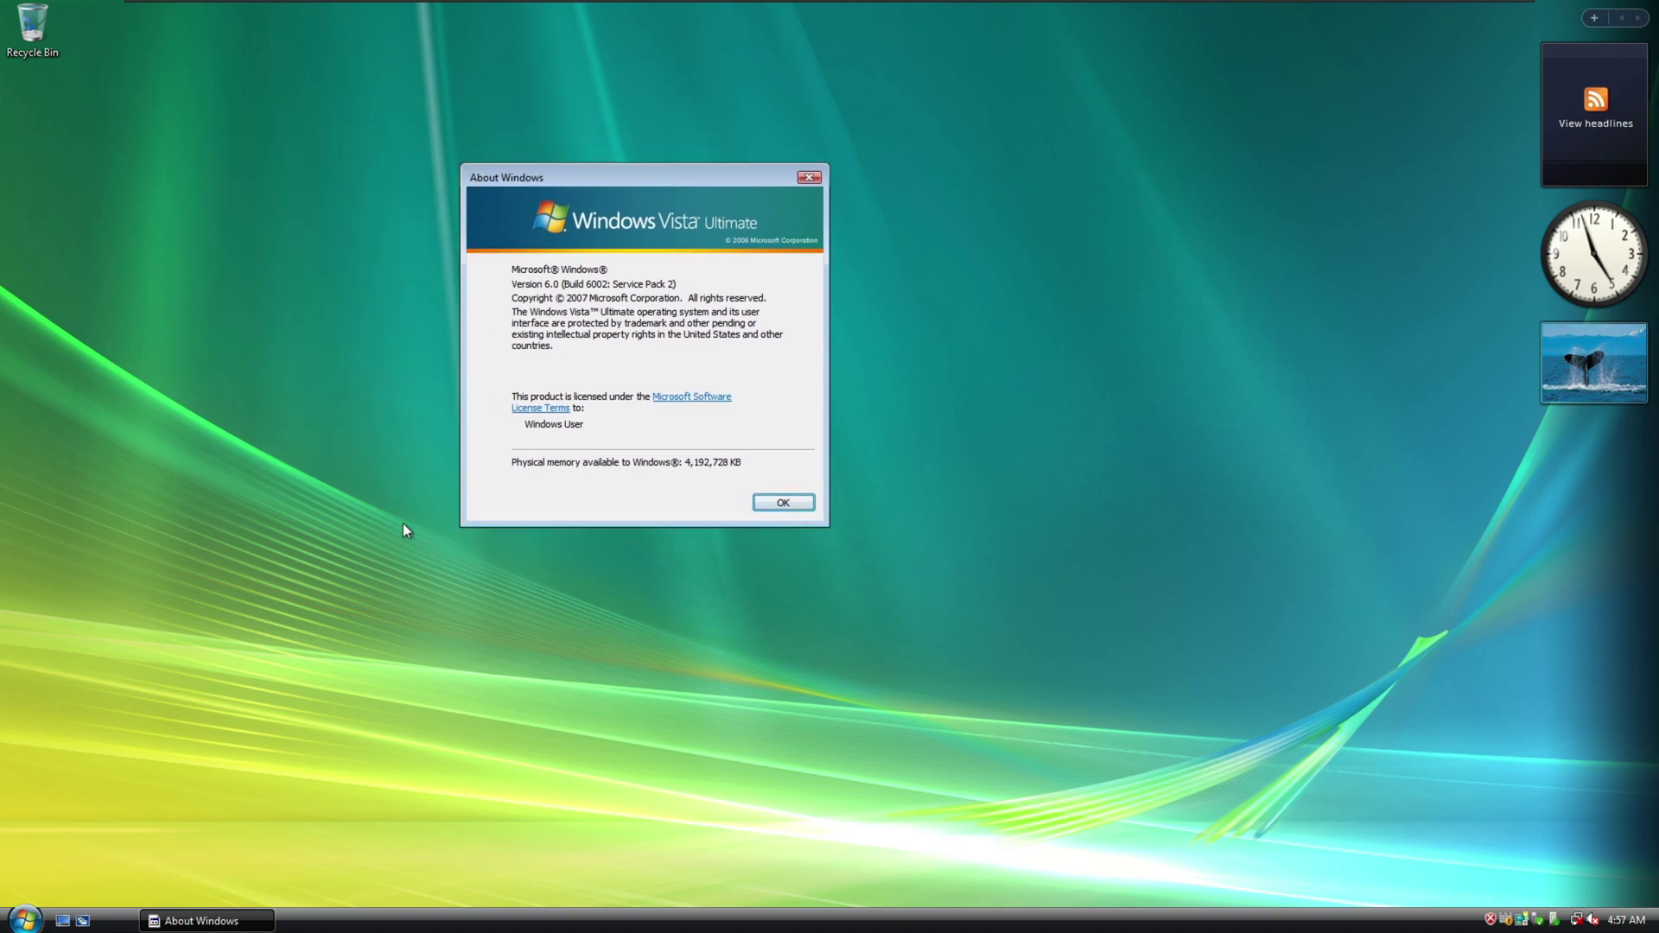
pyautogui.click(788, 504)
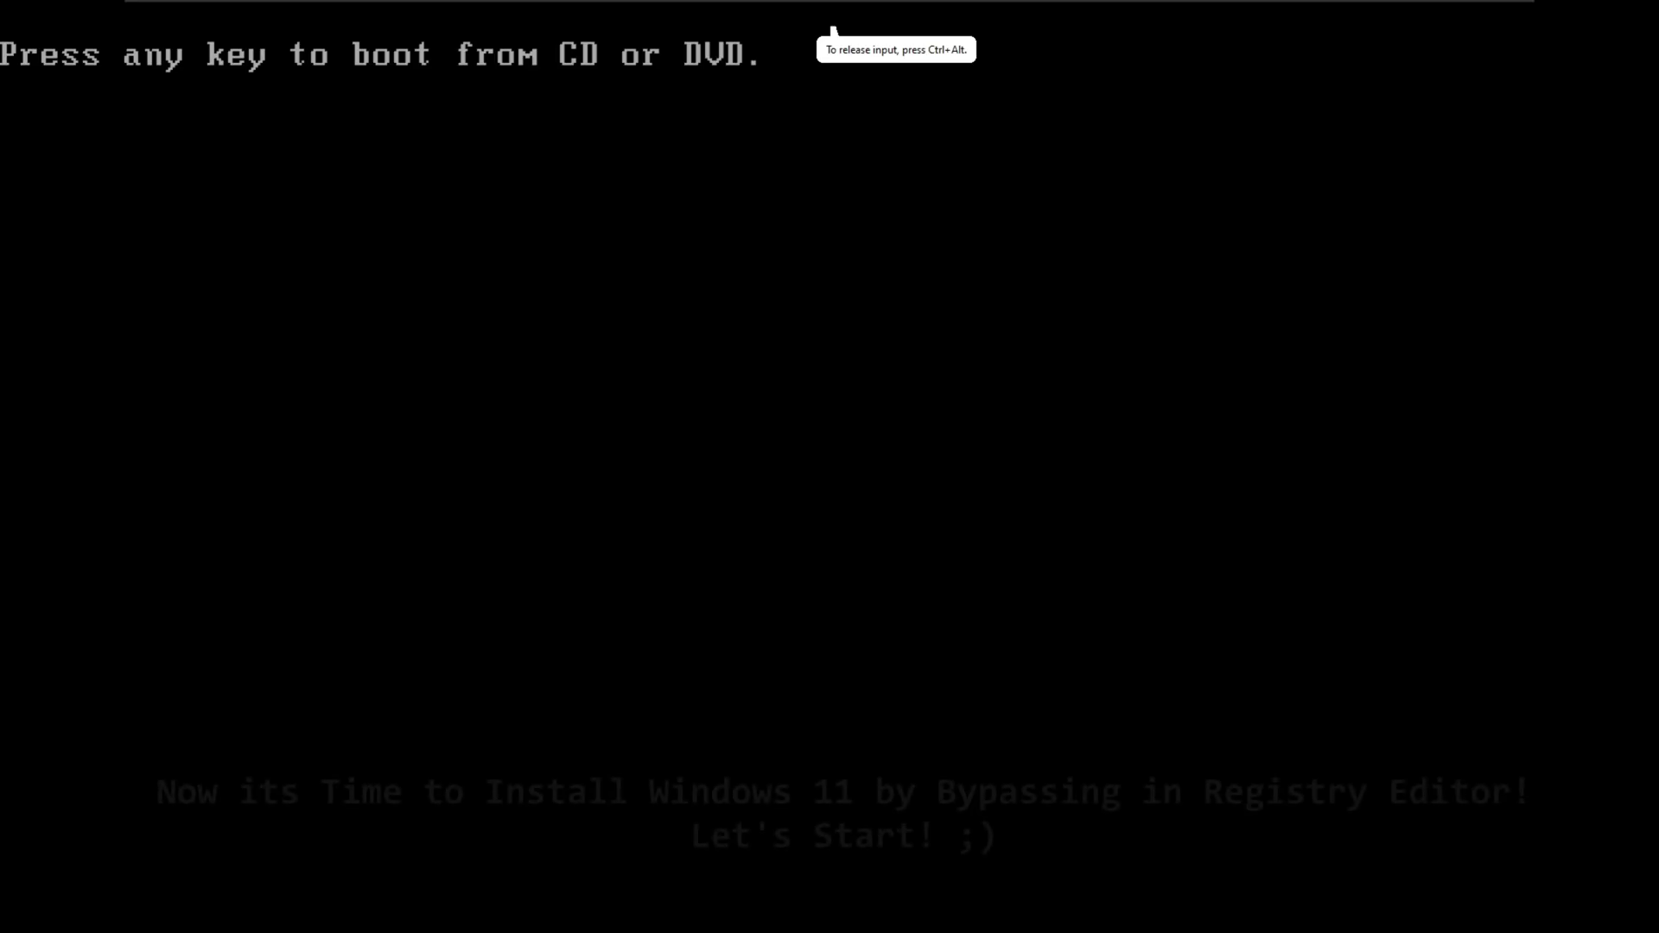
# Boot the virtual machine from the Windows 11 installation disc and launch regedit from a Command Prompt in Windows Setup.
pyautogui.click(804, 509)
pyautogui.press('Return')
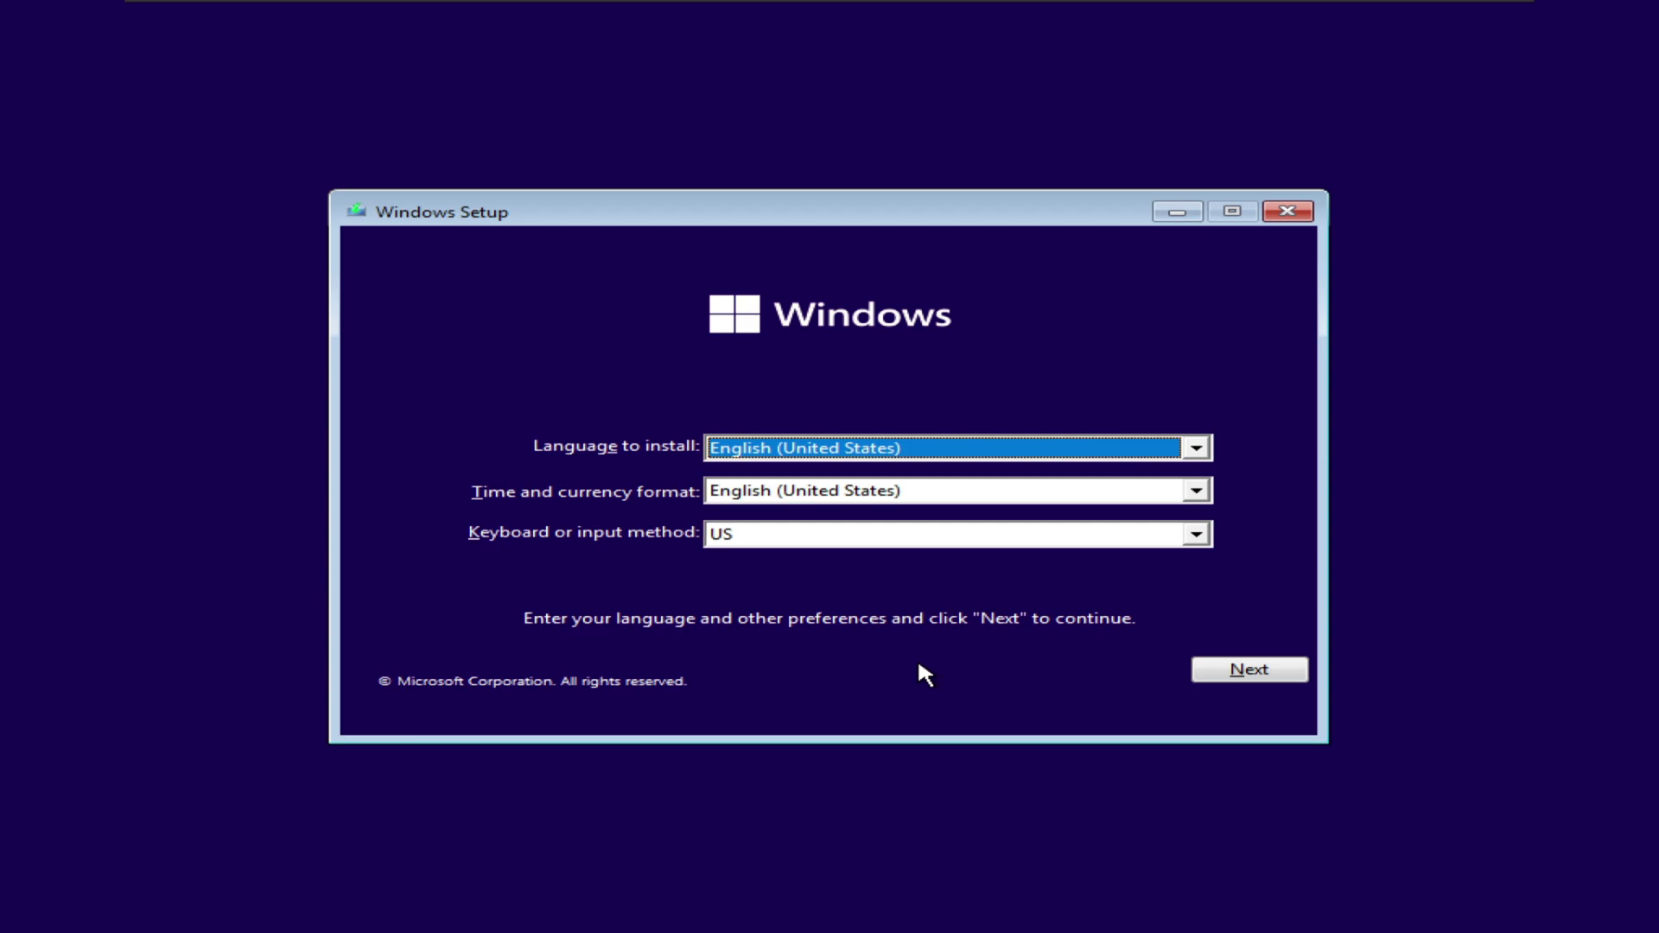
pyautogui.hotkey('shift', 'F10')
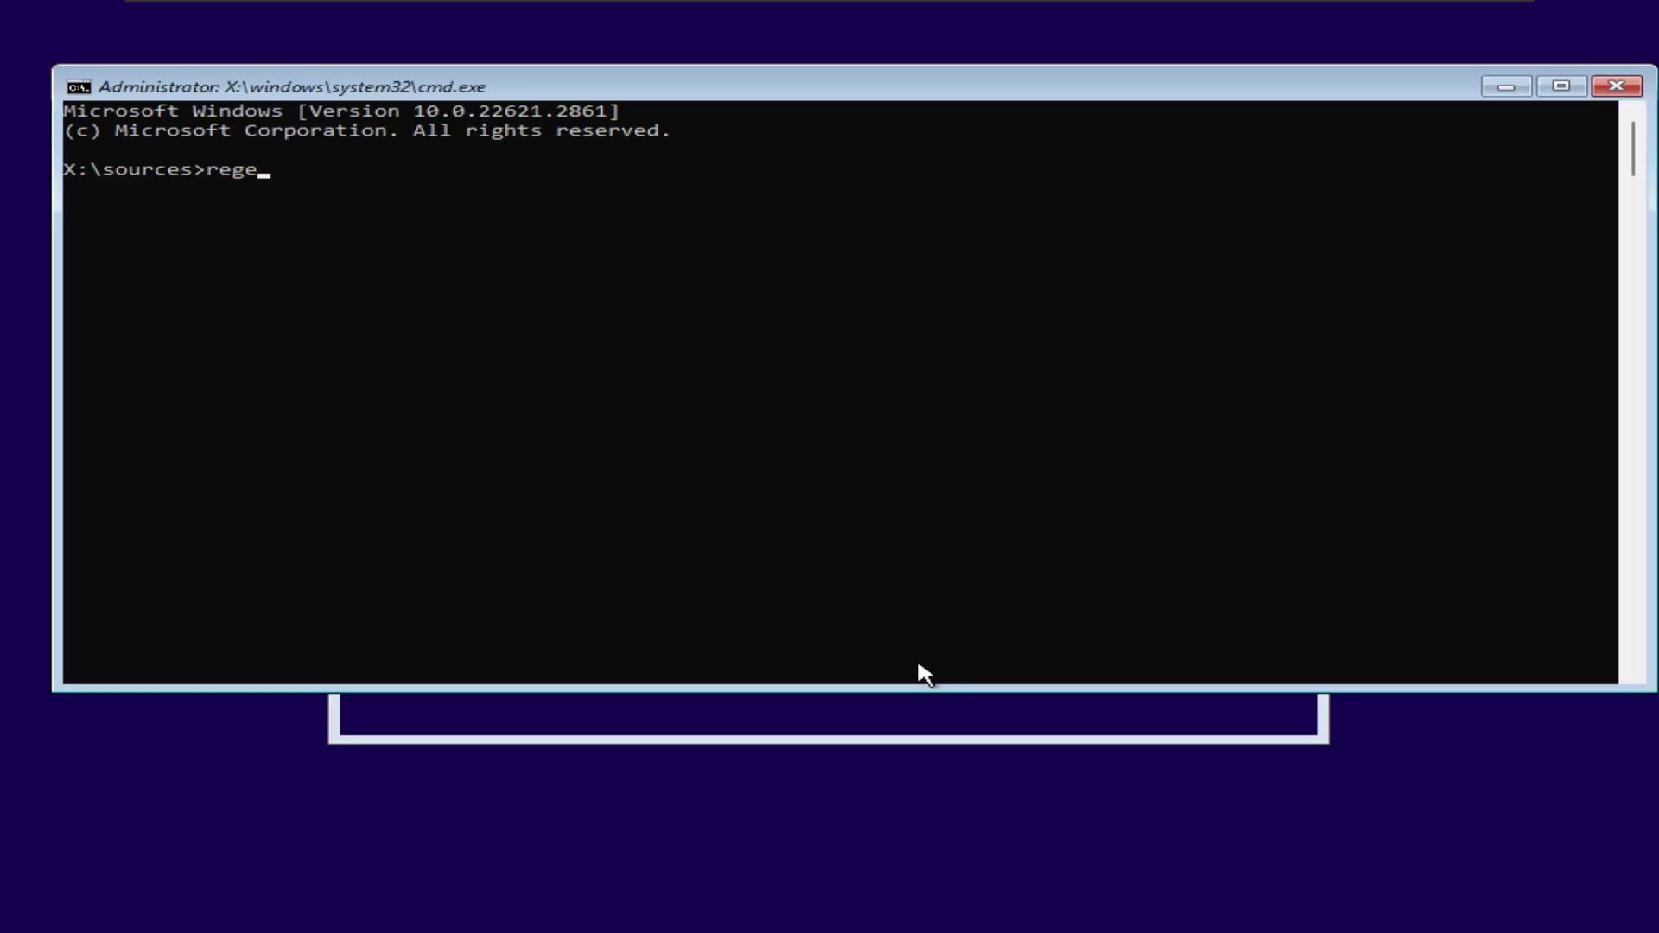
pyautogui.press('Return')
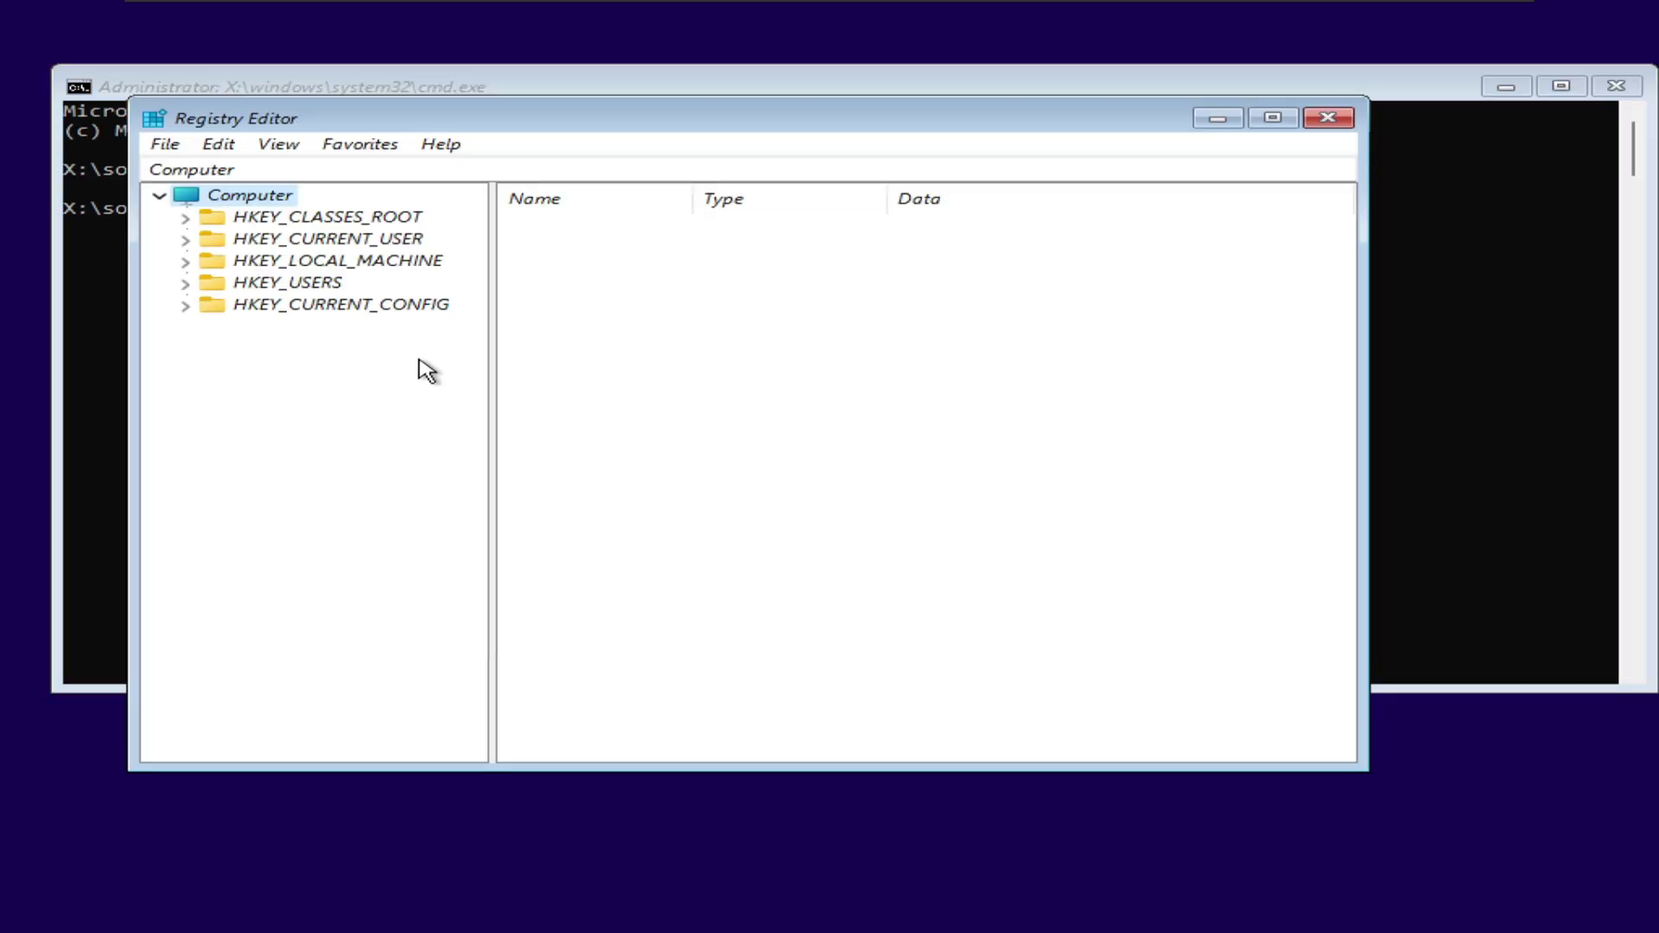
# Create a new key named LabConfig under HKEY_LOCAL_MACHINE\SYSTEM\Setup in the registry.
pyautogui.doubleClick(406, 260)
pyautogui.doubleClick(313, 392)
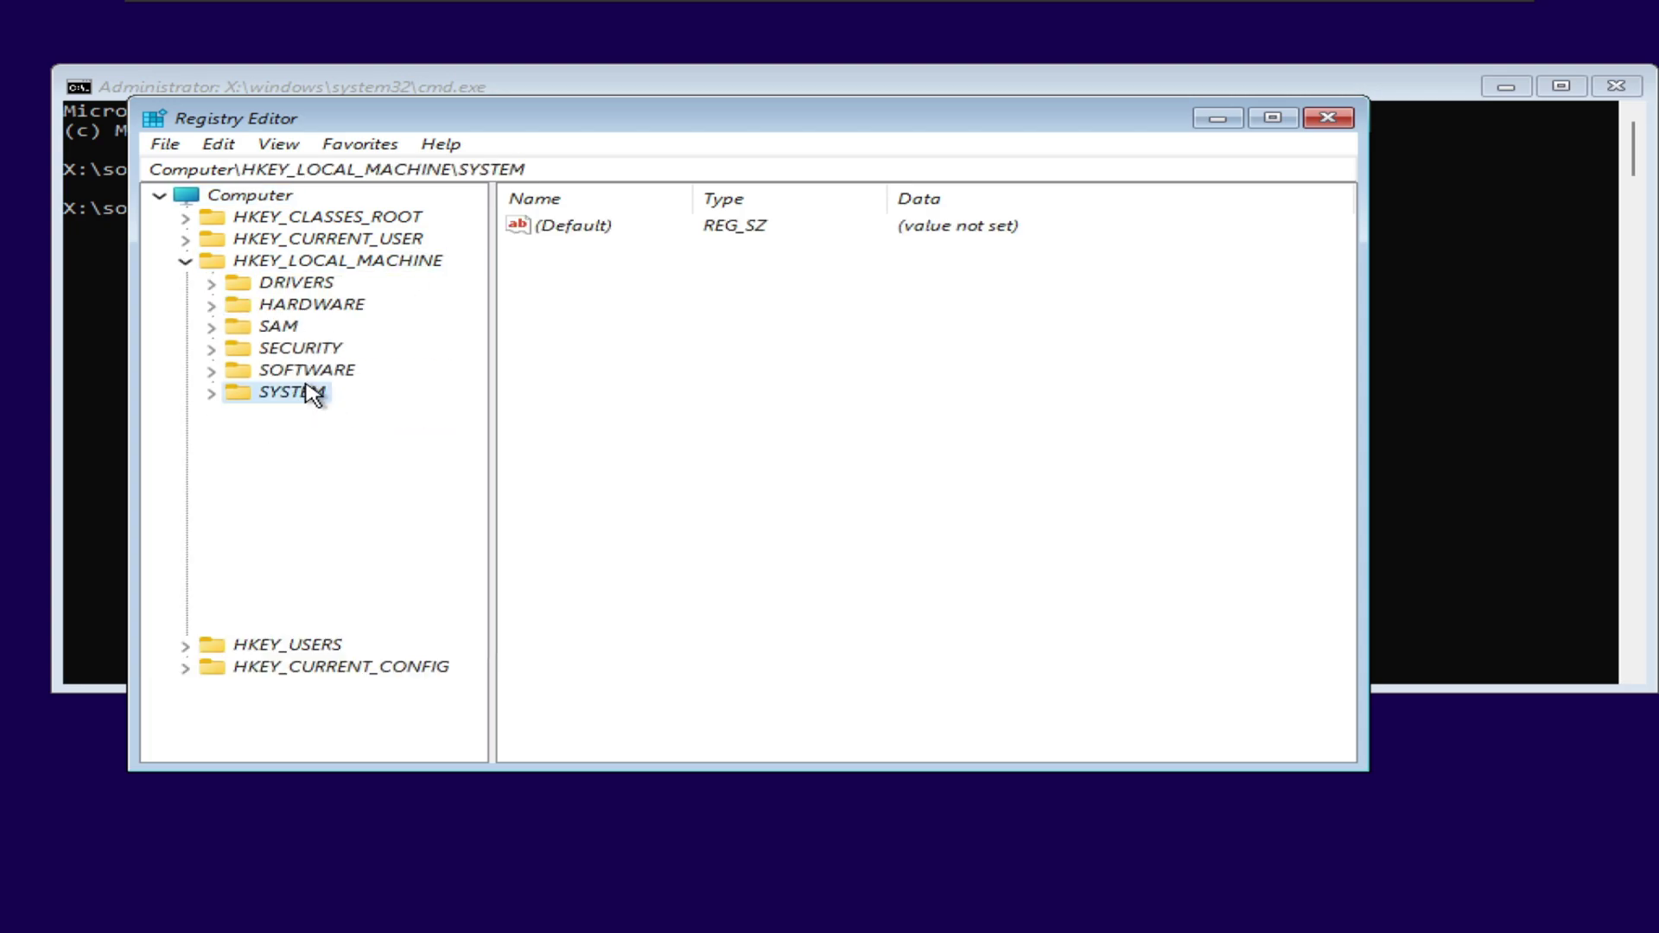
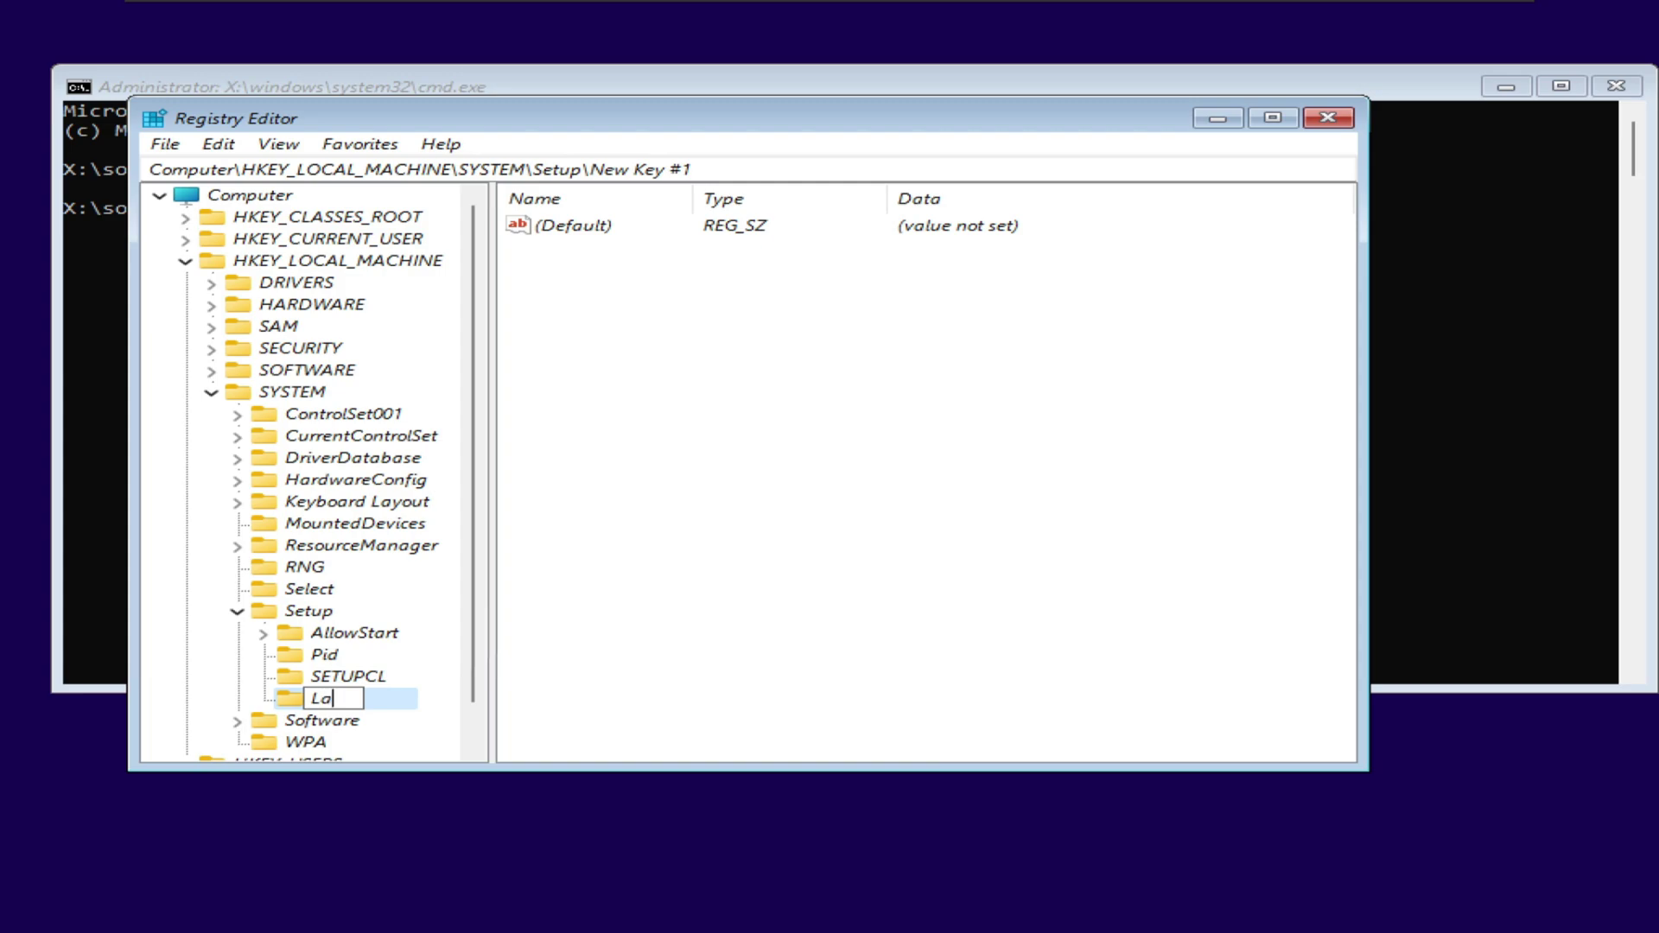
pyautogui.write('bConfig')
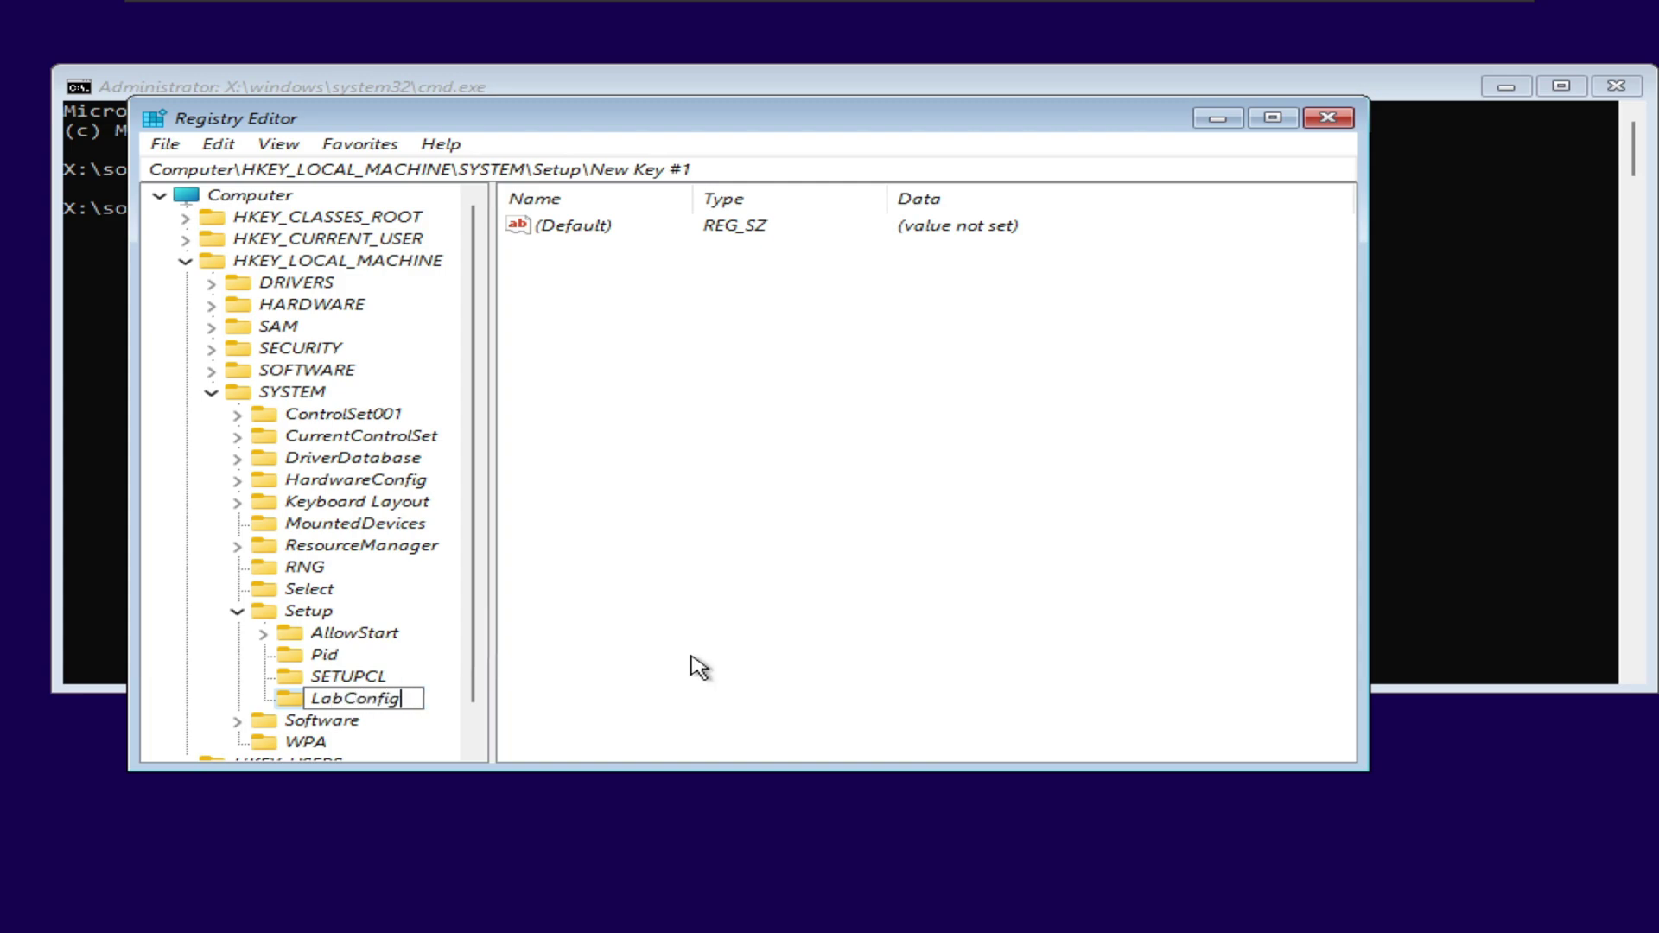
pyautogui.press('Return')
# Create a DWORD (32-bit) value named BypassTPMcheck in the LabConfig key, and delete it.
pyautogui.rightClick(621, 470)
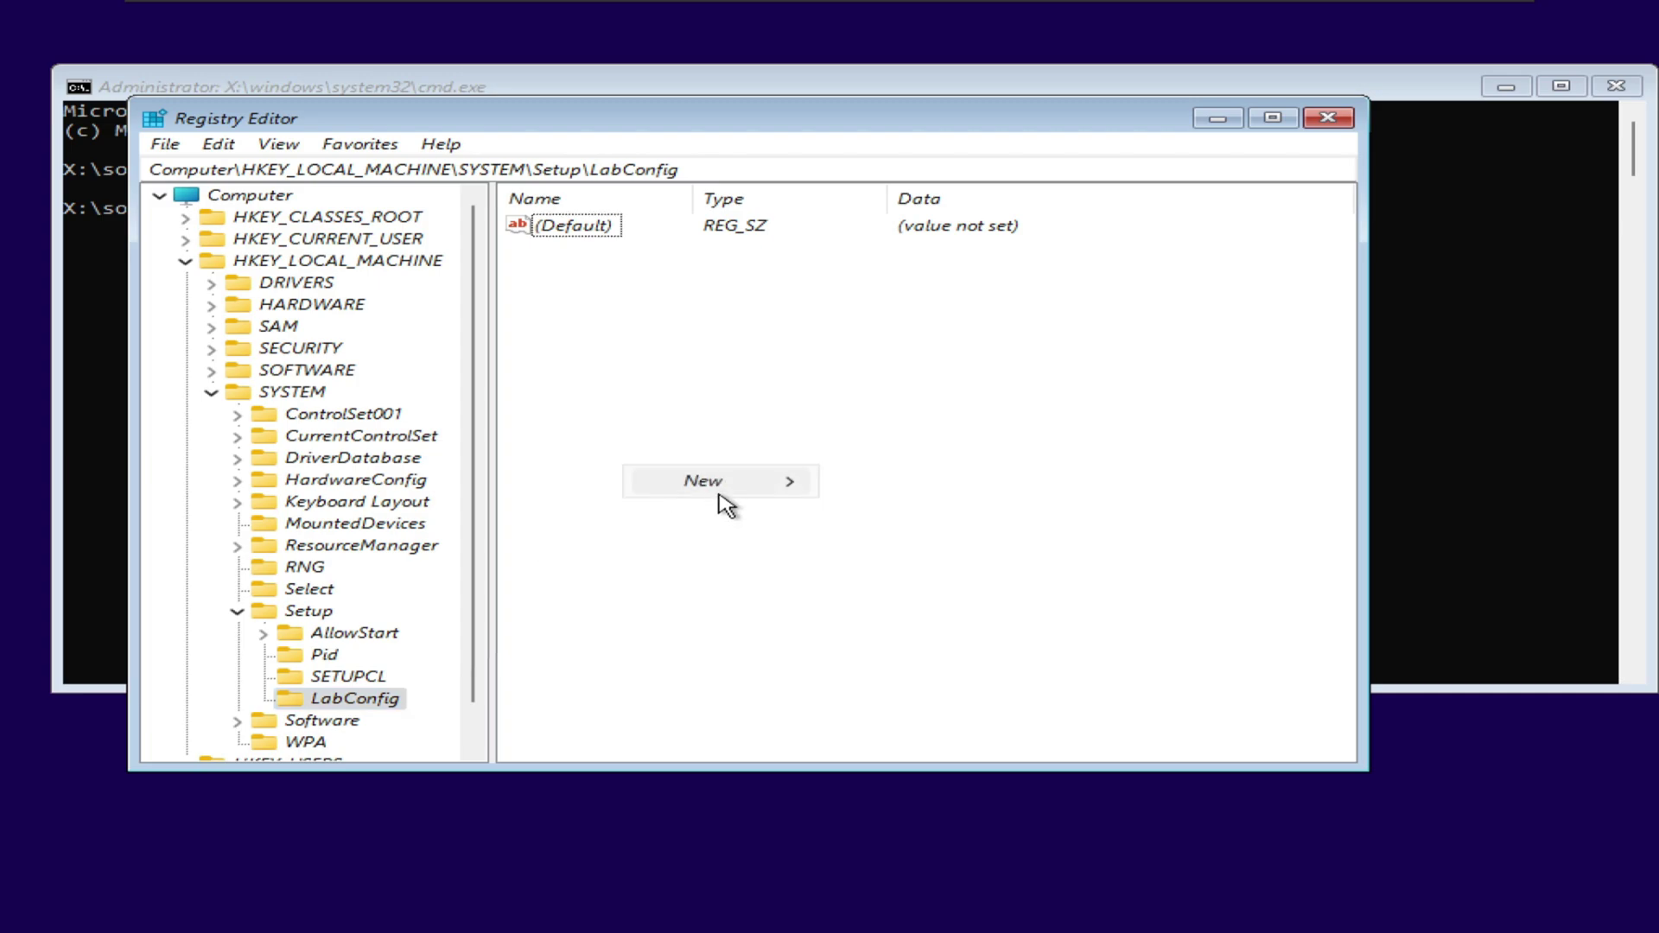
pyautogui.moveTo(744, 482)
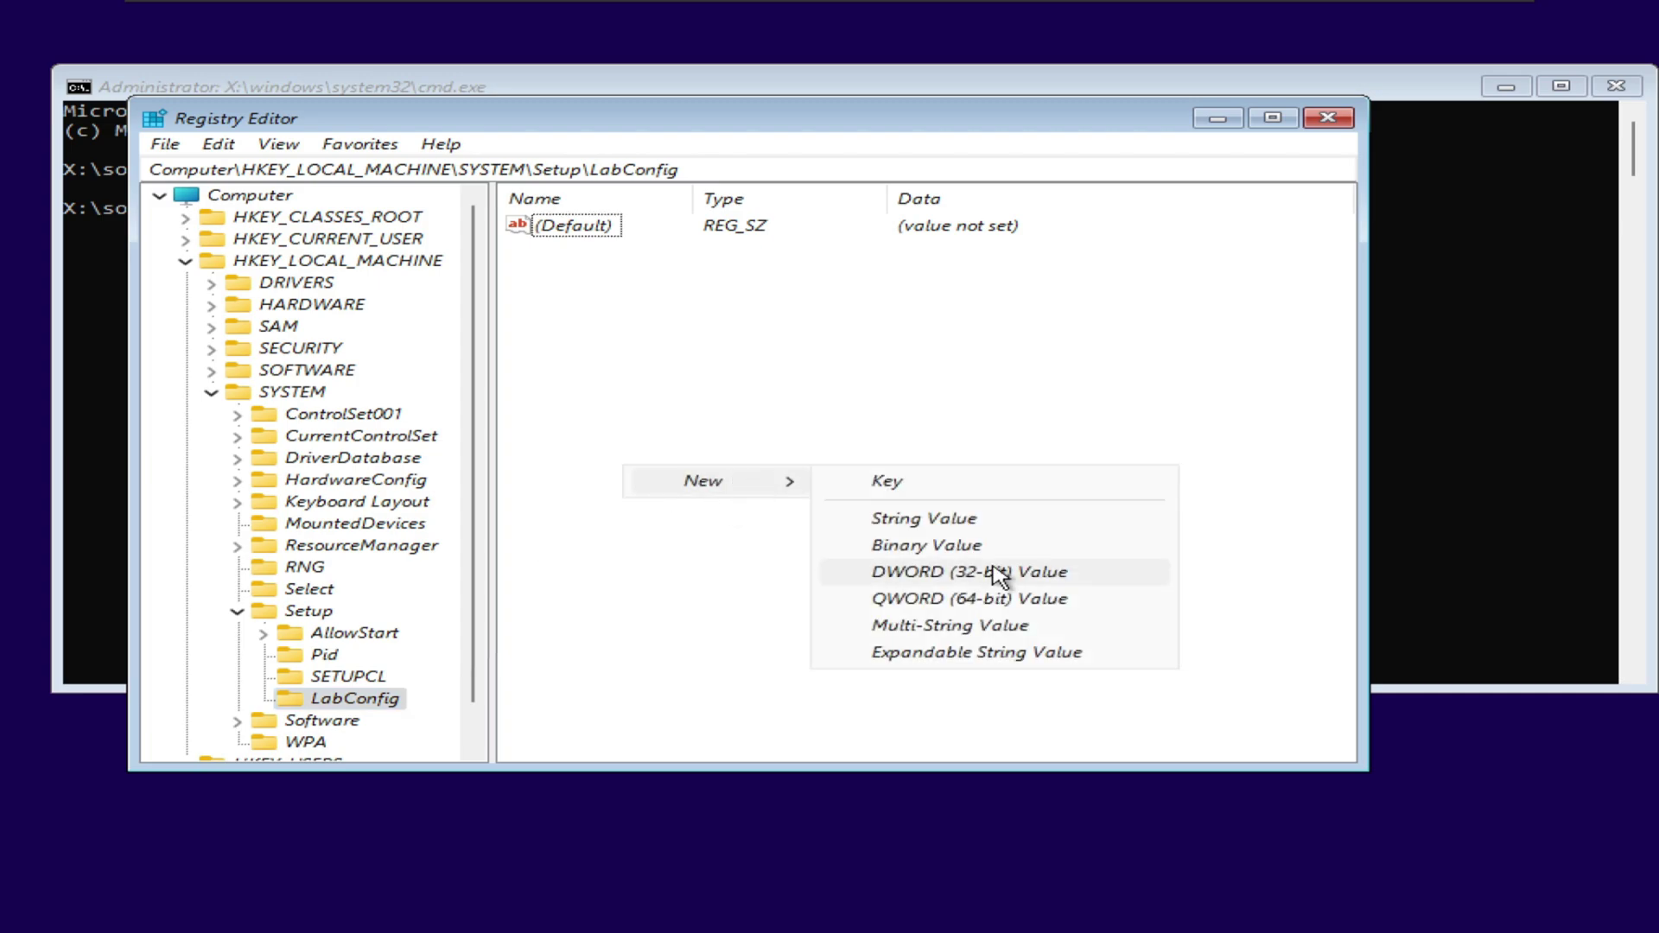
pyautogui.click(996, 570)
pyautogui.write('Bypa')
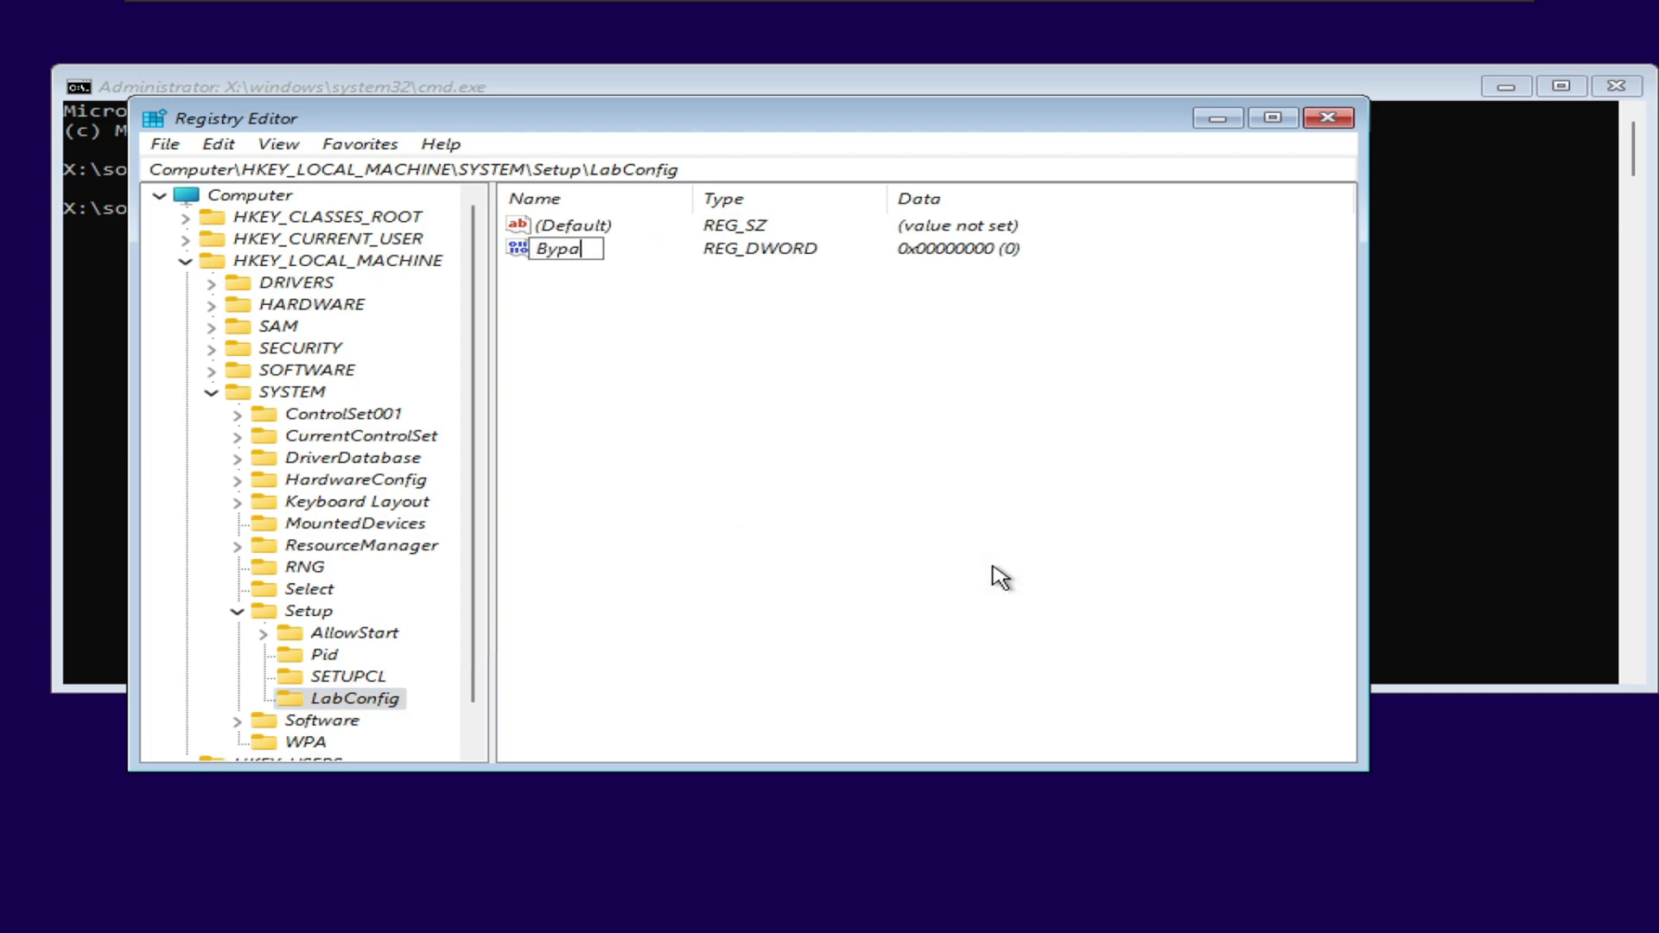
pyautogui.write('ssTPMcheck')
pyautogui.press('Return')
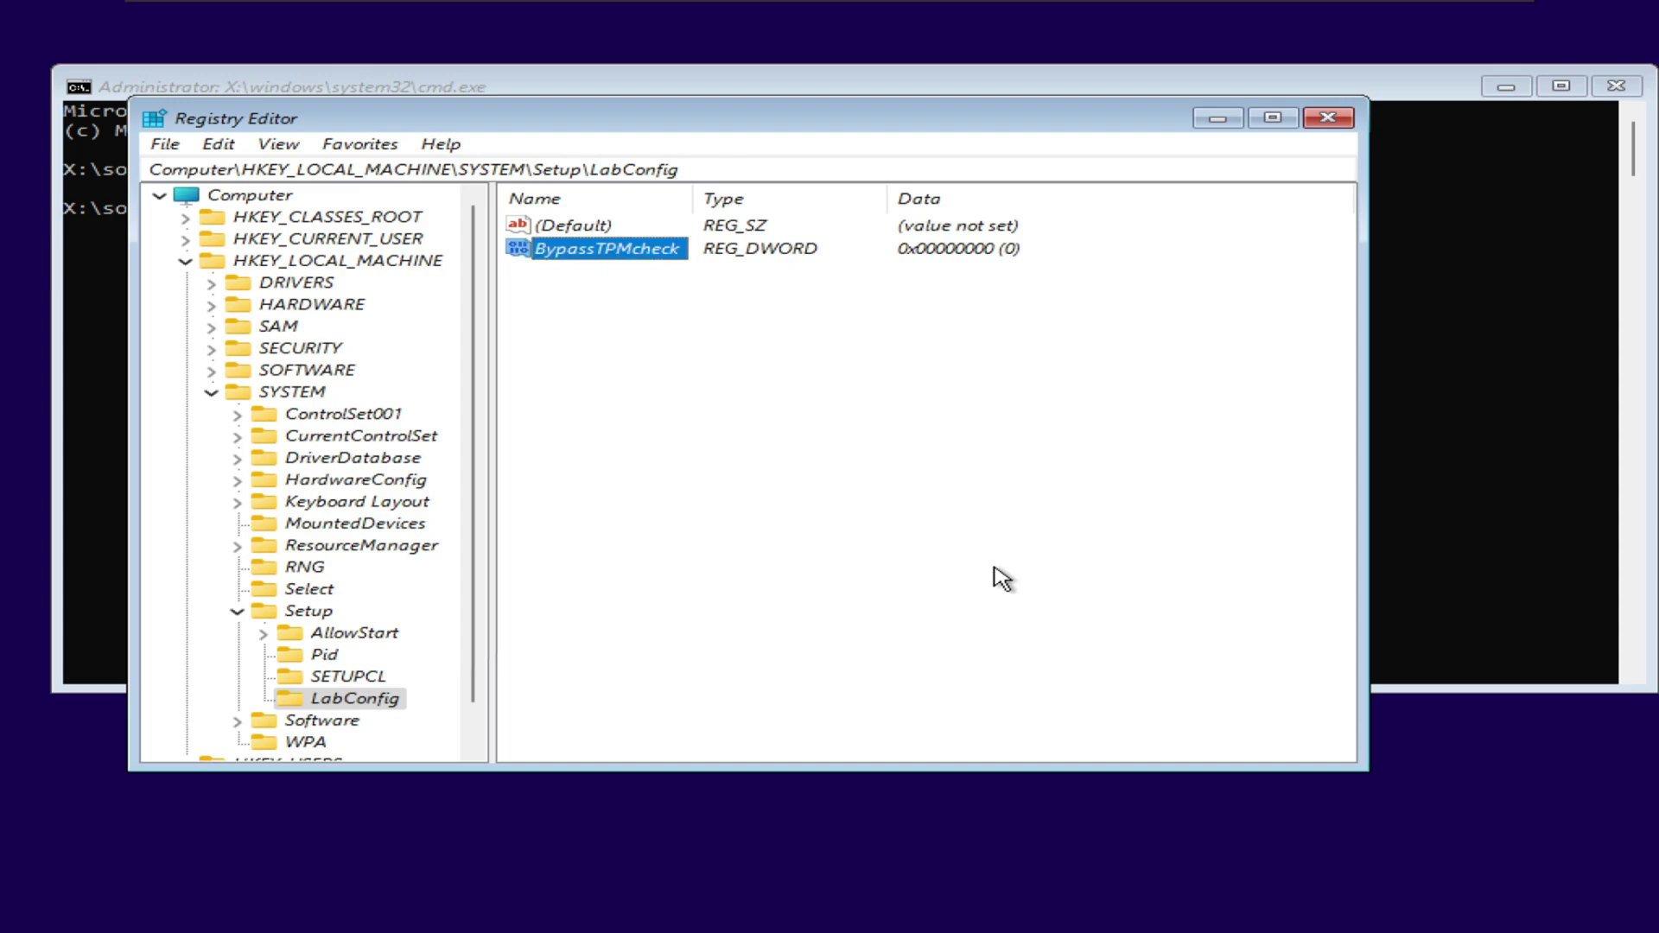
pyautogui.press('Delete')
pyautogui.press('Return')
# Create a DWORD (32-bit) value named BypassTPMCheck in the LabConfig key and set its data to 1.
pyautogui.rightClick(985, 562)
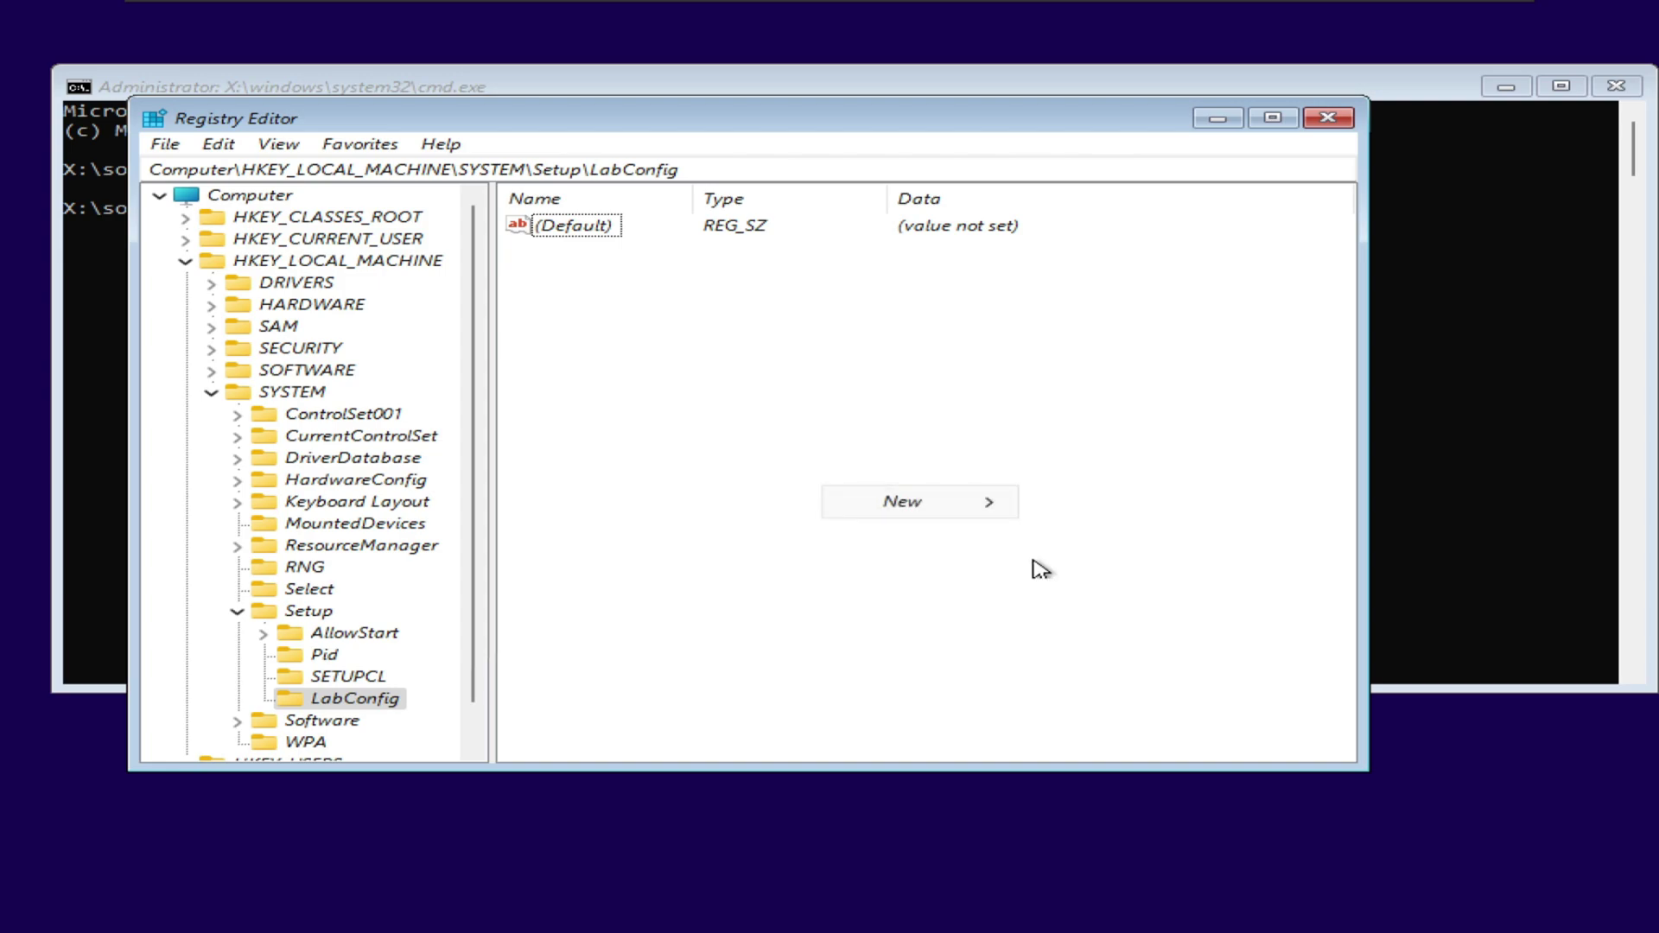
pyautogui.moveTo(1002, 510)
pyautogui.click(1133, 590)
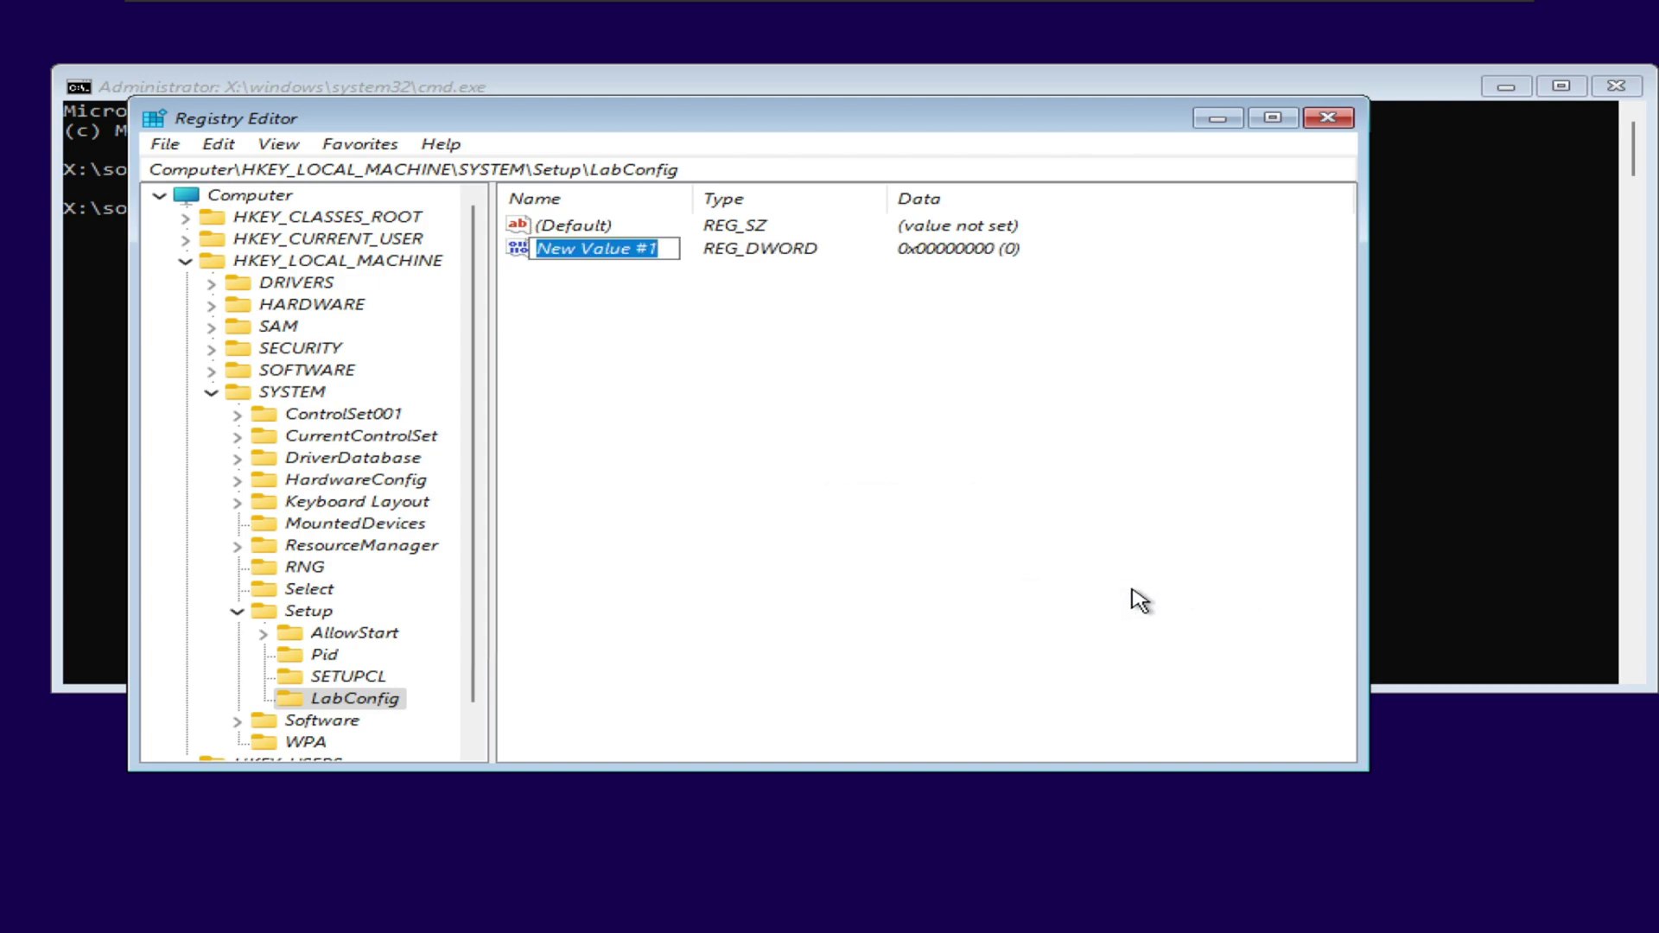
pyautogui.write('Bypass')
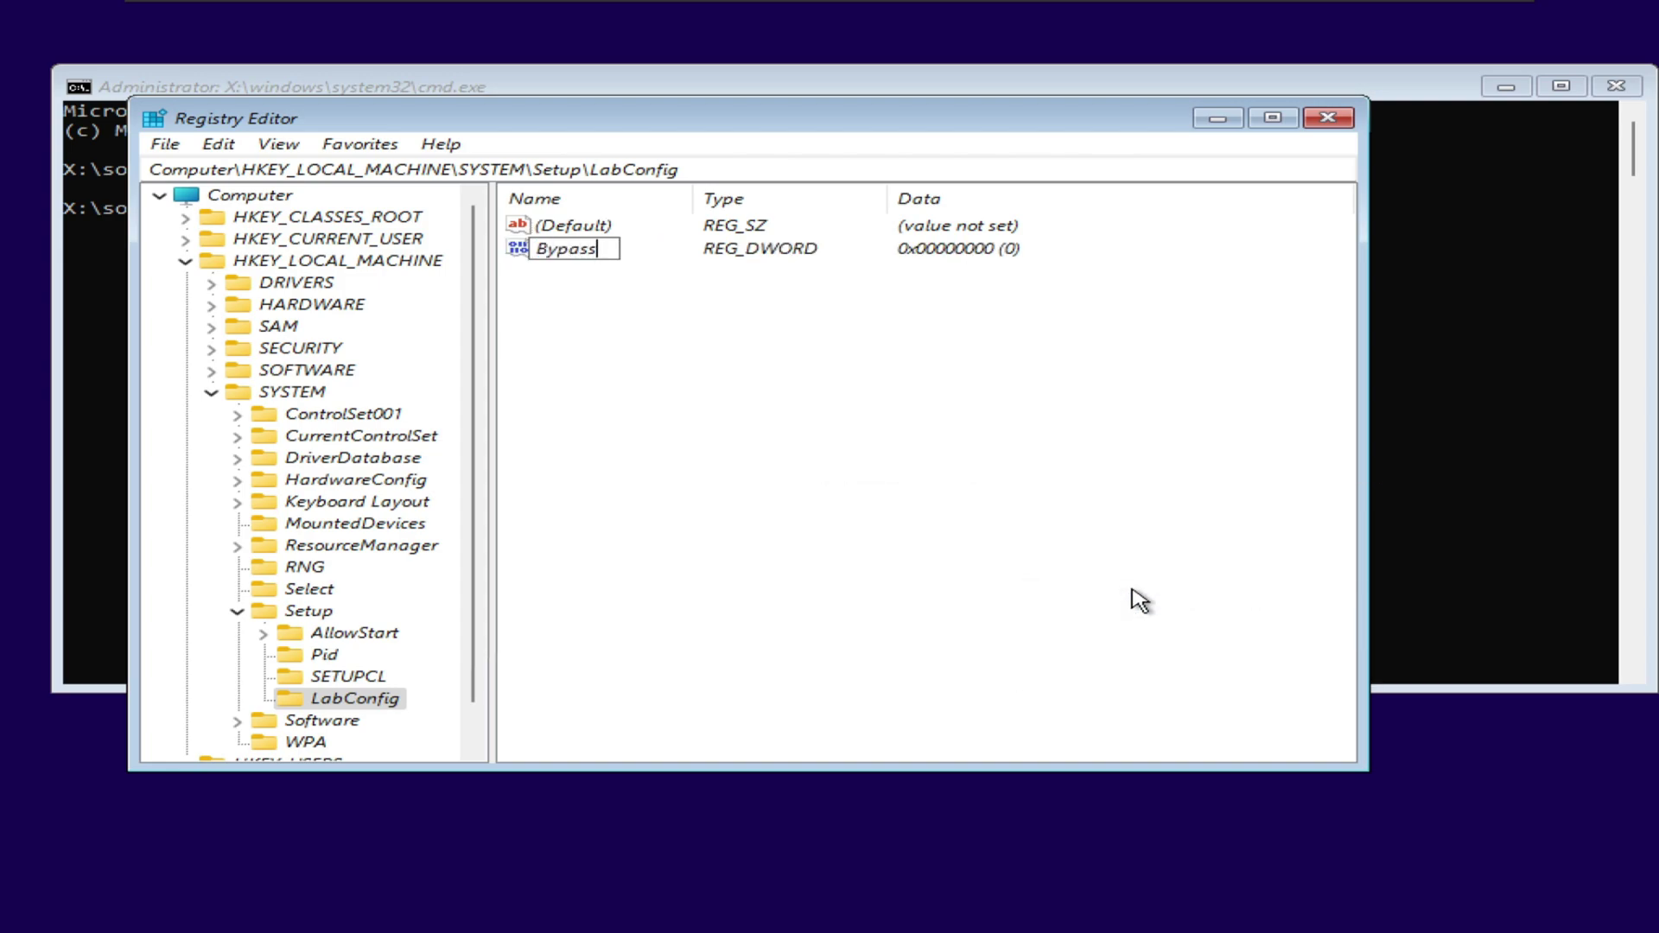
pyautogui.write('TPMchec')
pyautogui.write('Check')
pyautogui.press('Return')
pyautogui.press('Return')
pyautogui.write('1')
pyautogui.press('Return')
# Add a DWORD (32-bit) value named BypassRAMCheck to the LabConfig key and set its data to 1.
pyautogui.rightClick(1141, 601)
pyautogui.moveTo(1215, 609)
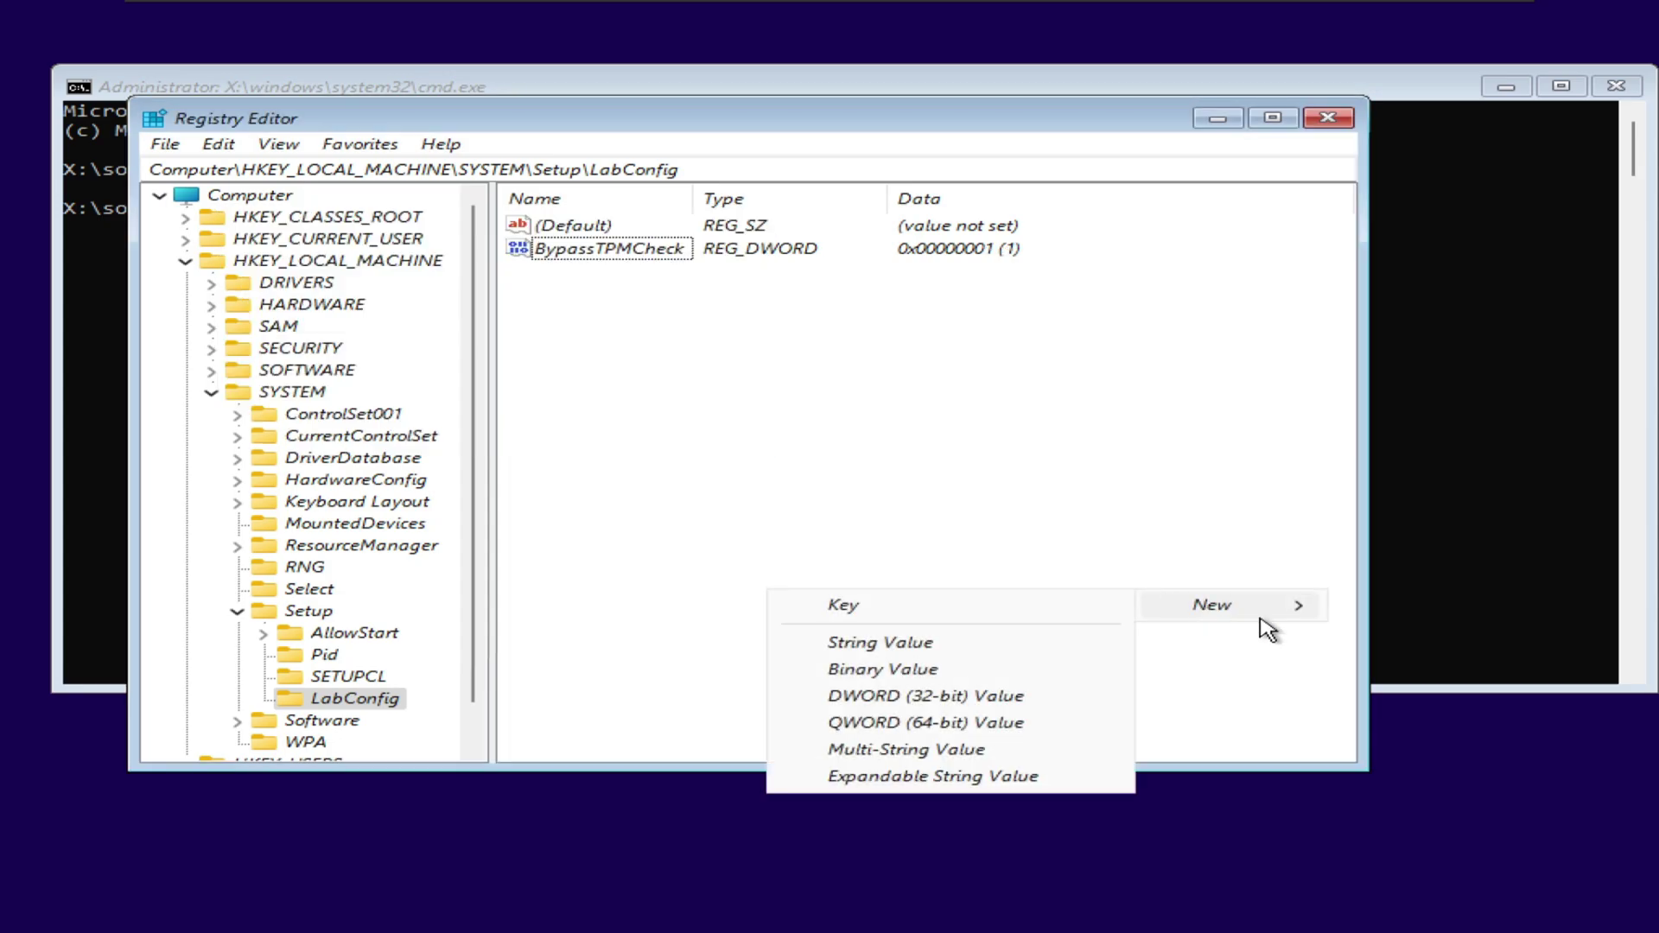
pyautogui.click(930, 697)
pyautogui.write('By')
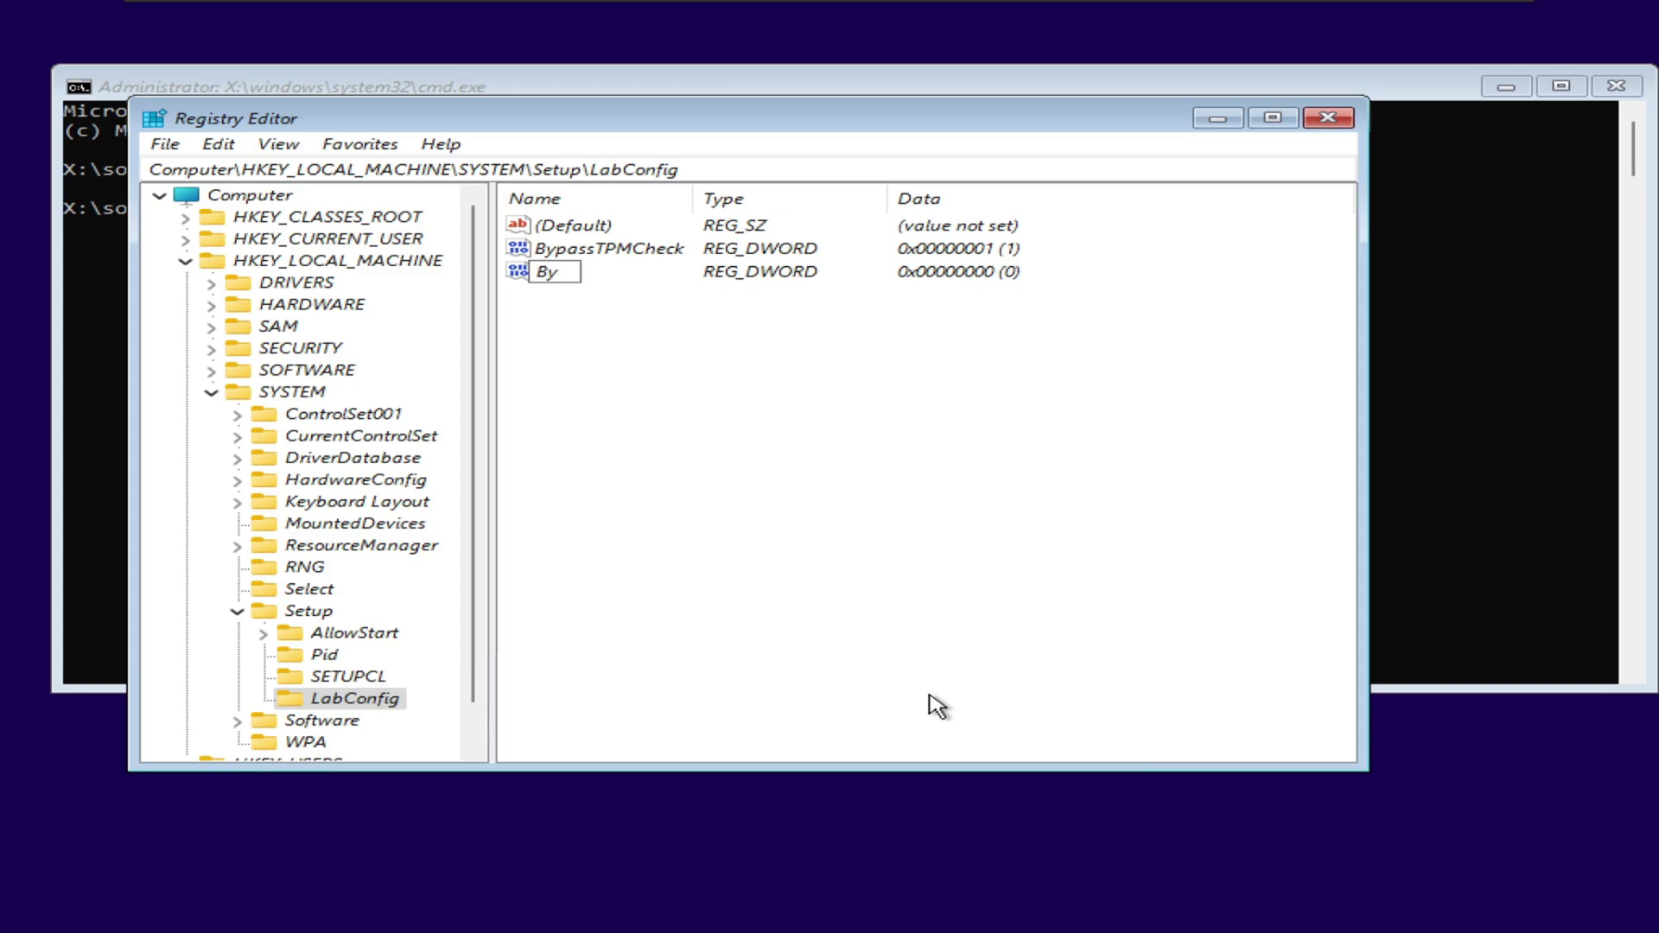
pyautogui.write('passRAMCheck')
pyautogui.press('Return')
pyautogui.press('Return')
pyautogui.write('1')
pyautogui.press('Return')
pyautogui.rightClick(555, 286)
pyautogui.click(640, 519)
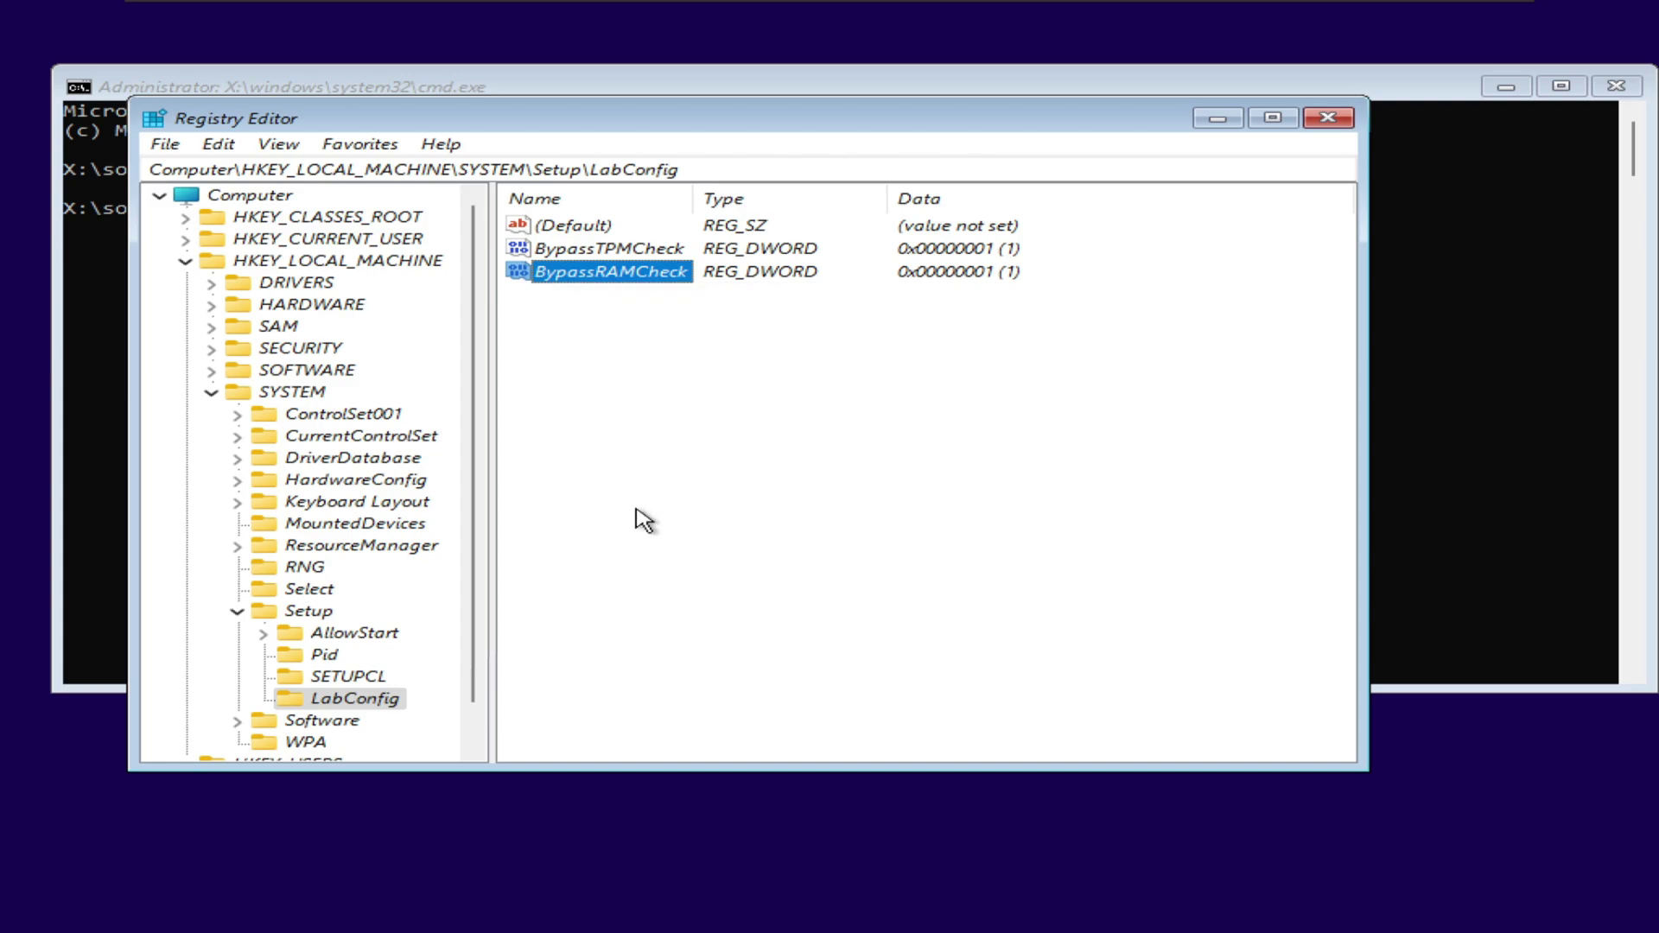
# Add a DWORD (32-bit) value BypassSecureBootCheck with data 1 to LabConfig, and widen the Name column to fit its full name.
pyautogui.rightClick(640, 513)
pyautogui.moveTo(796, 527)
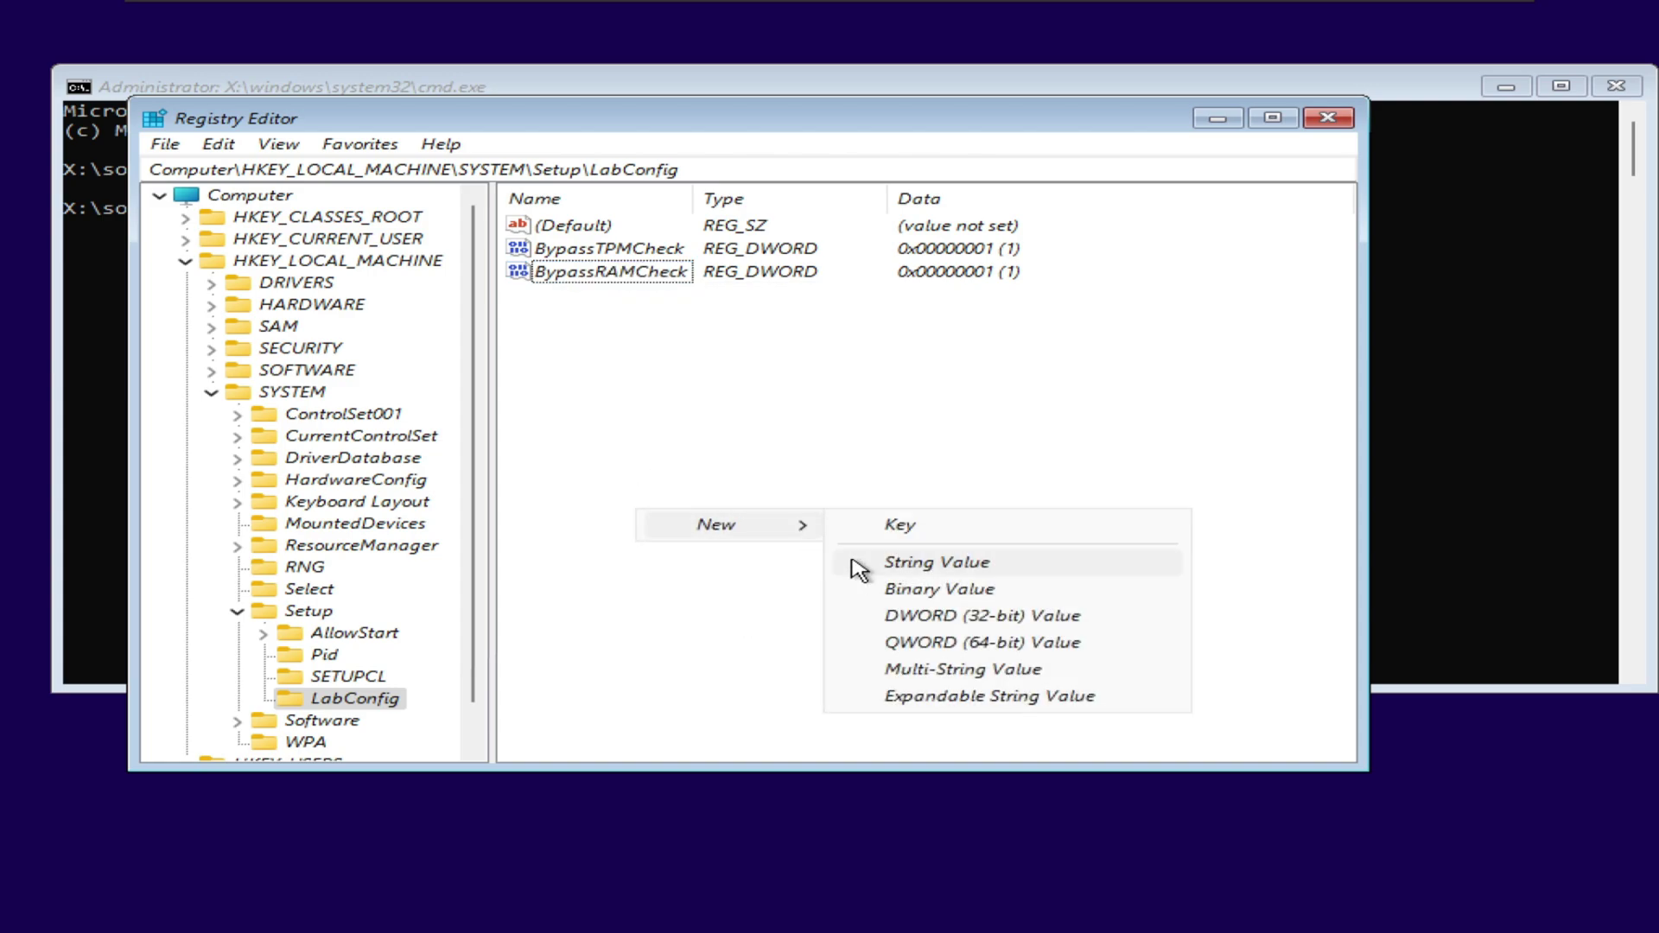
pyautogui.click(893, 617)
pyautogui.write('Bypas')
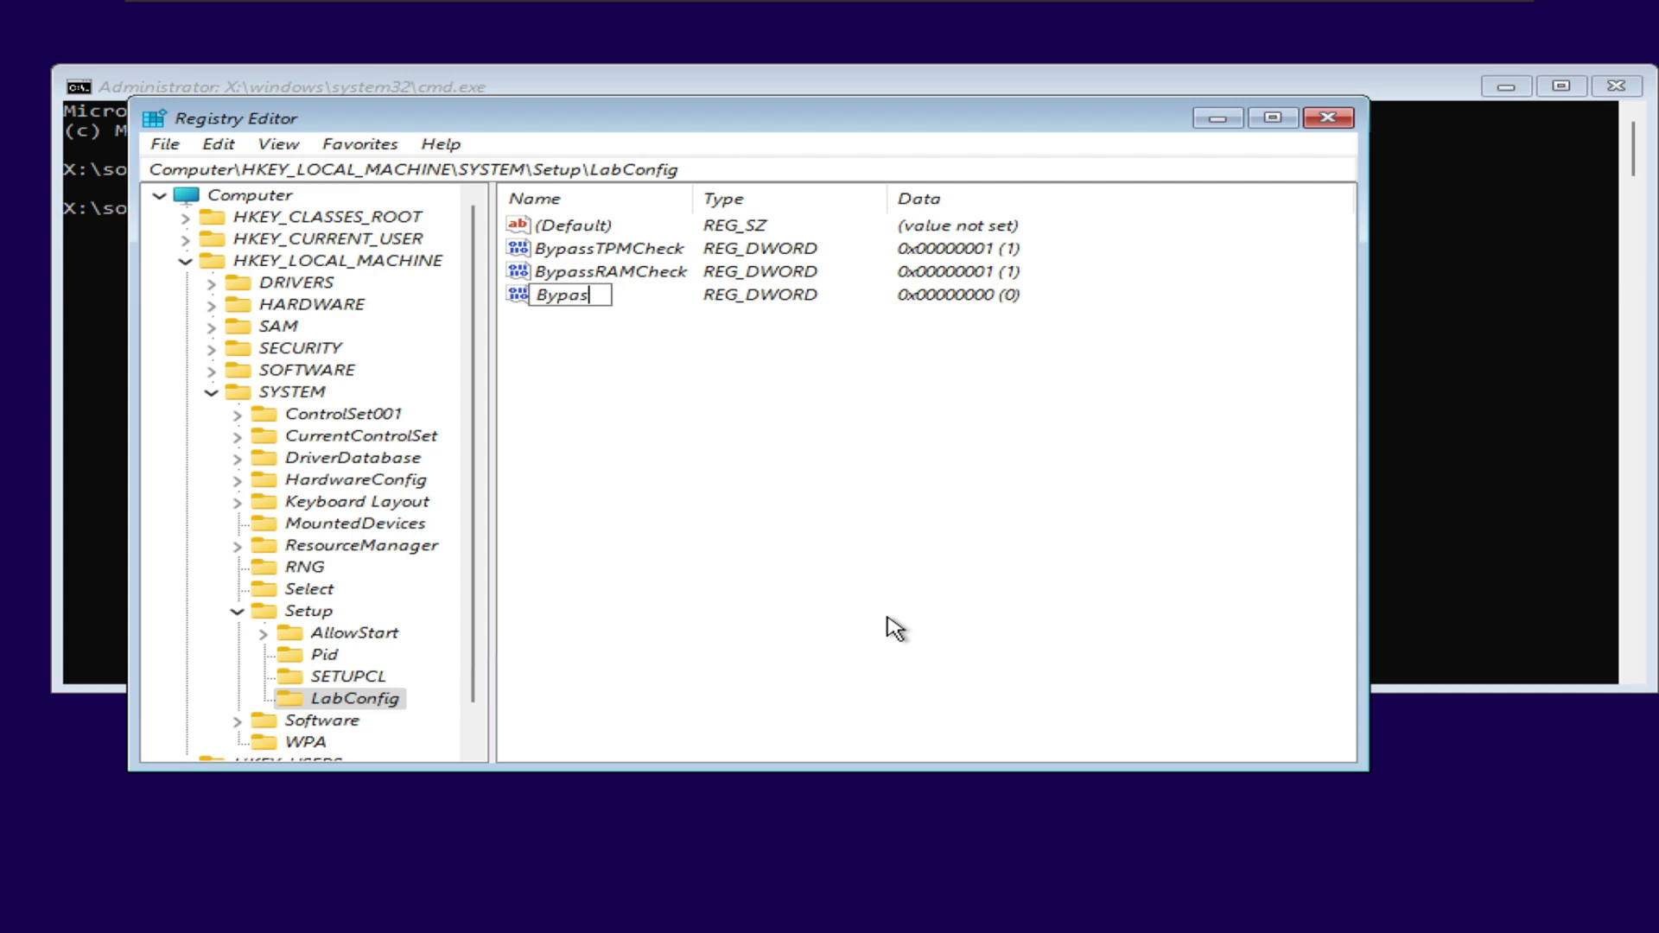
pyautogui.write('sSecureBootCheck')
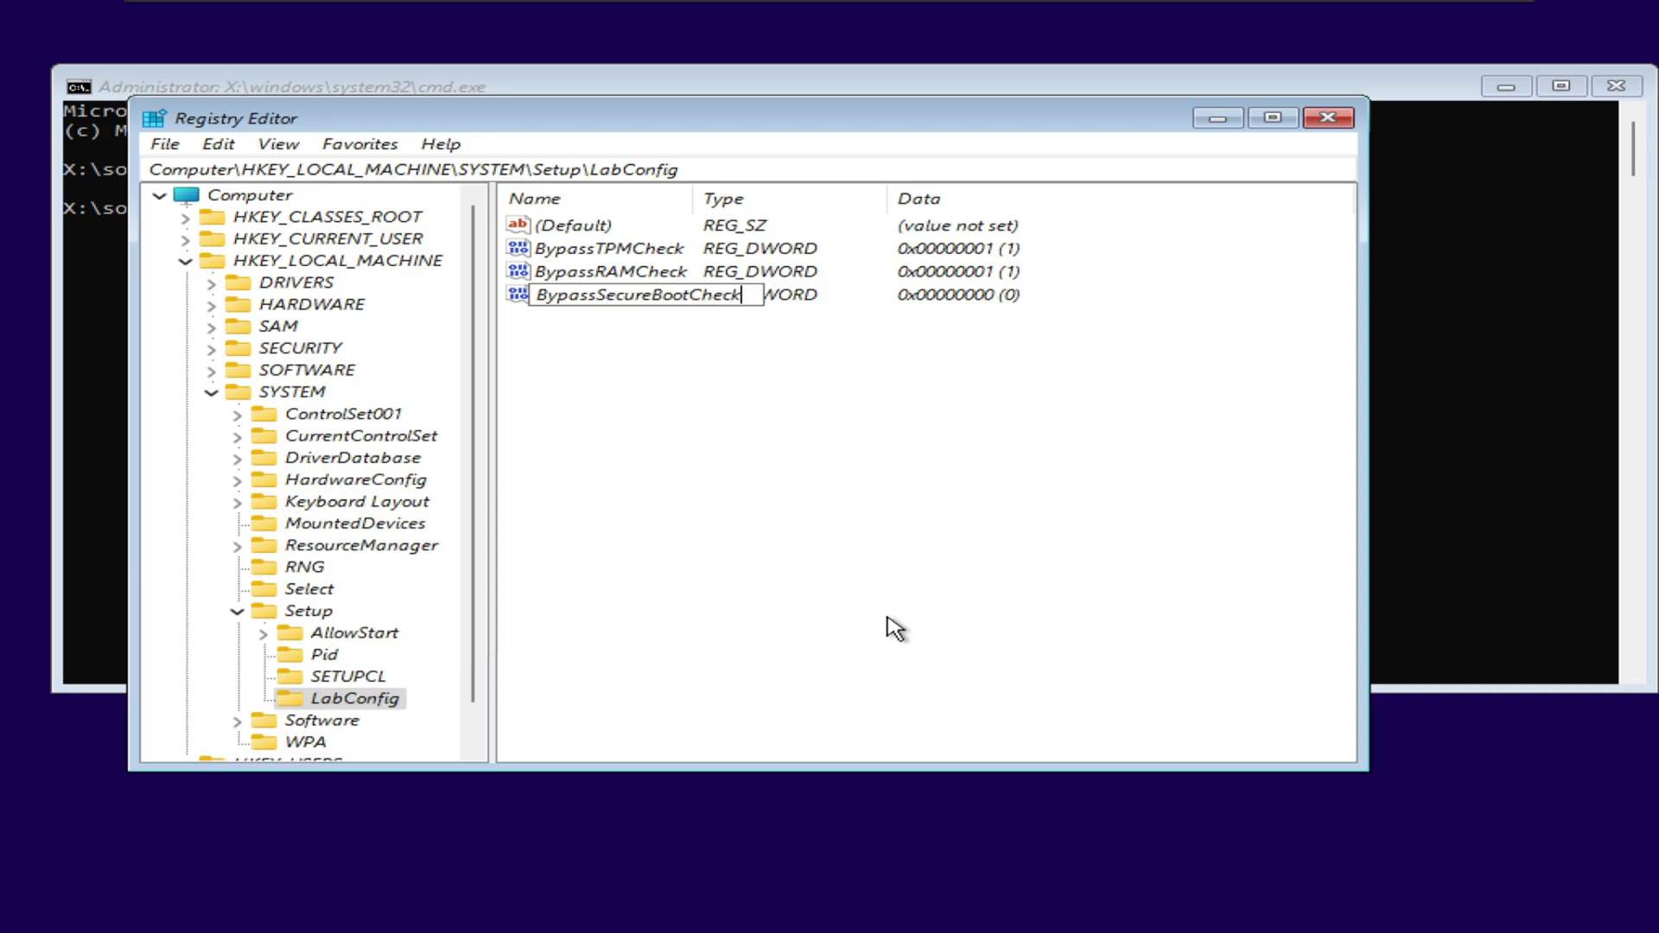
pyautogui.press('Return')
pyautogui.press('Return')
pyautogui.press('Return')
pyautogui.press('Return')
pyautogui.write('1')
pyautogui.press('Return')
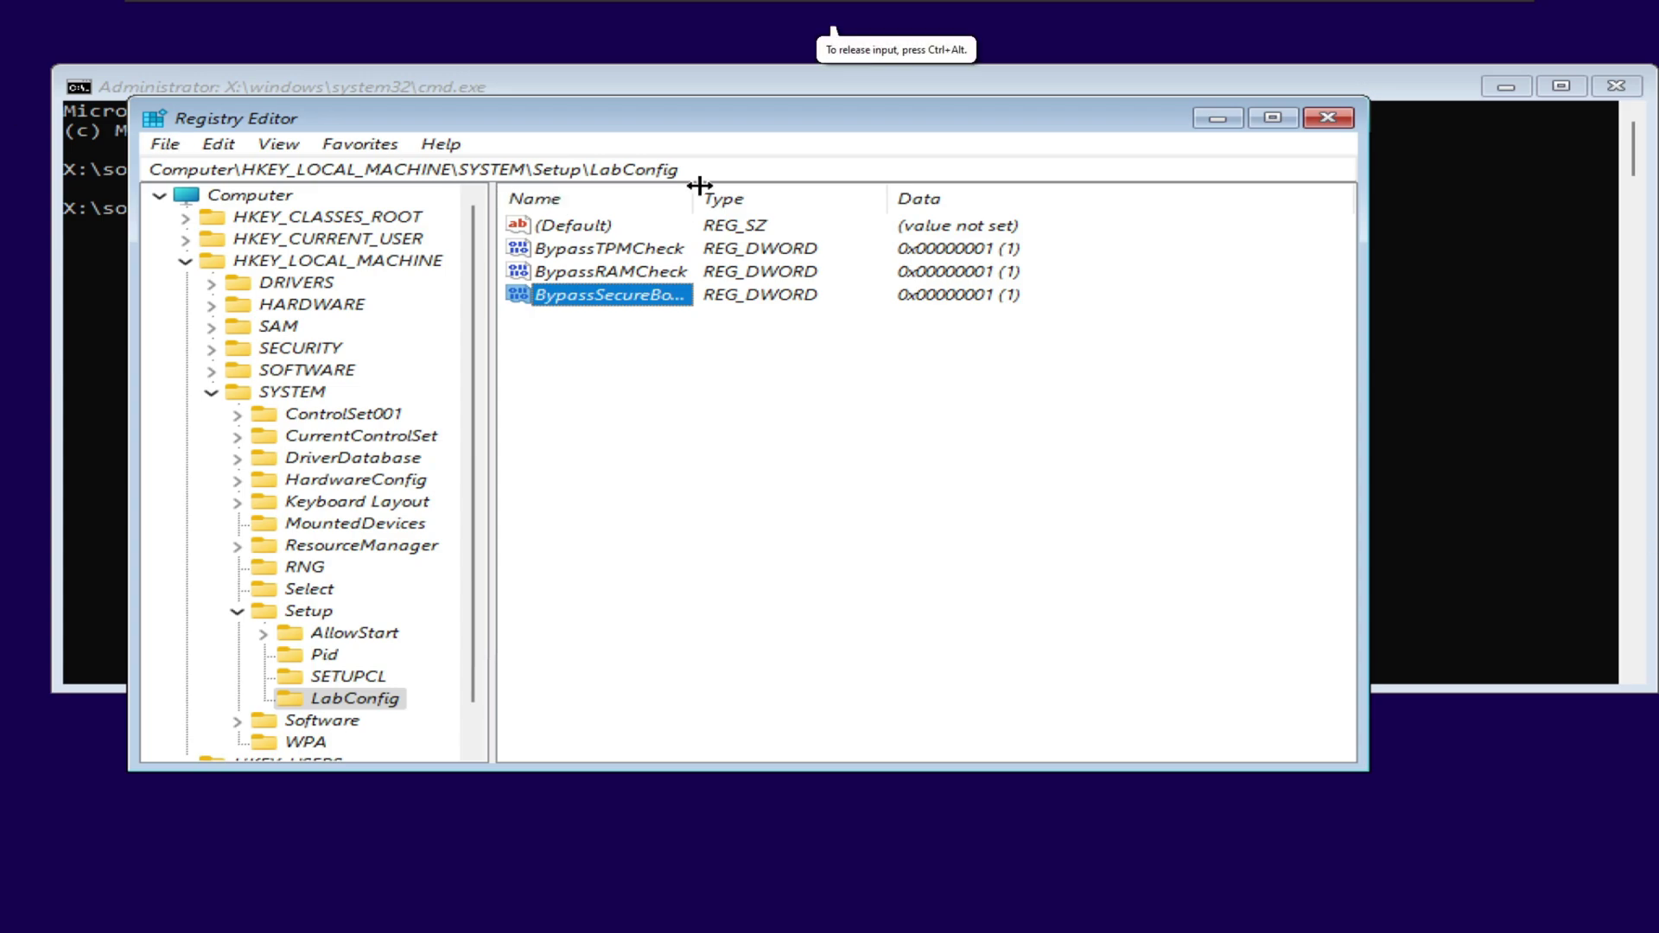
pyautogui.moveTo(690, 198); pyautogui.dragTo(836, 196)
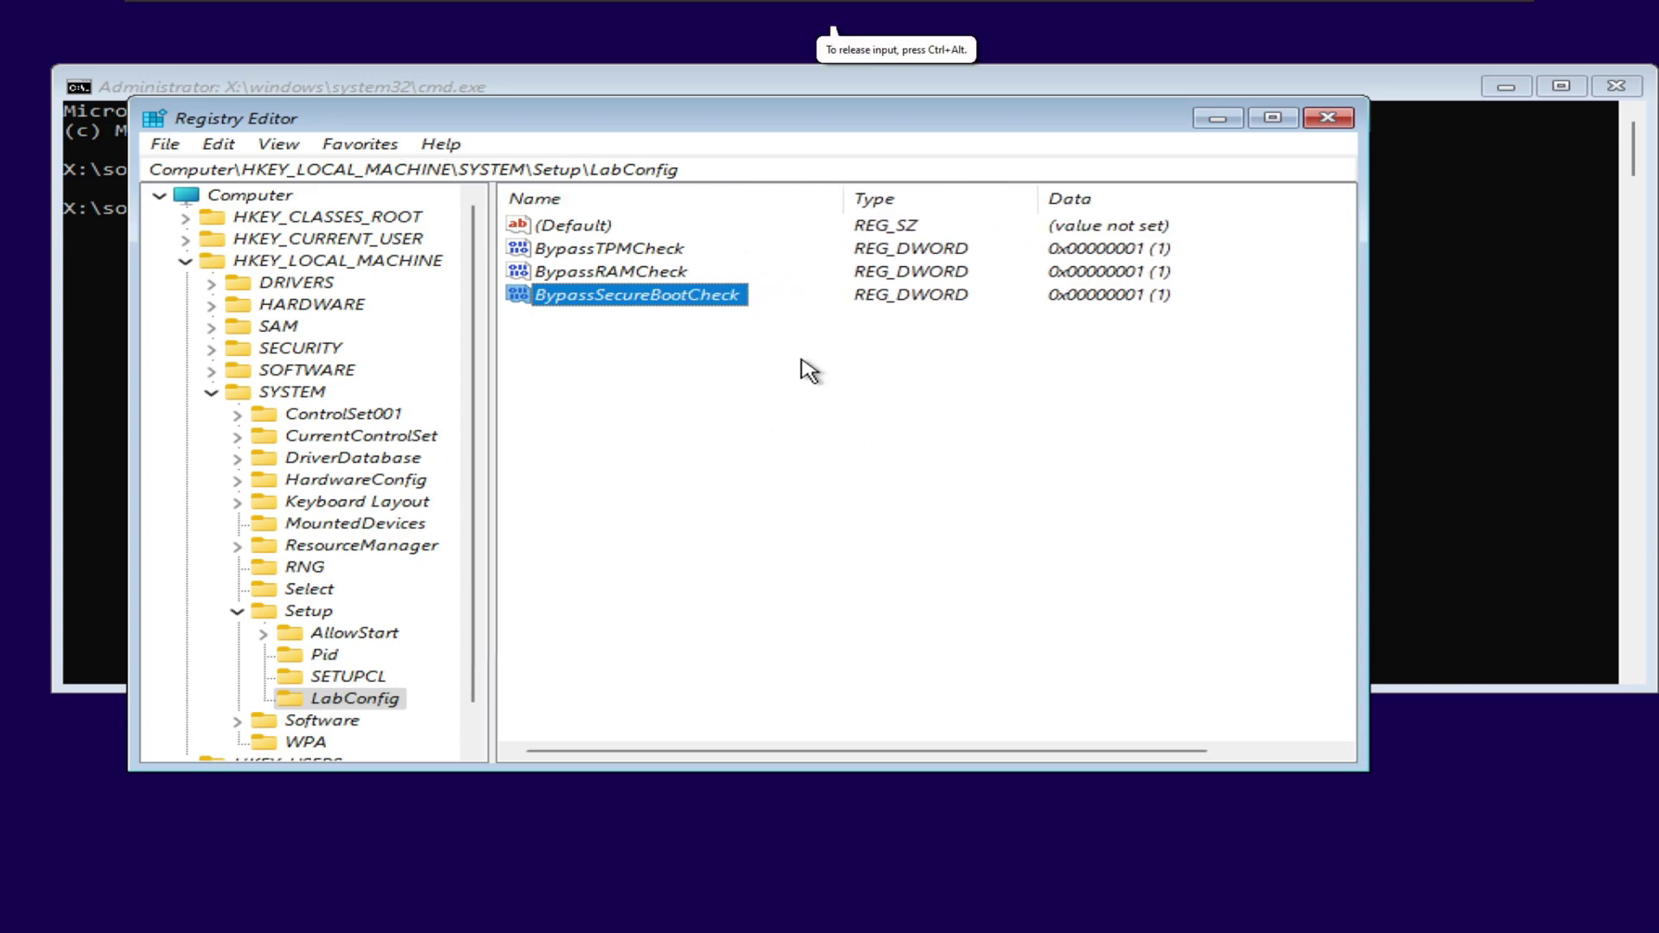
# Switch the virtual machine's view to Exclusive Mode and move the Command Prompt window below the registry values.
pyautogui.moveTo(302, 4)
pyautogui.moveTo(852, 8)
pyautogui.click(249, 10)
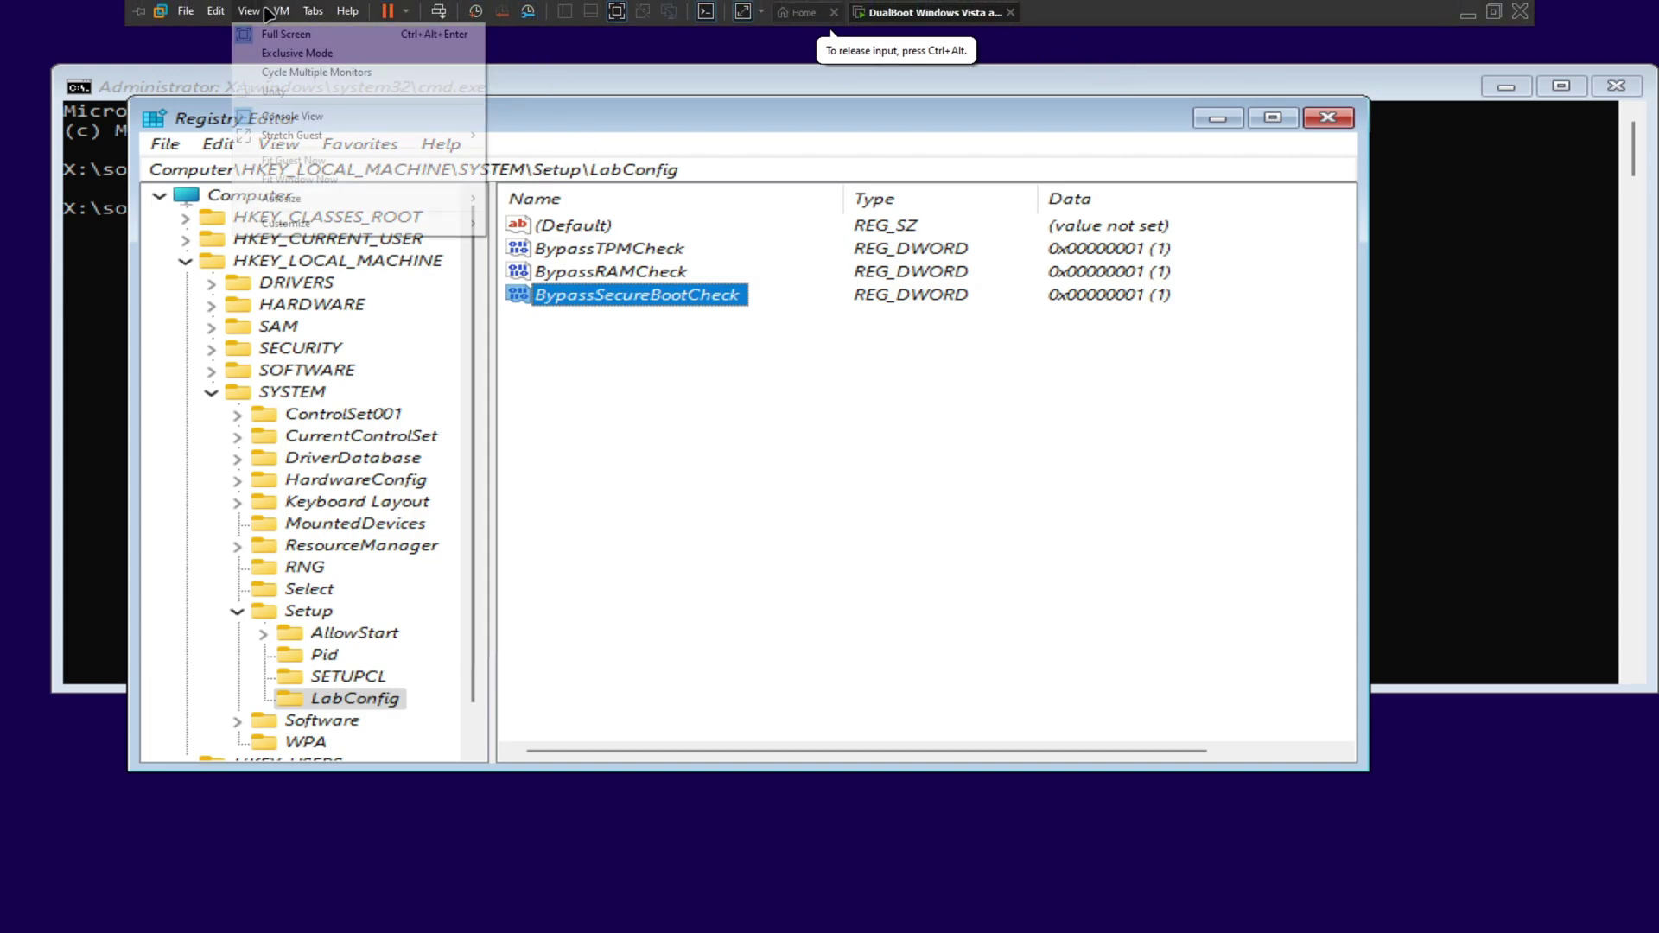
pyautogui.click(276, 54)
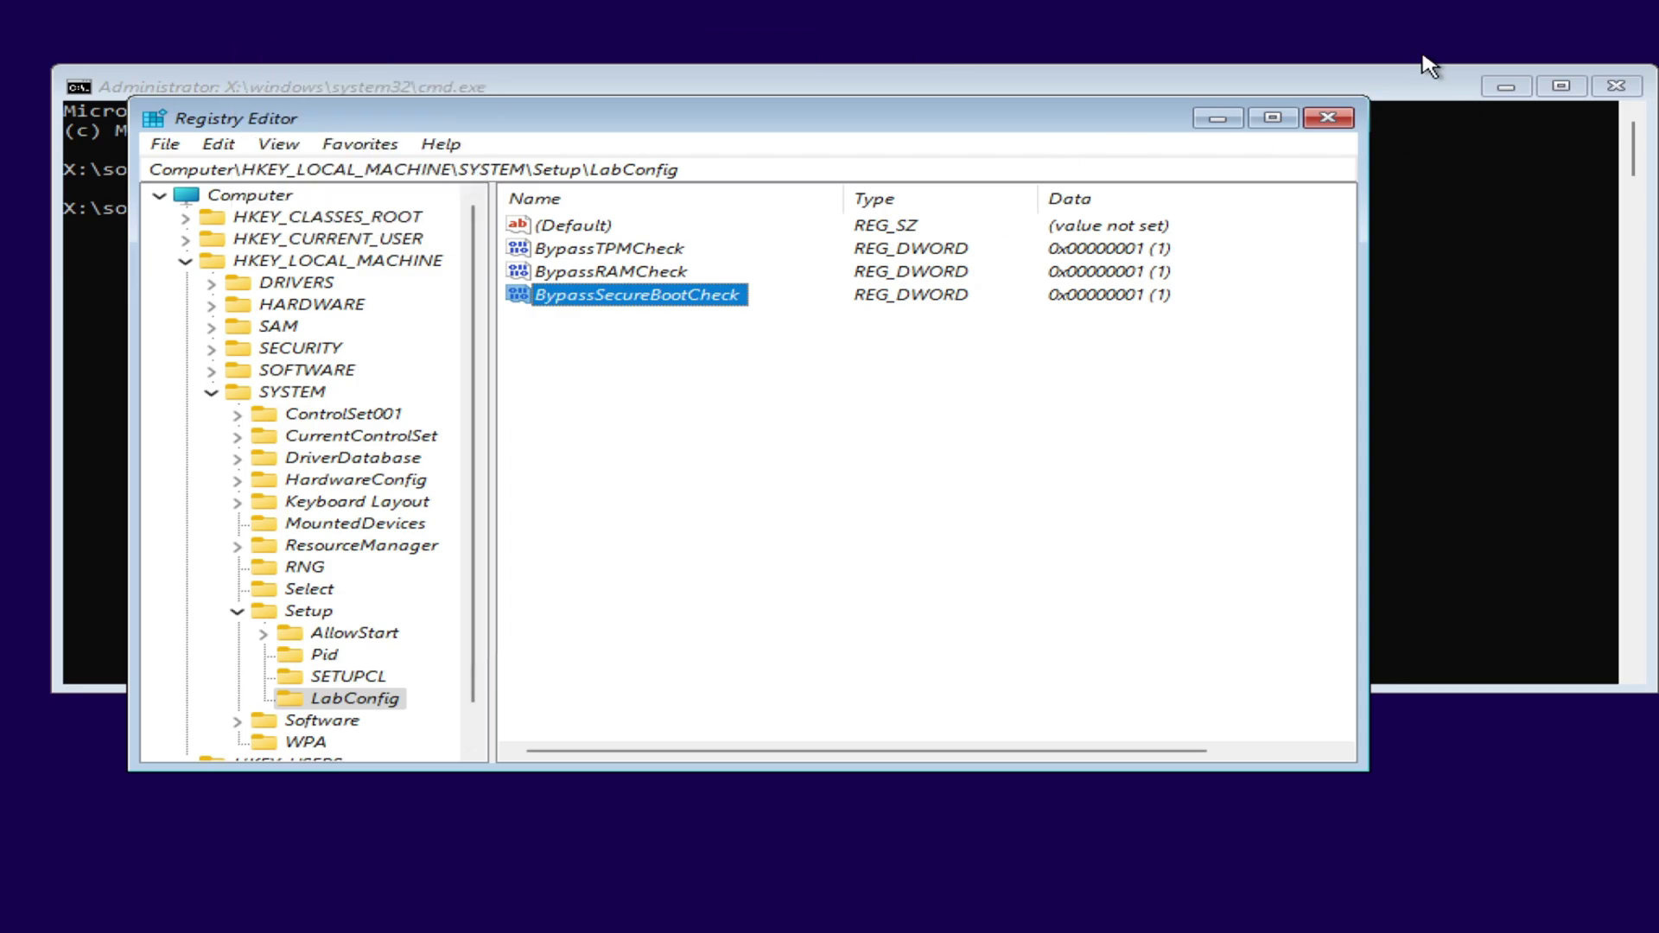
pyautogui.moveTo(1428, 66); pyautogui.dragTo(1314, 622)
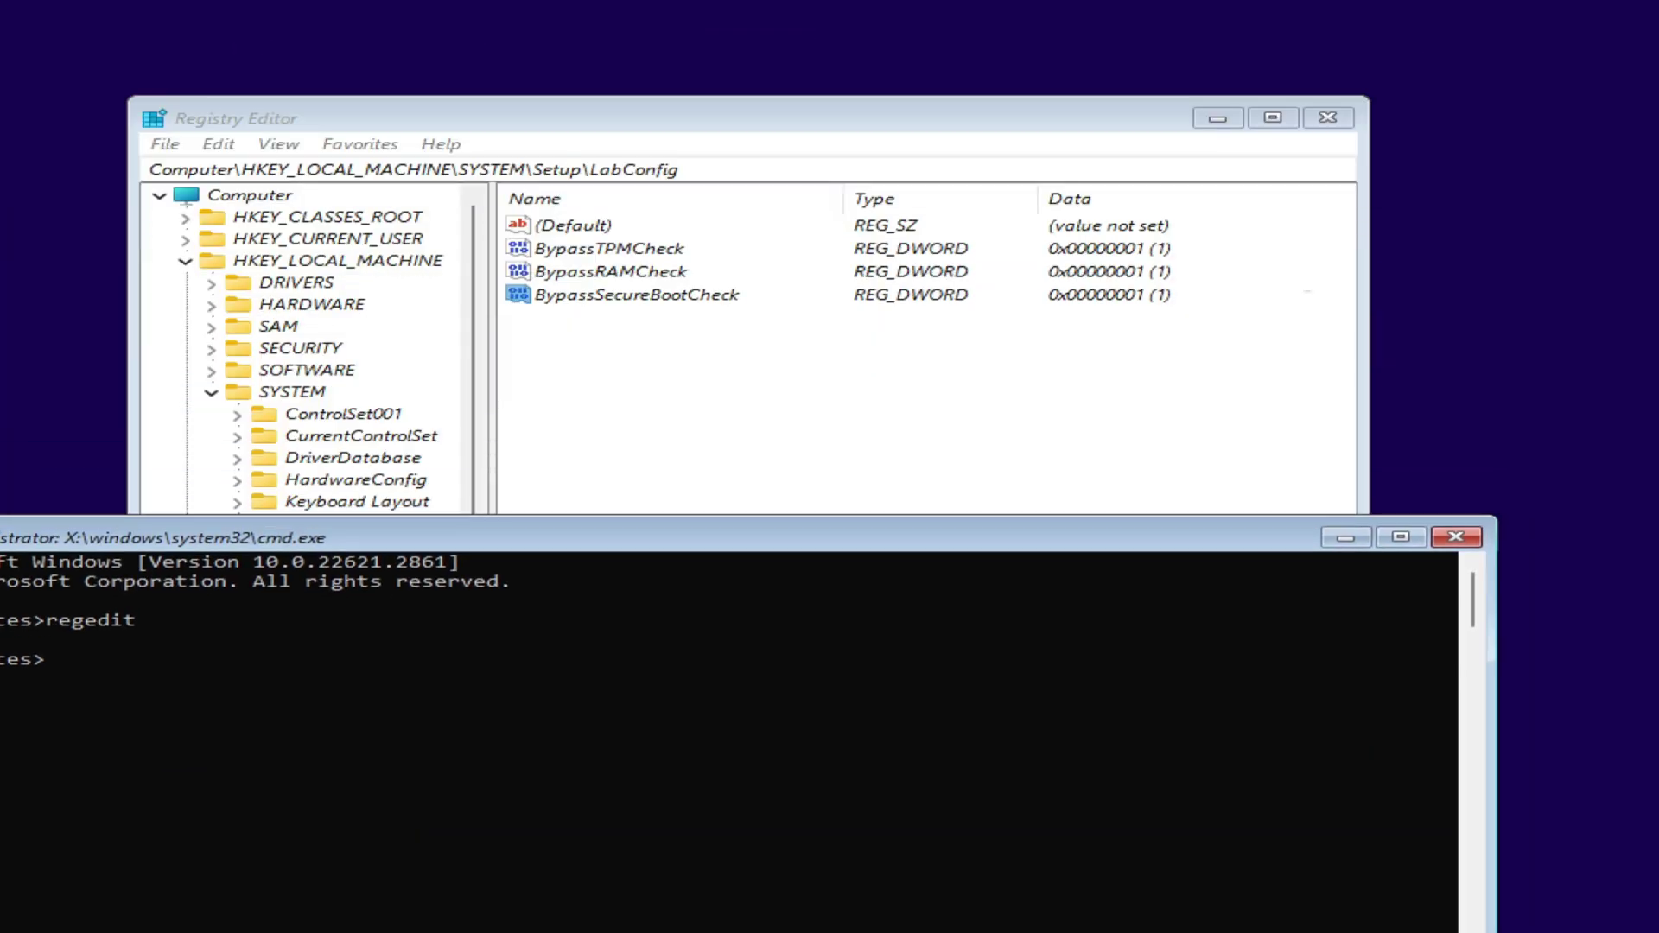
# Minimize Registry Editor and the Command Prompt, and start the Windows installation with the English (United States) language and format settings.
pyautogui.click(1208, 142)
pyautogui.click(1217, 118)
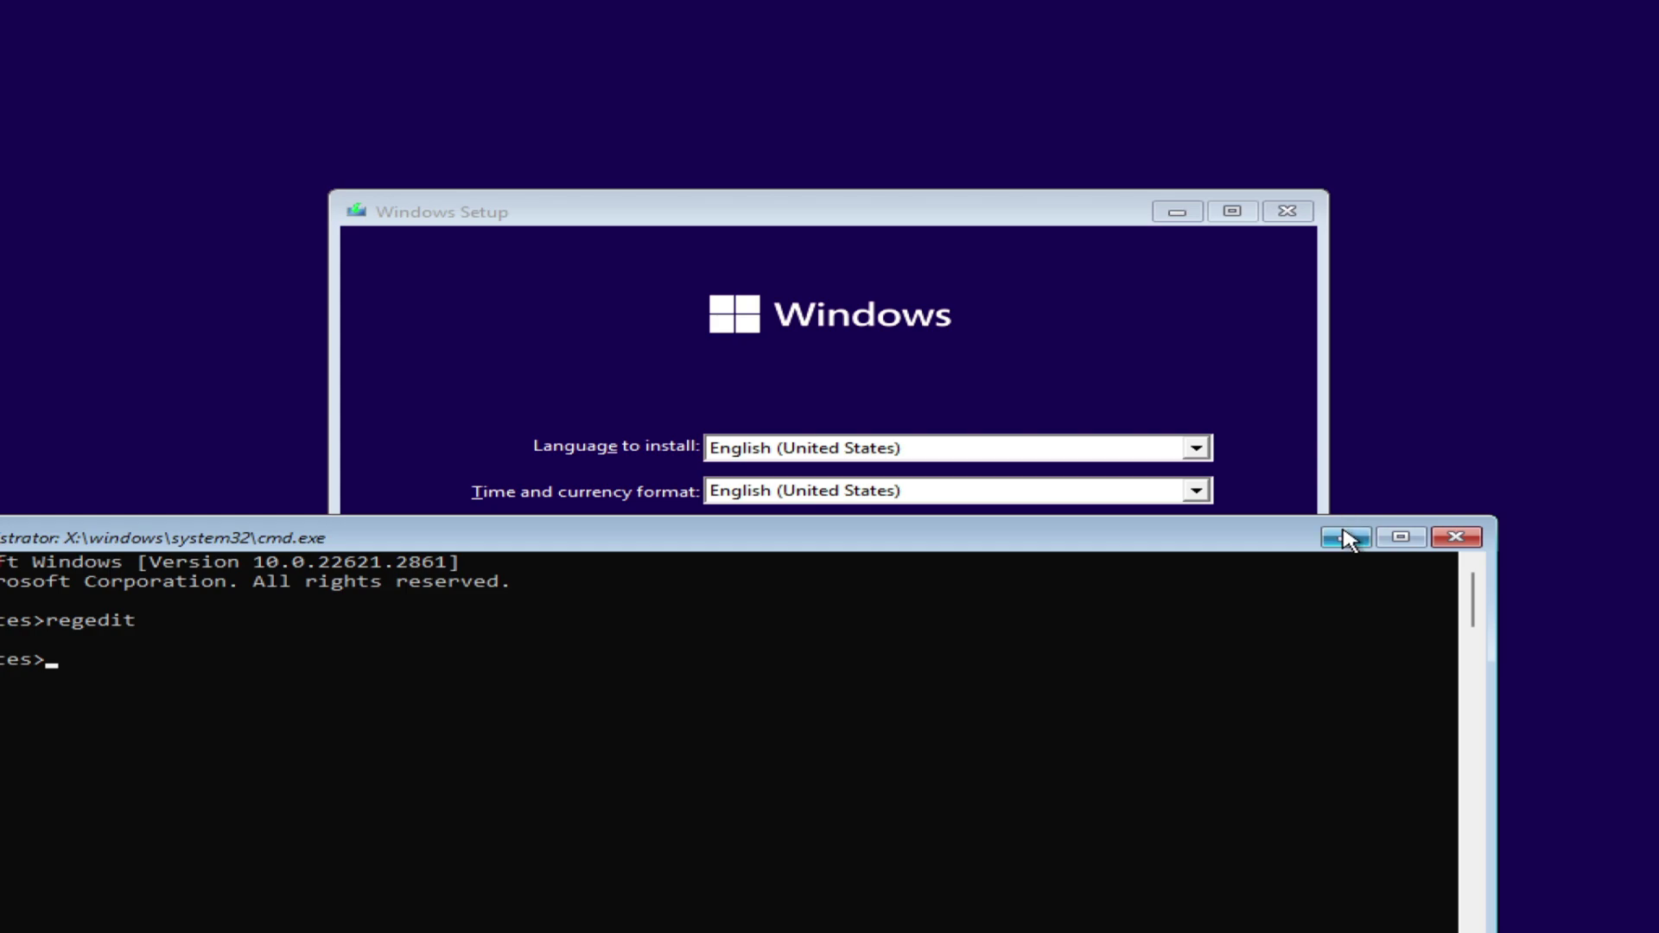
pyautogui.click(1348, 535)
pyautogui.click(1262, 664)
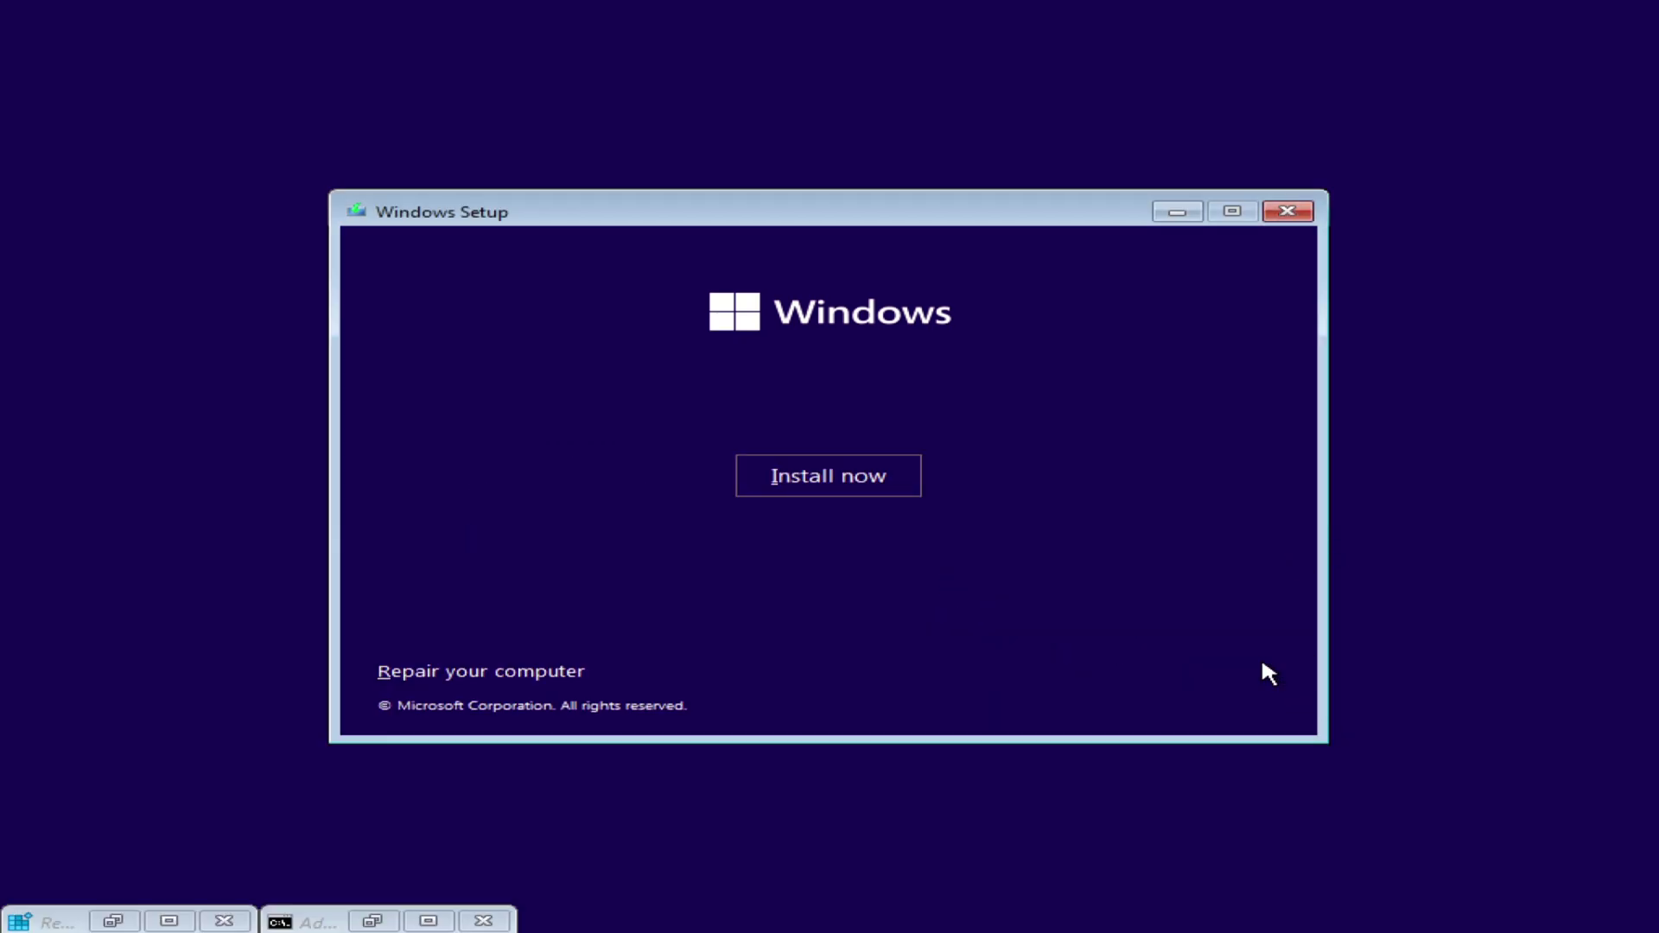
pyautogui.click(907, 485)
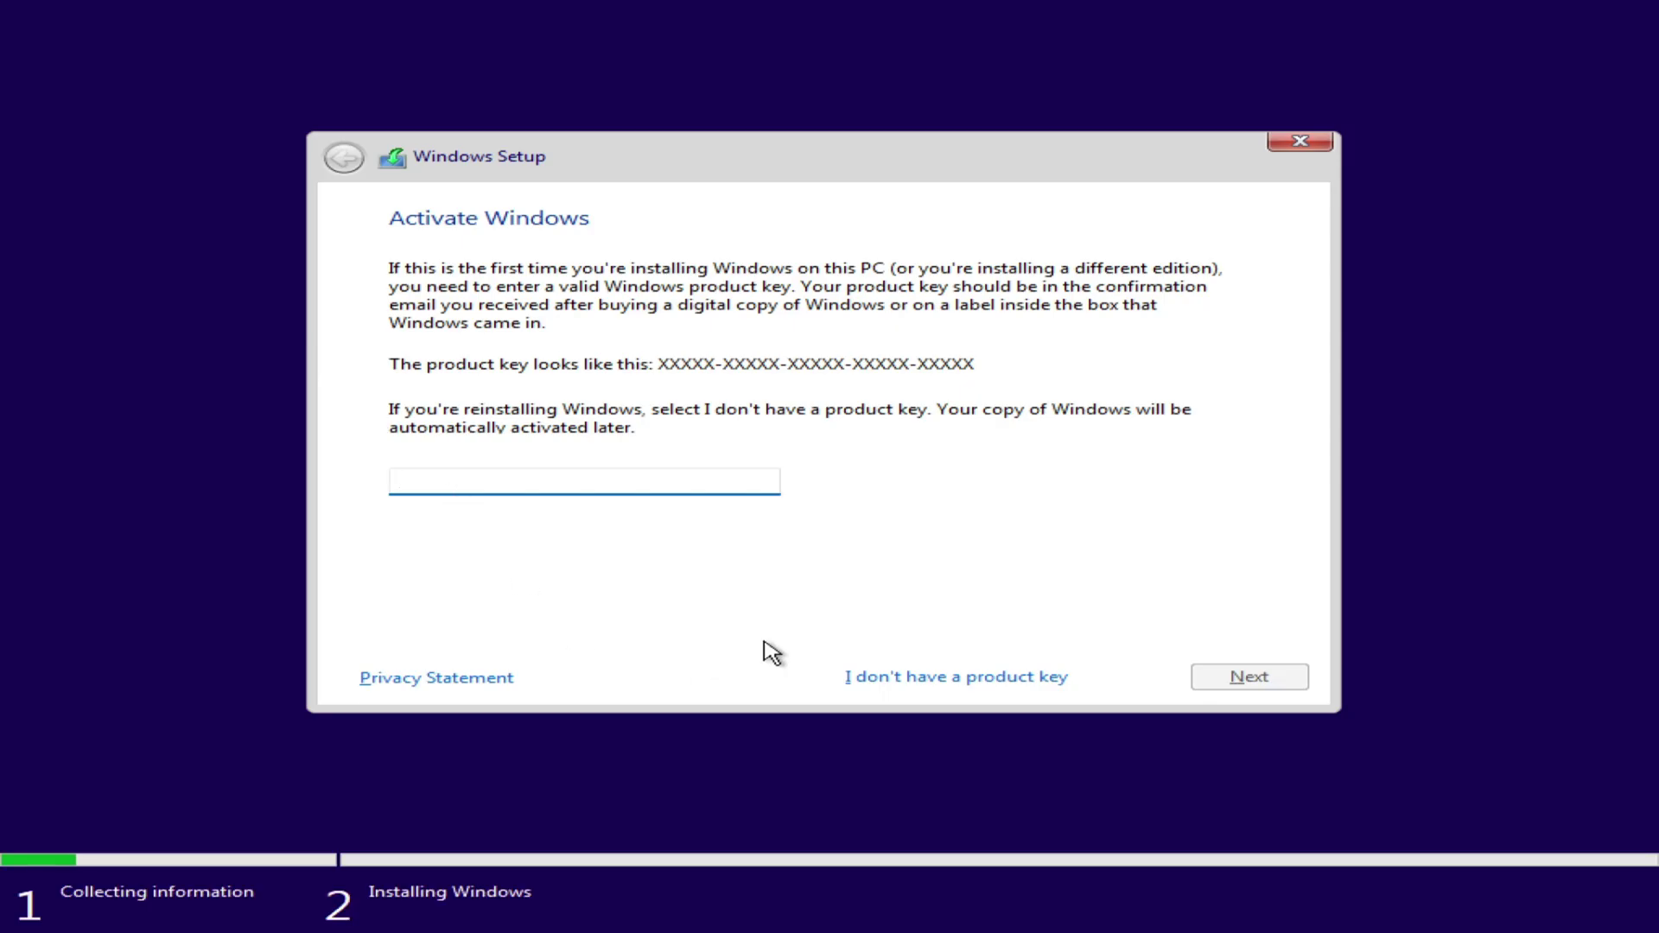
# Skip the product key and choose Windows 11 Pro as the edition to install.
pyautogui.click(867, 667)
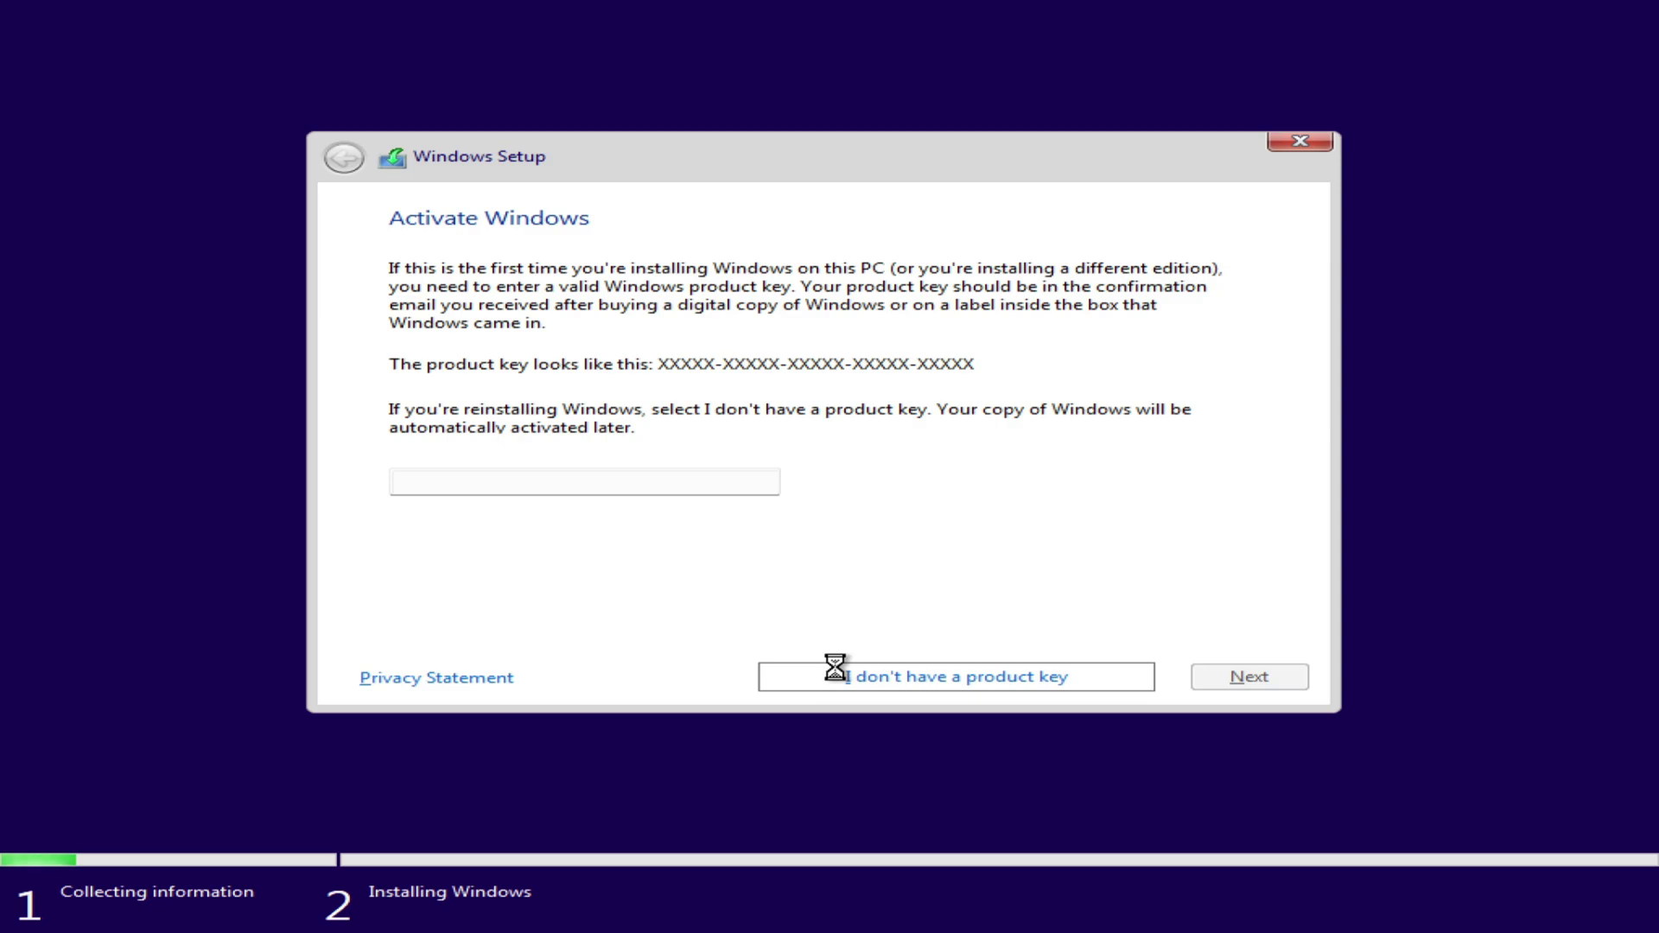
pyautogui.click(553, 418)
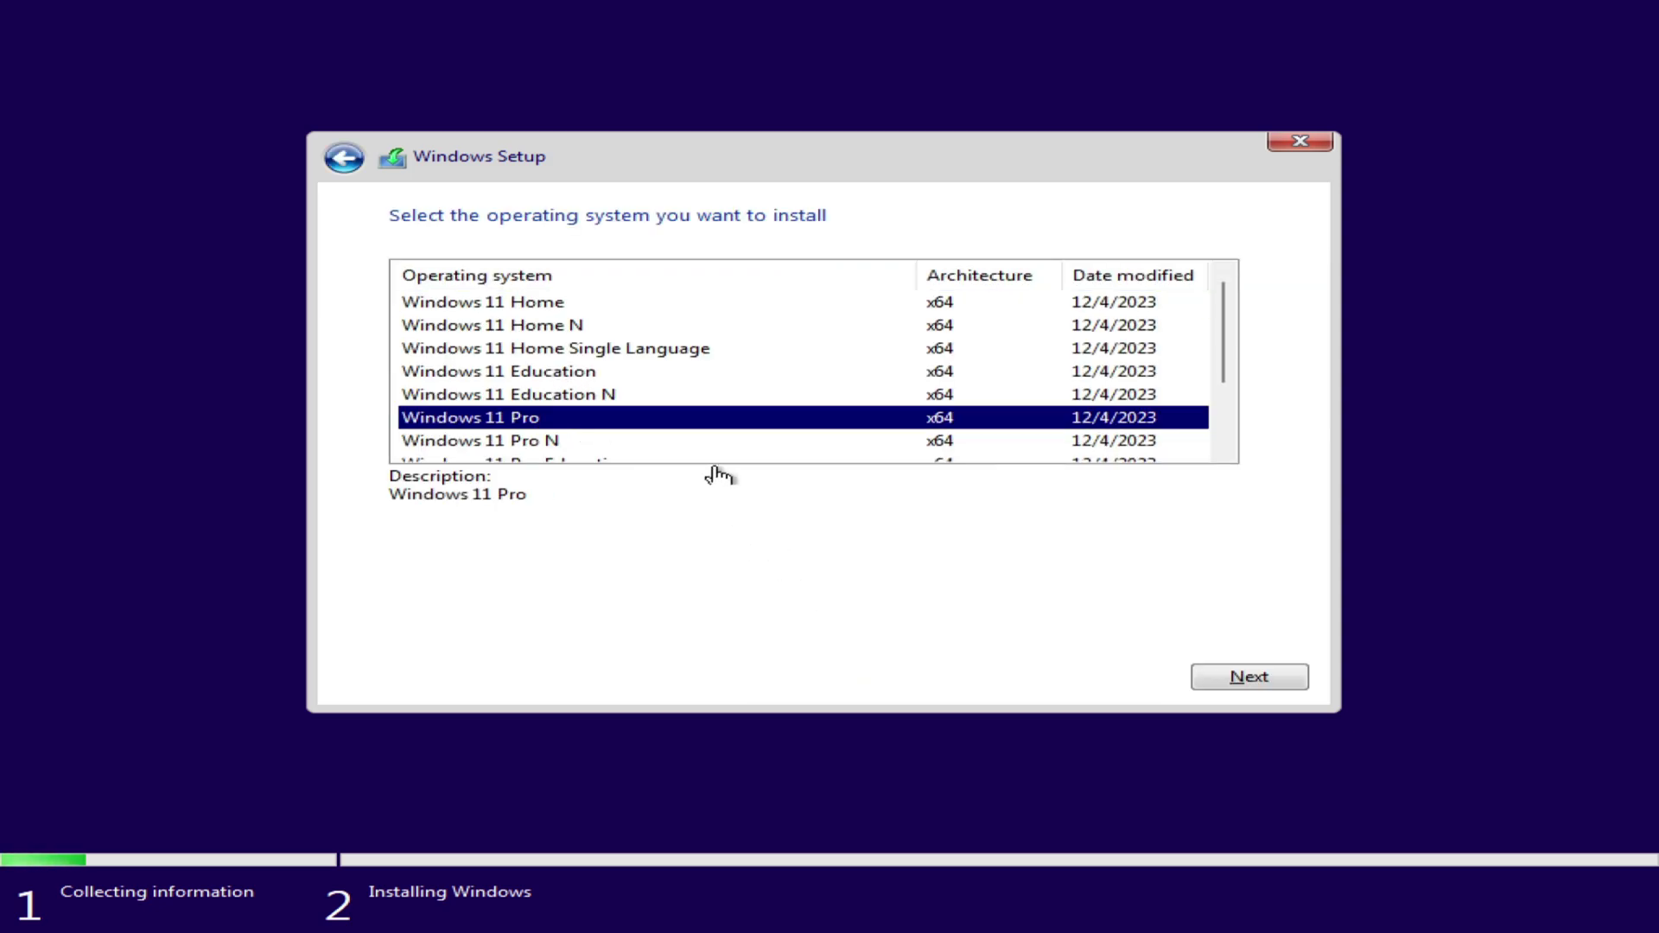
pyautogui.click(1216, 684)
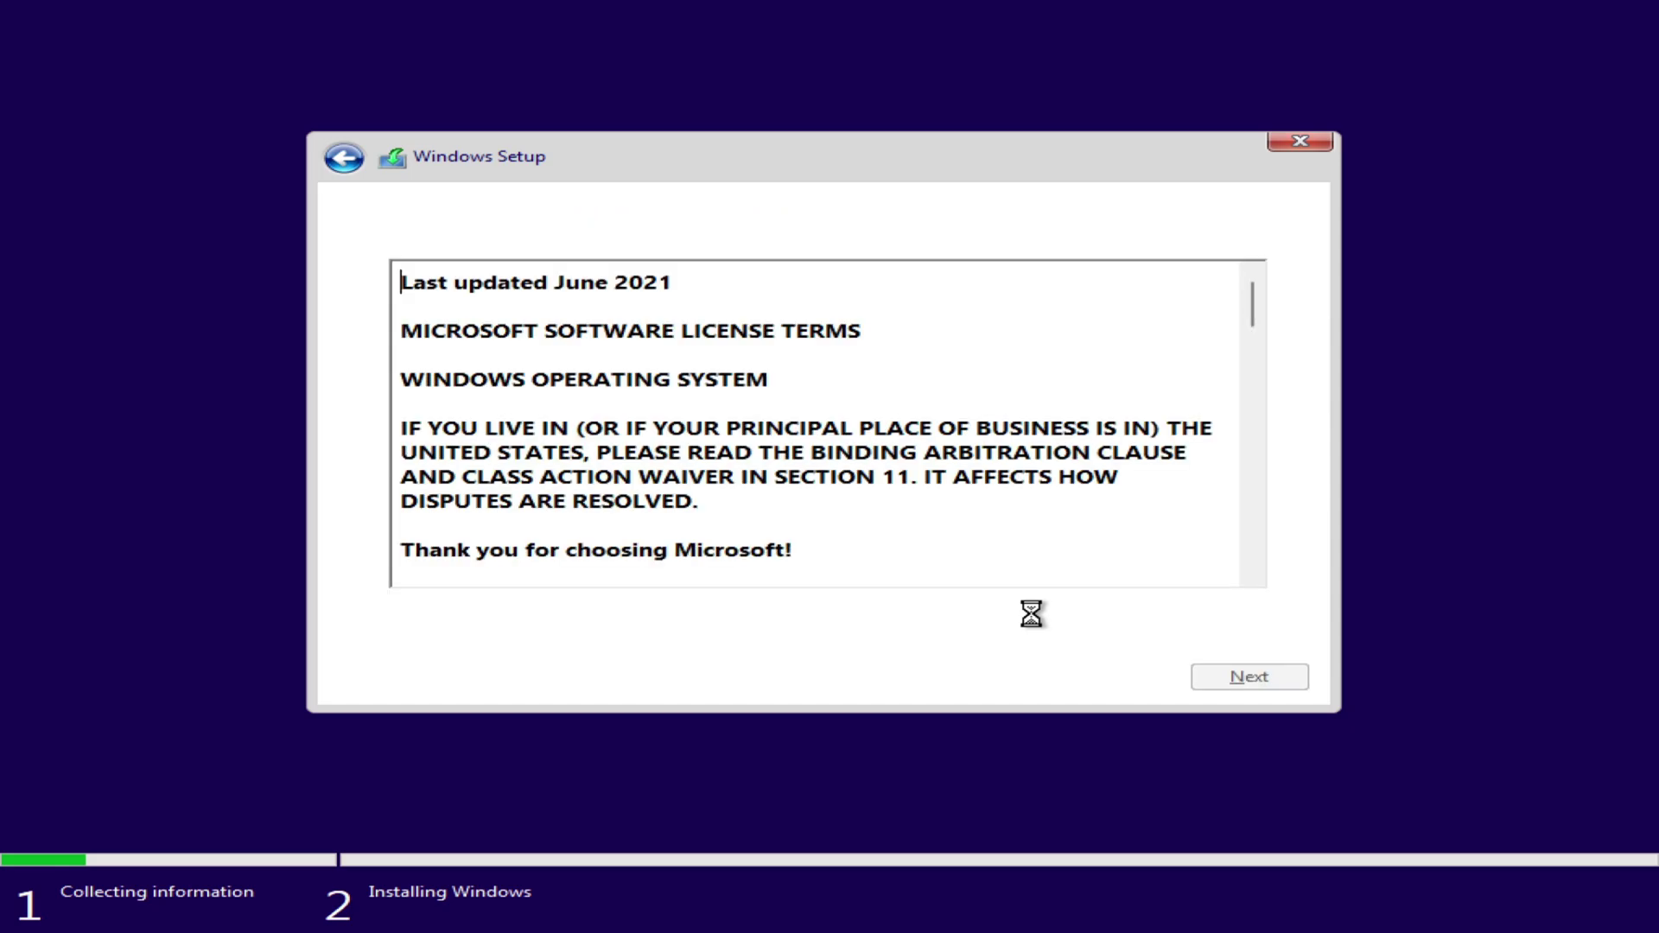
# Accept the license terms and start a custom installation on the 51.2 GB Drive 0 Partition 1.
pyautogui.click(985, 630)
pyautogui.click(1215, 677)
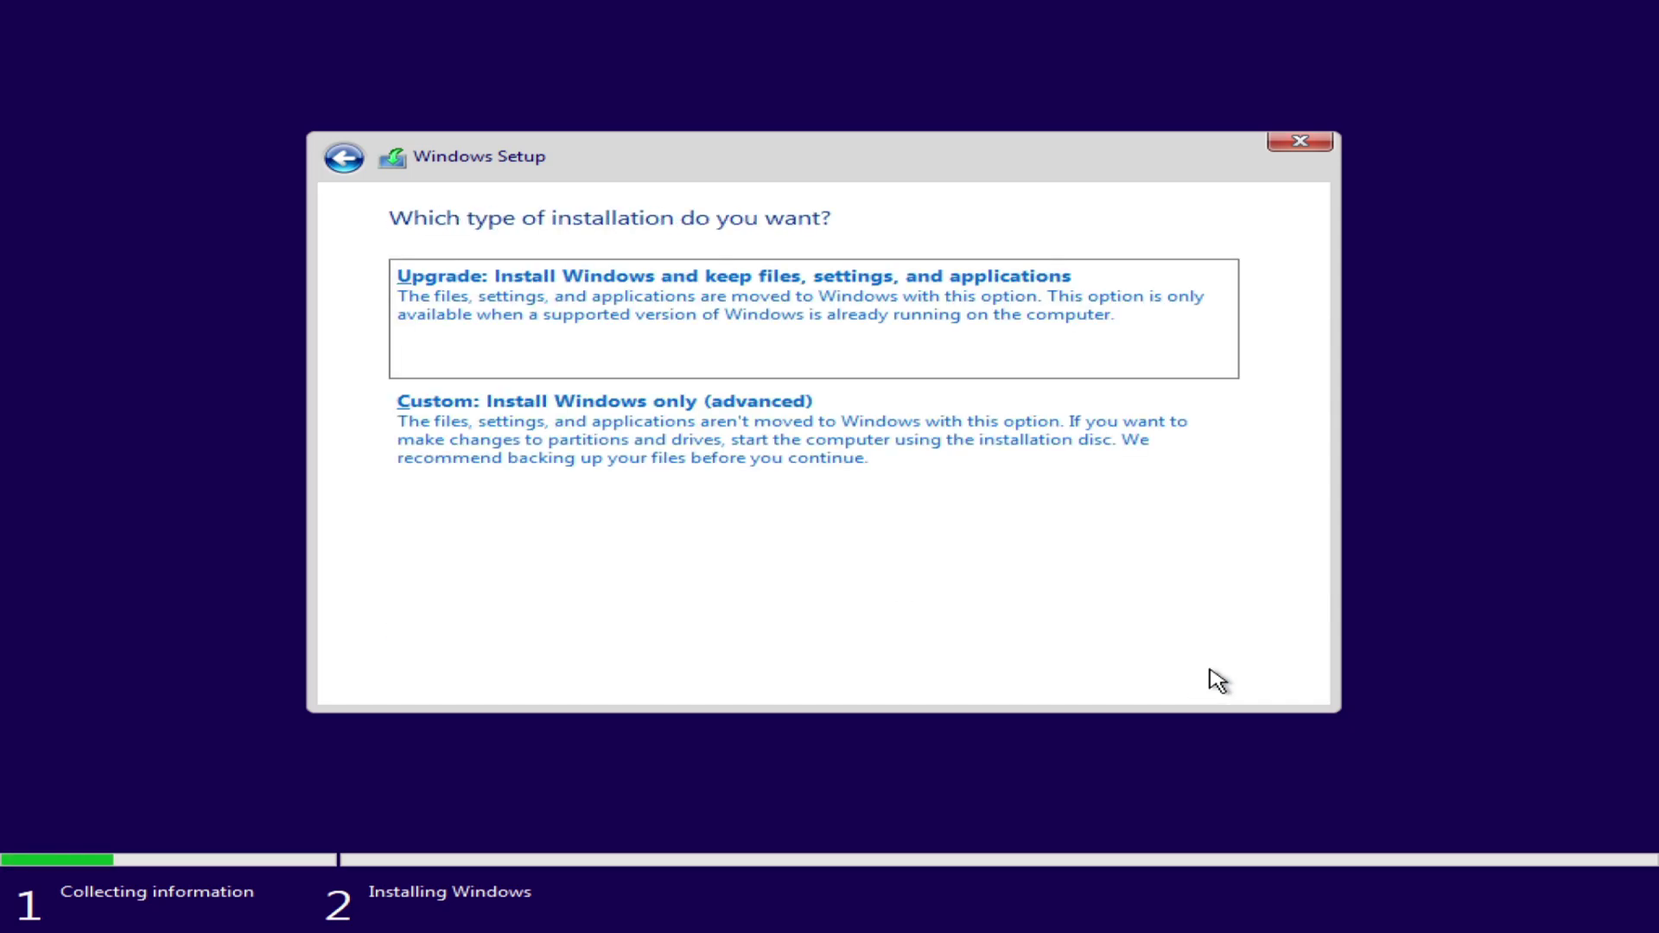
pyautogui.click(781, 507)
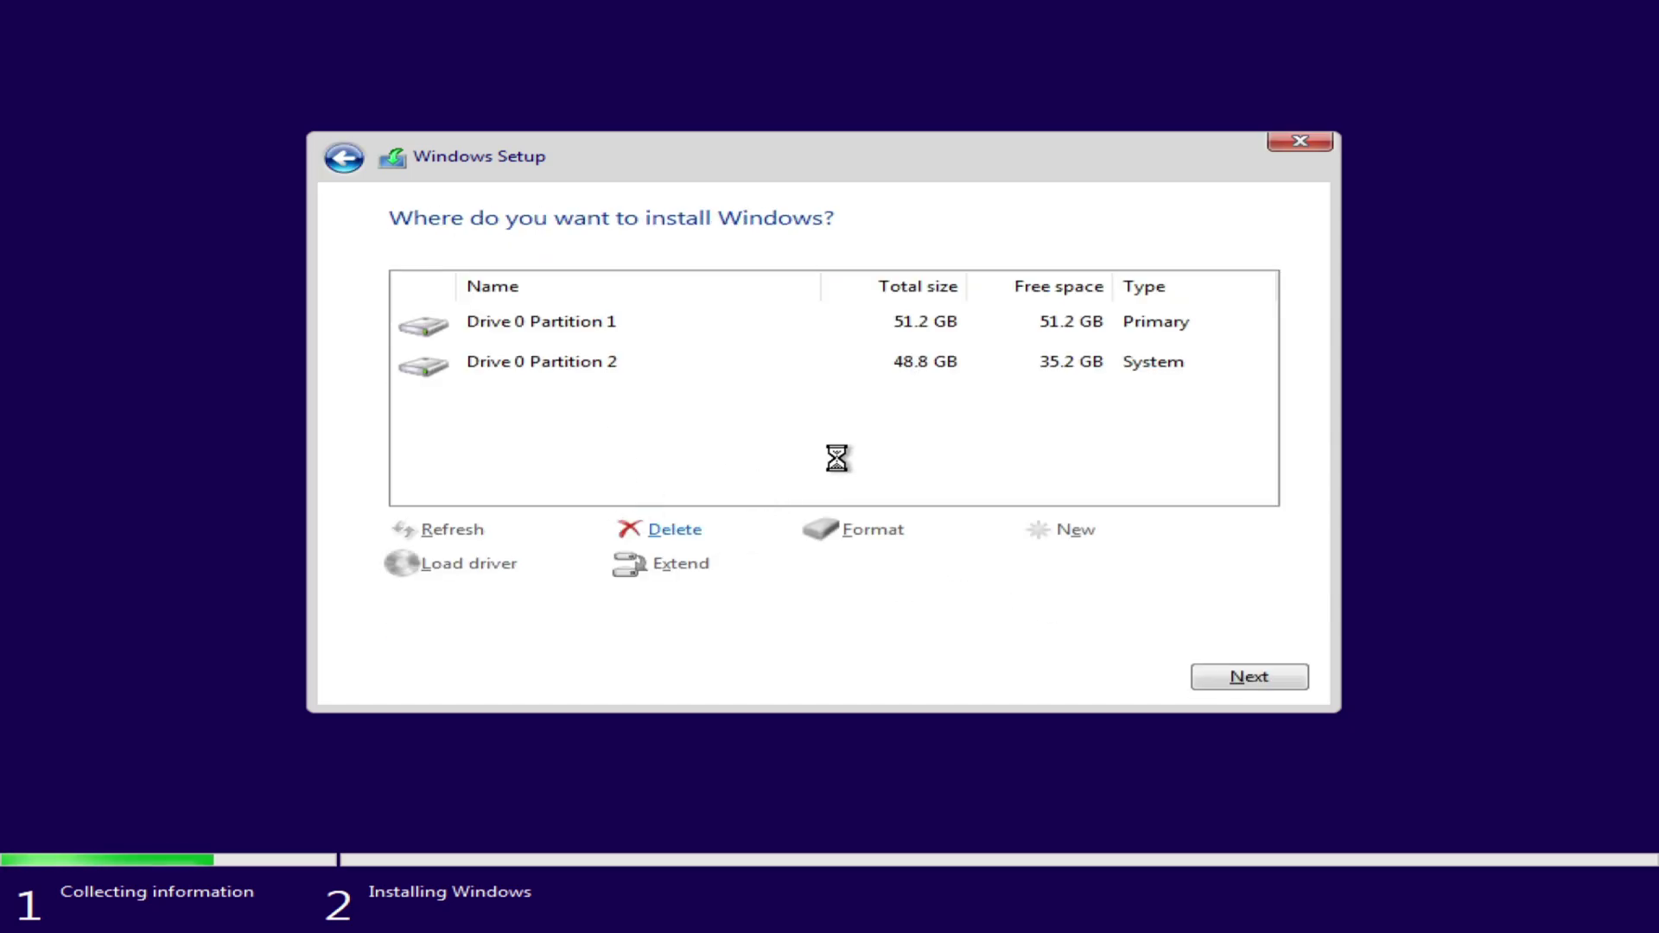
pyautogui.click(859, 370)
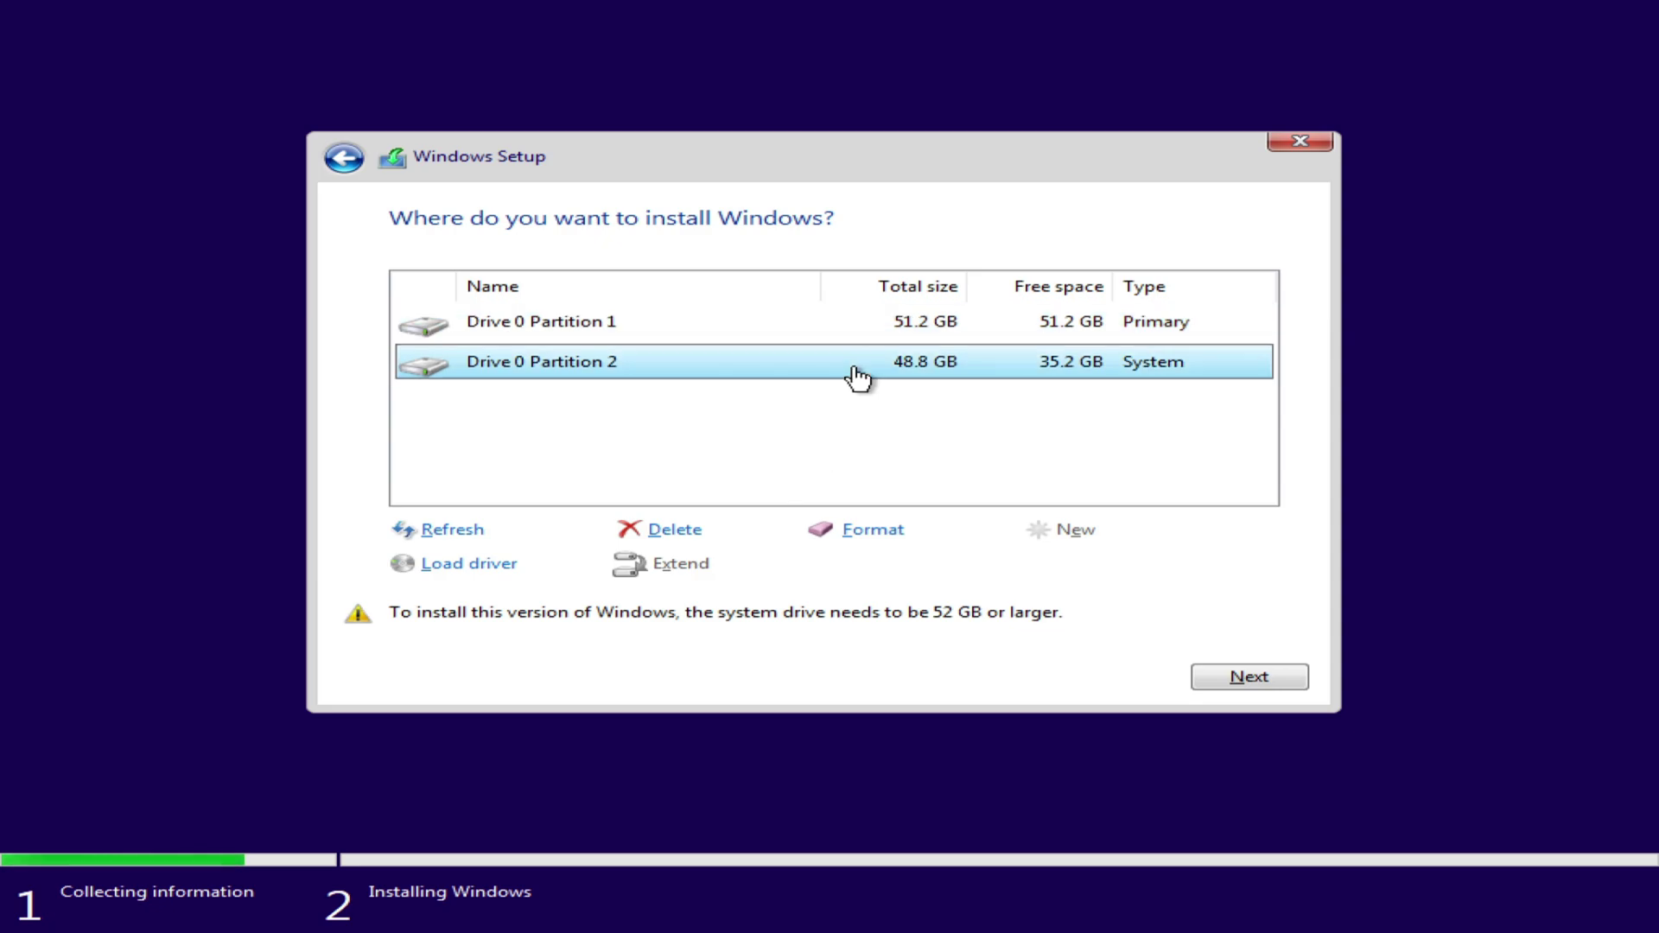
pyautogui.click(864, 327)
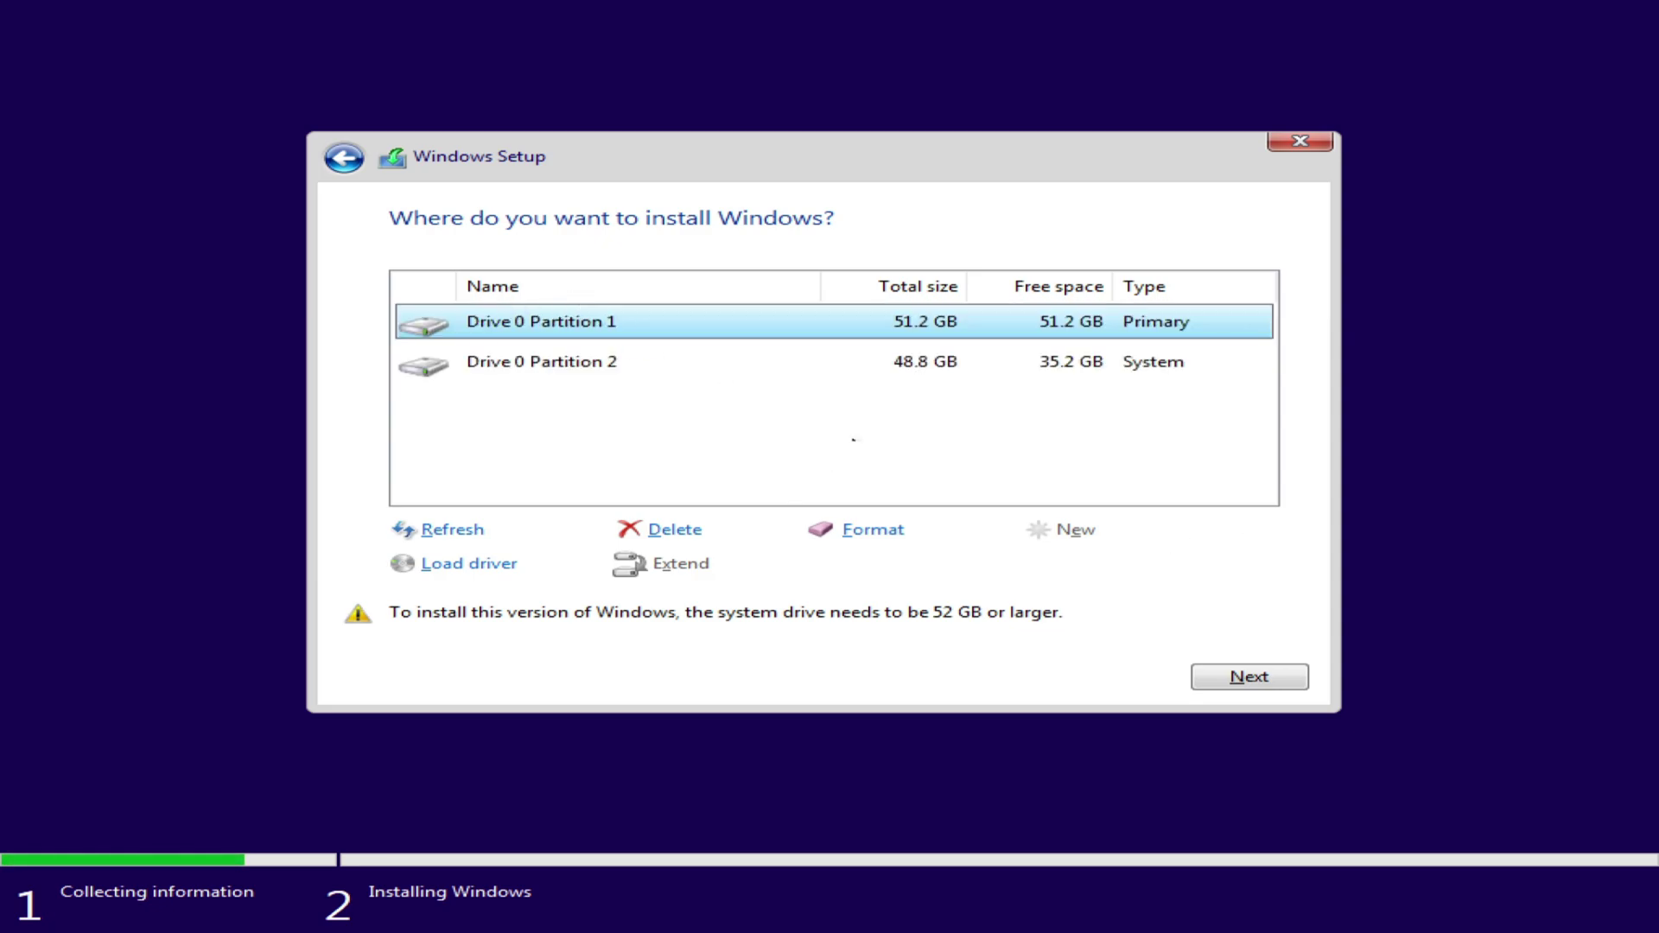
pyautogui.click(1197, 675)
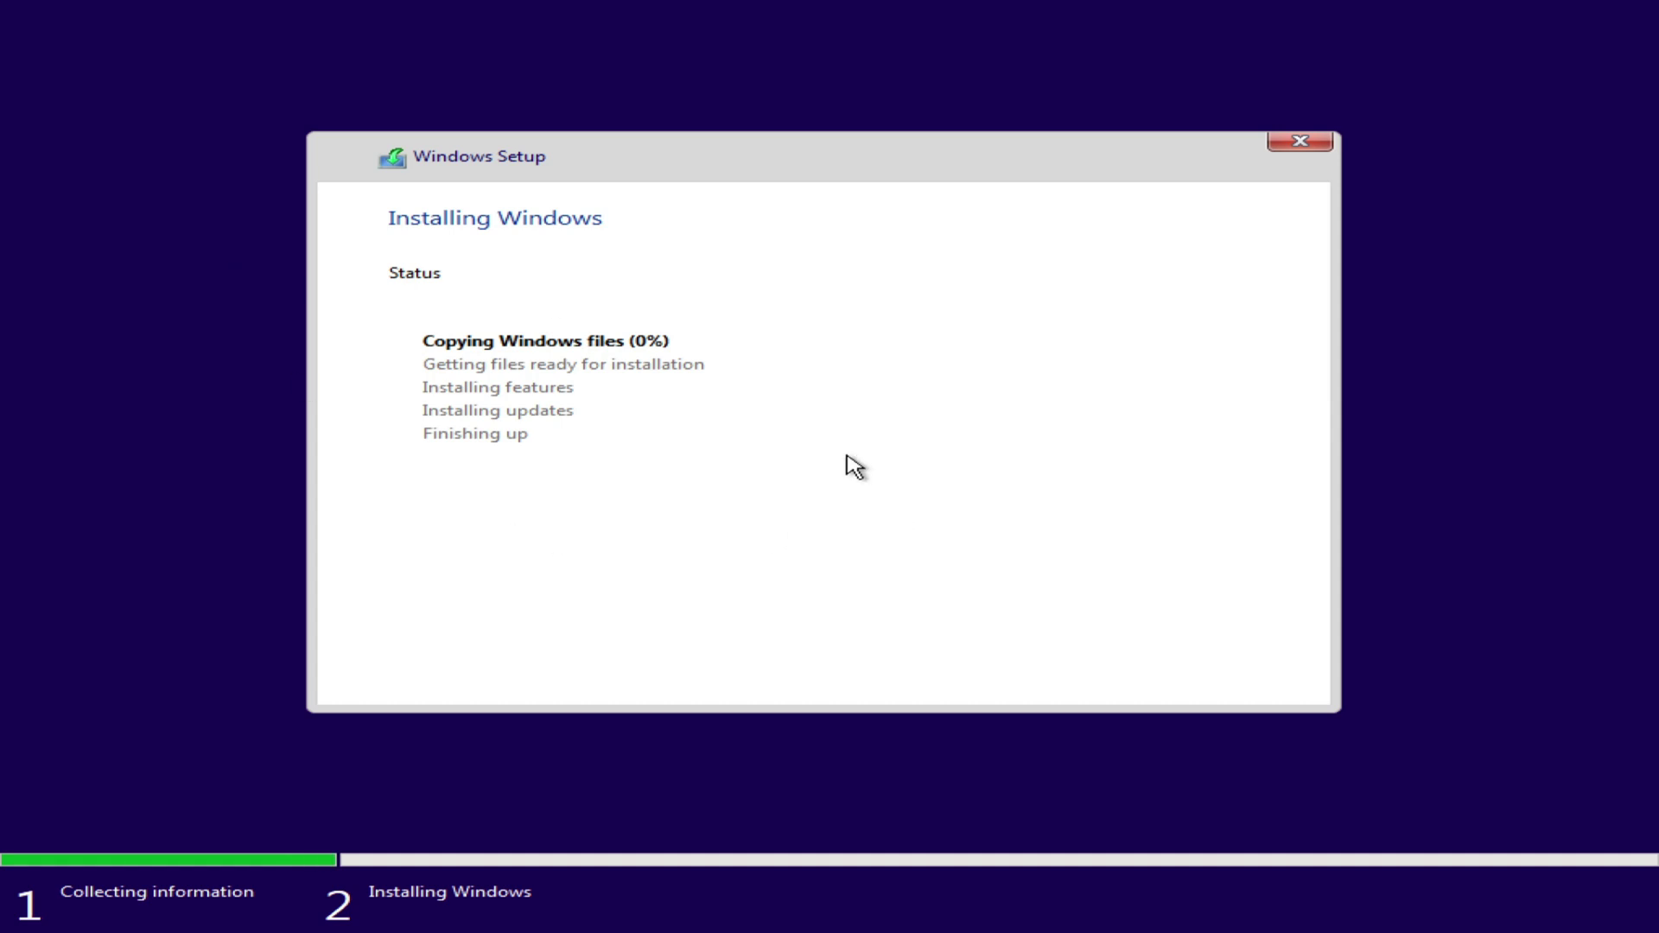
# Open a Command Prompt over Windows Setup and launch Notepad from it with notepad.
pyautogui.hotkey('shift', 'F10')
pyautogui.write('notpea')
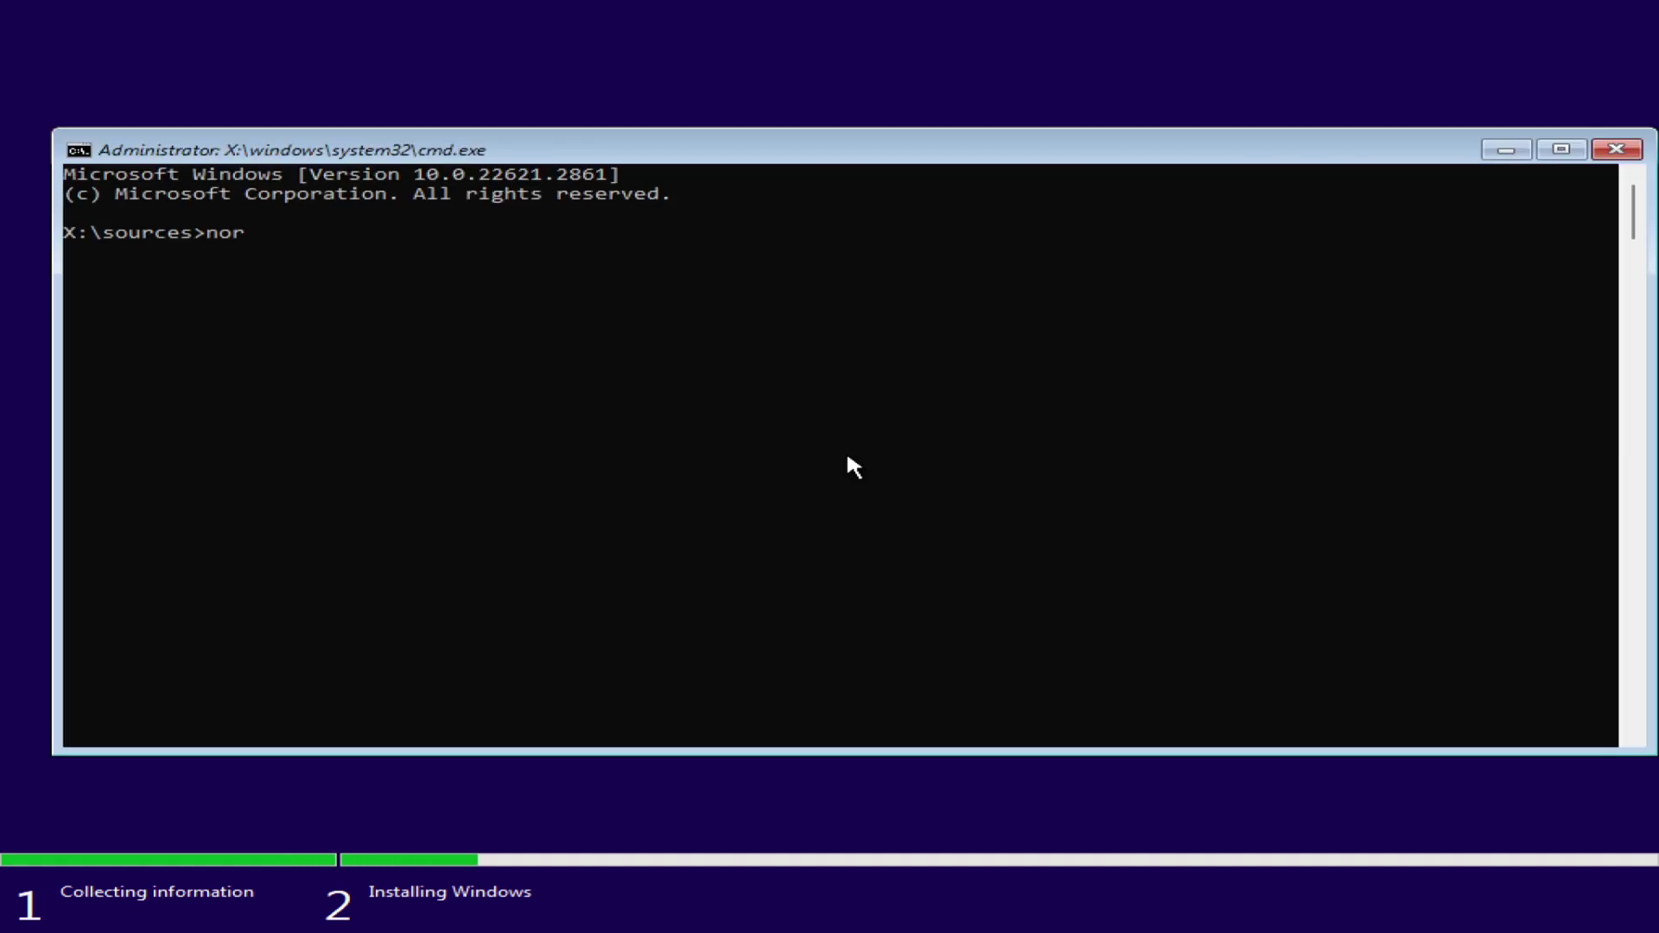
pyautogui.write('d')
pyautogui.press('Return')
pyautogui.write('notepad')
pyautogui.press('Return')
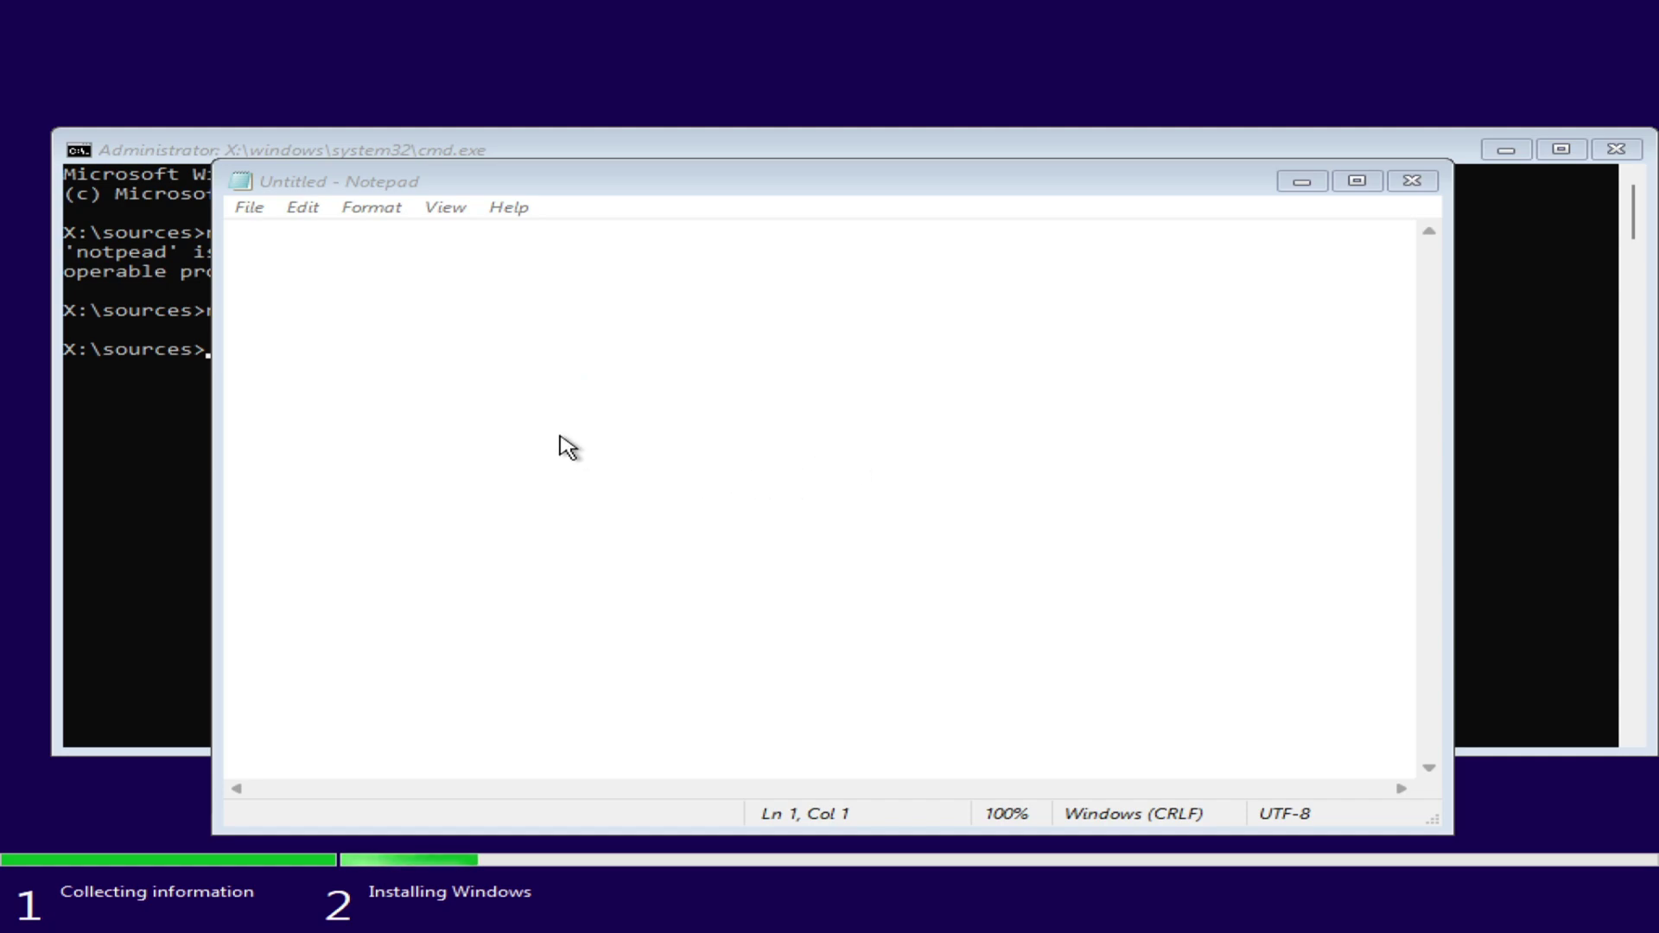
# Show This PC in Notepad's file-open dialog and rename Local Disk (D:) to Windows 11.
pyautogui.hotkey('ctrl', 'o')
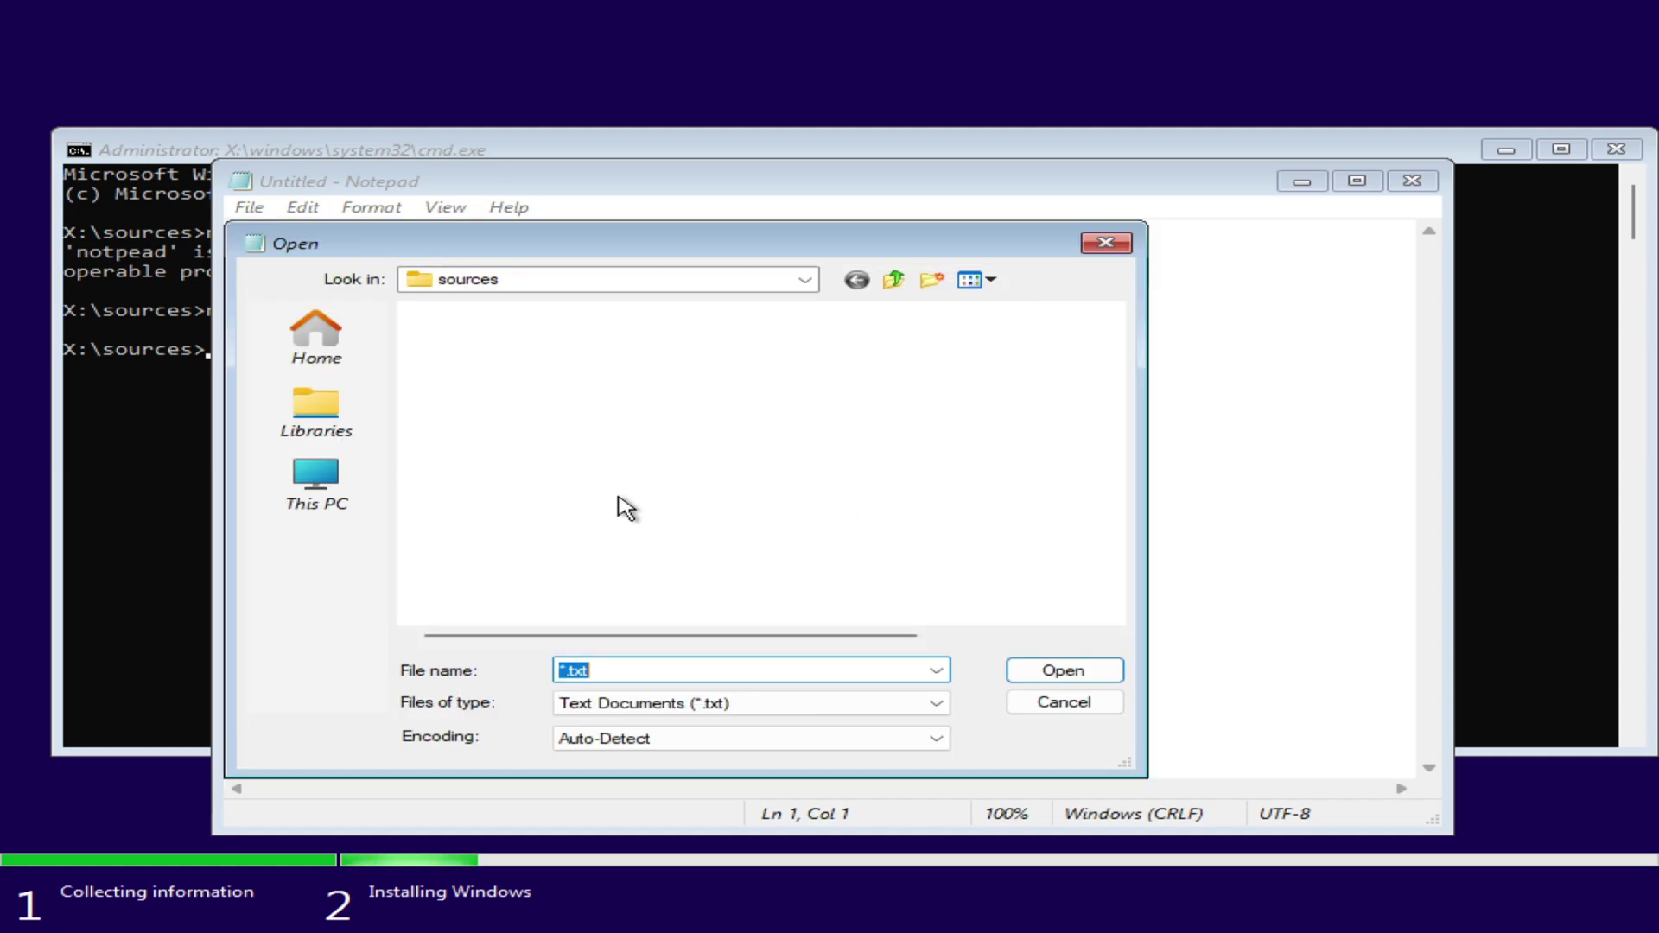
pyautogui.click(306, 501)
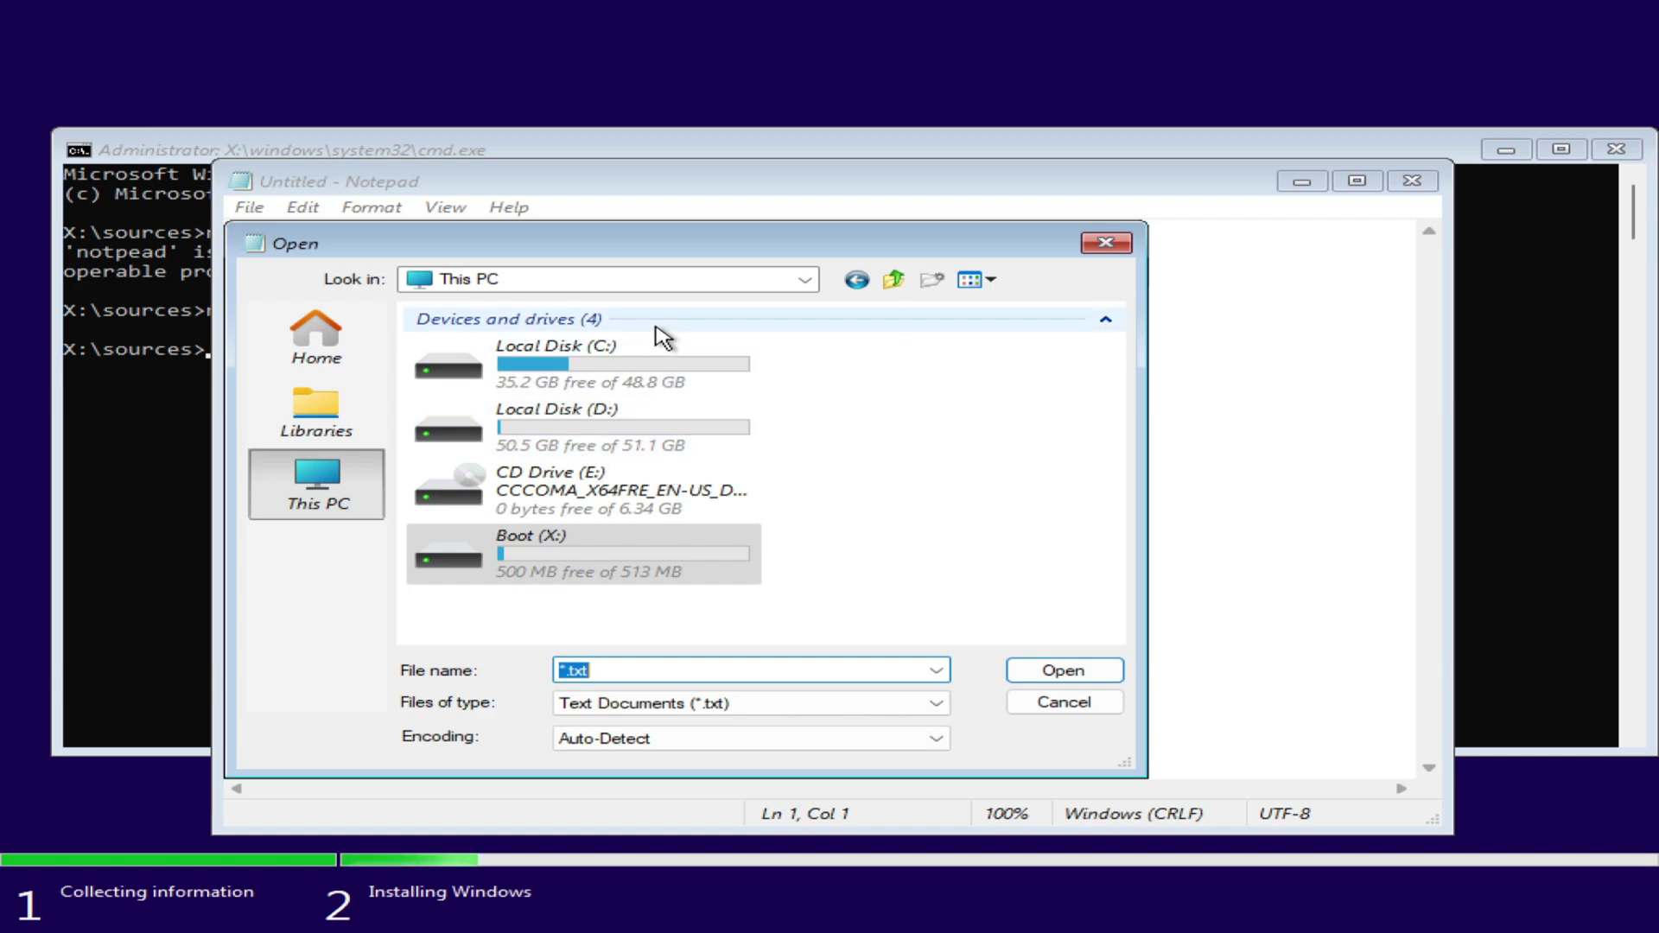
pyautogui.click(877, 441)
pyautogui.click(737, 427)
pyautogui.click(737, 427)
pyautogui.write('Windows 11')
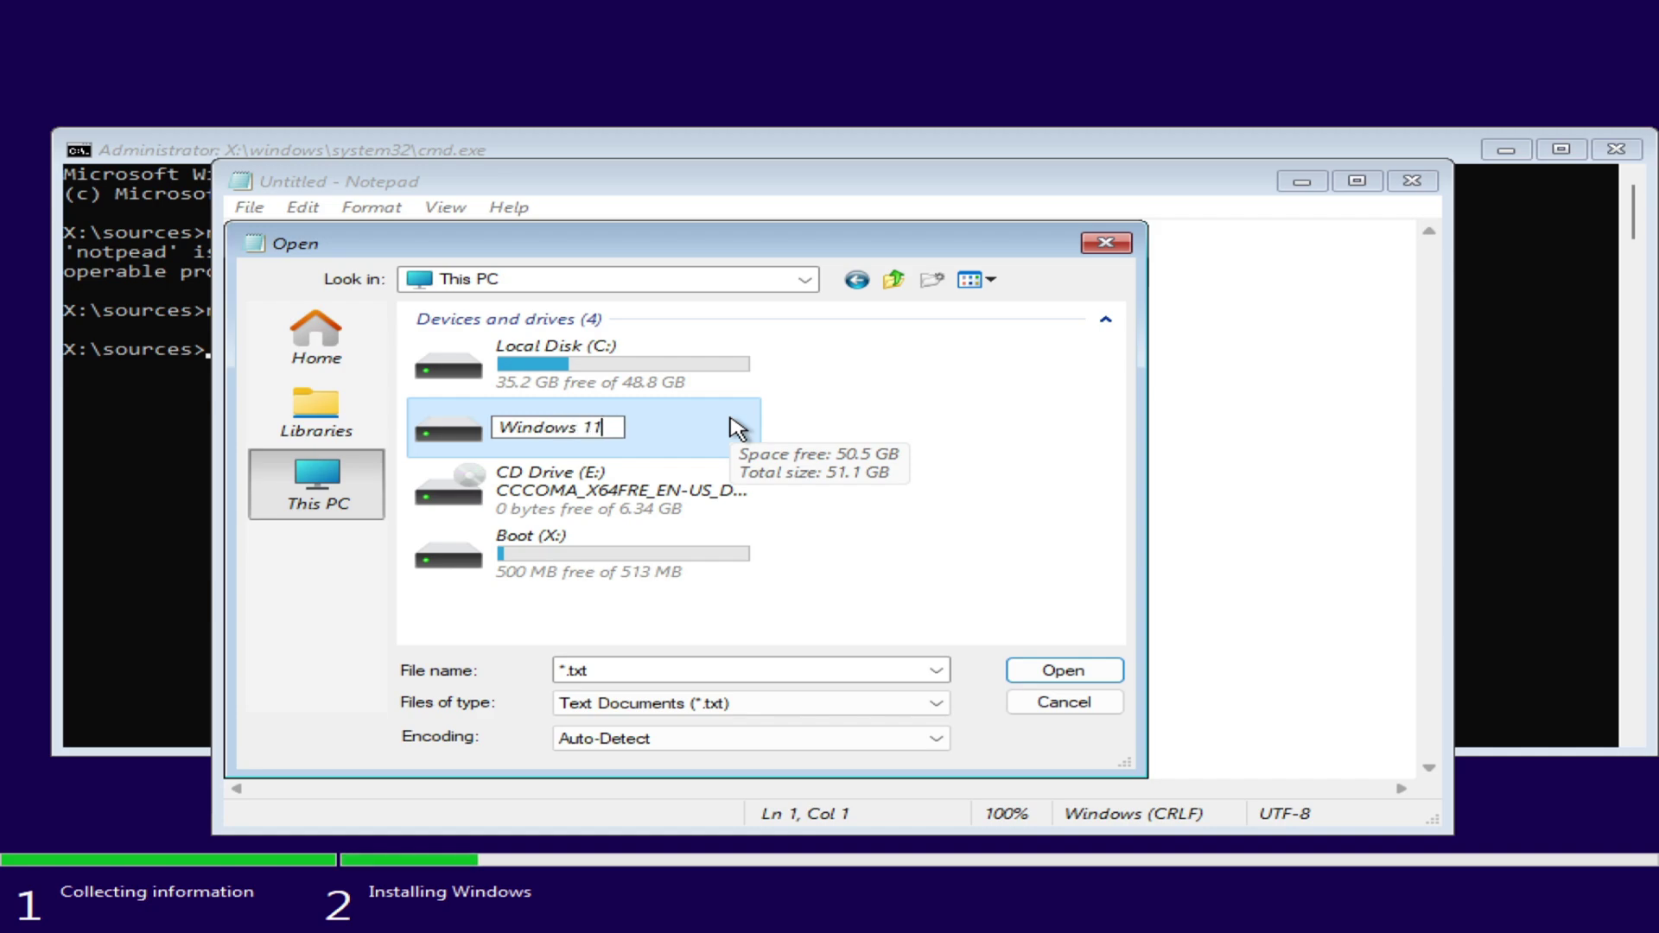
pyautogui.press('Return')
# Rename Local Disk (C:) to Windows Vista in Notepad's file-open dialog.
pyautogui.click(673, 367)
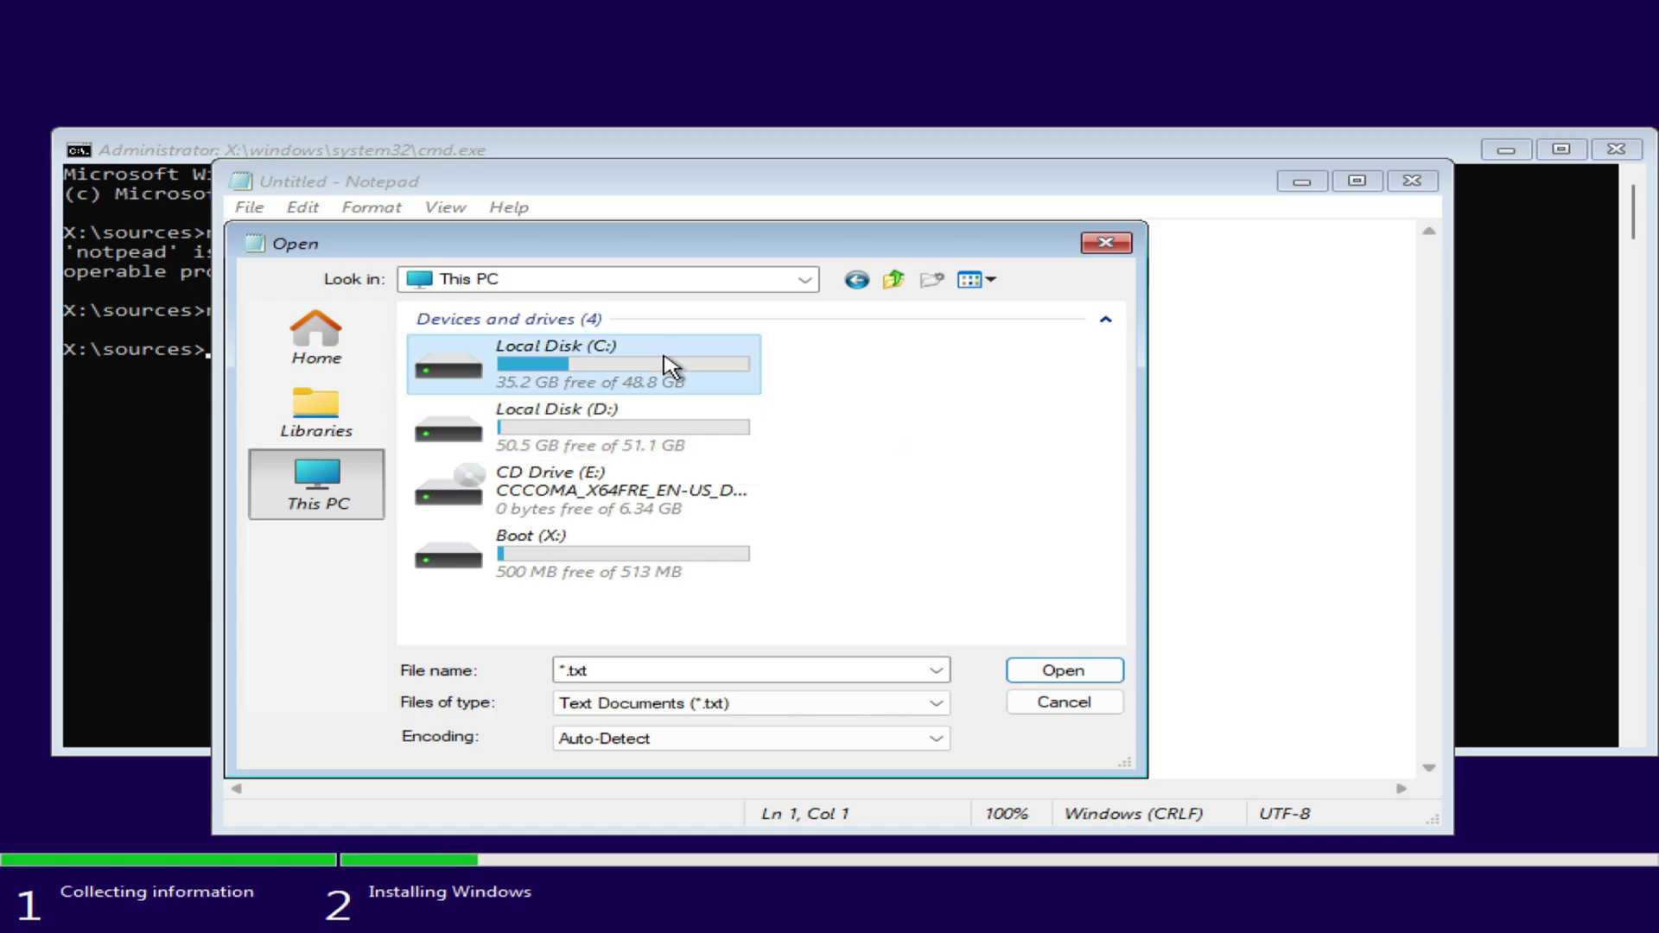
pyautogui.press('F2')
pyautogui.write('Windows Vi')
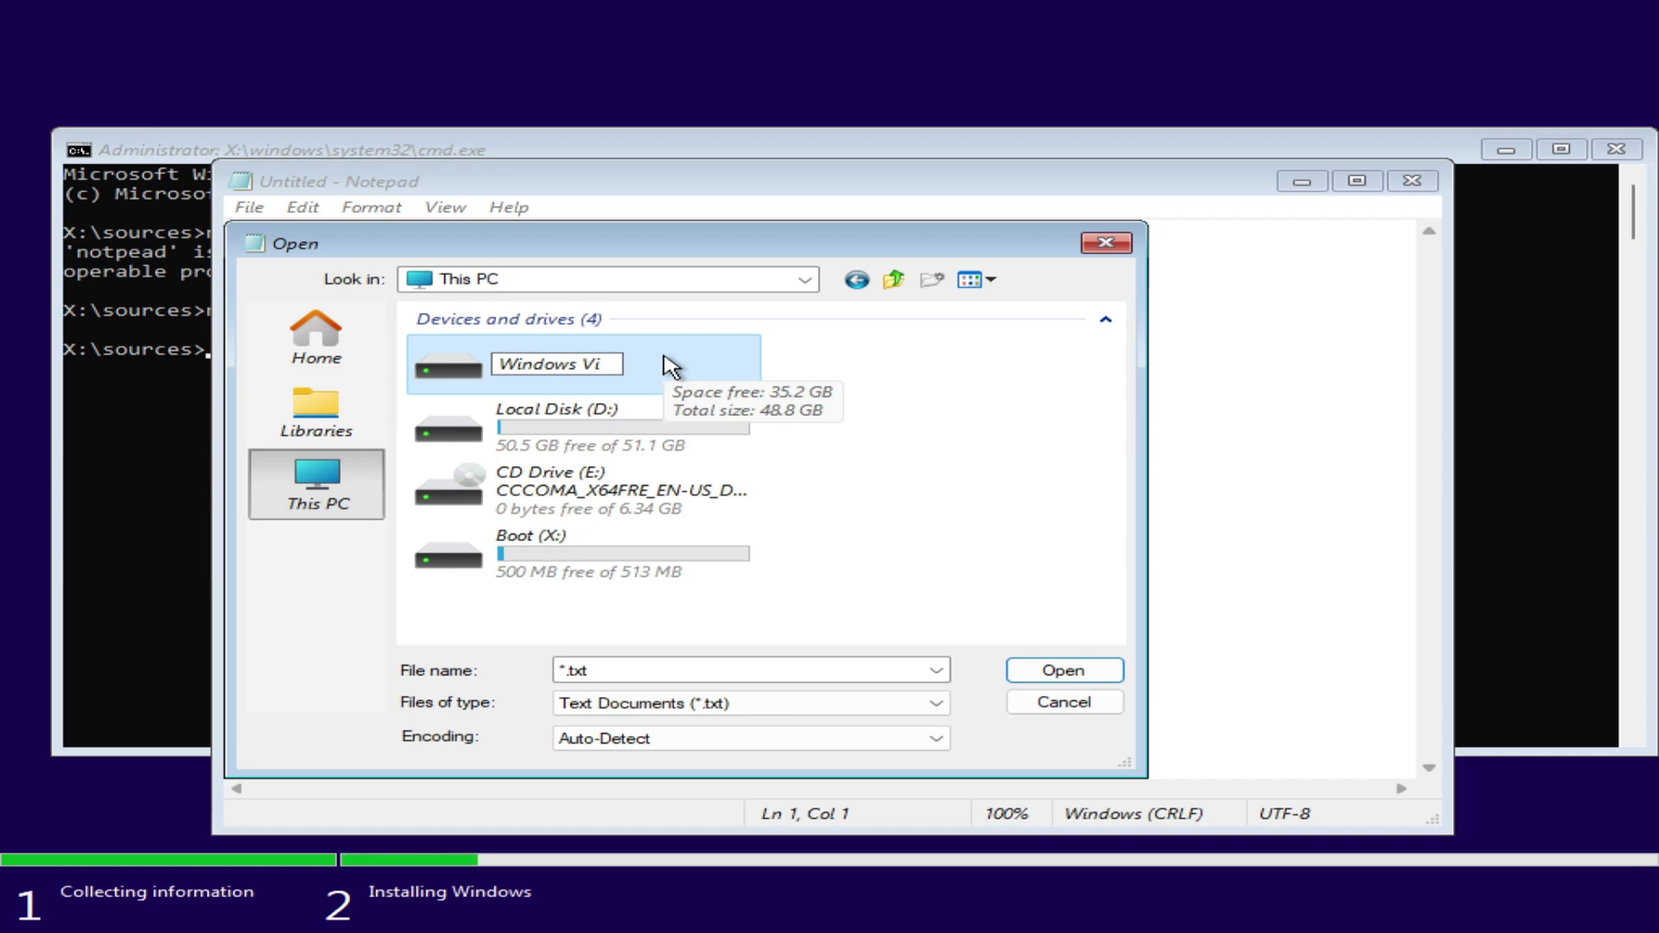
pyautogui.write('sta')
pyautogui.press('Return')
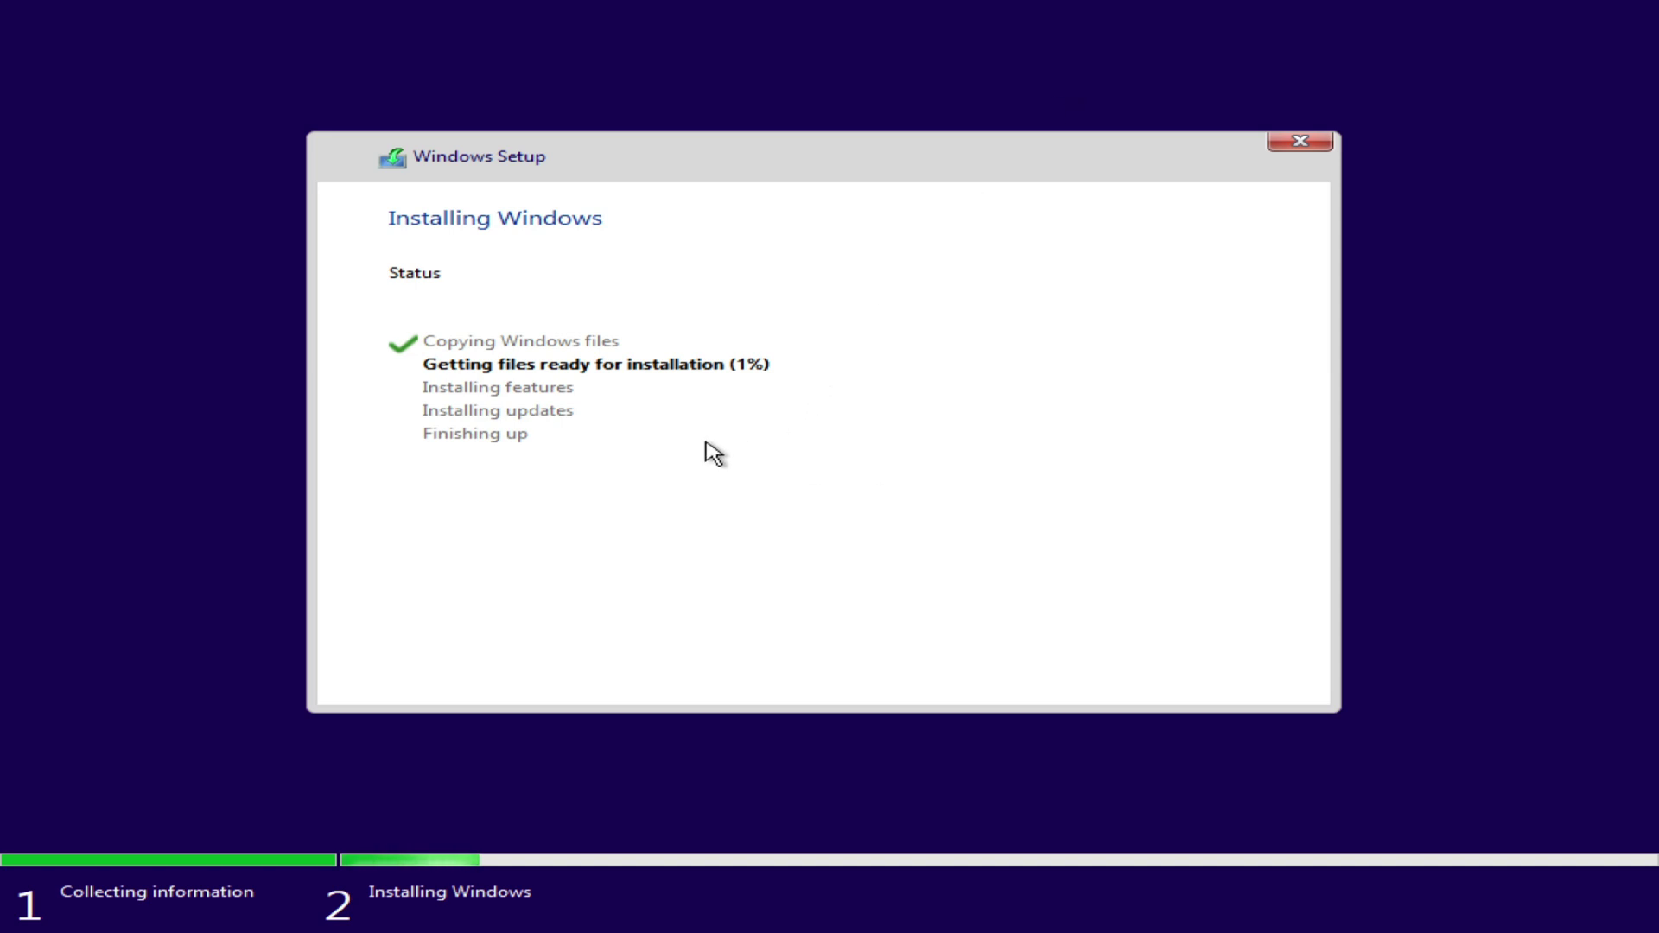
# Skip the disk check at each Windows 11 startup.
pyautogui.hotkey('ctrl', 'alt')
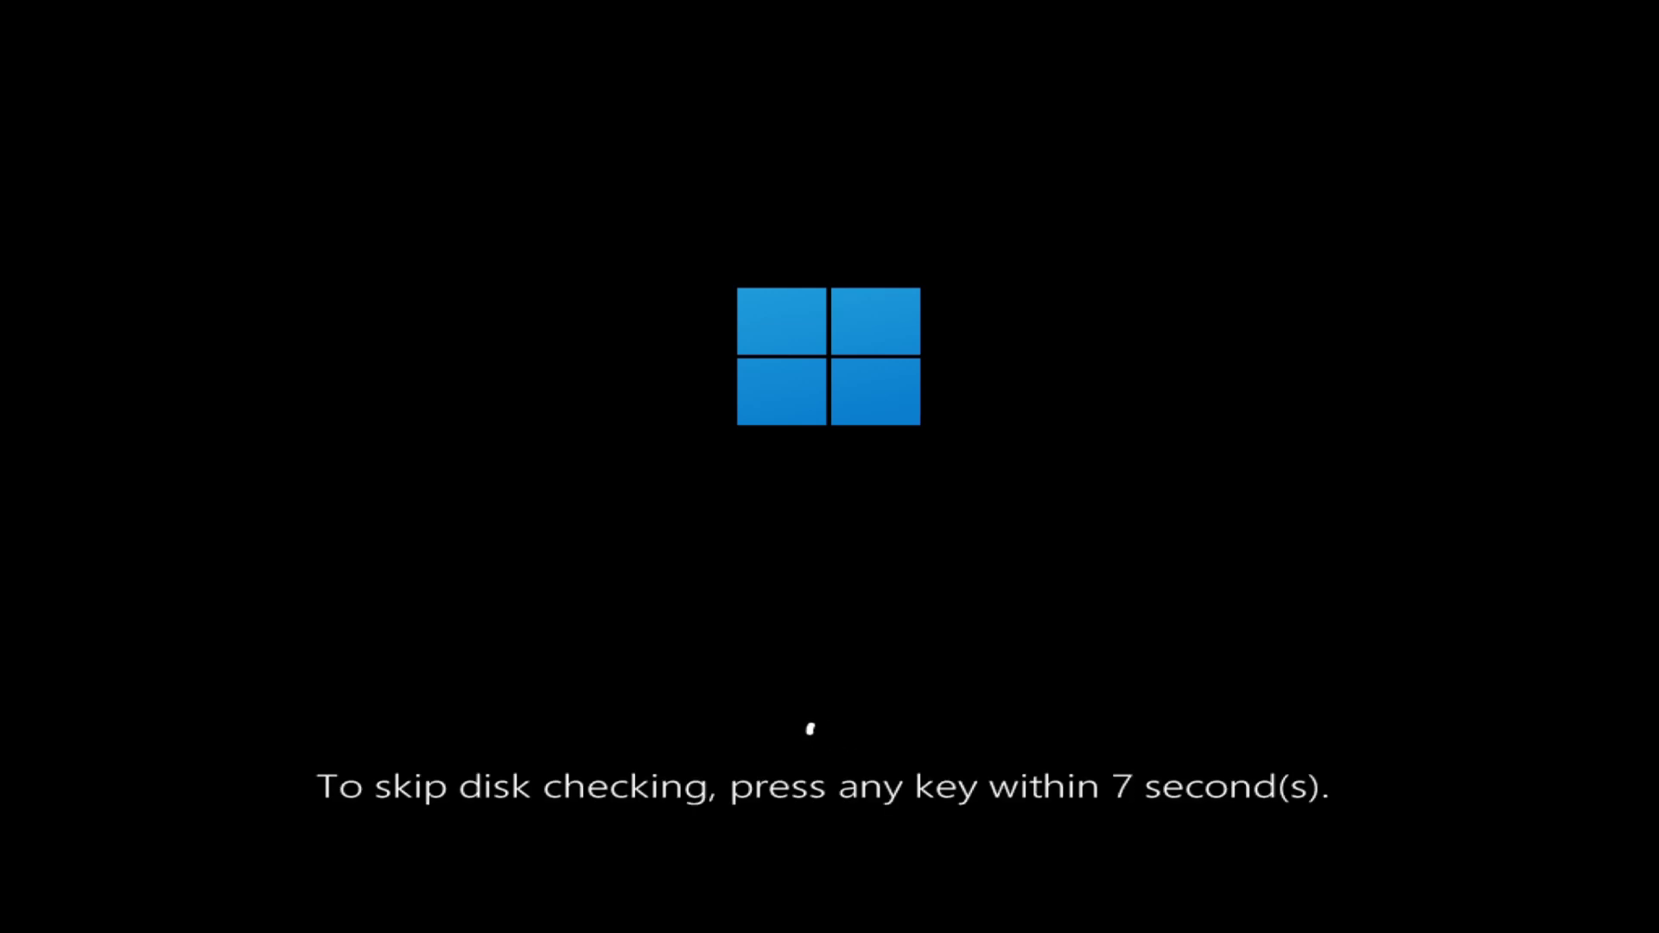
pyautogui.press('Return')
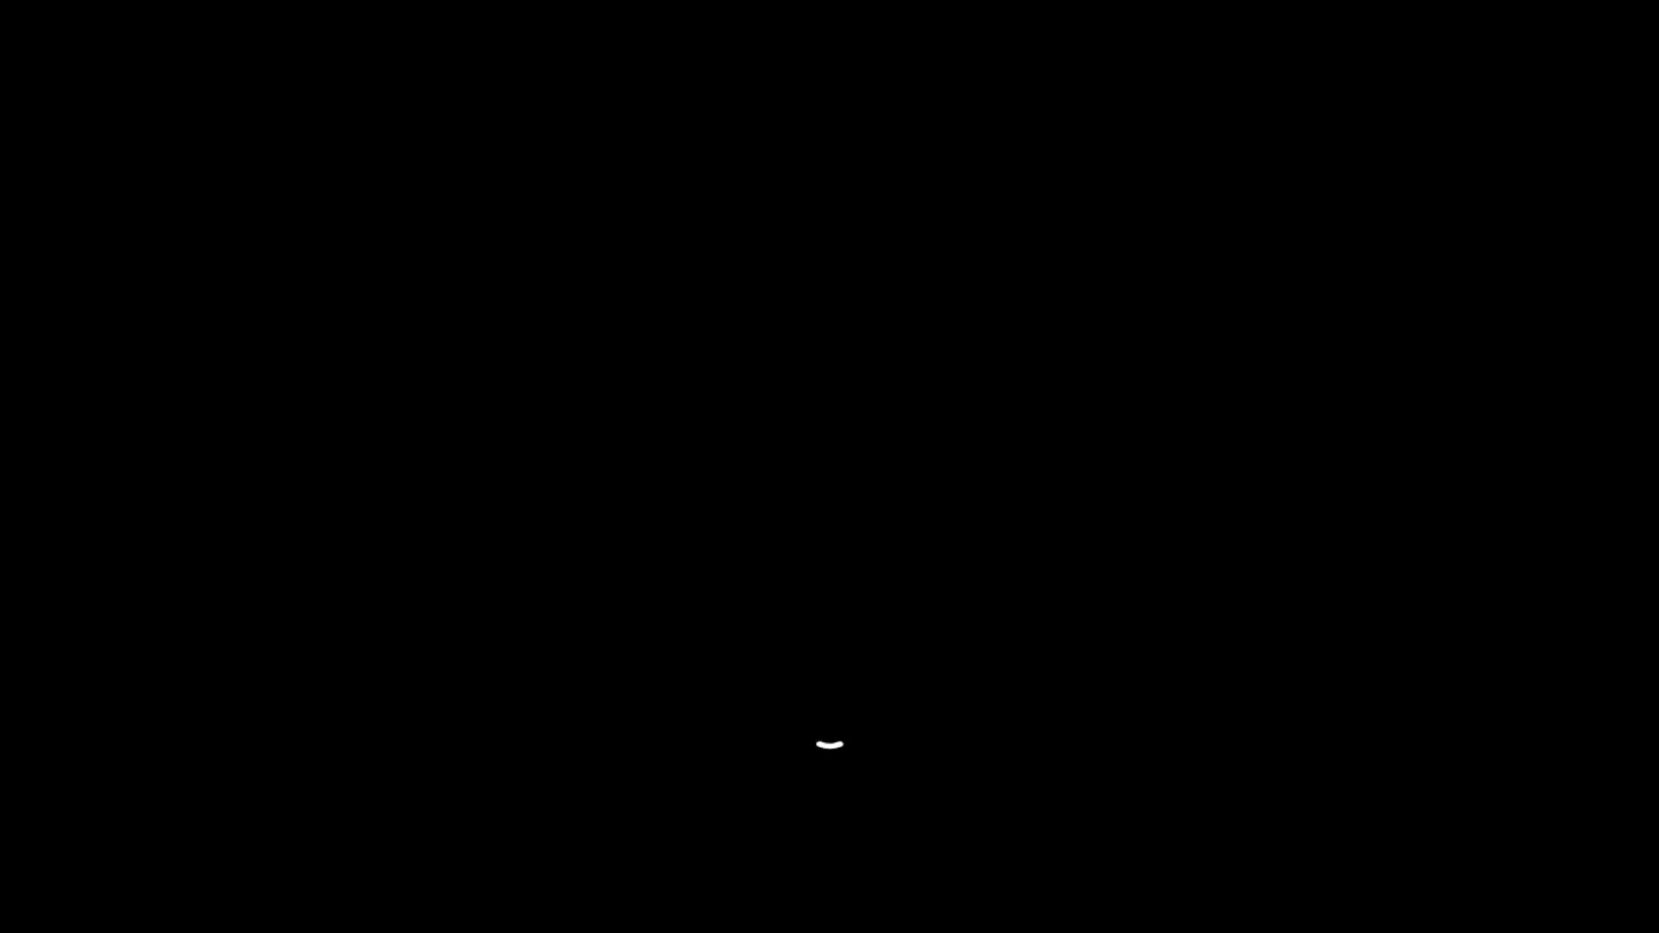
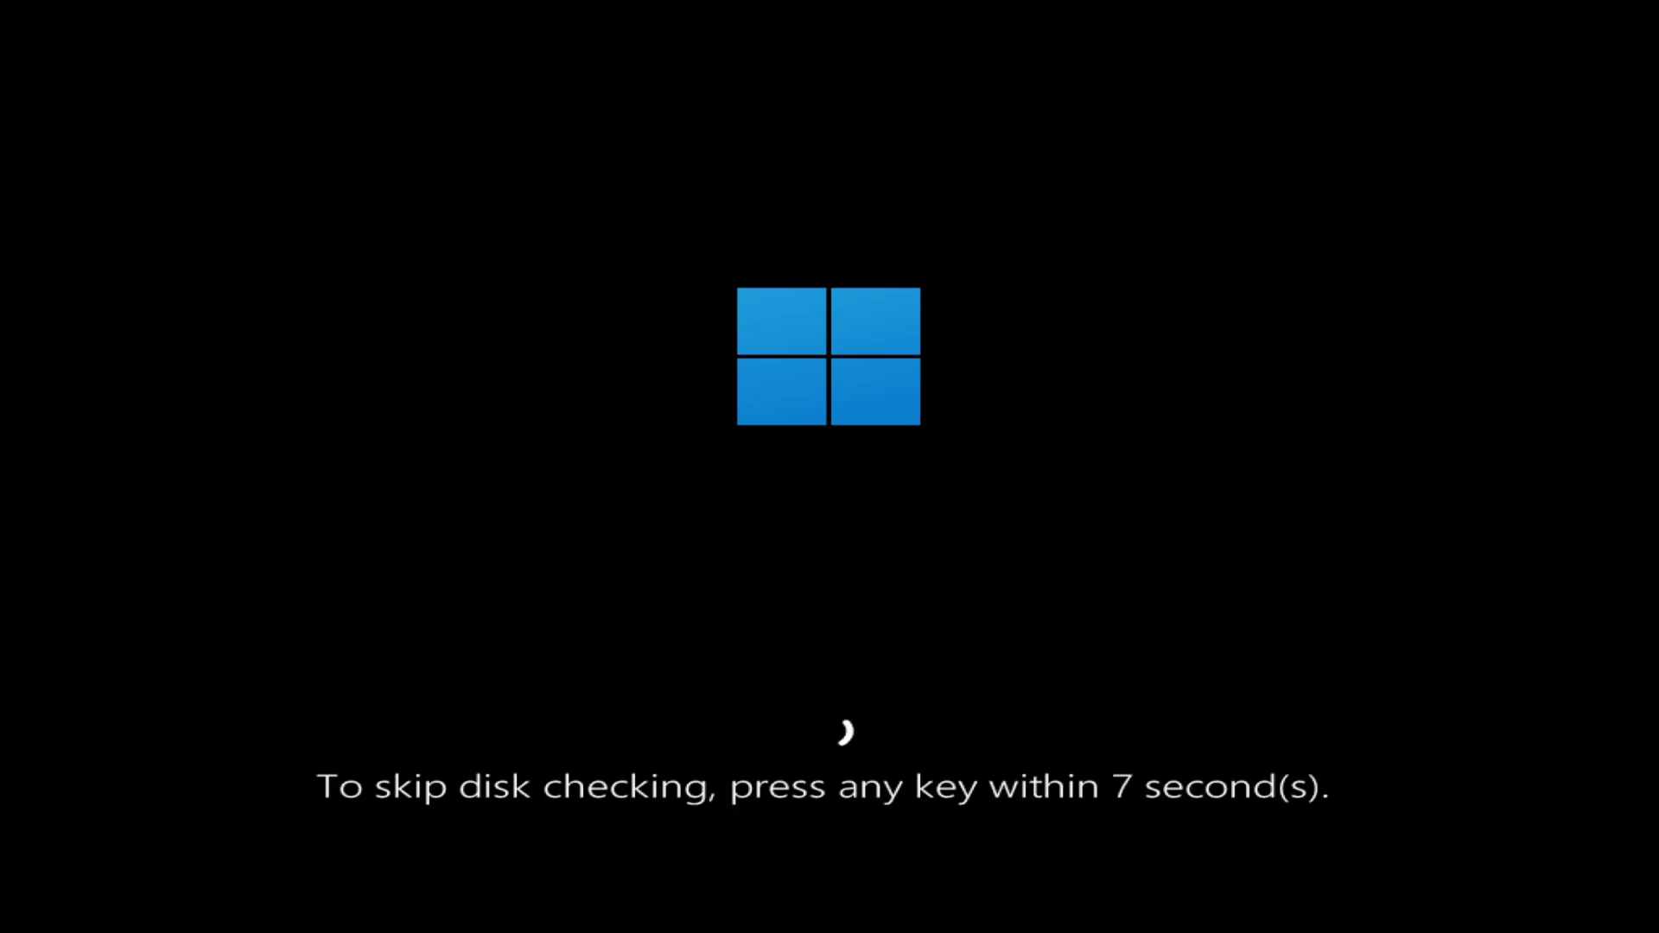
pyautogui.press('Return')
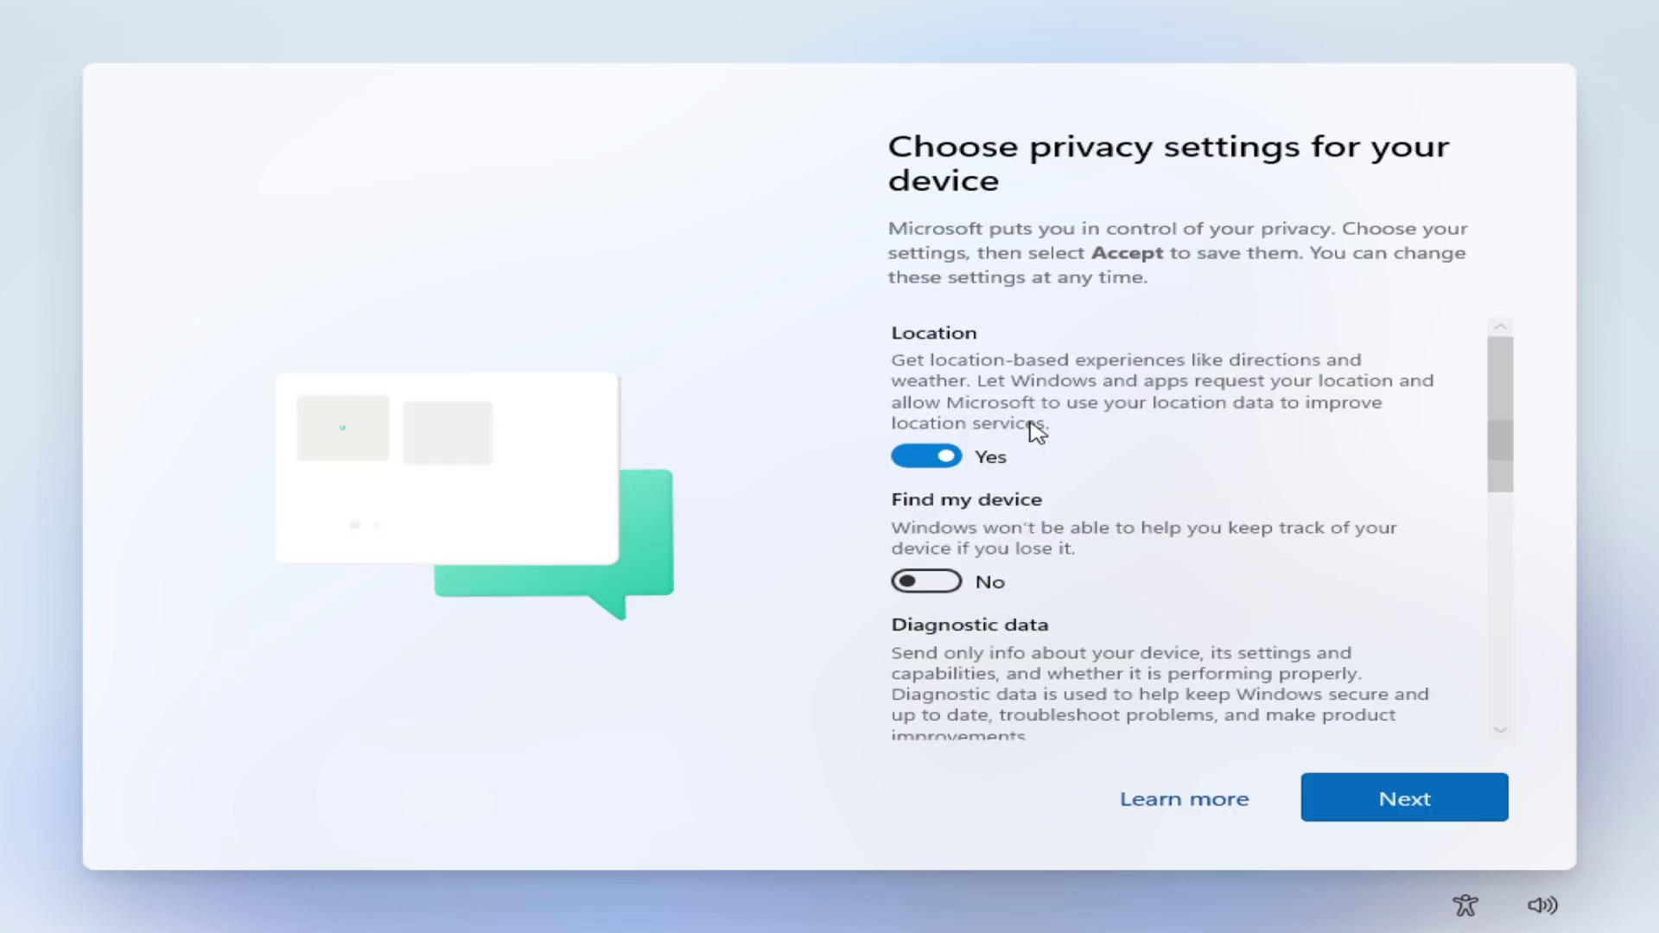
# Go through the device privacy settings to the end and accept them as they are.
pyautogui.scroll(-3, 1011, 689)
pyautogui.scroll(-5, 1011, 689)
pyautogui.press('Return')
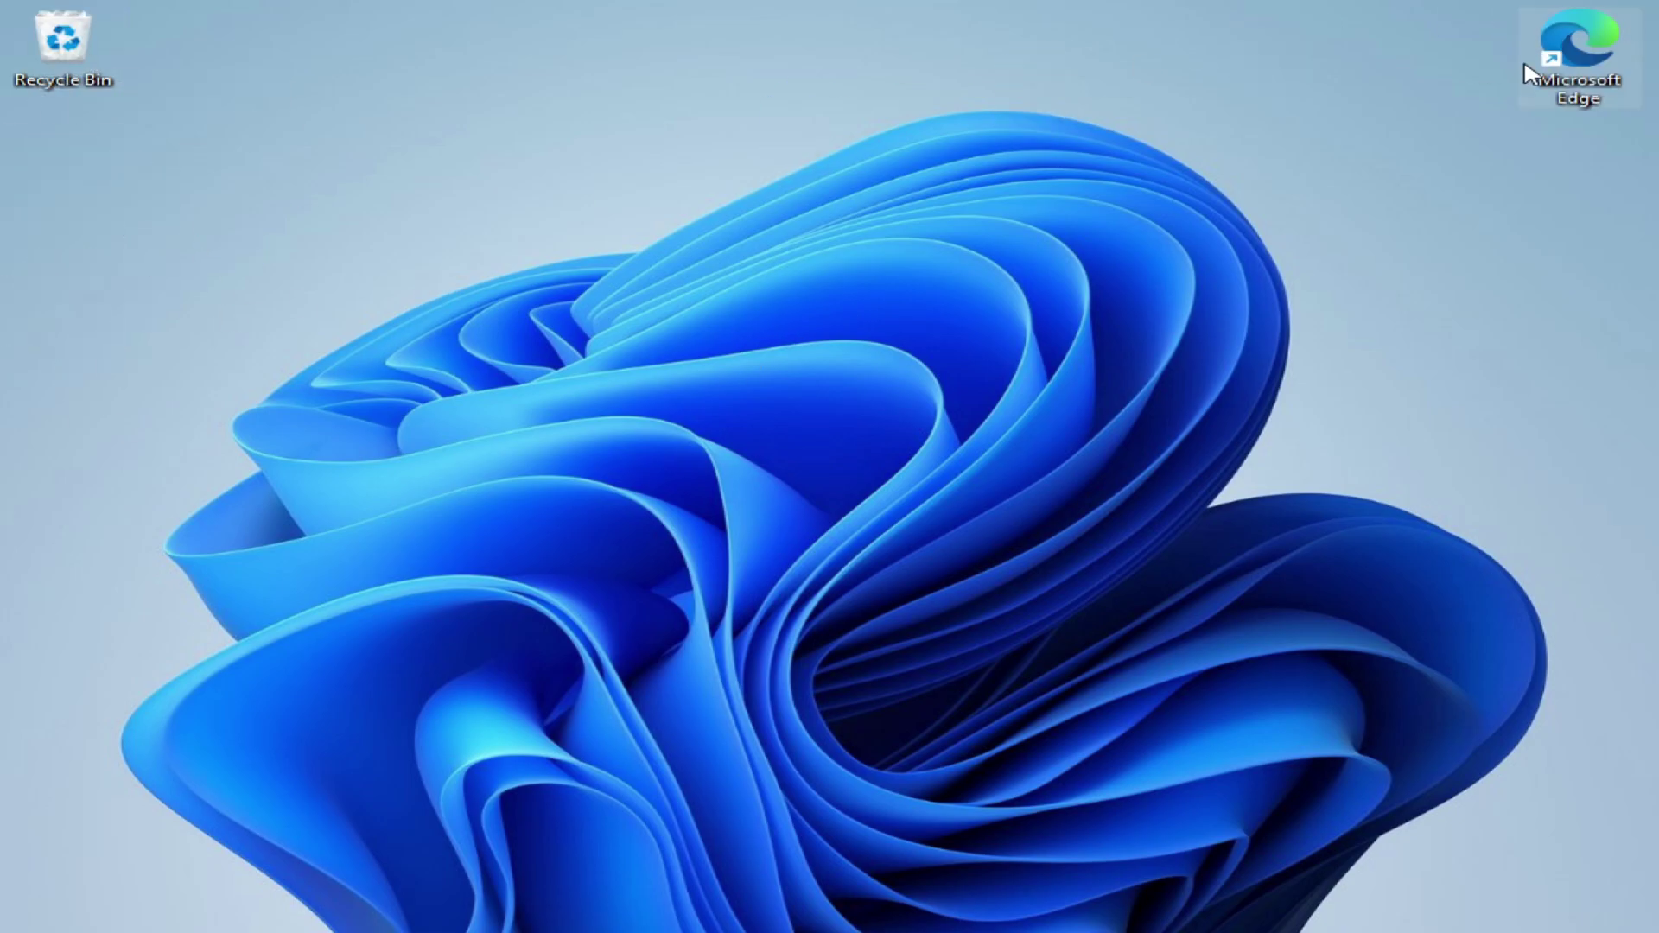
# Rearrange the Recycle Bin and Microsoft Edge desktop icons.
pyautogui.moveTo(63, 43); pyautogui.dragTo(1566, 799)
pyautogui.moveTo(1579, 43); pyautogui.dragTo(62, 48)
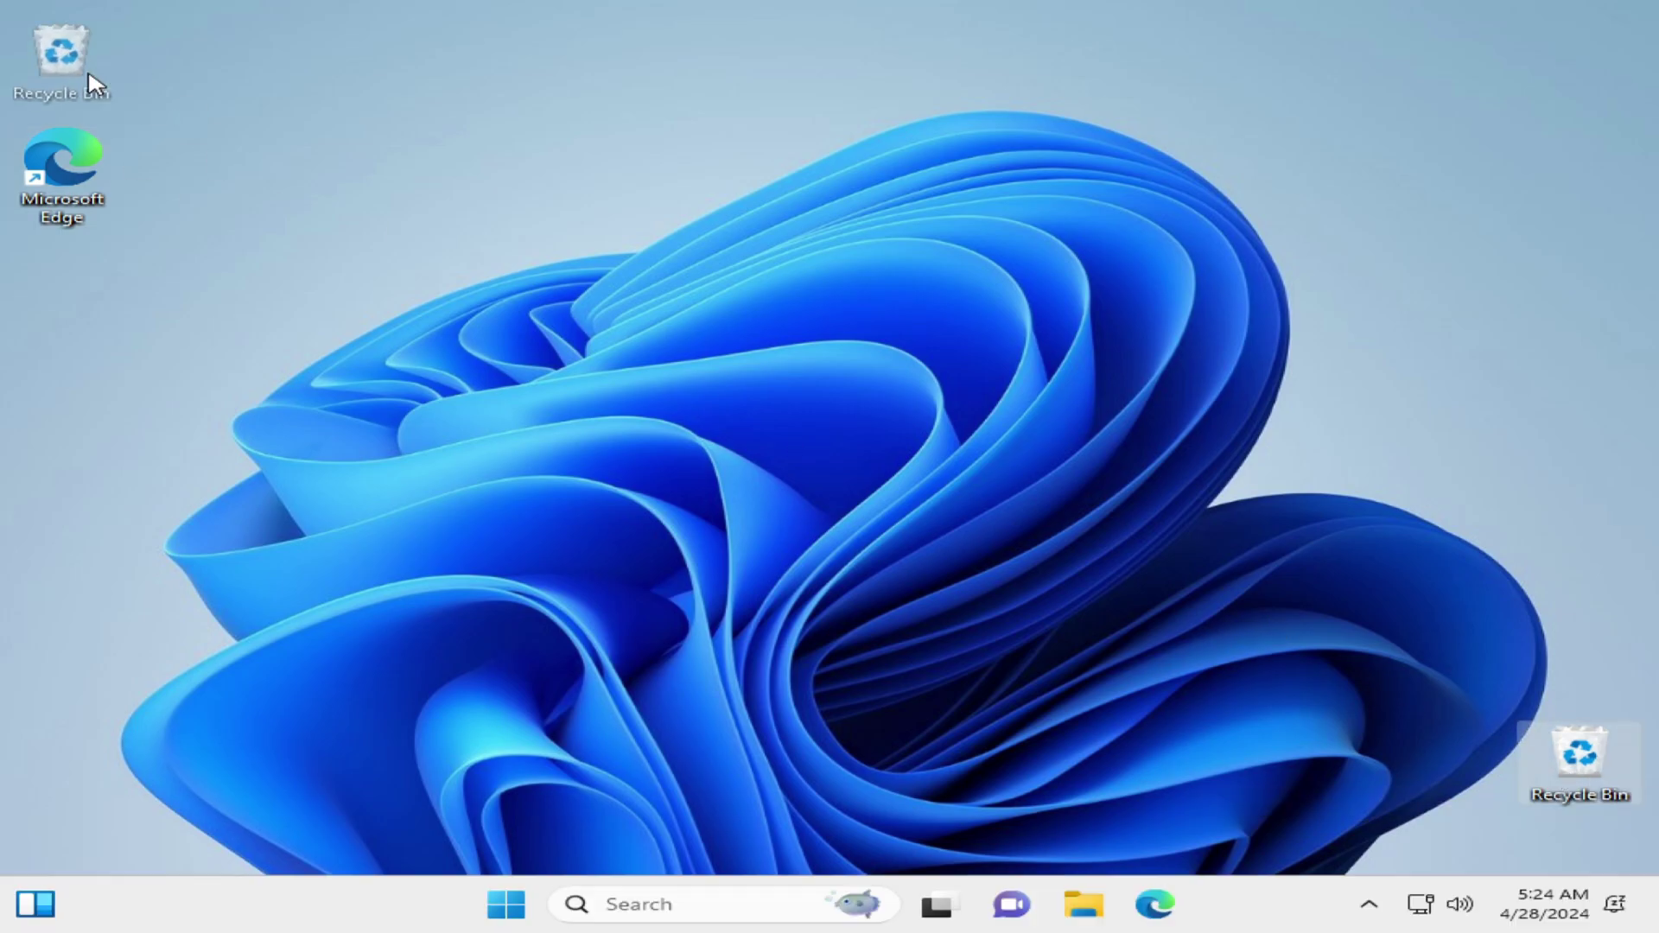
# Open This PC in File Explorer to view the Windows 11 and Windows Vista drives.
pyautogui.click(281, 10)
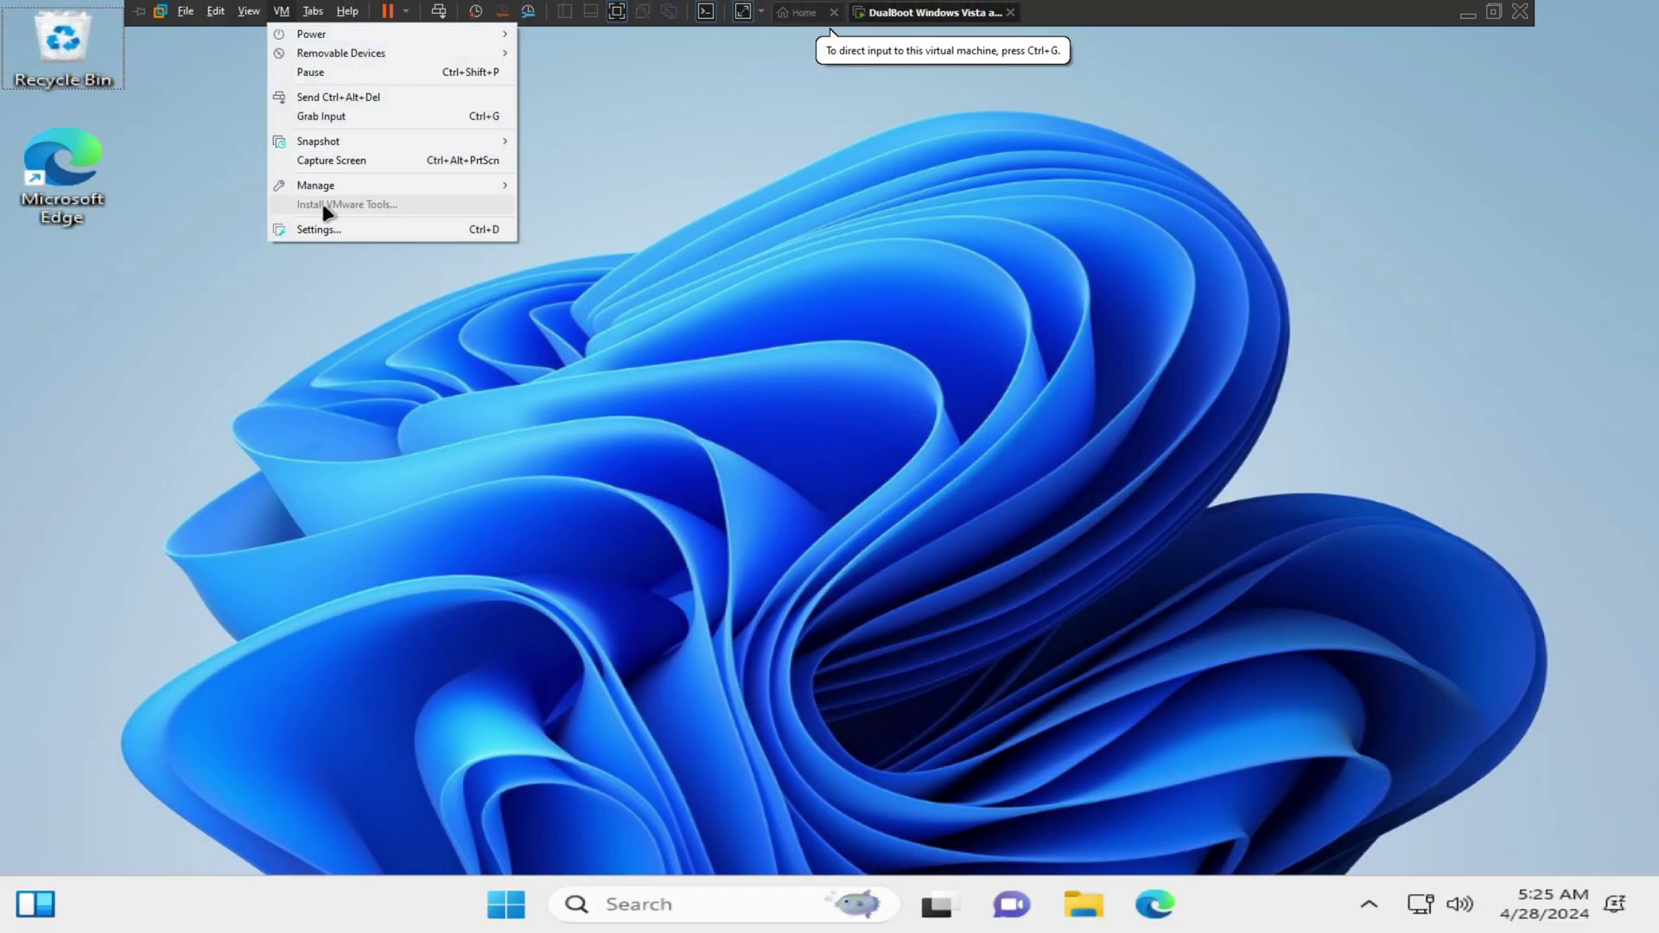
pyautogui.click(854, 579)
pyautogui.press('super+e')
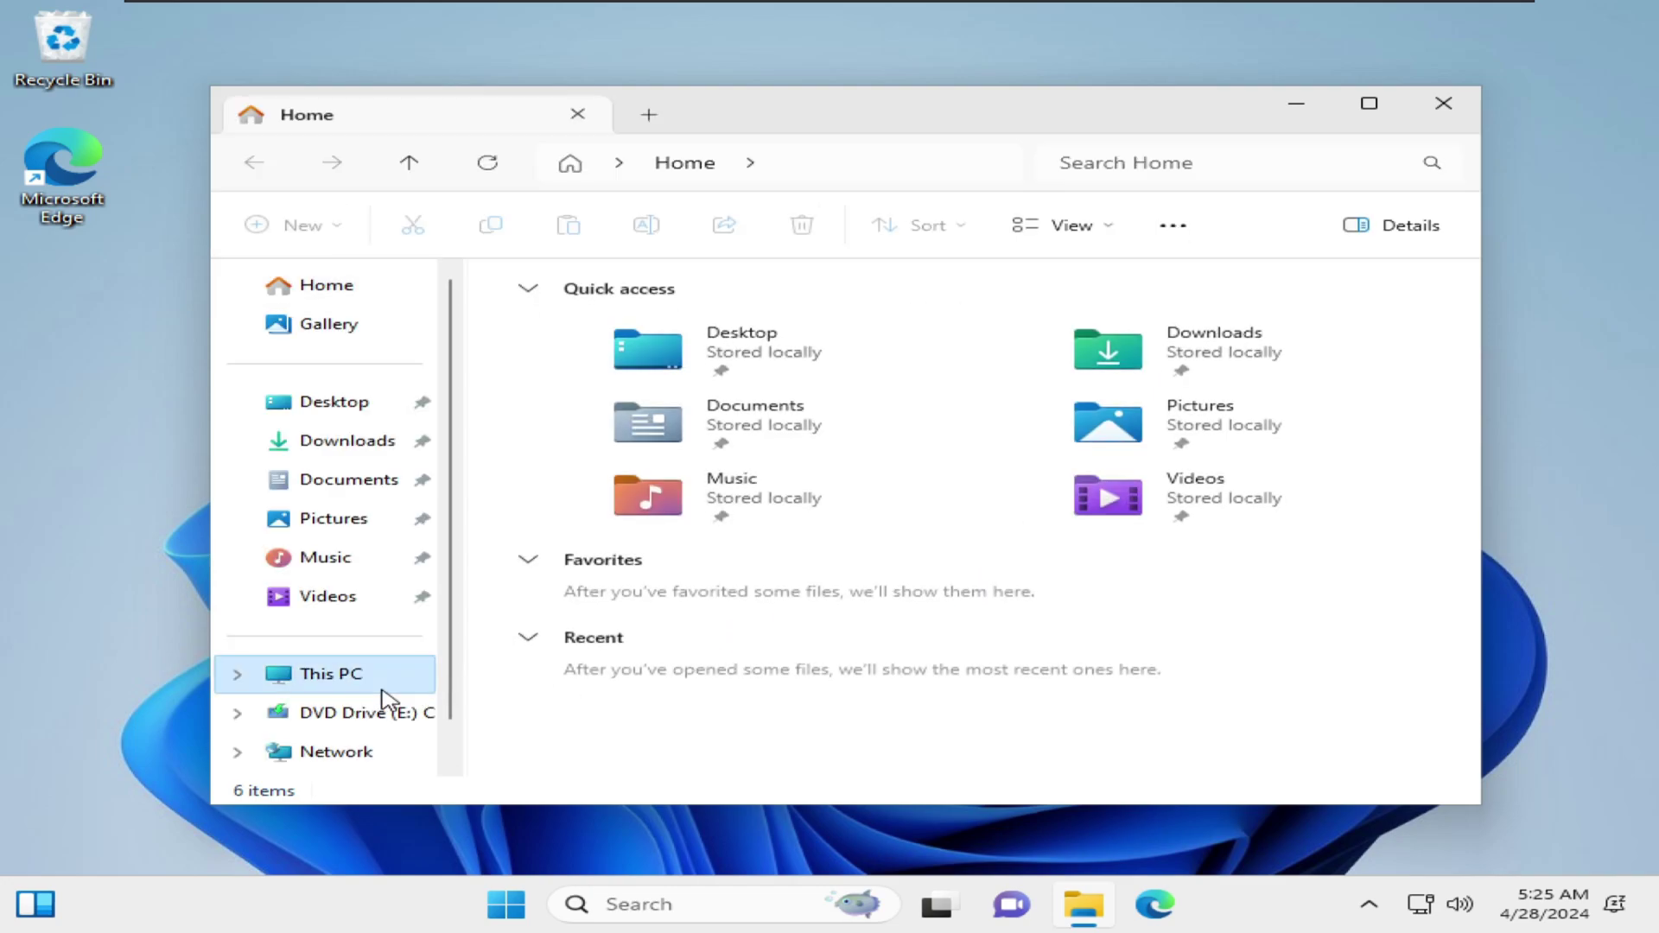
pyautogui.click(385, 681)
# Open the virtual machine's settings and start browsing for an ISO image for its CD/DVD drive.
pyautogui.click(281, 10)
pyautogui.click(281, 10)
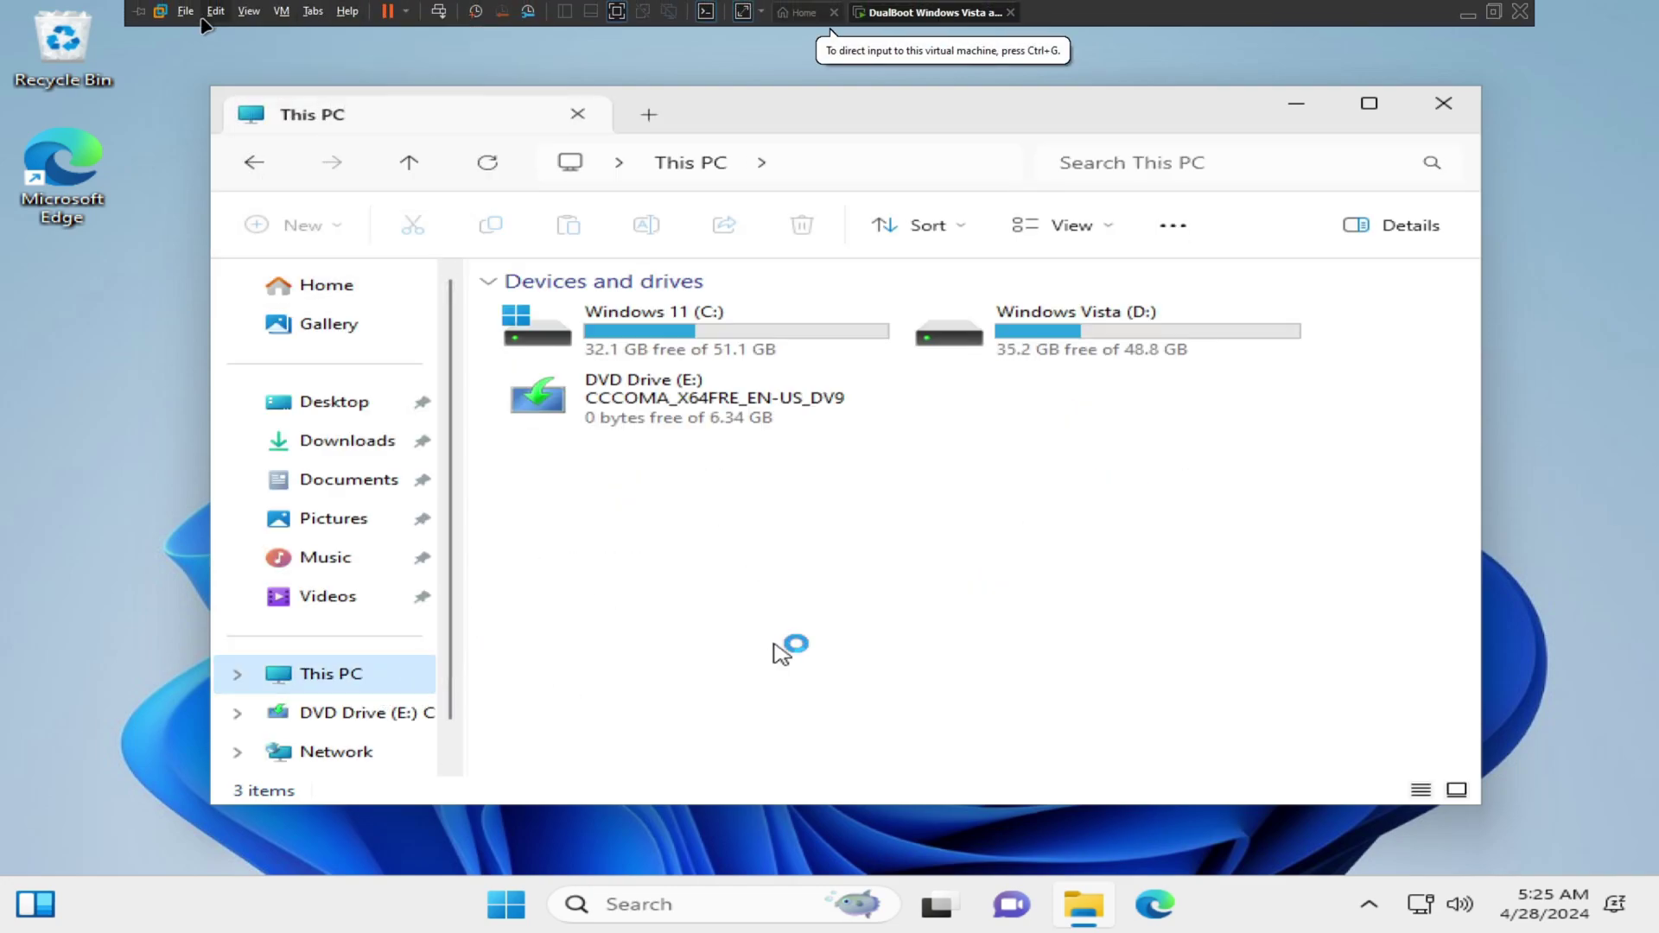
pyautogui.click(281, 11)
pyautogui.moveTo(388, 53)
pyautogui.click(821, 541)
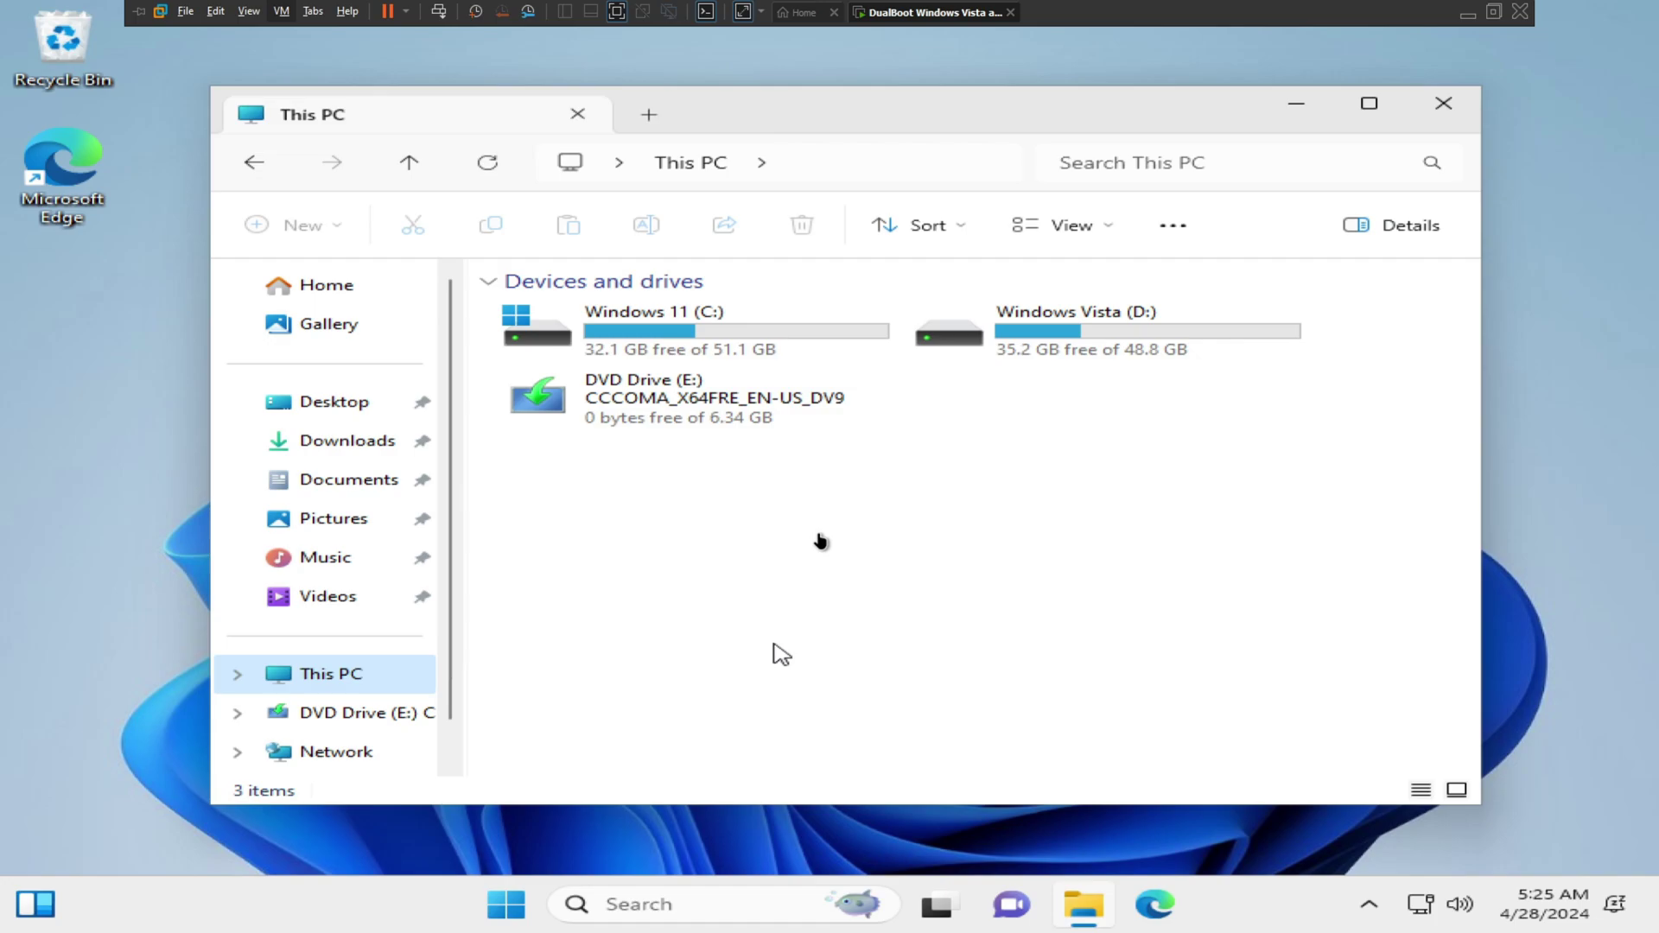
pyautogui.click(1089, 355)
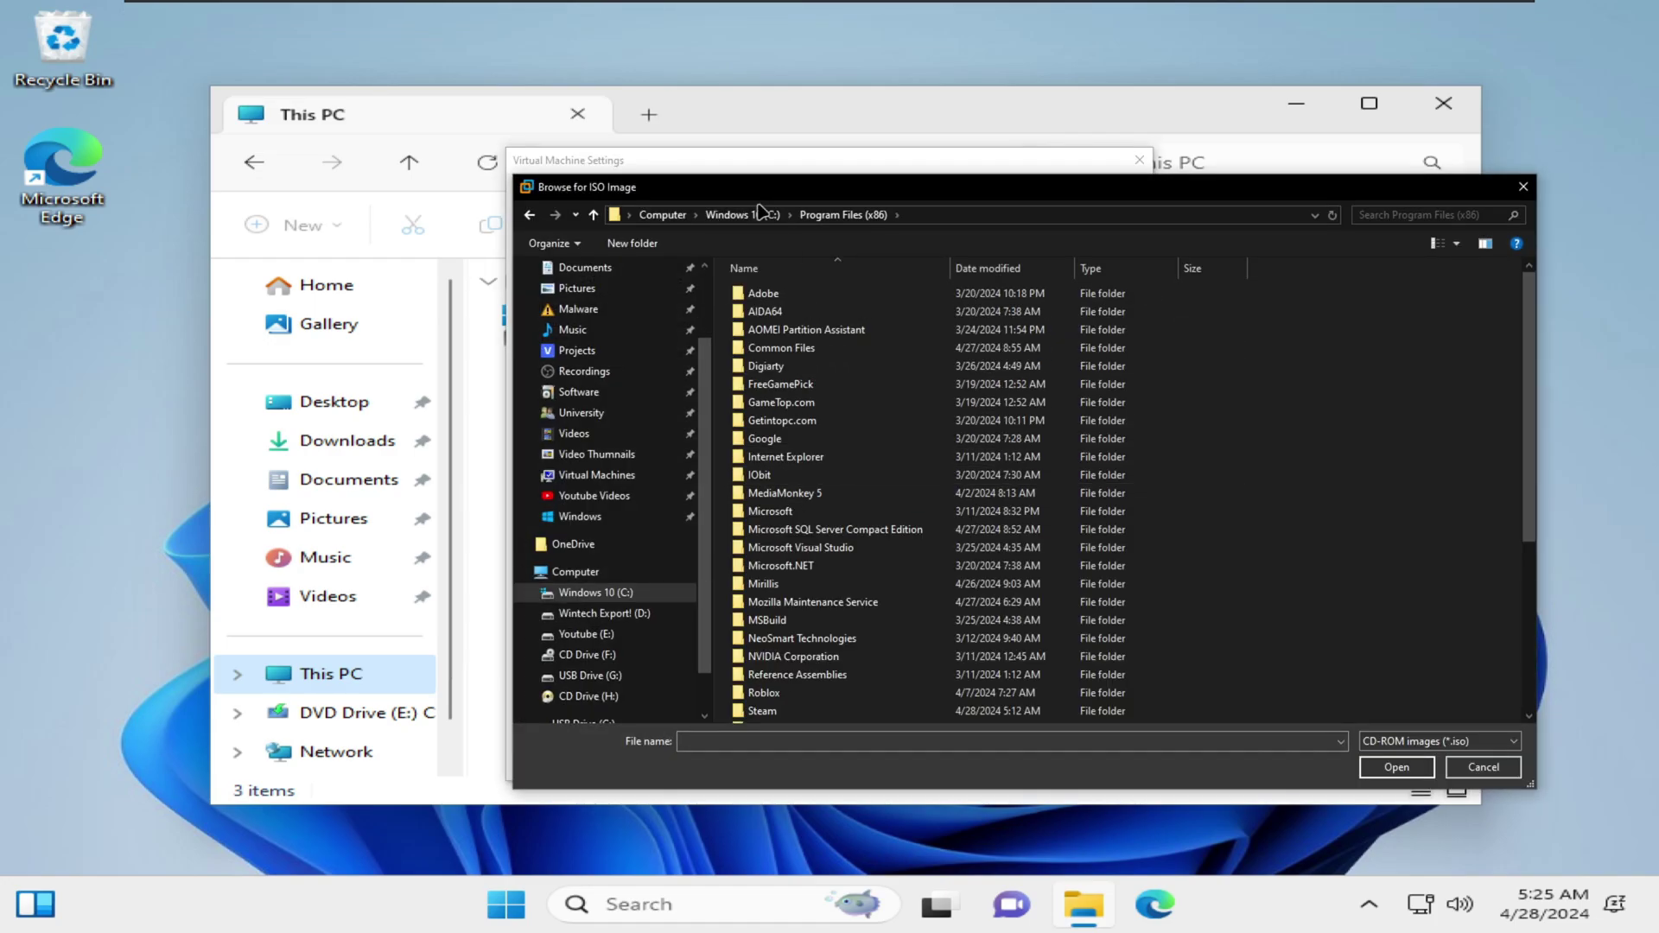
# Locate an ISO image in the program folders of the host's Windows 10 (C:) drive and attach it to the virtual CD/DVD drive.
pyautogui.click(752, 214)
pyautogui.click(828, 477)
pyautogui.click(830, 474)
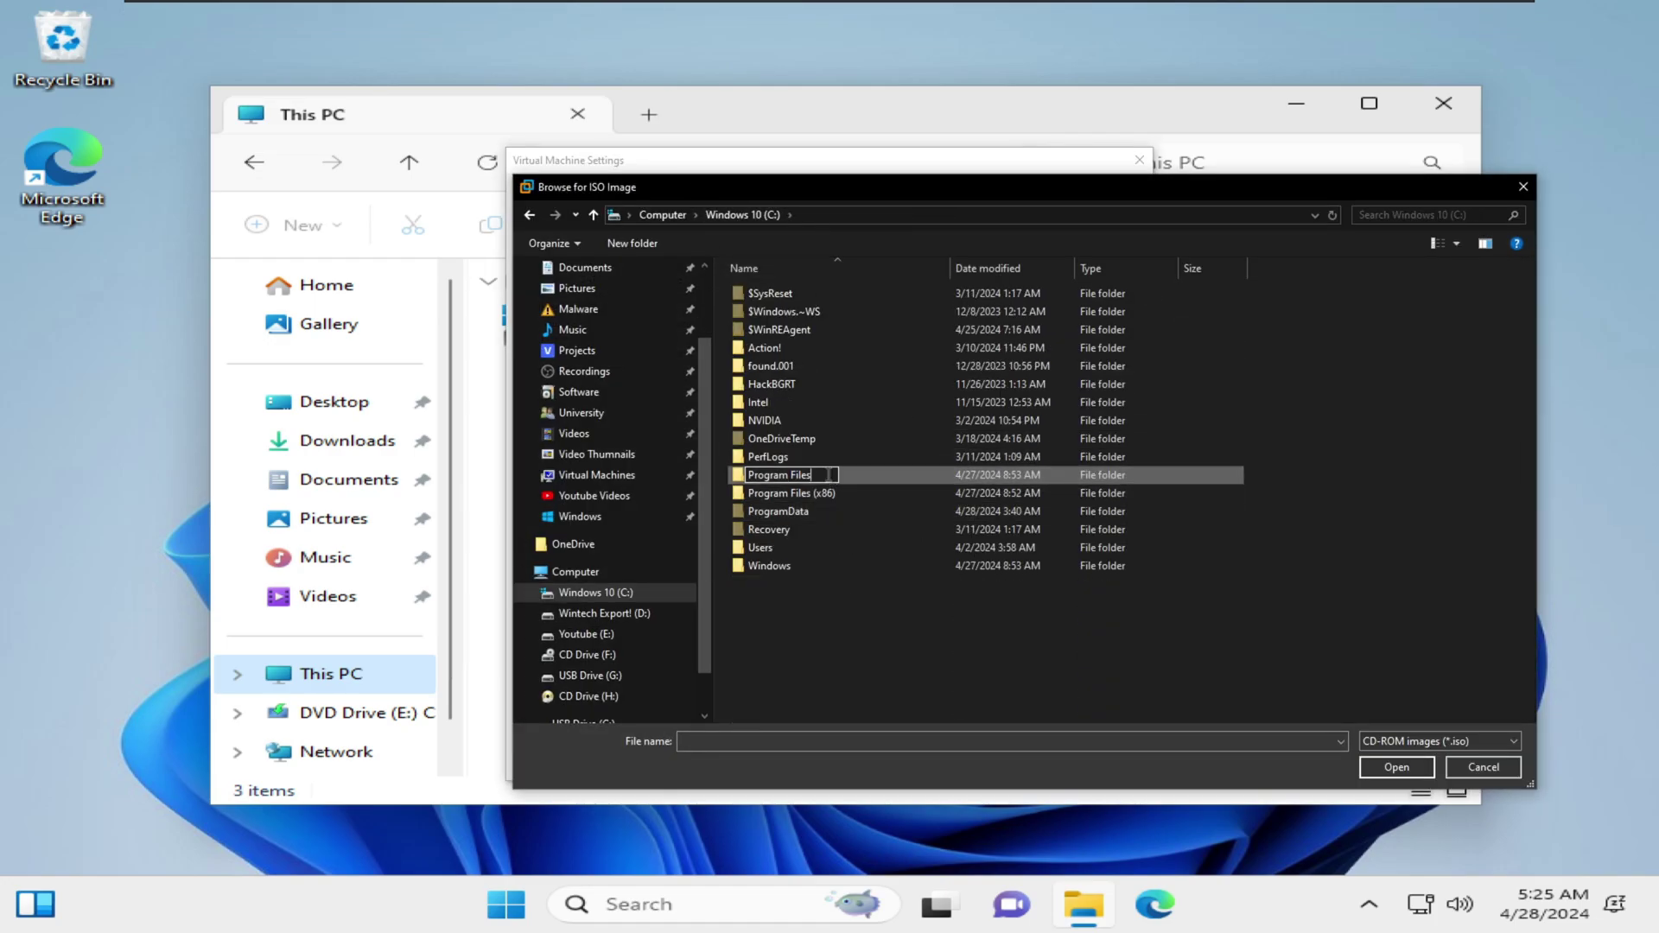
pyautogui.scroll(-10, 795, 622)
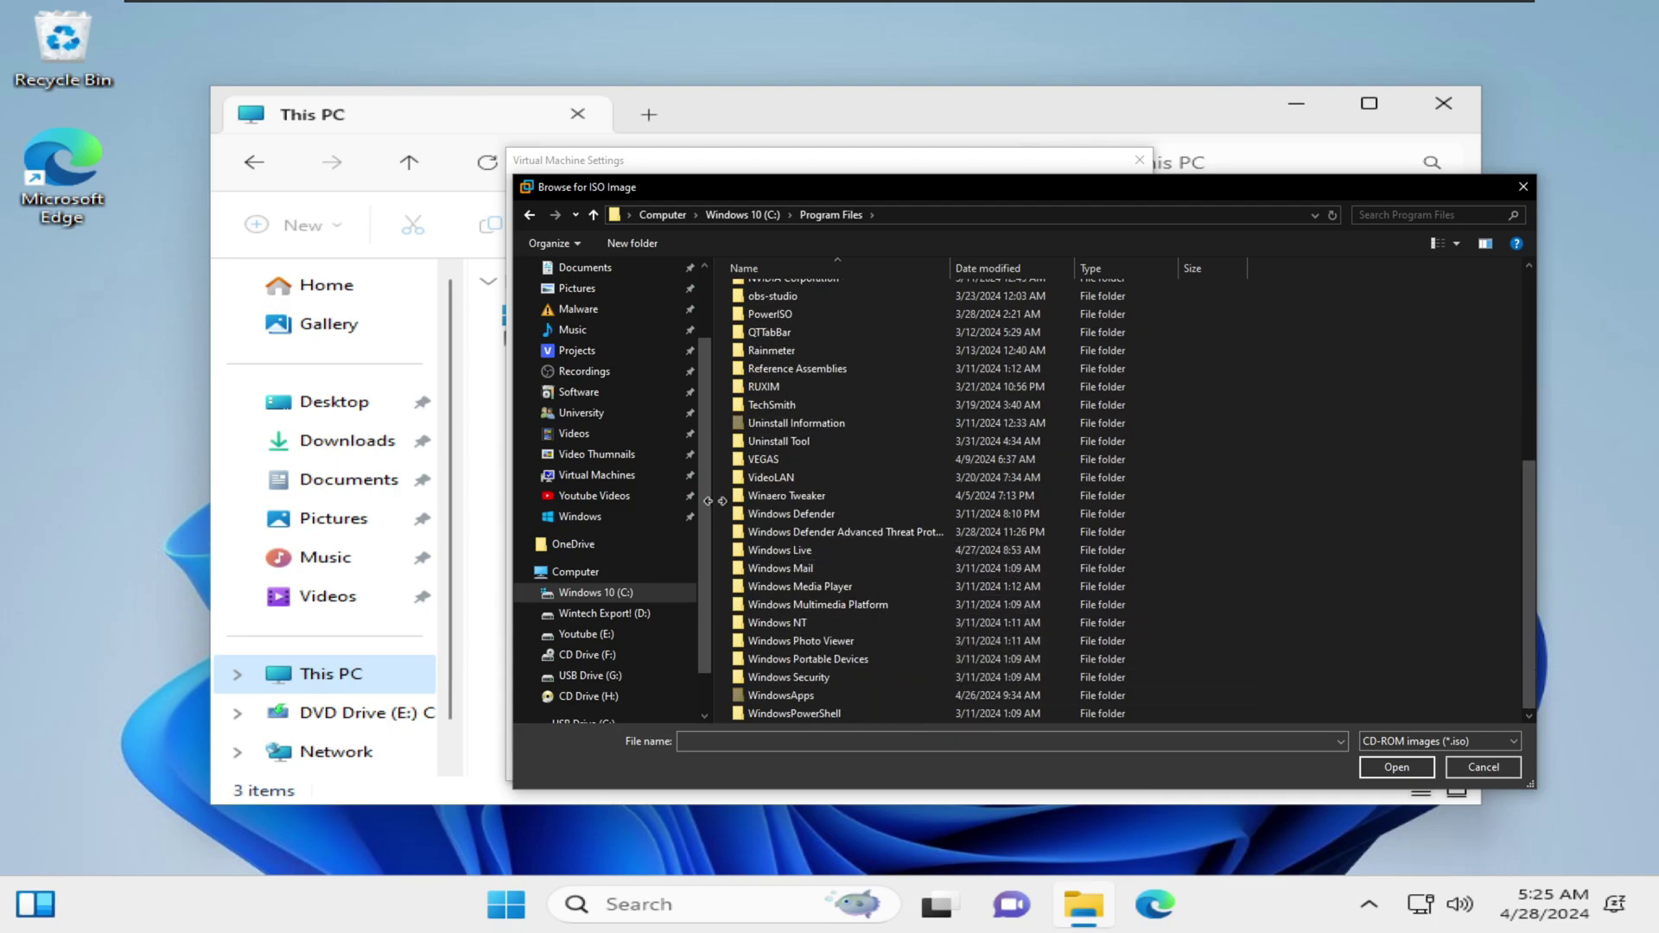
pyautogui.click(790, 214)
pyautogui.click(825, 419)
pyautogui.doubleClick(855, 677)
pyautogui.doubleClick(819, 313)
pyautogui.doubleClick(821, 590)
pyautogui.click(974, 765)
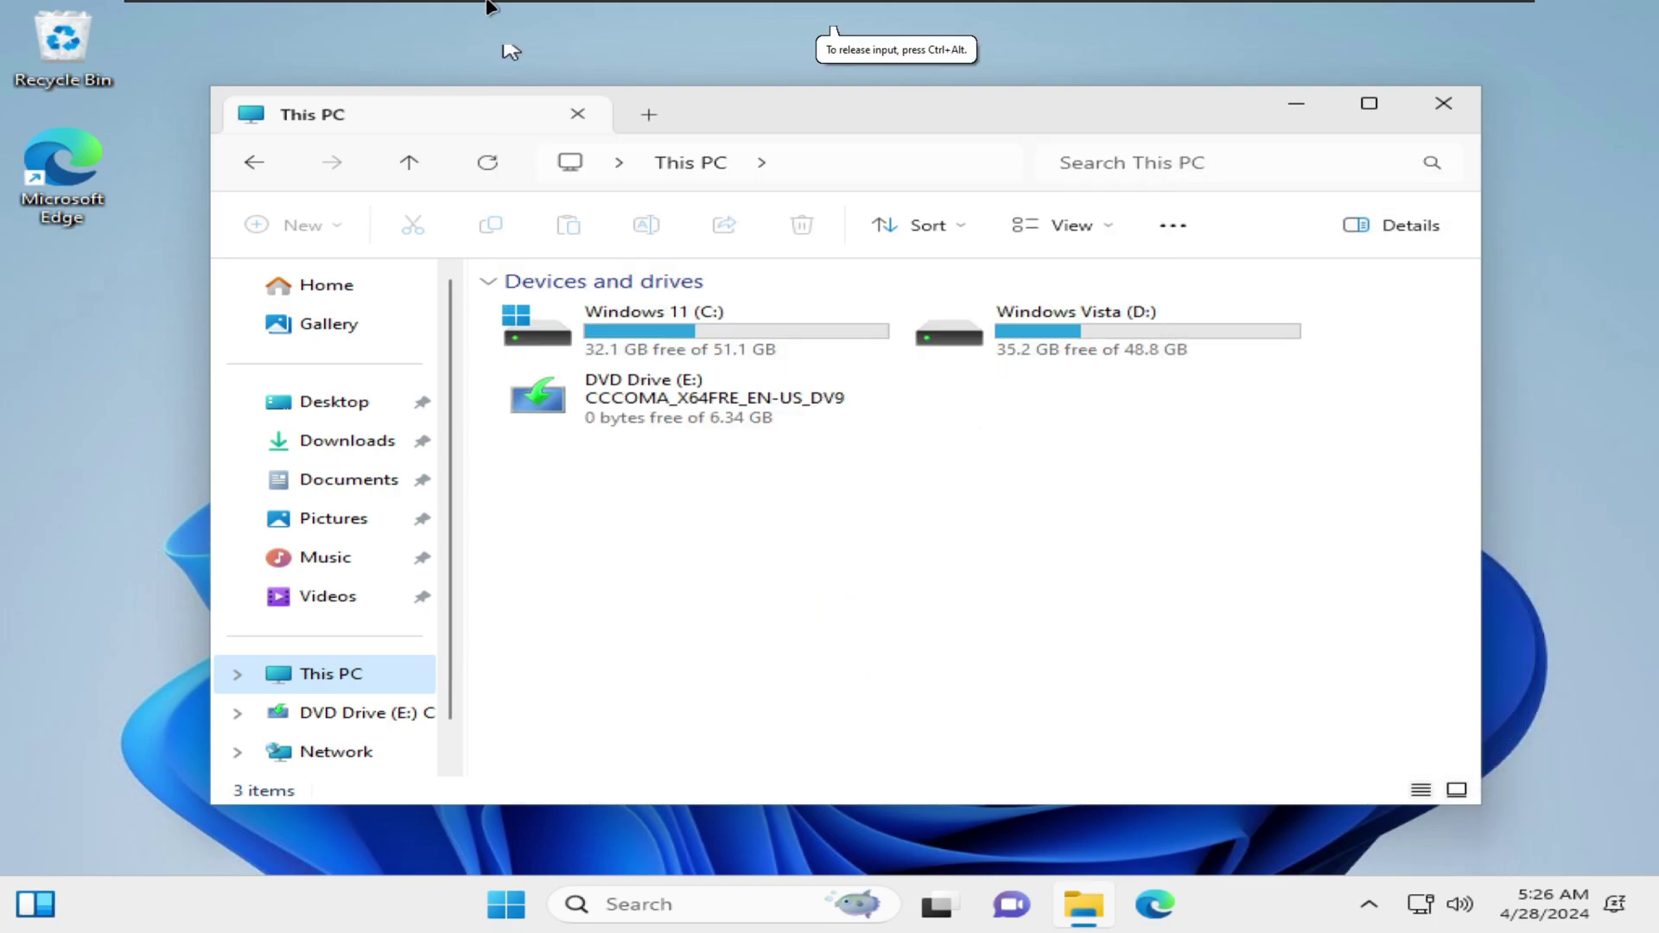
# Run the installer from DVD Drive (E:) in This PC and approve the elevation request.
pyautogui.click(244, 9)
pyautogui.click(648, 396)
pyautogui.rightClick(649, 399)
pyautogui.click(729, 442)
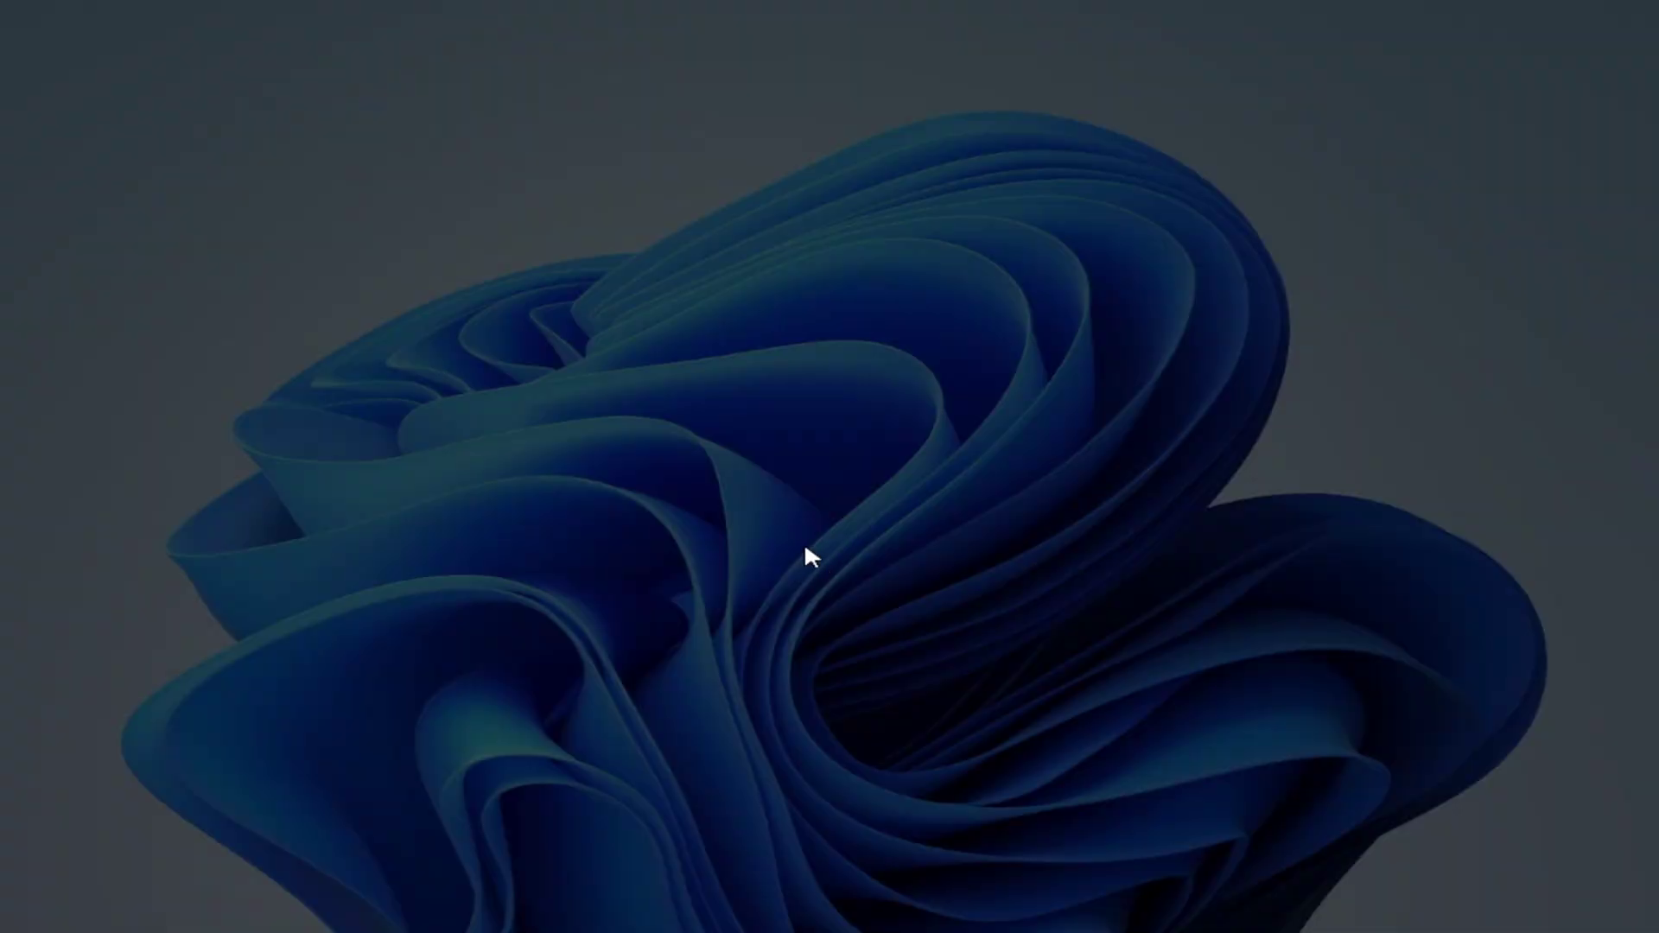
pyautogui.click(728, 644)
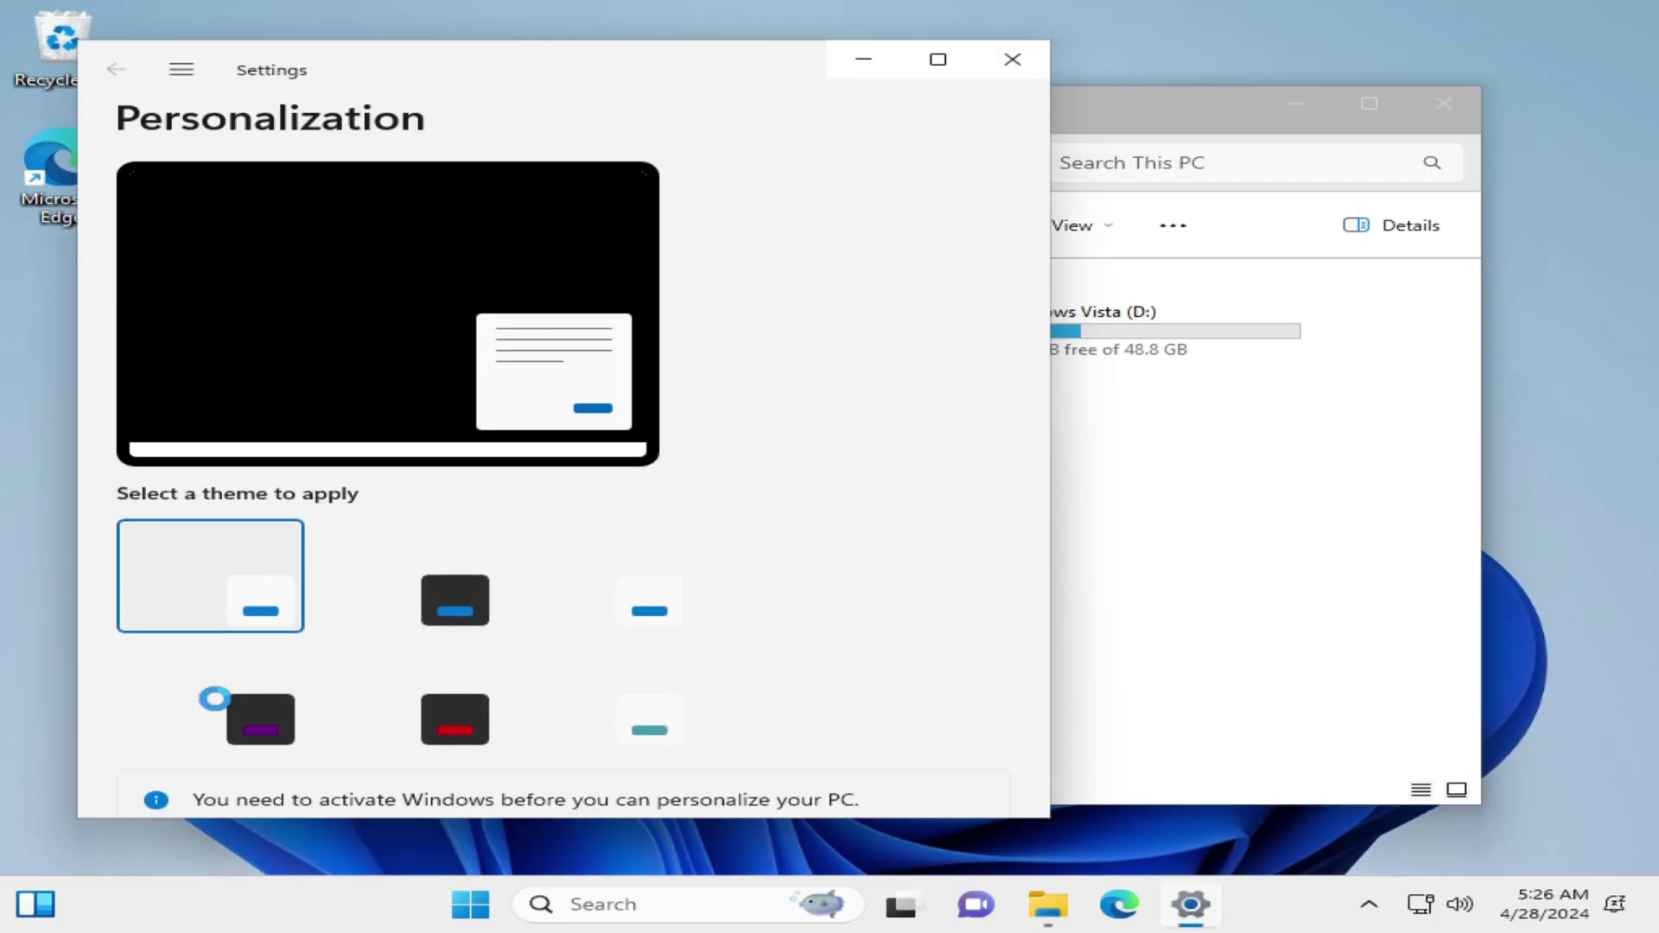
# Close the Personalization settings and minimize the This PC window.
pyautogui.click(1010, 63)
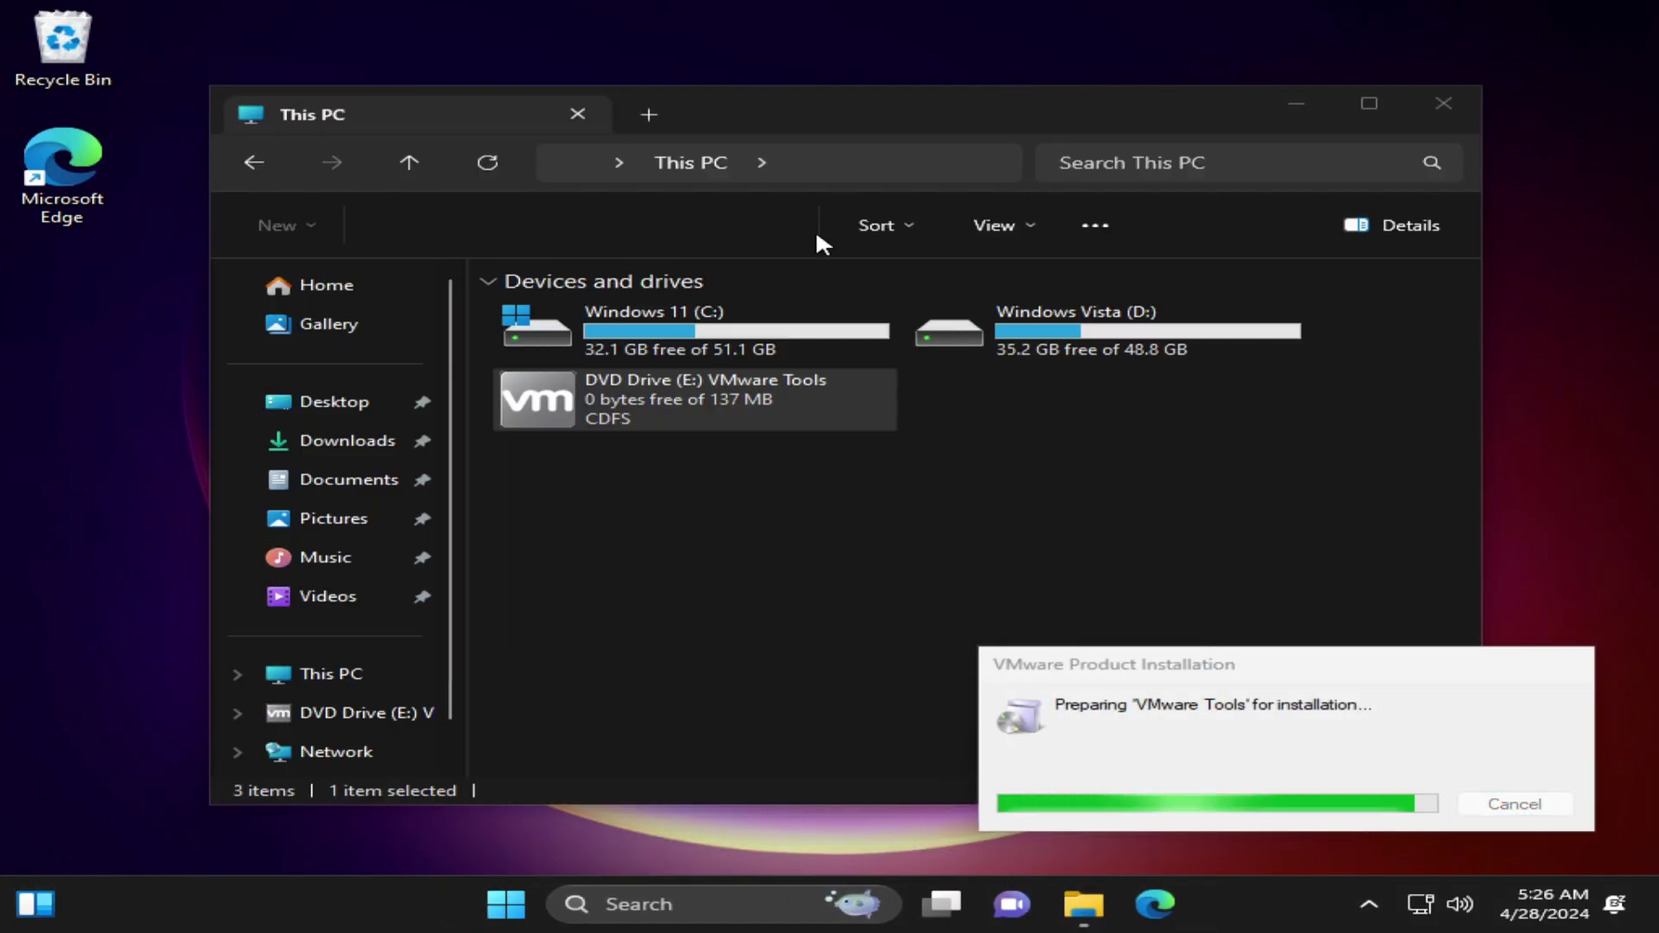
pyautogui.click(1313, 115)
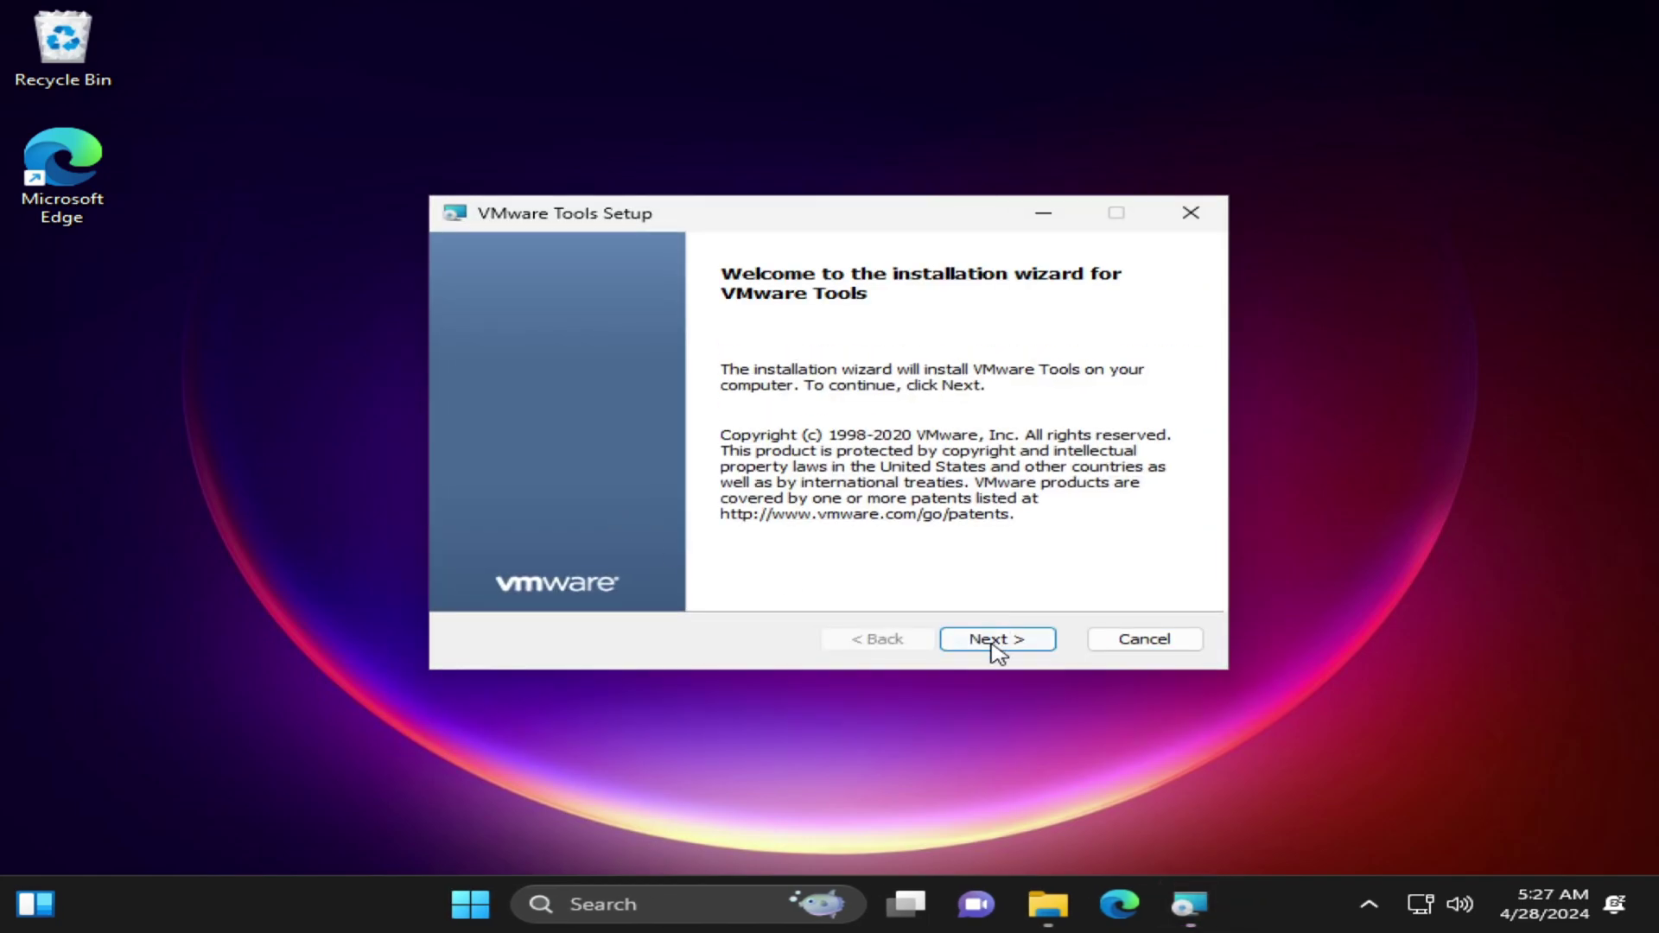
# Install VMware Tools with the setup wizard's default options, declining to cancel the running installation.
pyautogui.click(993, 640)
pyautogui.click(986, 641)
pyautogui.click(983, 643)
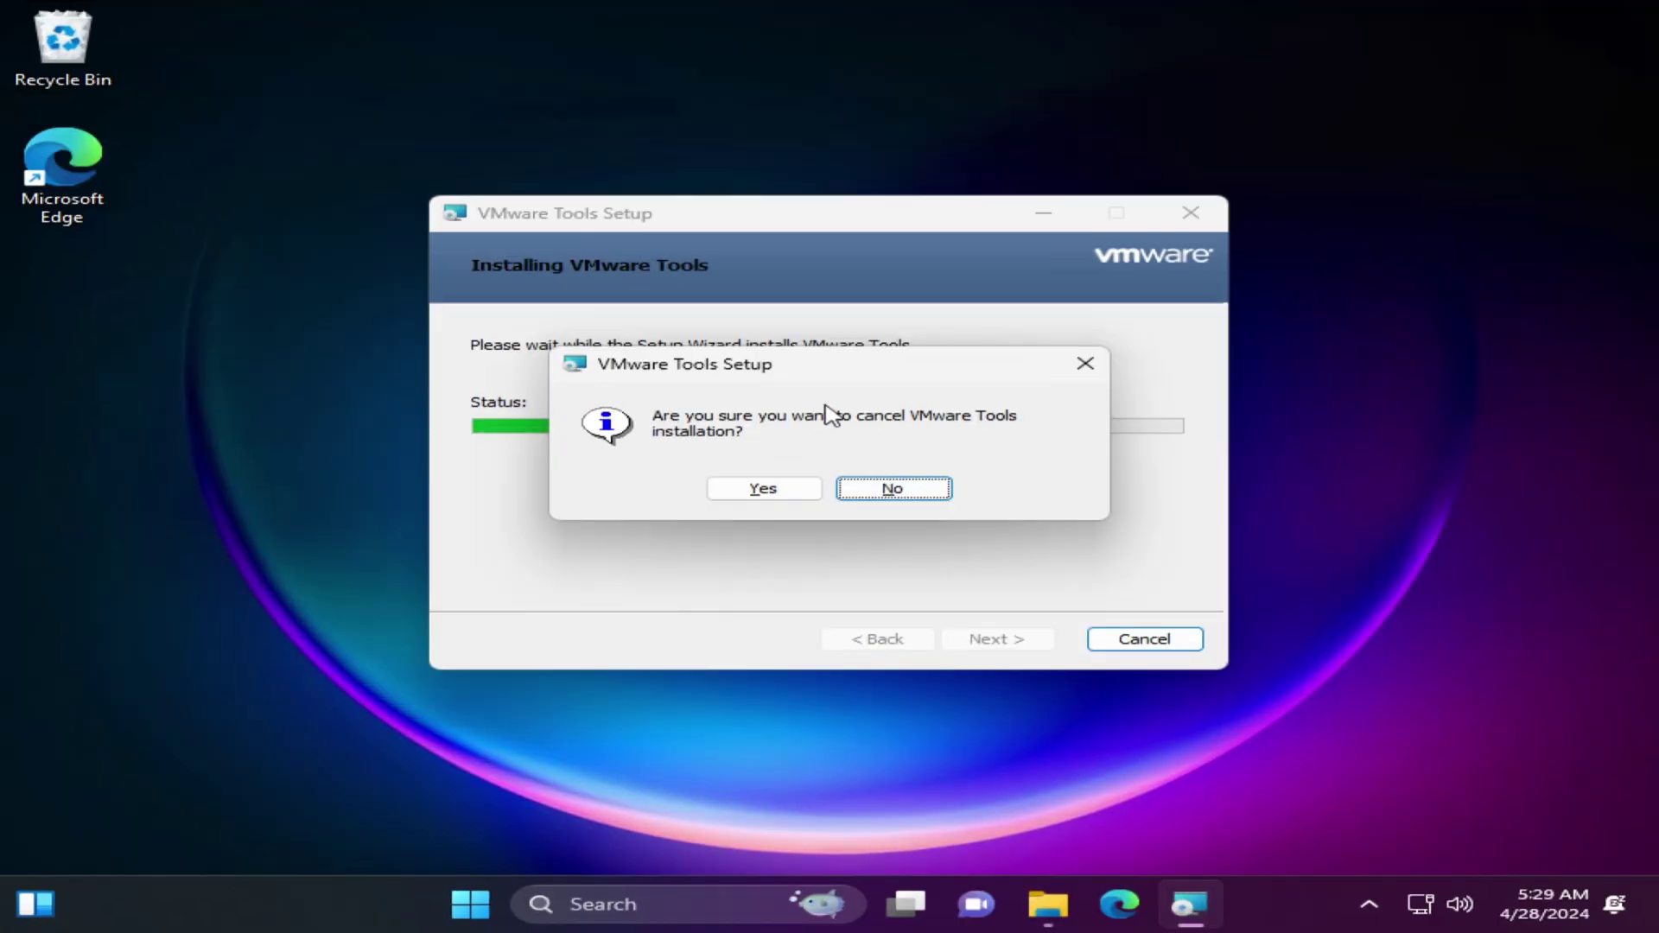
pyautogui.click(930, 486)
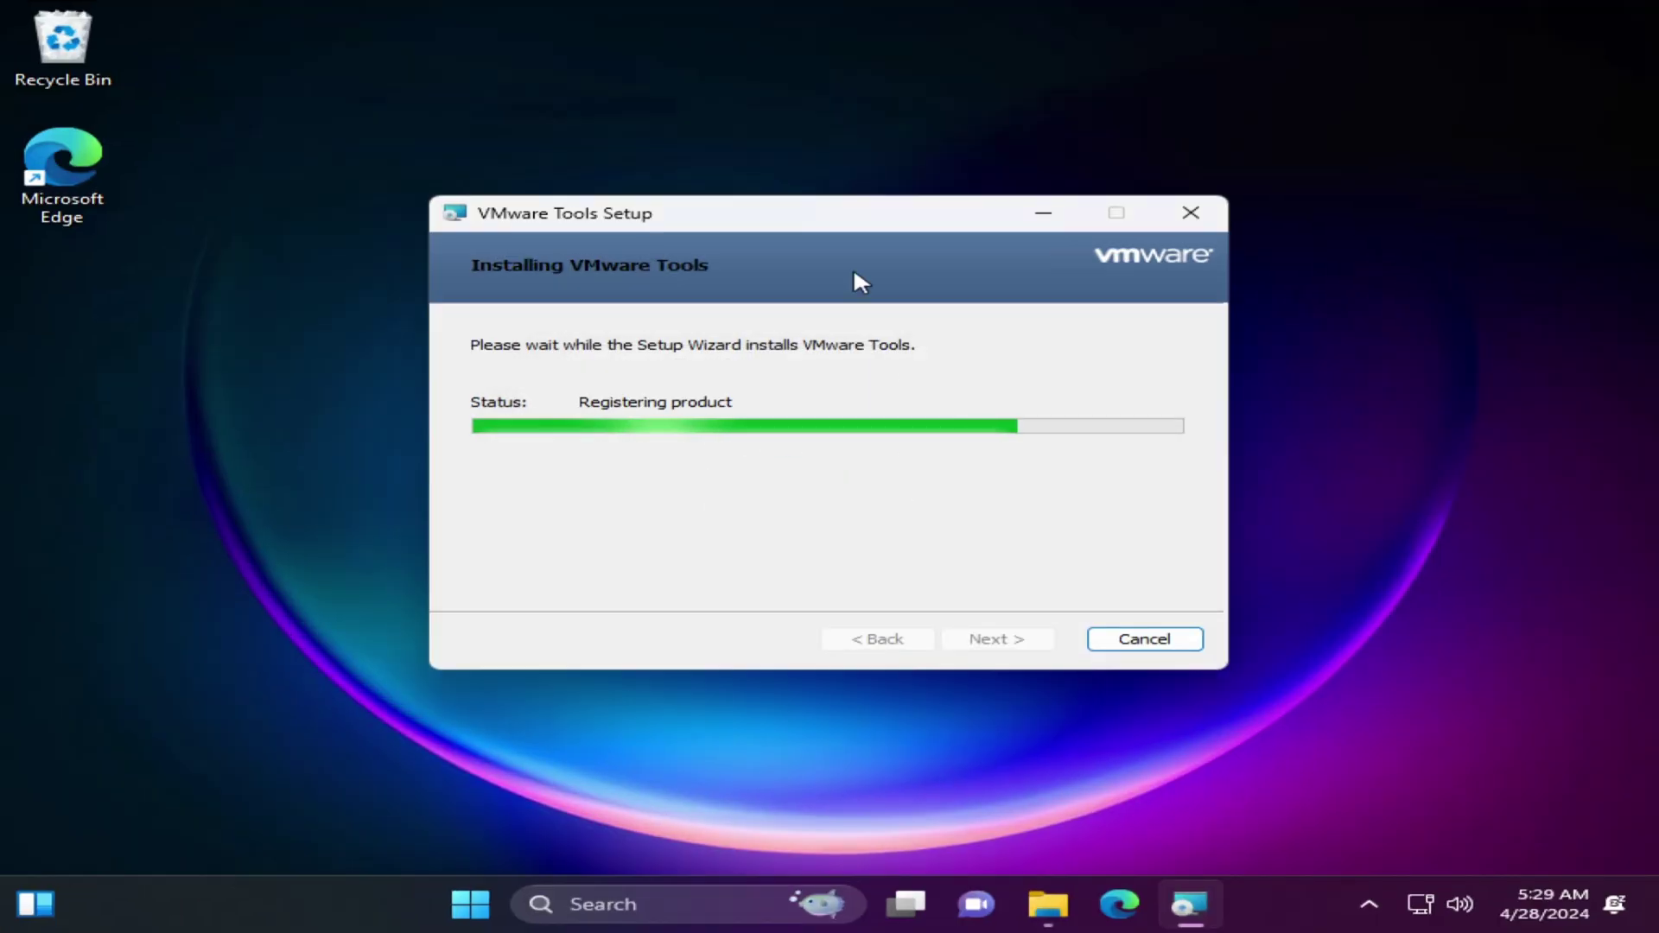
# Set the Windows 11 display resolution to 1920 × 1080 and keep the change.
pyautogui.rightClick(371, 266)
pyautogui.click(453, 526)
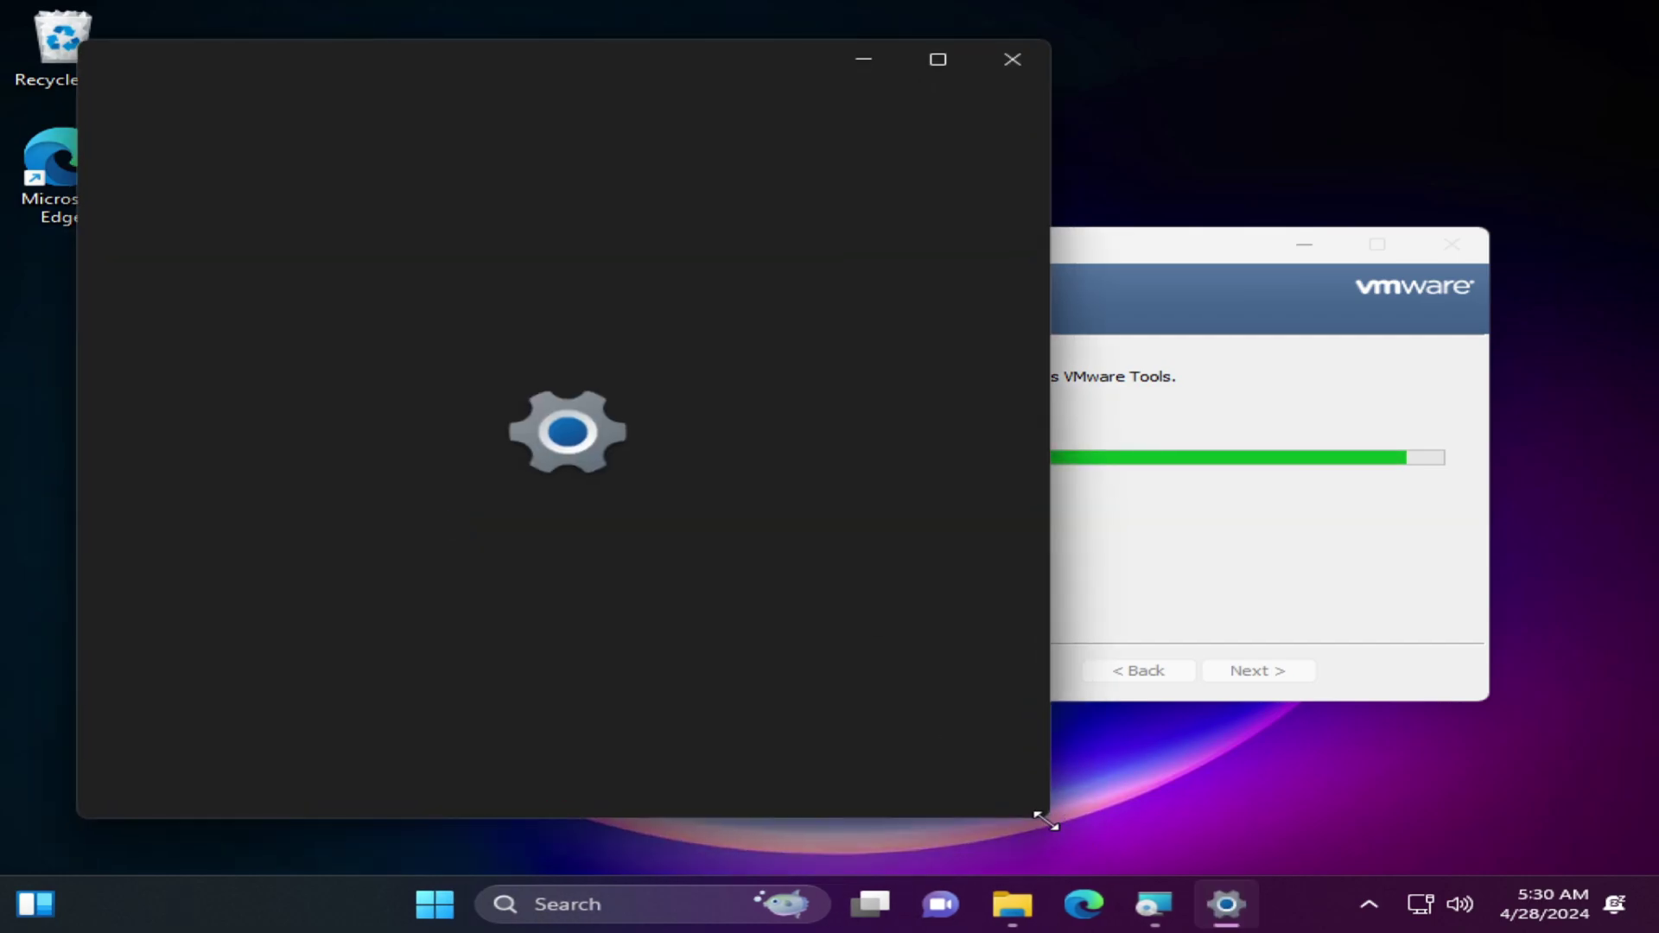
pyautogui.moveTo(1049, 815); pyautogui.dragTo(1403, 837)
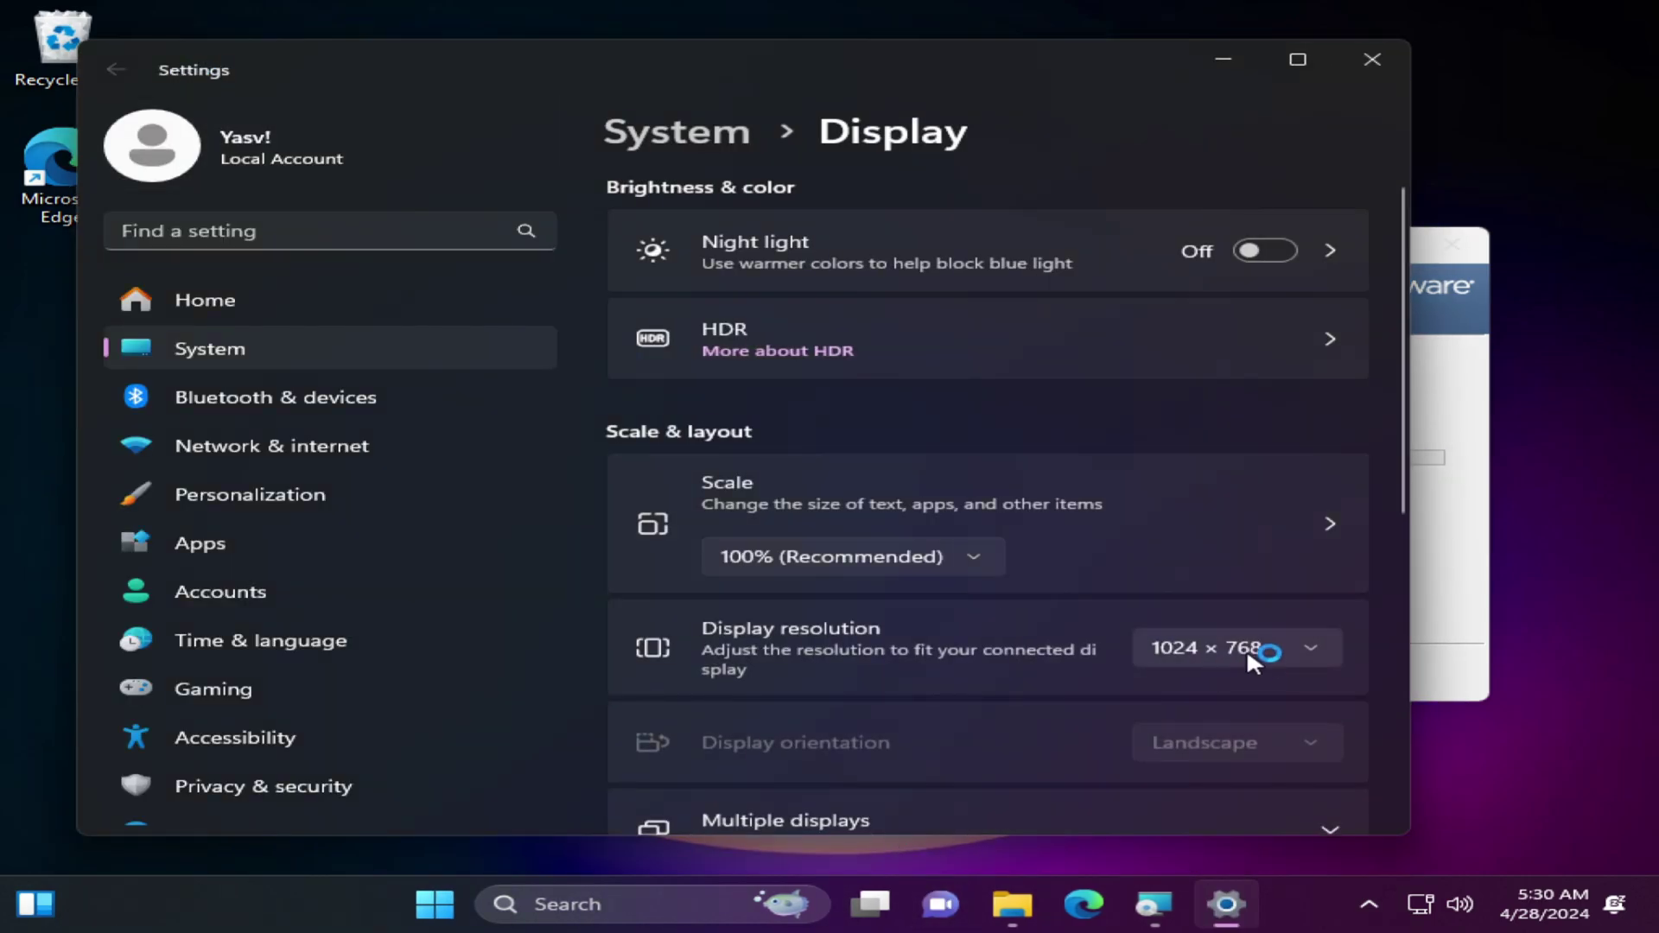
pyautogui.click(1246, 648)
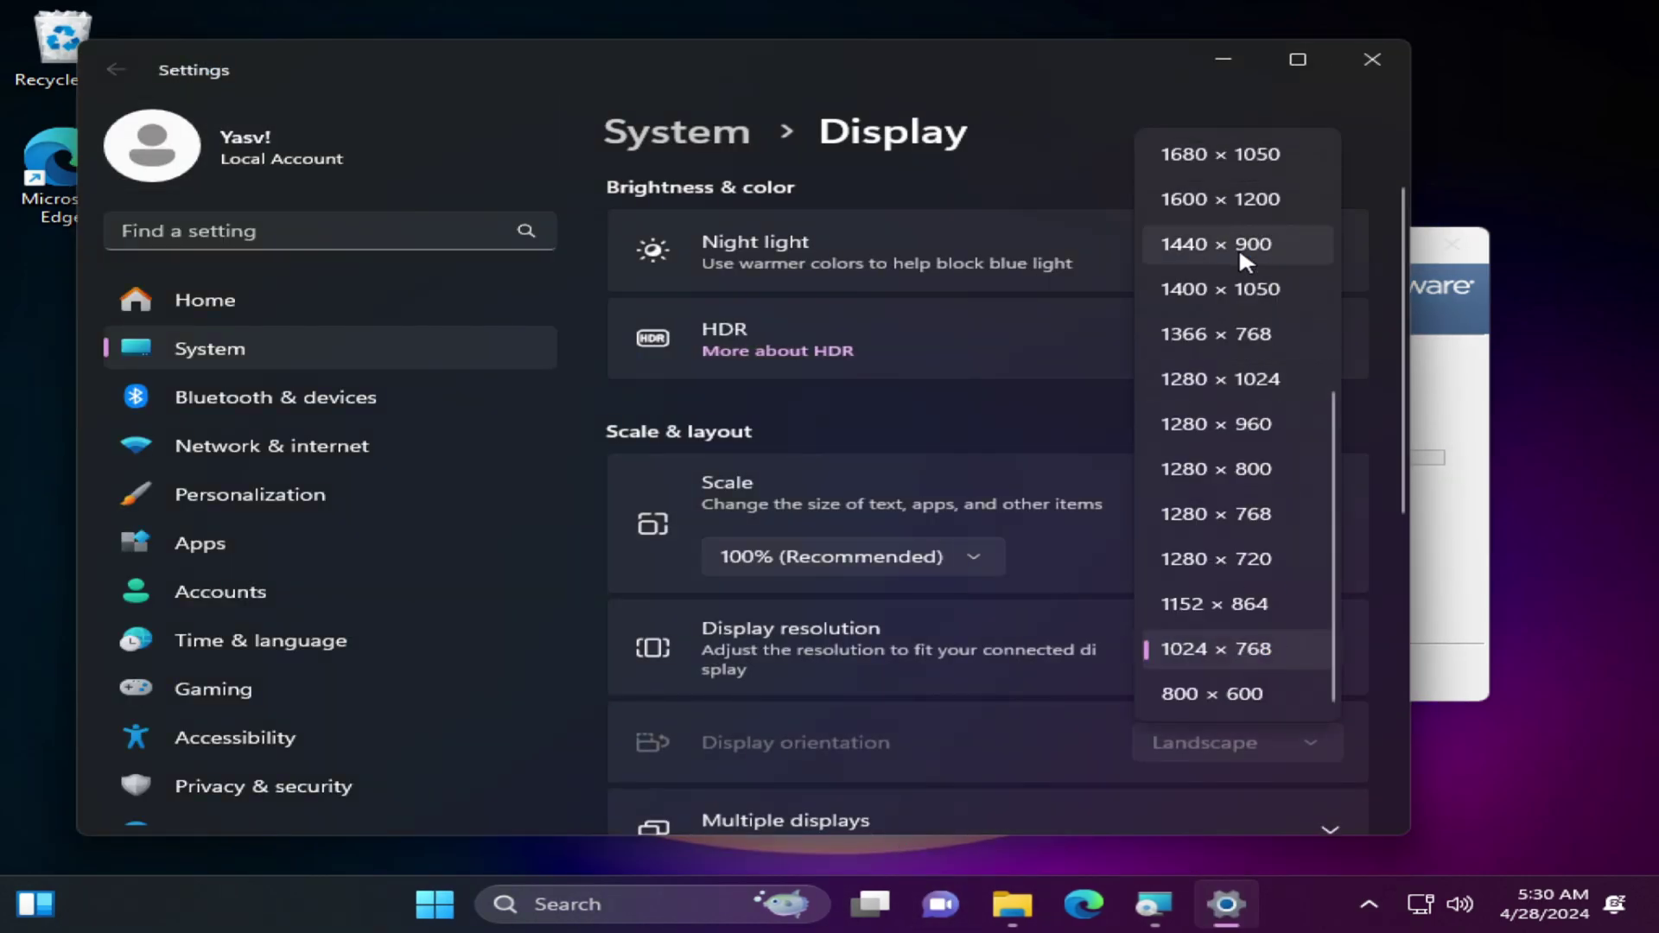
pyautogui.scroll(5, 1296, 242)
pyautogui.click(1236, 450)
pyautogui.click(350, 378)
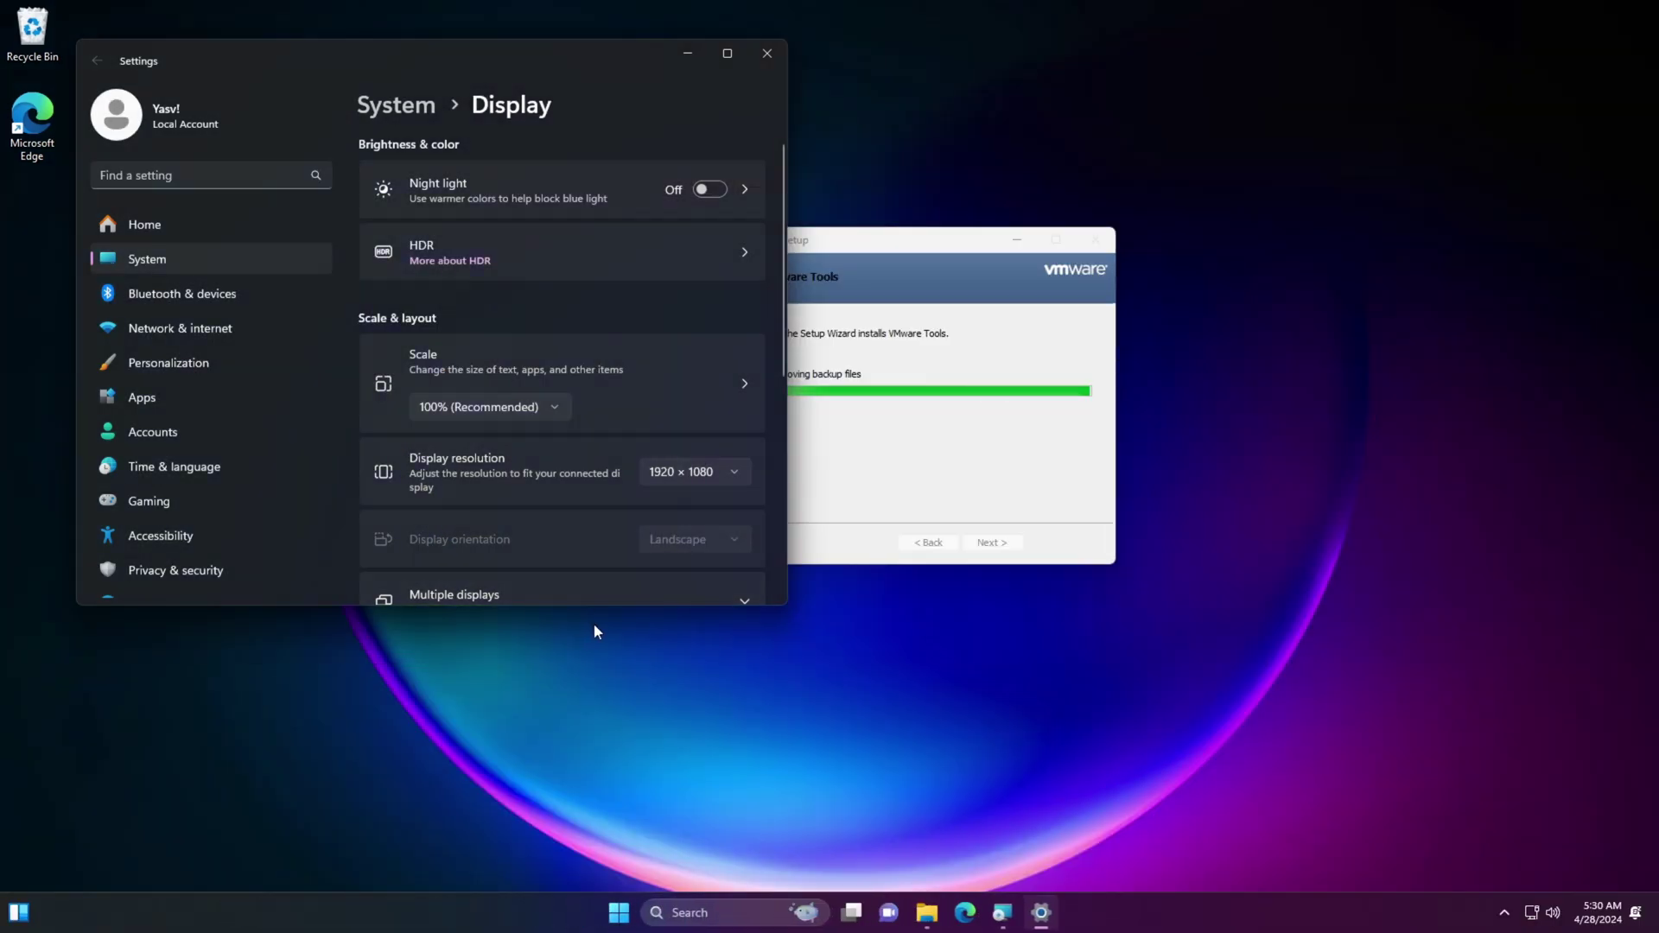
# Move the VMware Tools Setup window aside and run winver to show the Windows 11 version.
pyautogui.click(937, 323)
pyautogui.moveTo(864, 240); pyautogui.dragTo(1266, 347)
pyautogui.moveTo(902, 433); pyautogui.dragTo(744, 536)
pyautogui.press('super+r')
pyautogui.press('Return')
# Try to run Windows Vista's winver.exe from the D:\windows folder, correcting its path in the Run dialog.
pyautogui.press('super+r')
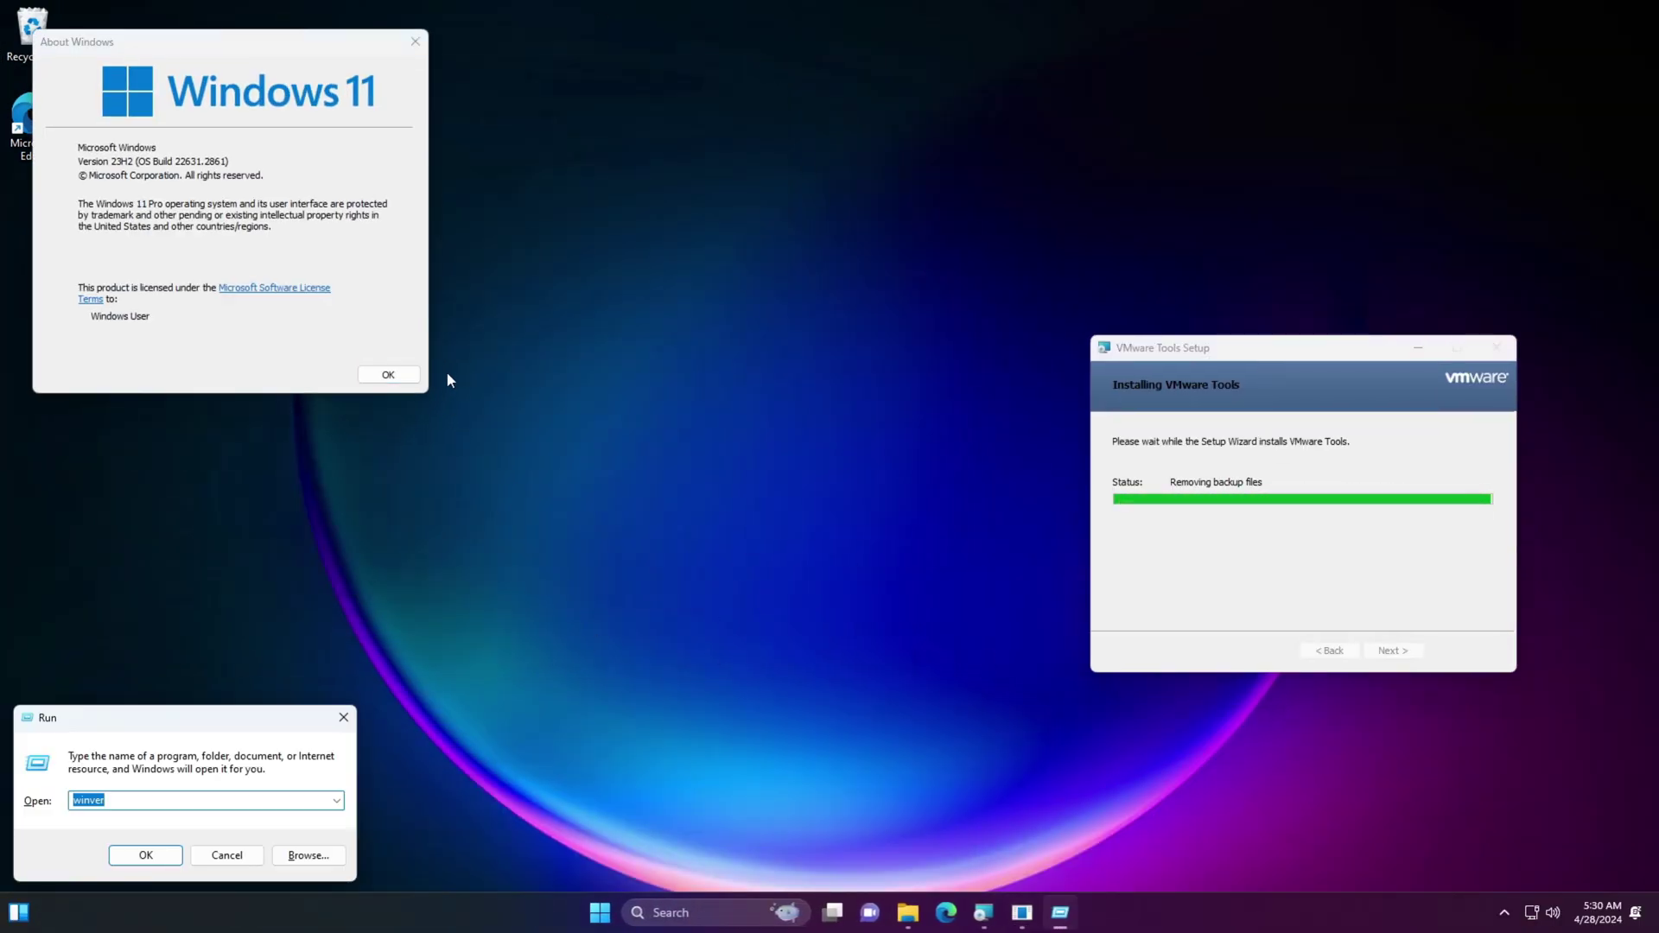
pyautogui.write('D:\\windows\\winver')
pyautogui.press('Return')
pyautogui.press('Return')
pyautogui.click(283, 802)
pyautogui.write('.exe')
pyautogui.click(141, 801)
pyautogui.write('sy')
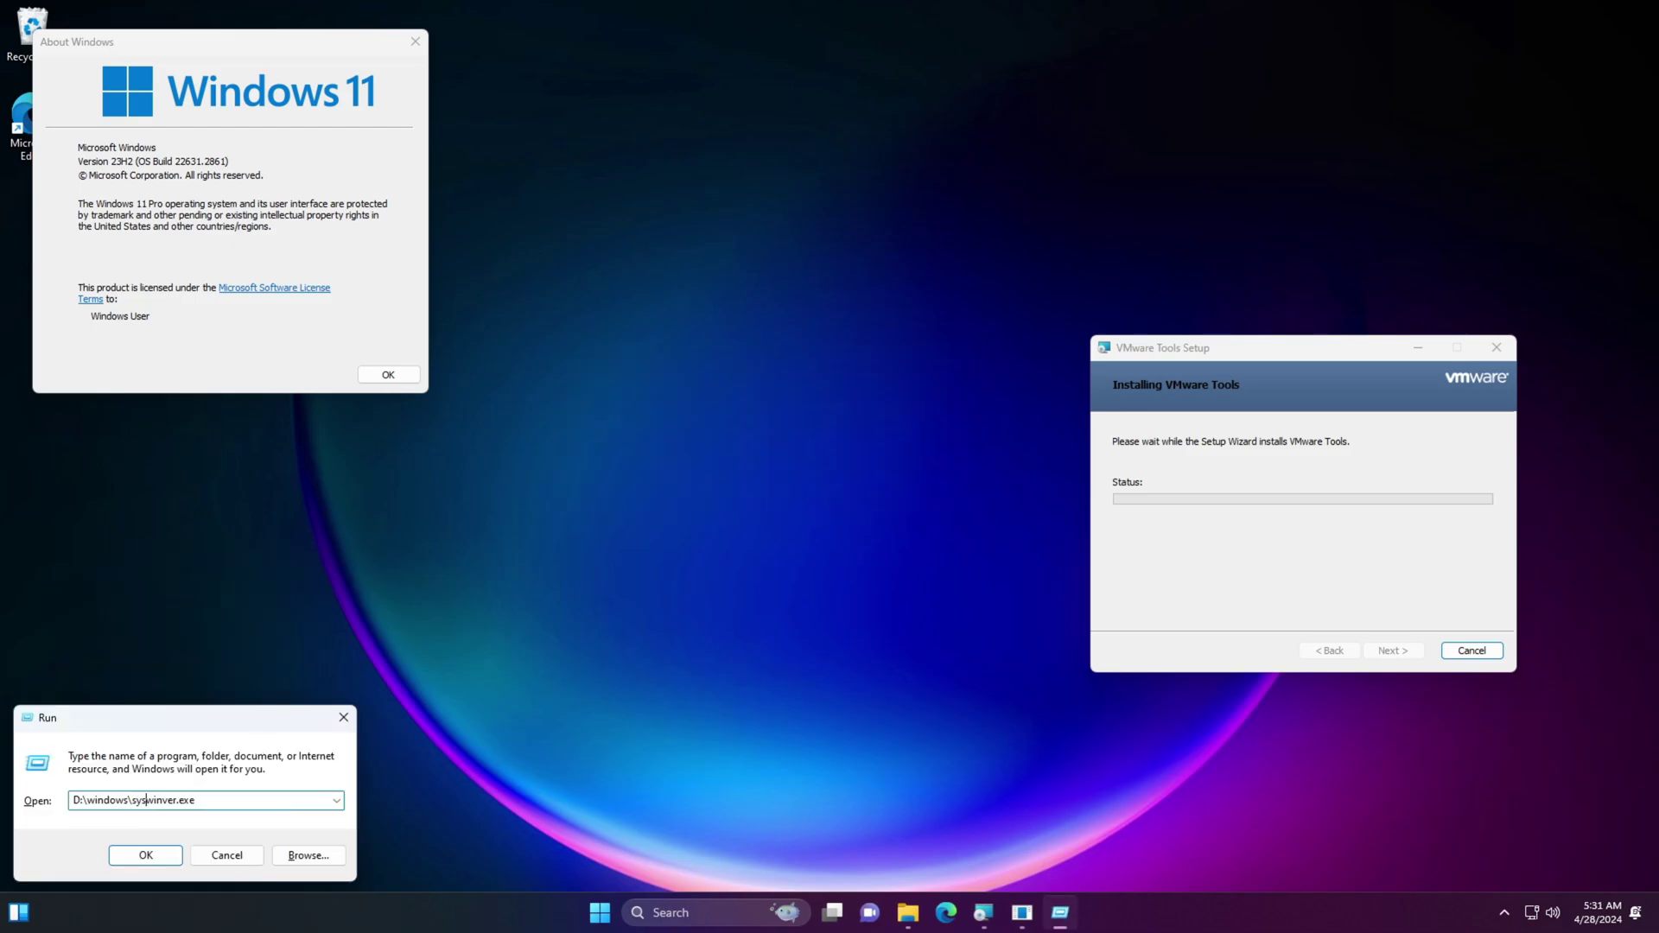
pyautogui.press('Return')
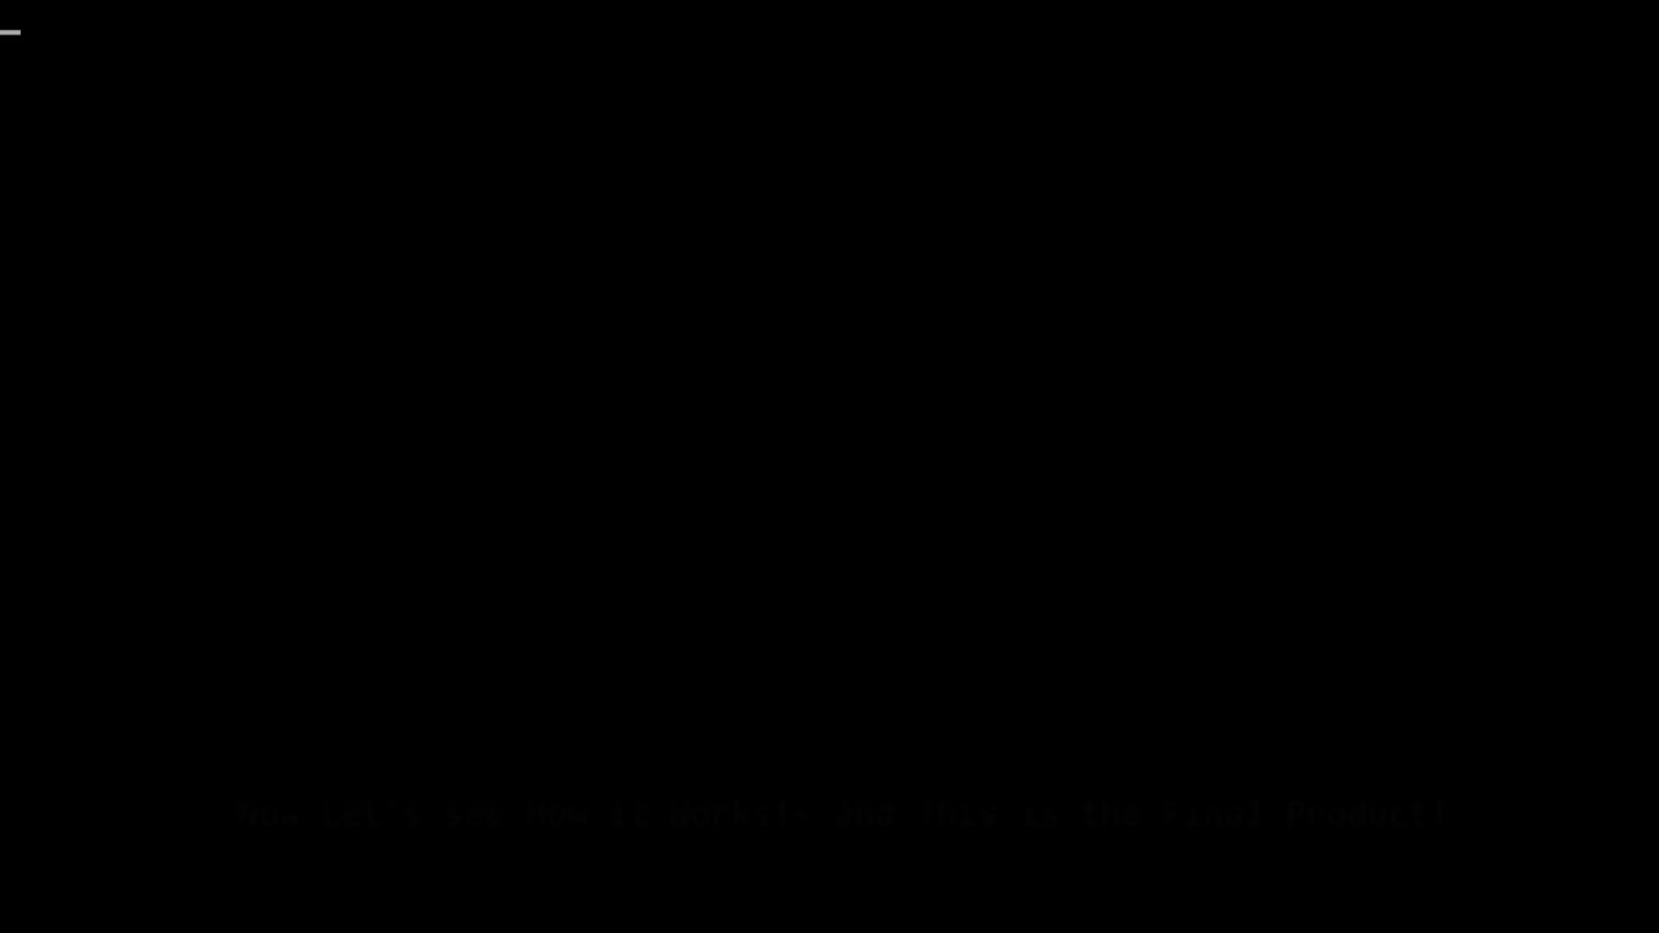
# Boot into Windows Vista from the boot menu and skip the disk check on C:.
pyautogui.press('Down')
pyautogui.press('Return')
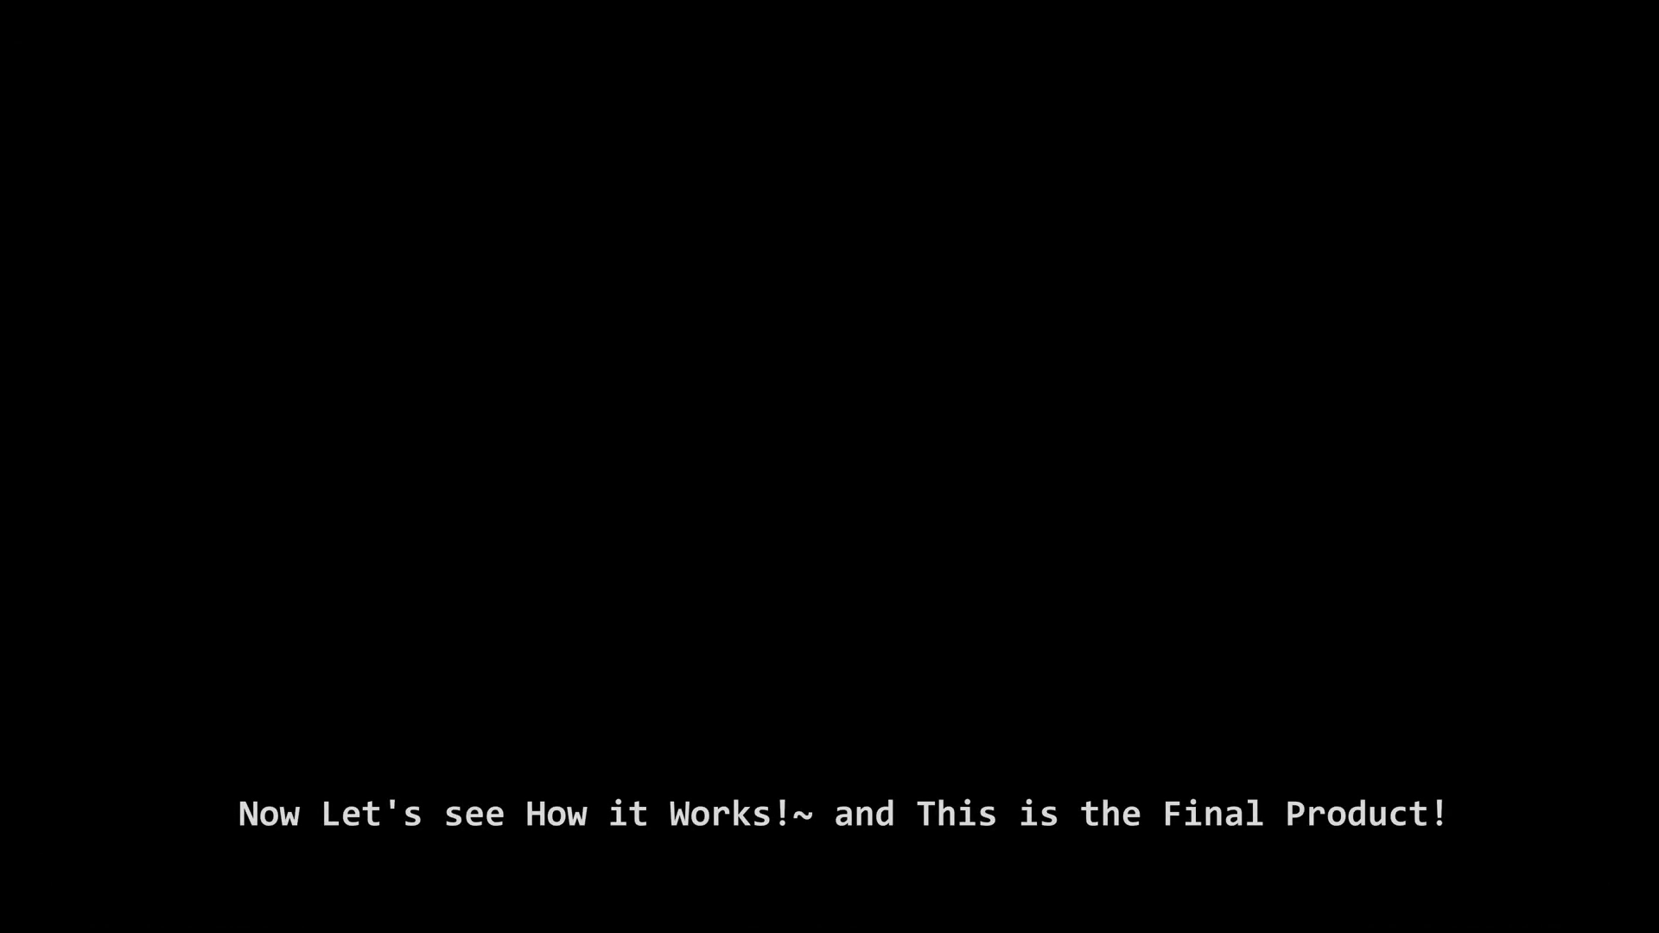
pyautogui.press('Return')
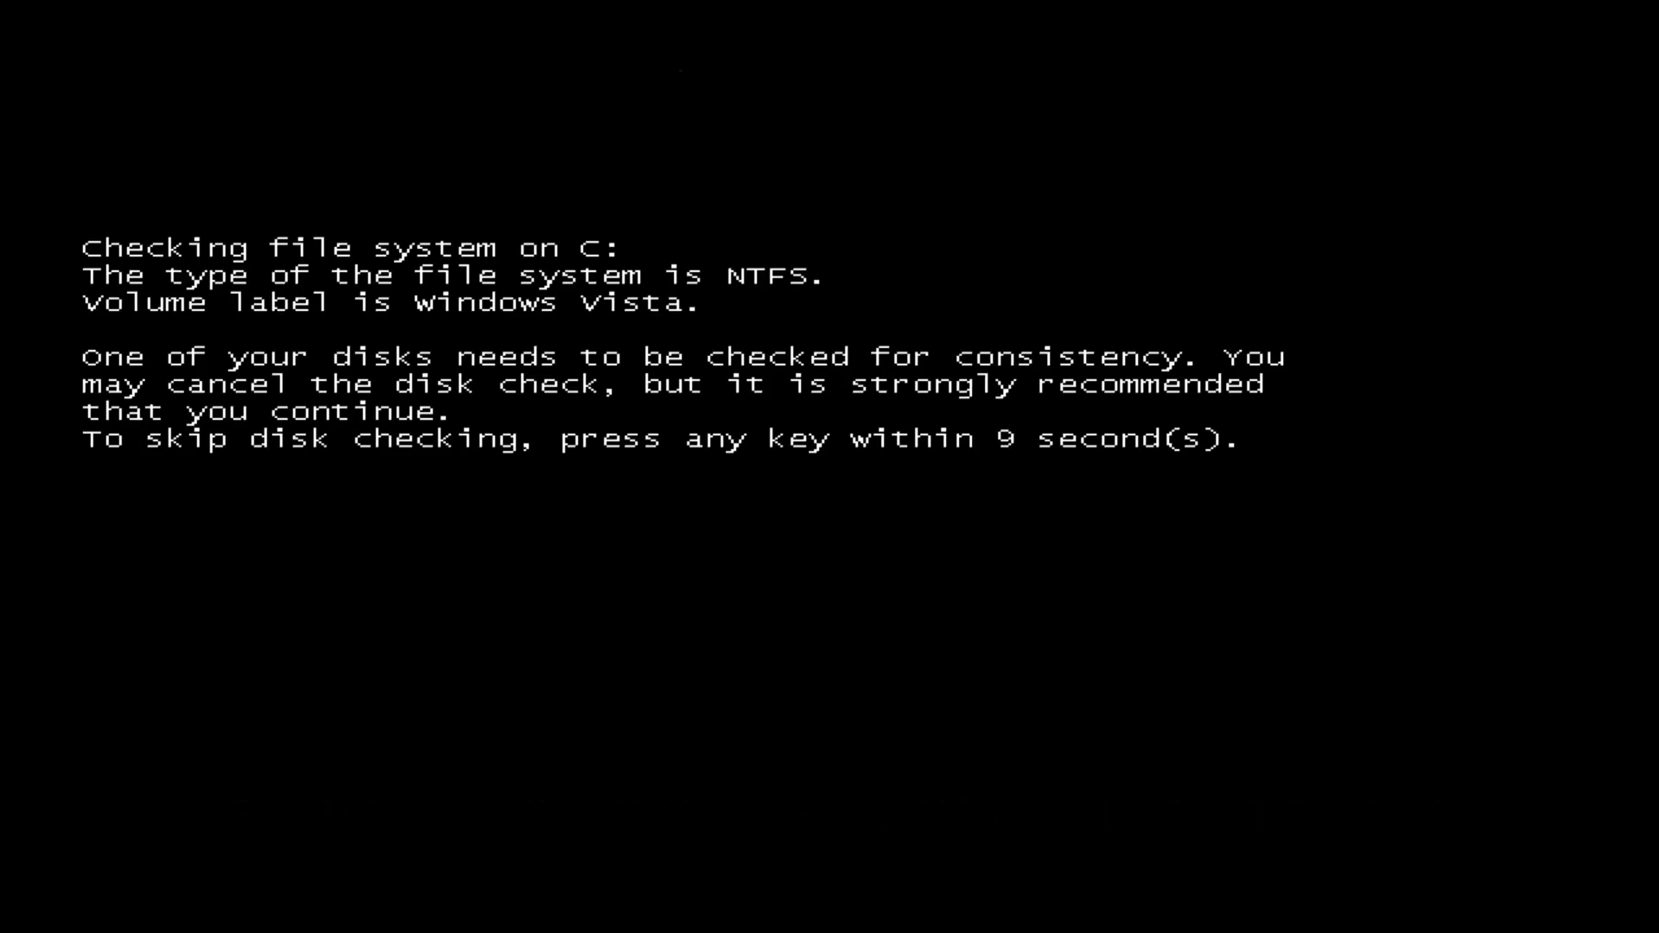
pyautogui.press('space')
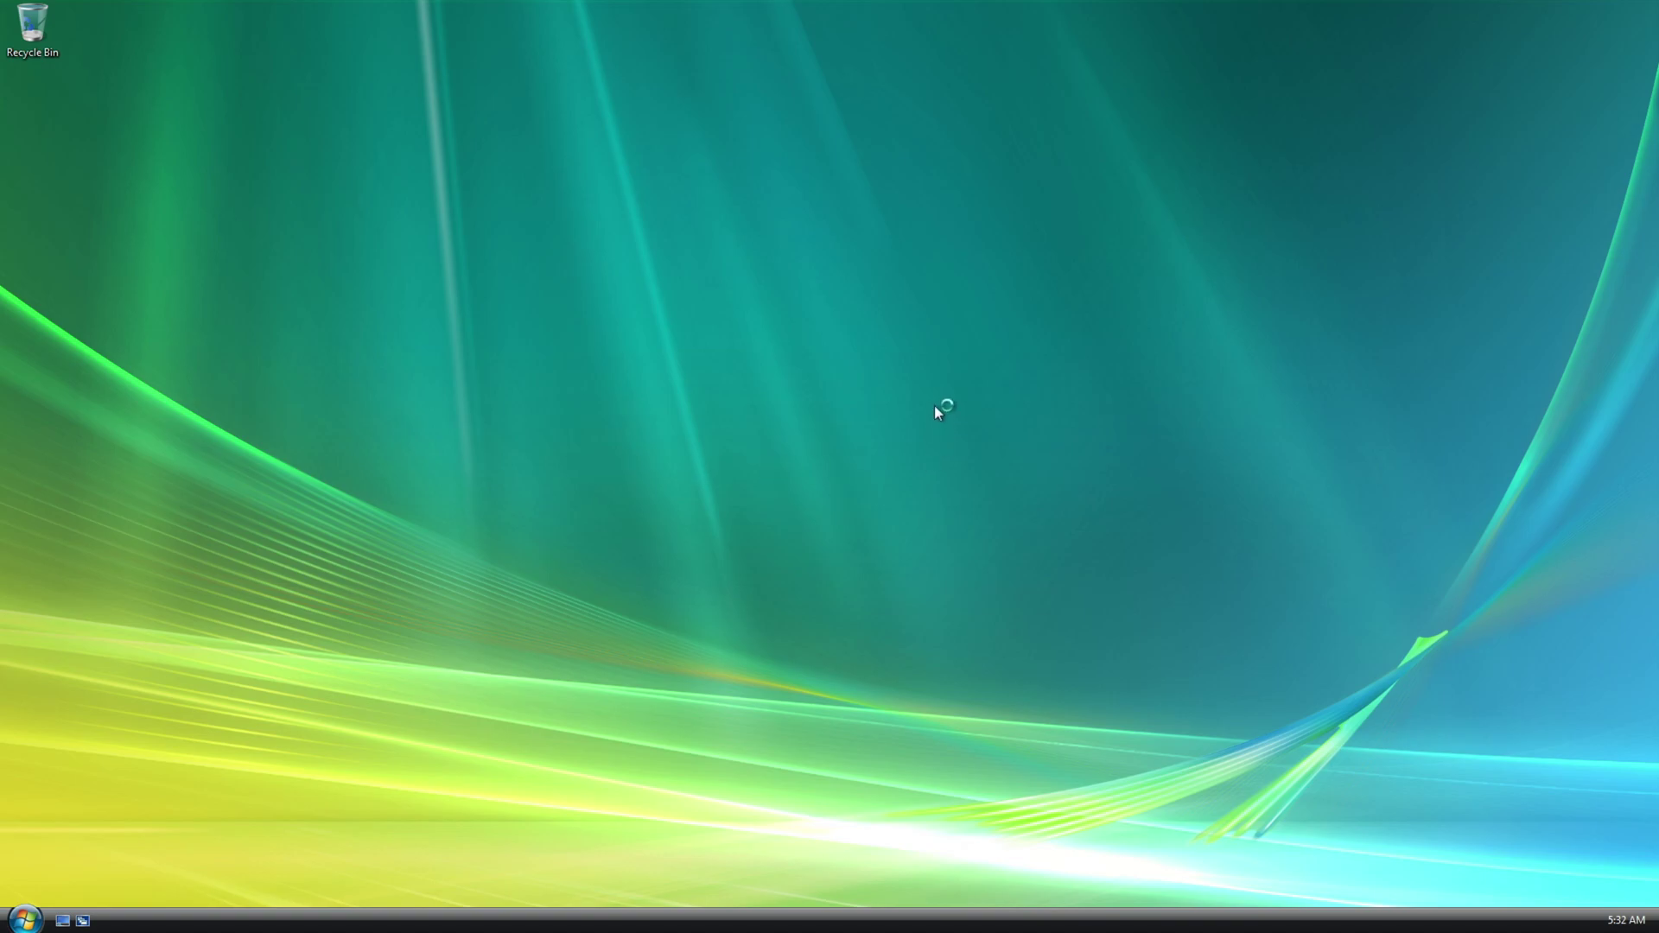
# Close the Welcome Center window on the Windows Vista desktop.
pyautogui.moveTo(829, 401); pyautogui.dragTo(718, 519)
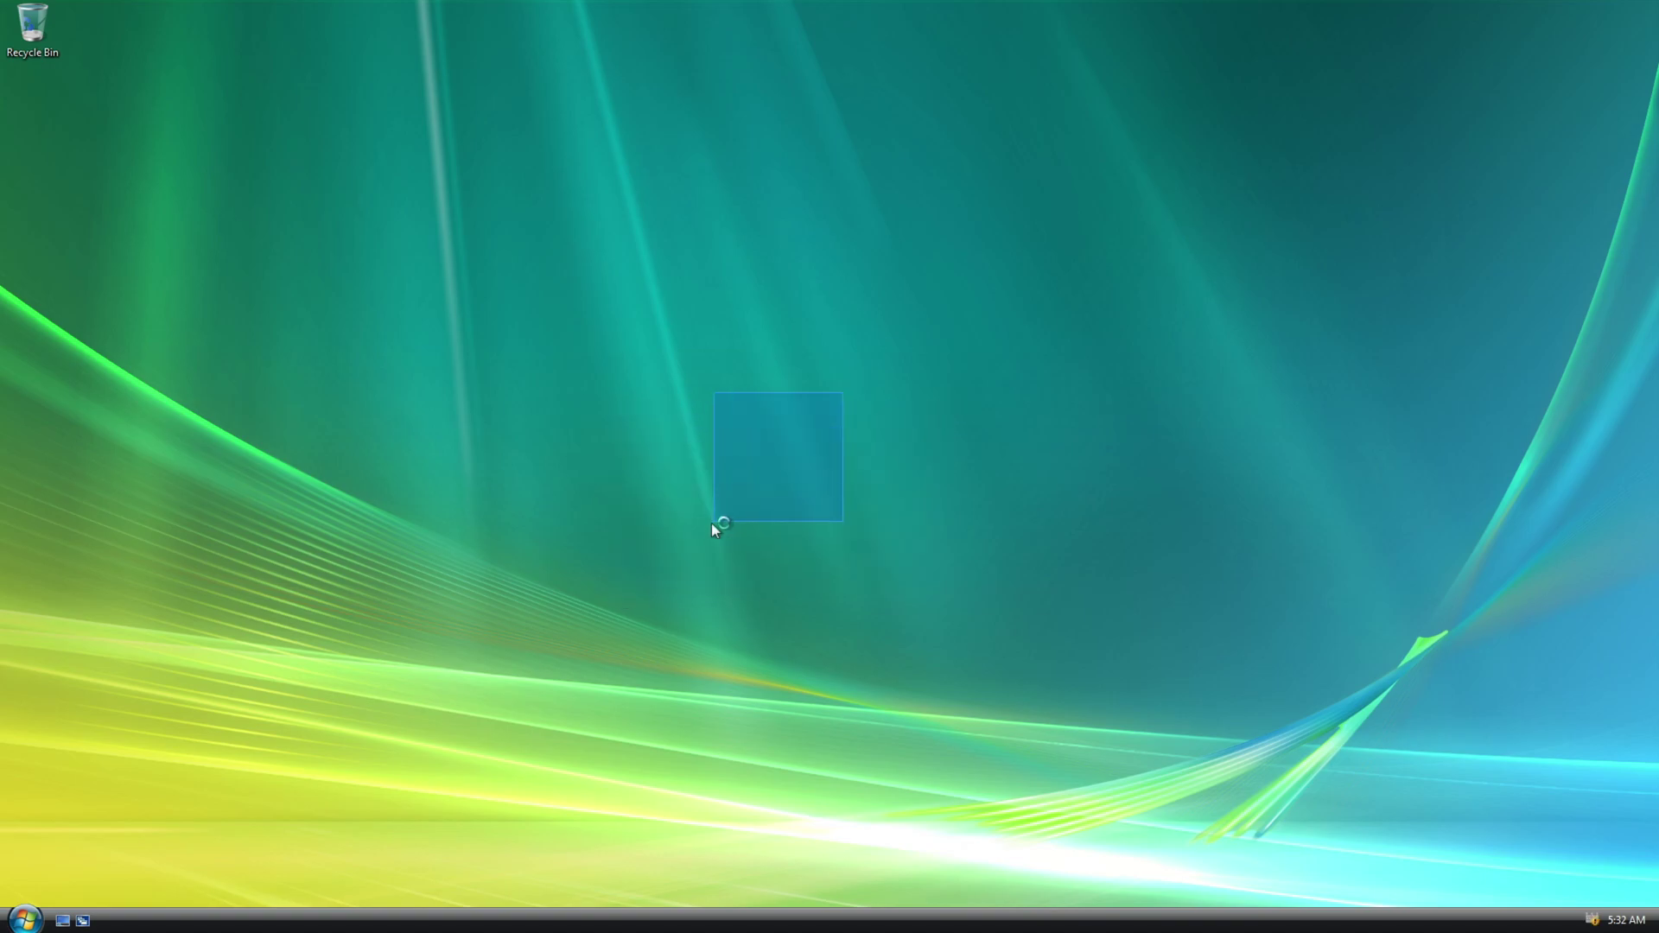
pyautogui.moveTo(567, 685); pyautogui.dragTo(709, 635)
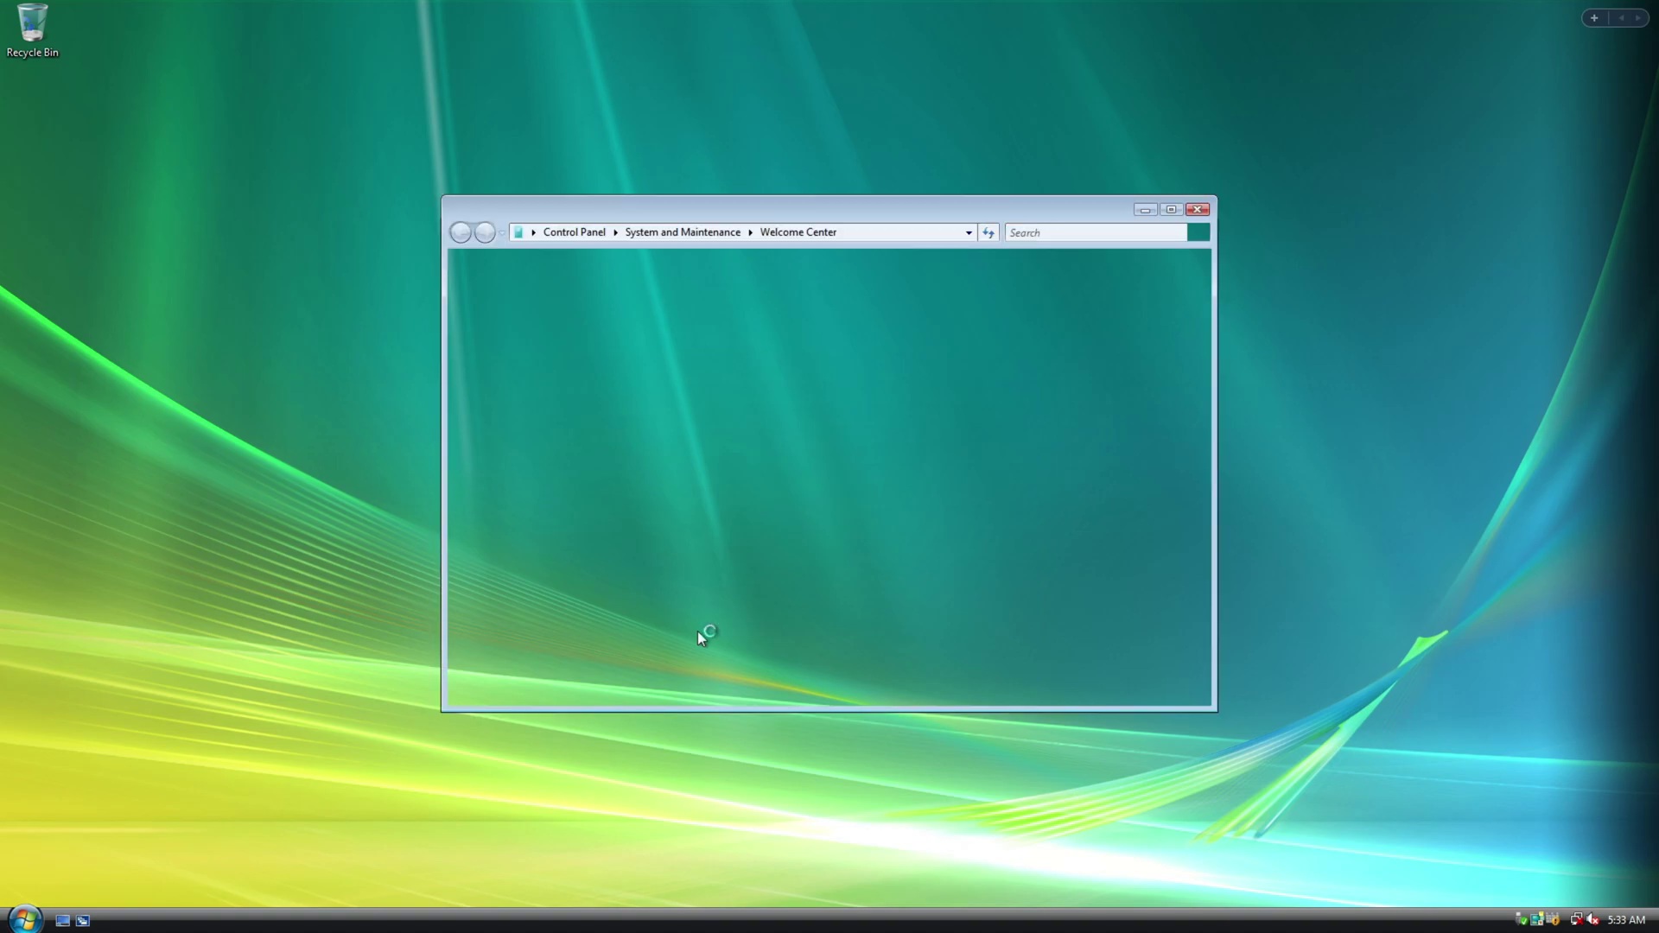
pyautogui.press('super')
pyautogui.press('super')
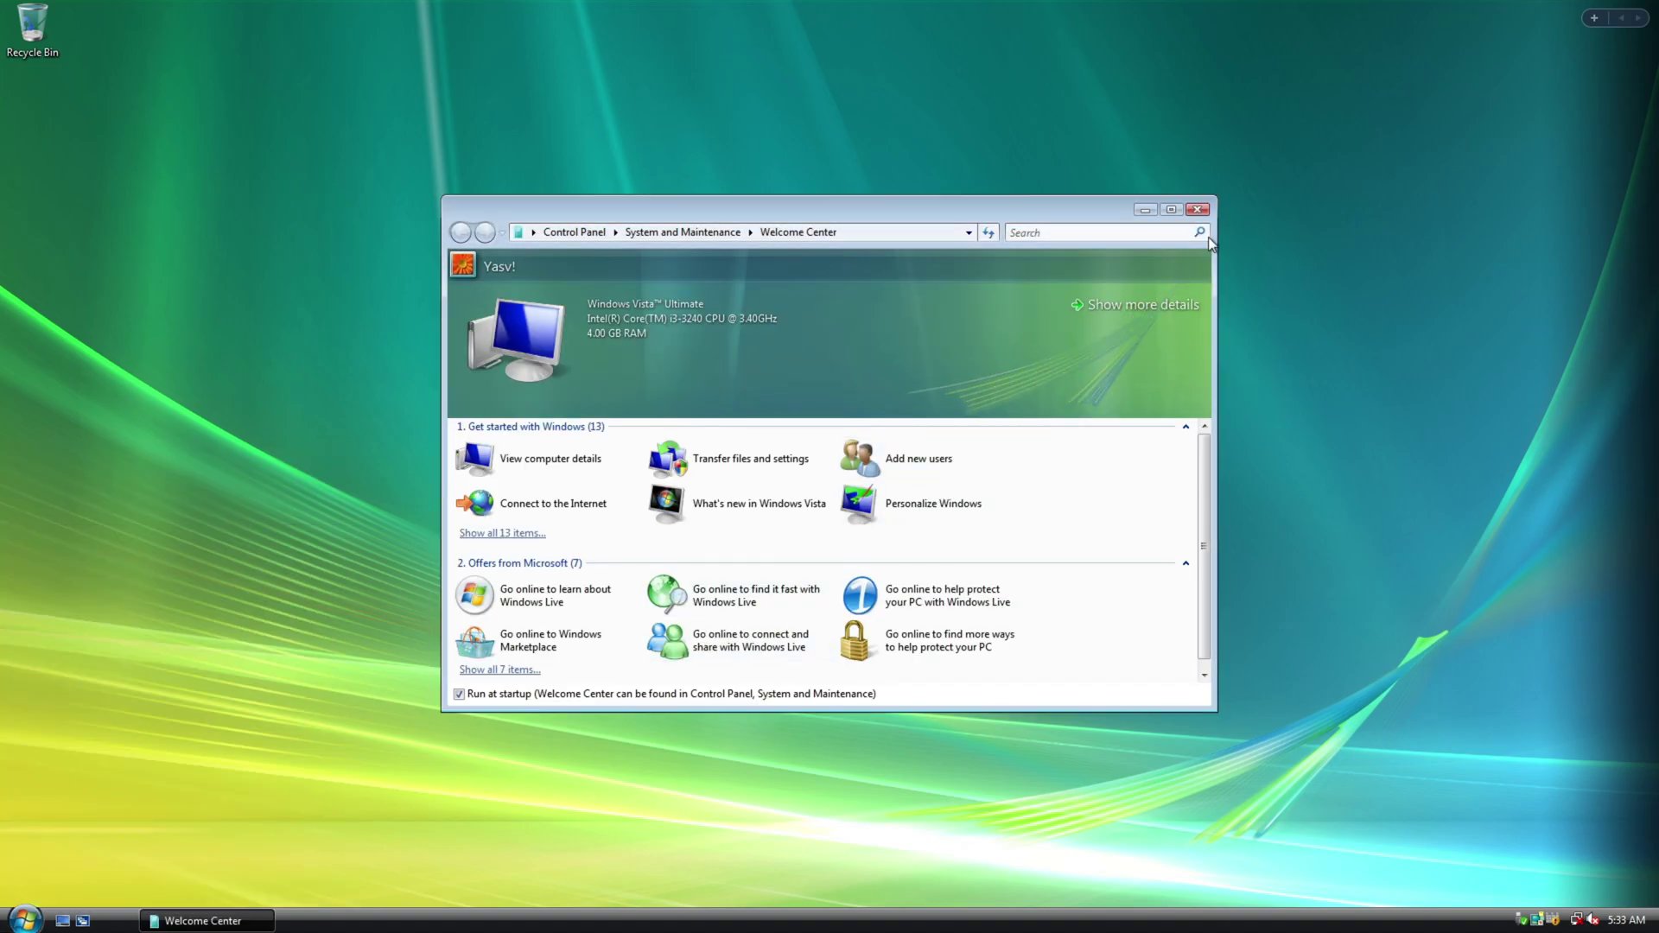
pyautogui.click(1204, 210)
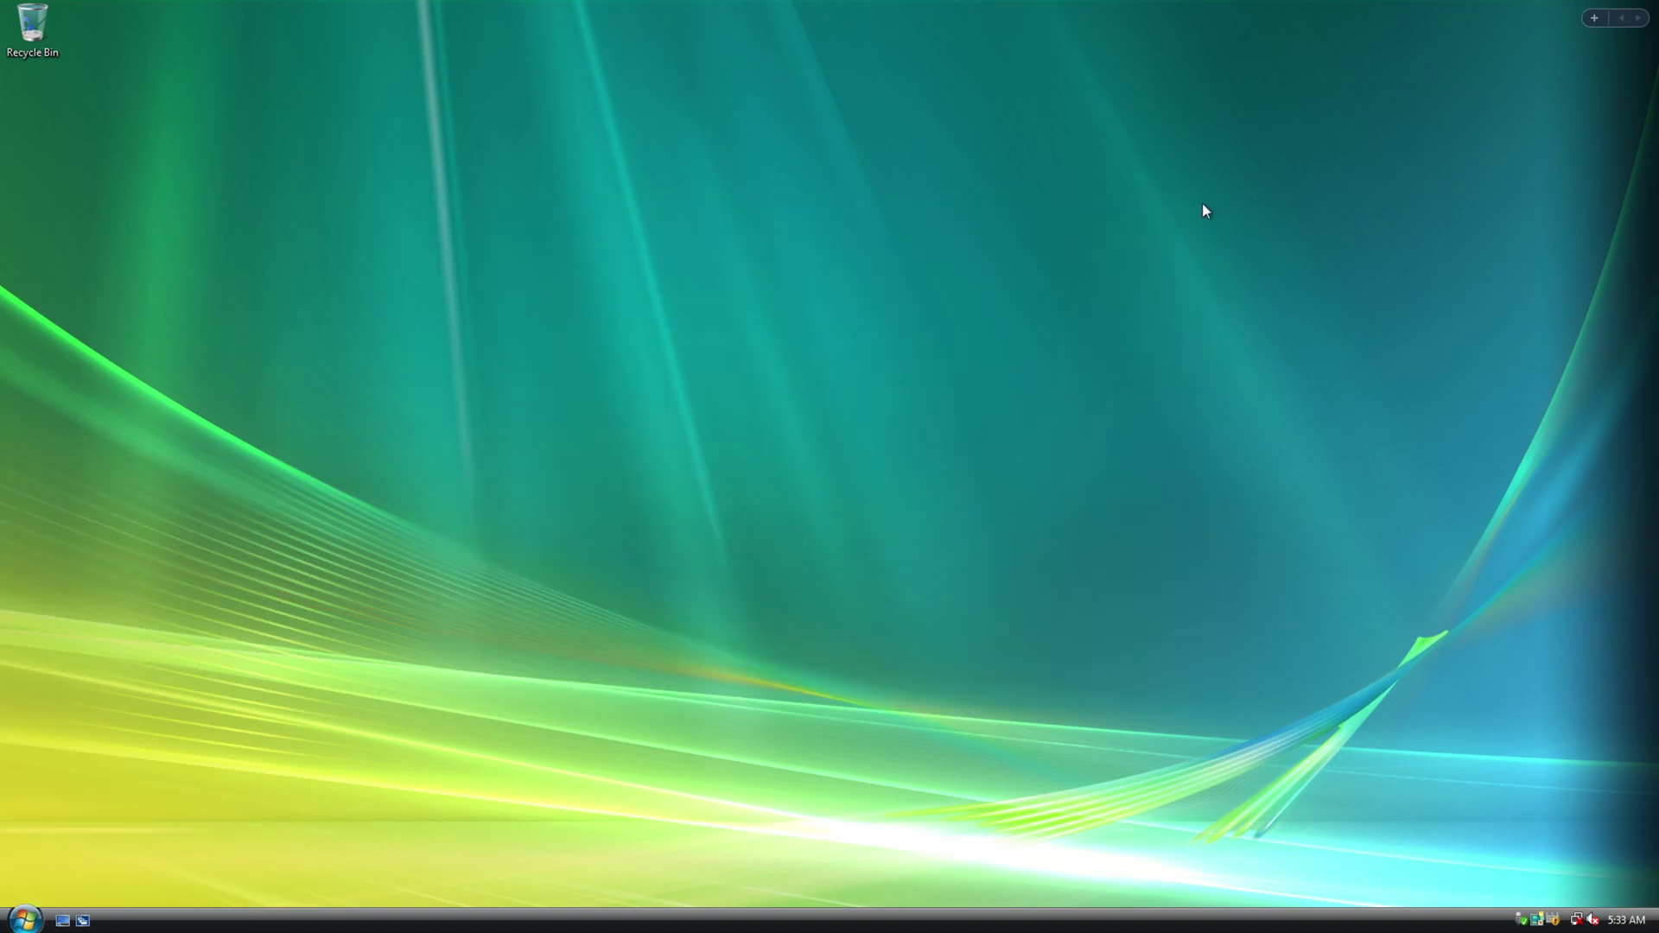
# Run winver to show the Windows Vista version.
pyautogui.press('super+r')
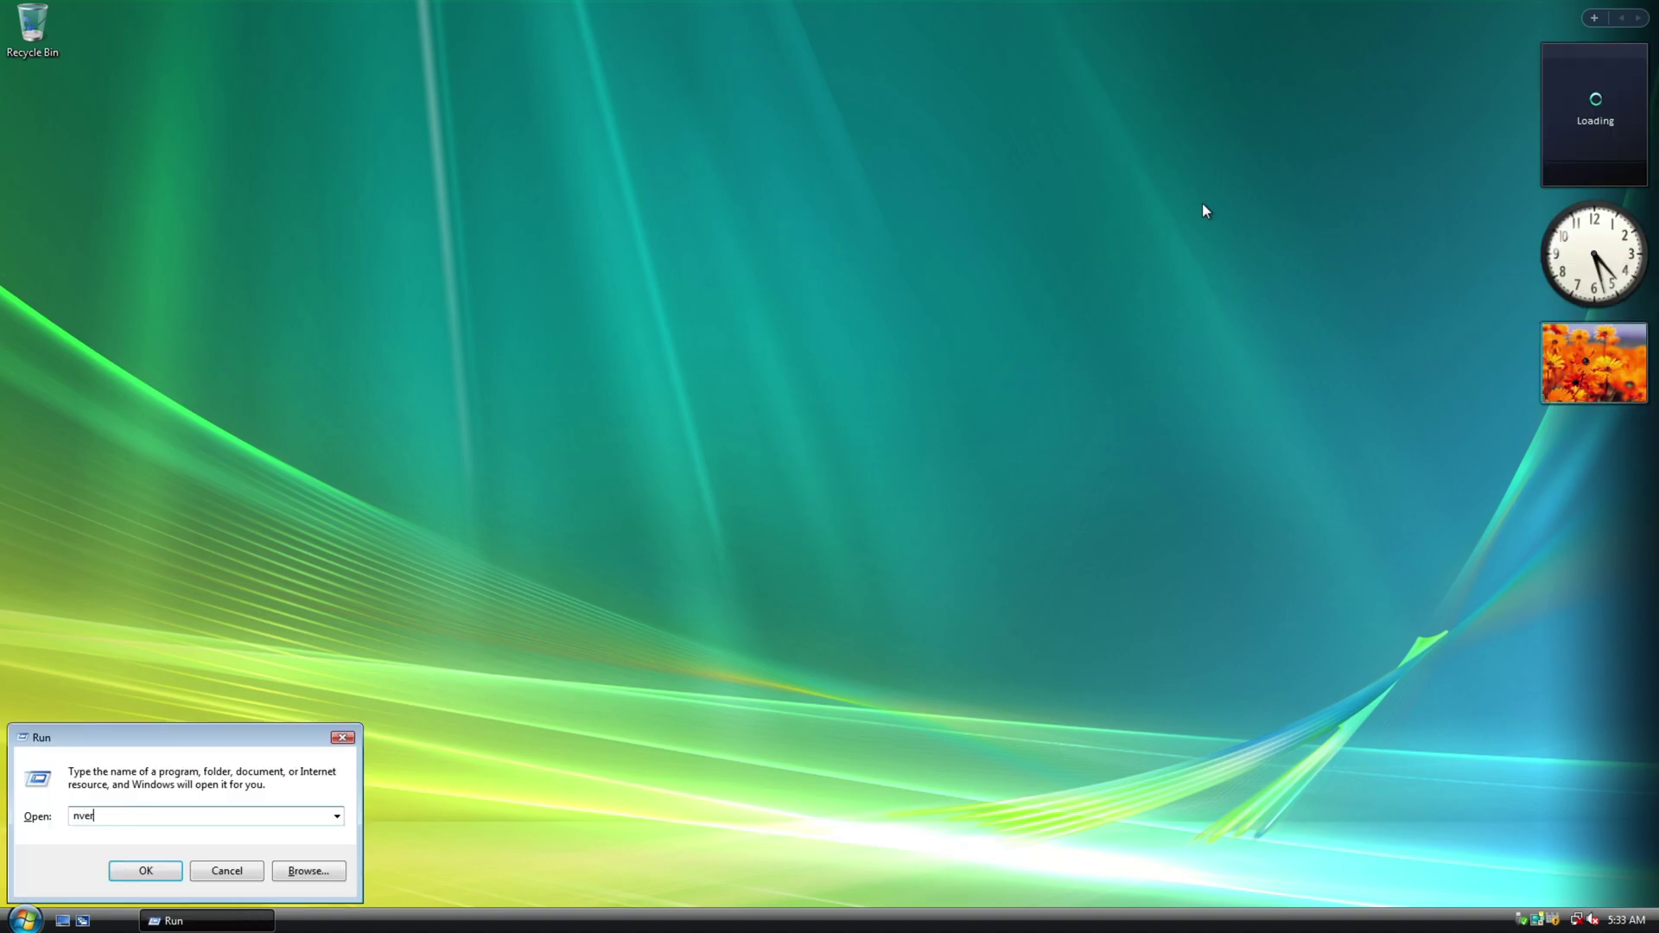
pyautogui.write('winver')
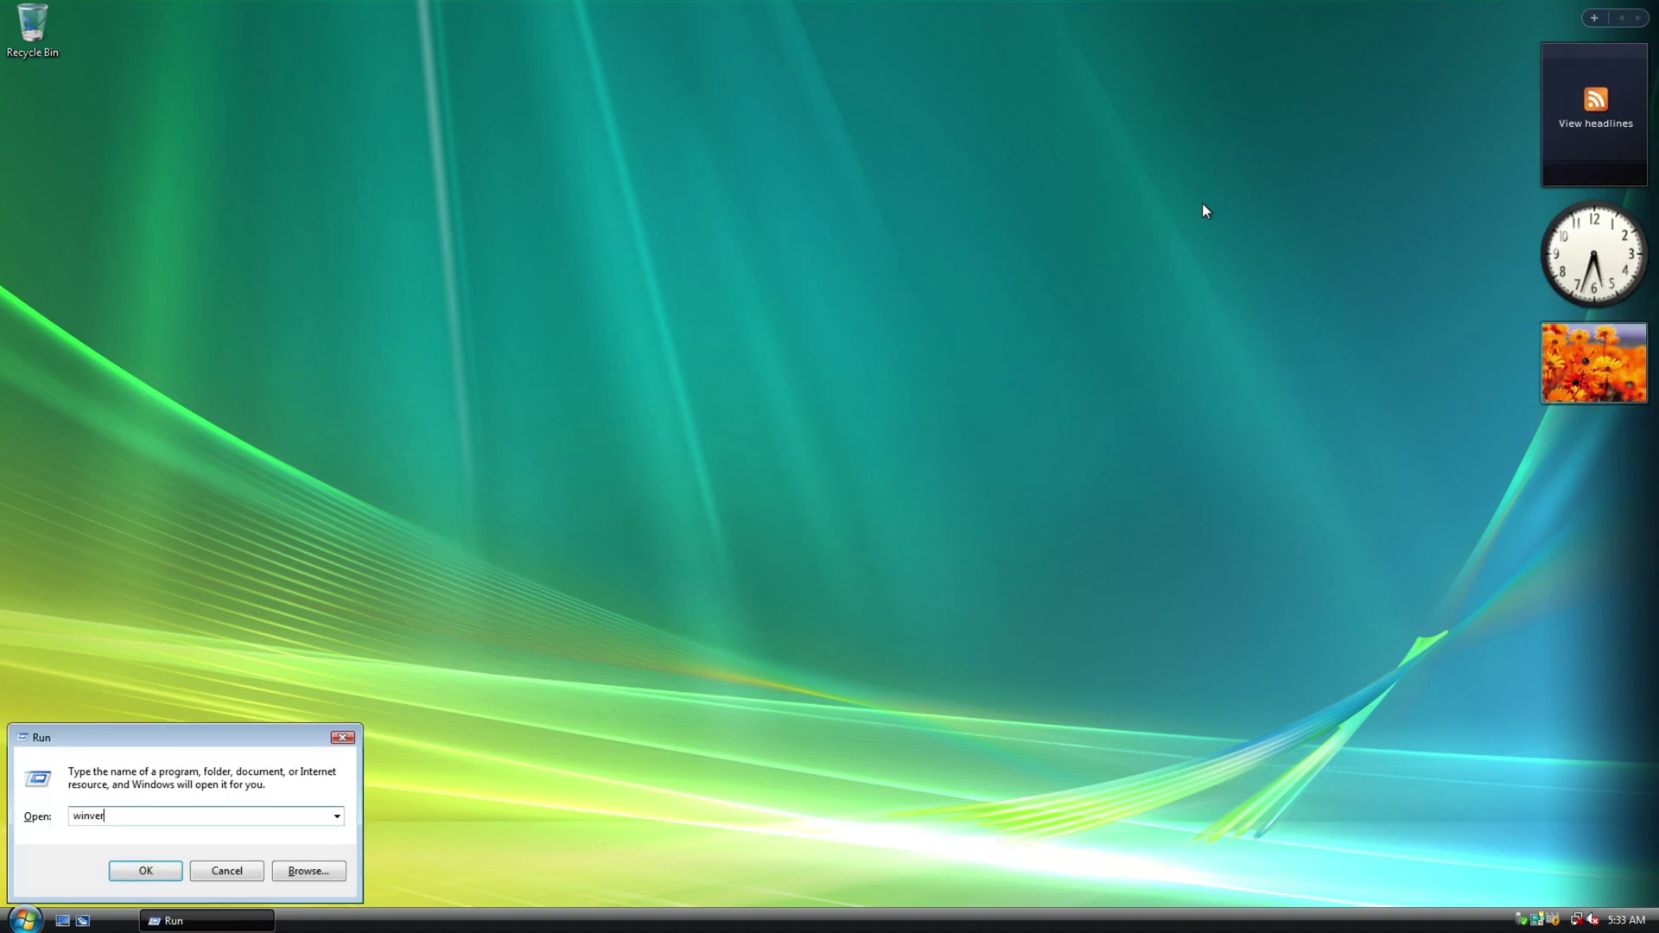
pyautogui.press('Return')
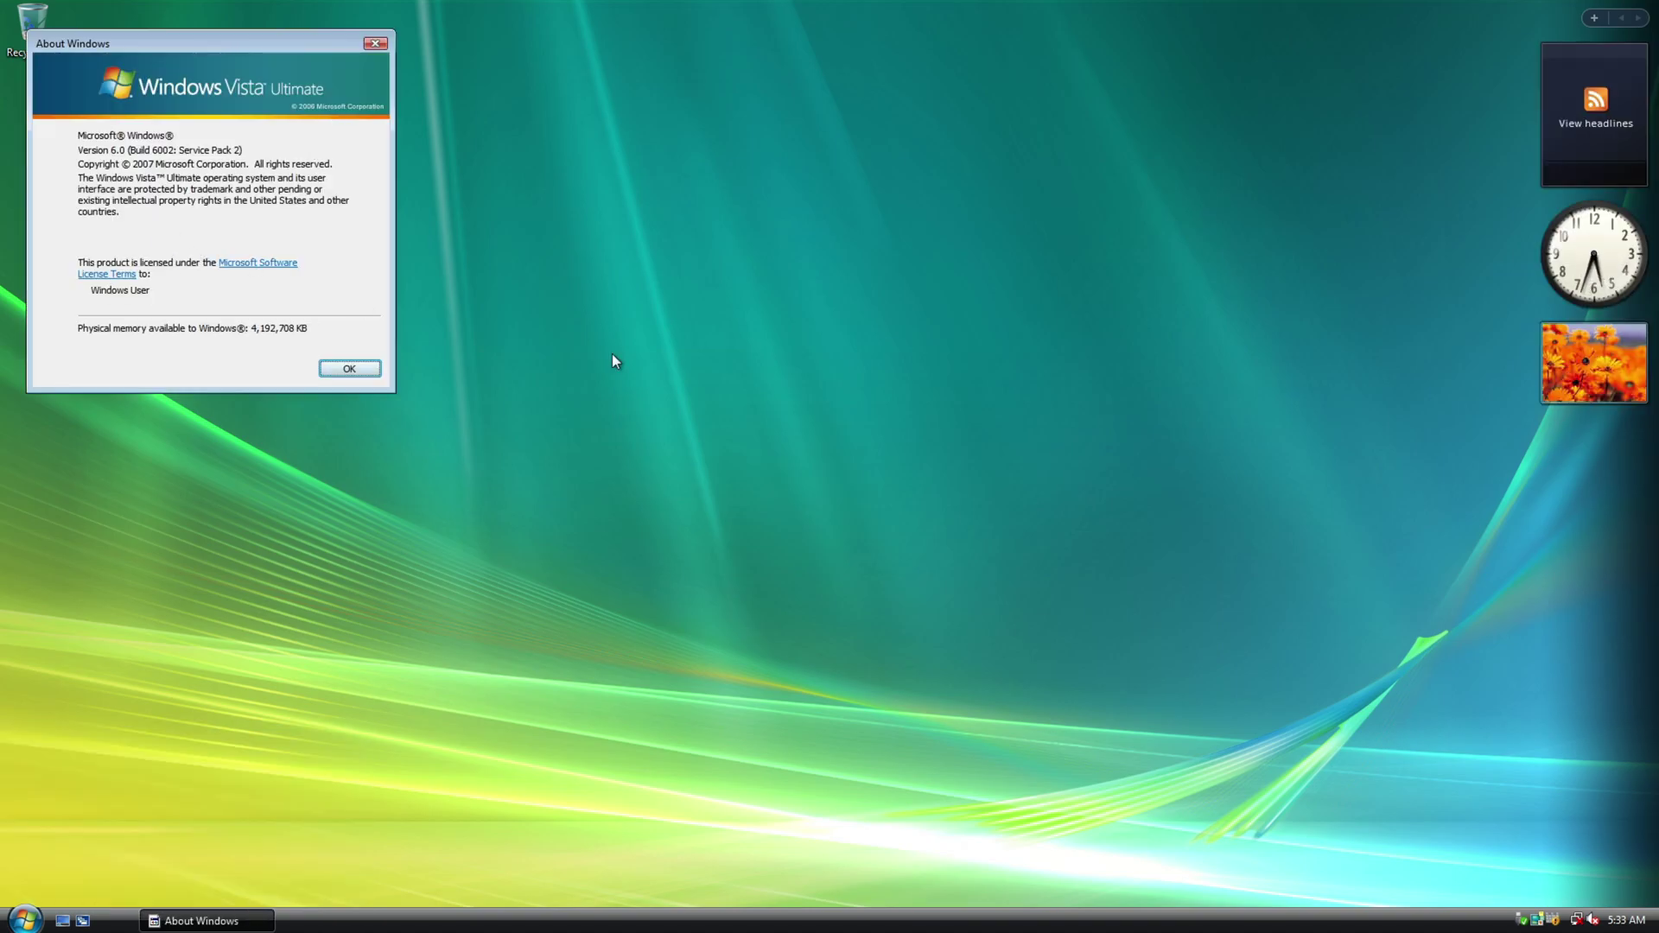
# Open the Run dialog and check in the Computer window which drive letter Windows 11 uses.
pyautogui.press('super+r')
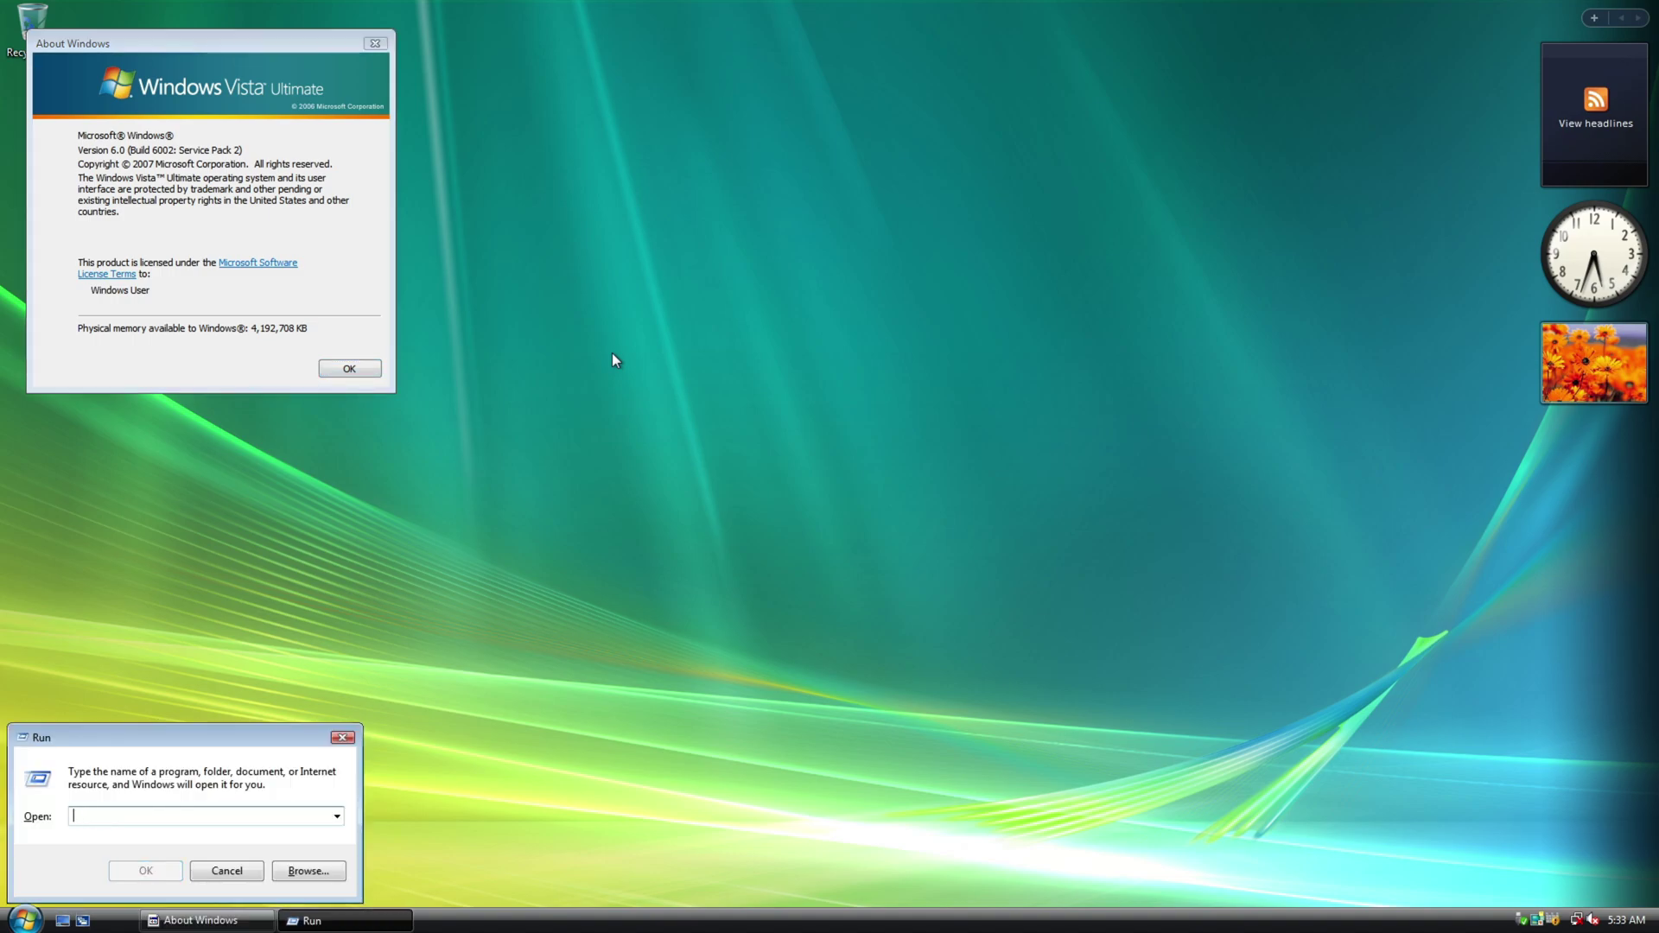
pyautogui.write('C:\\')
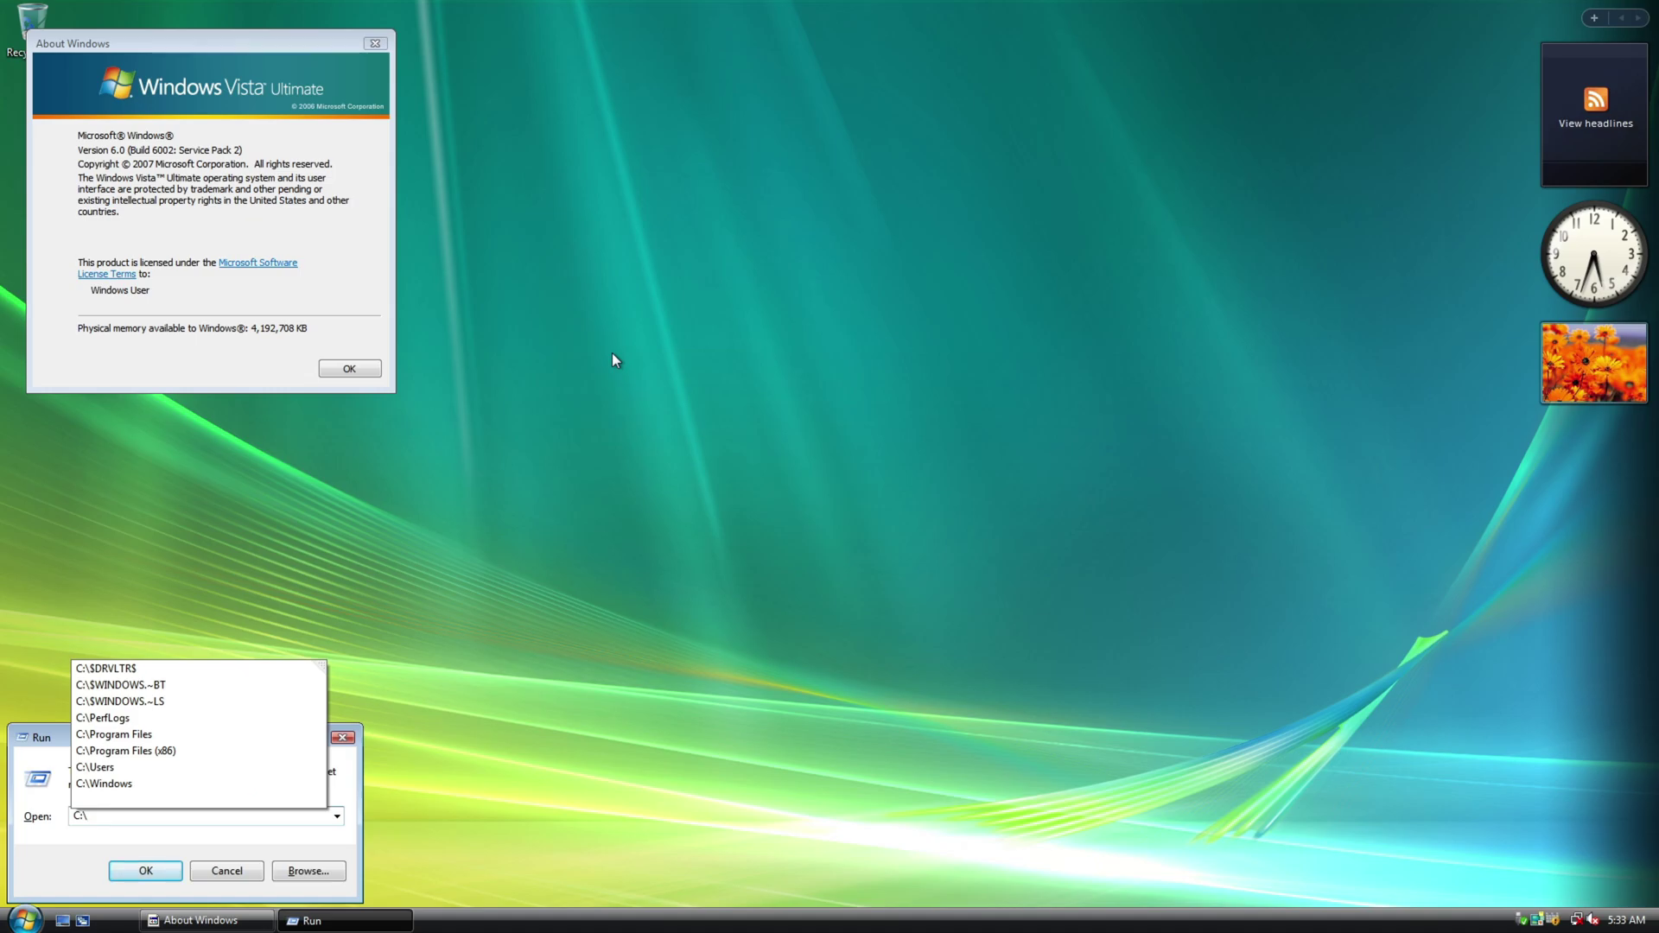
pyautogui.press('BackSpace')
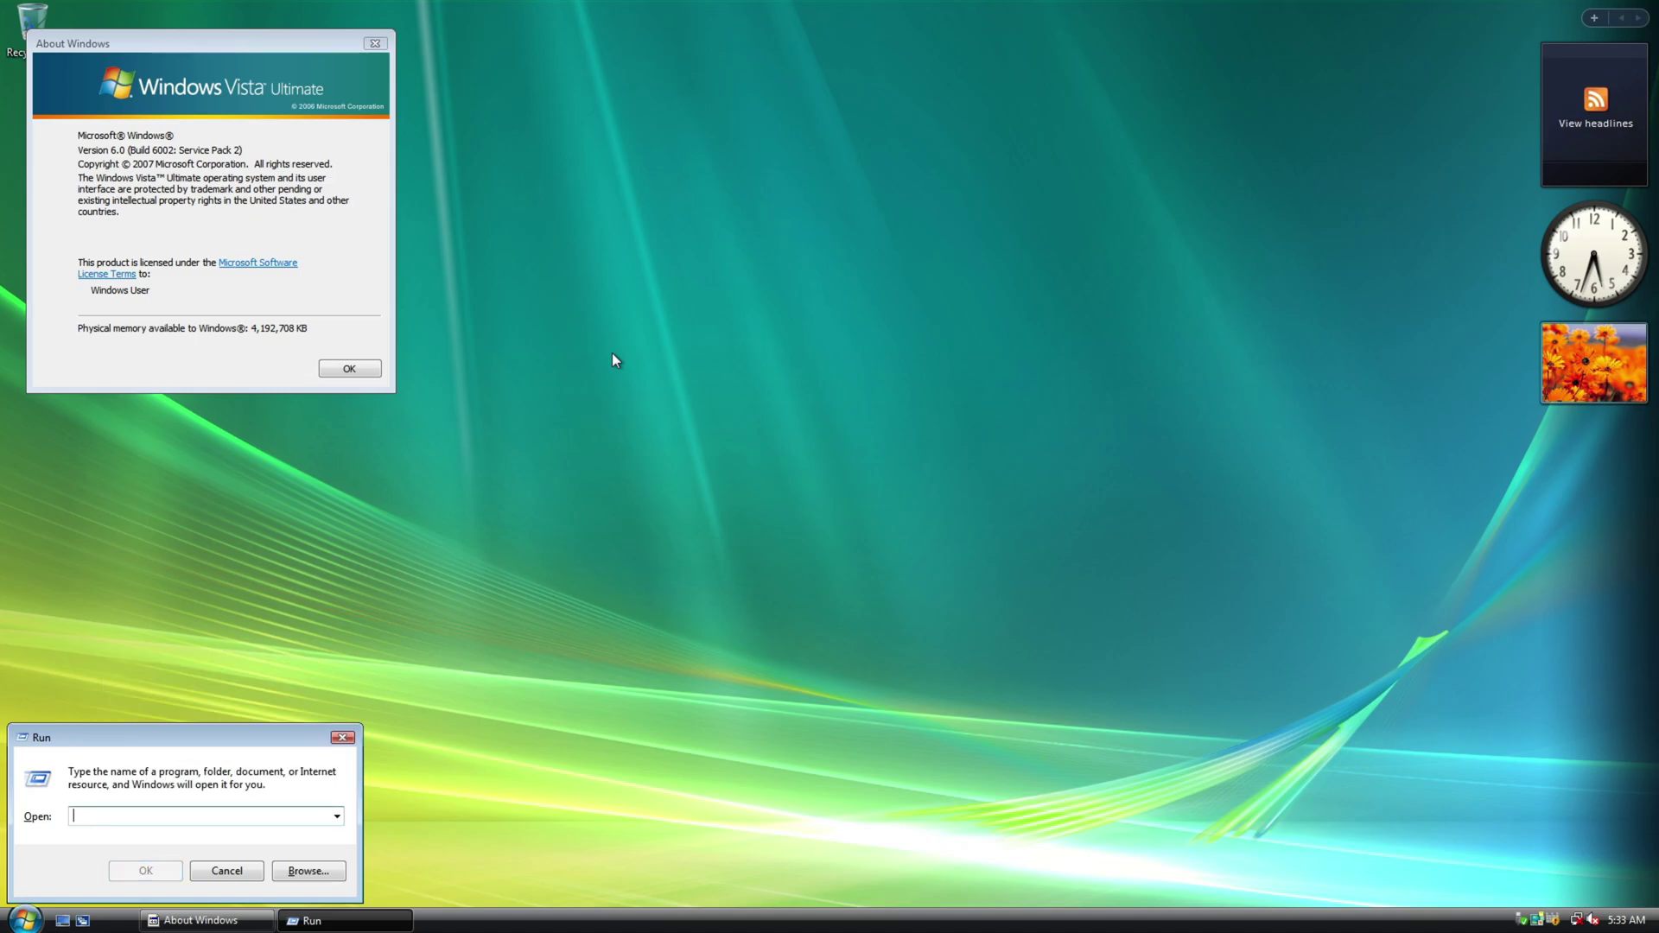
pyautogui.write('D:\\')
pyautogui.press('BackSpace')
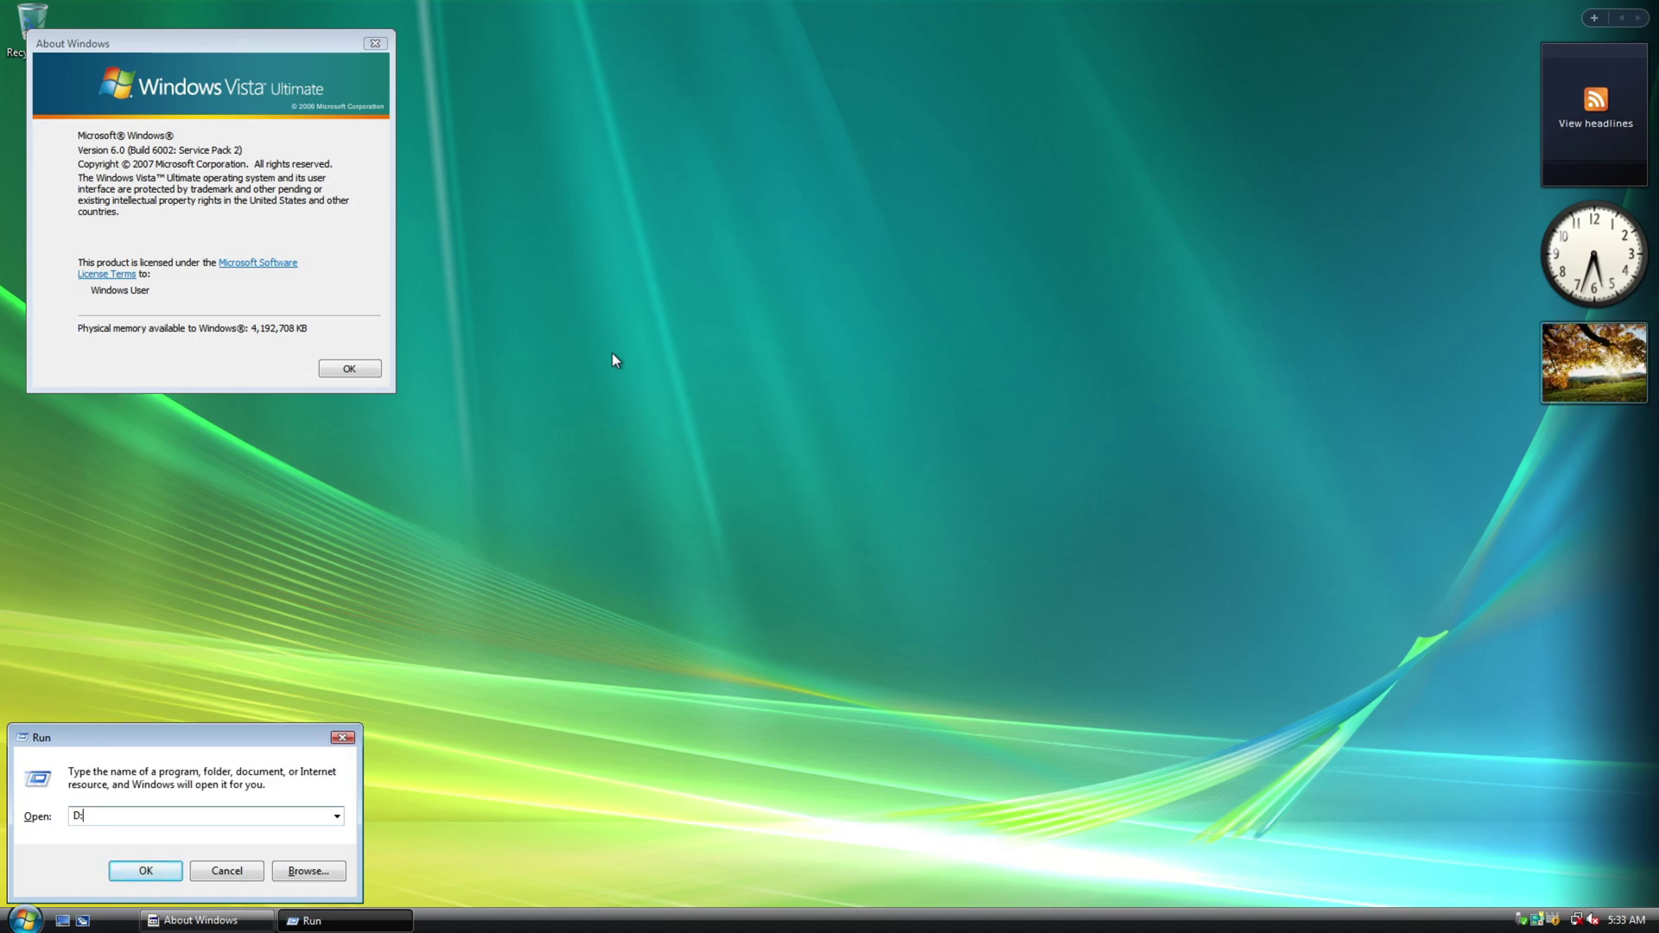
pyautogui.click(458, 481)
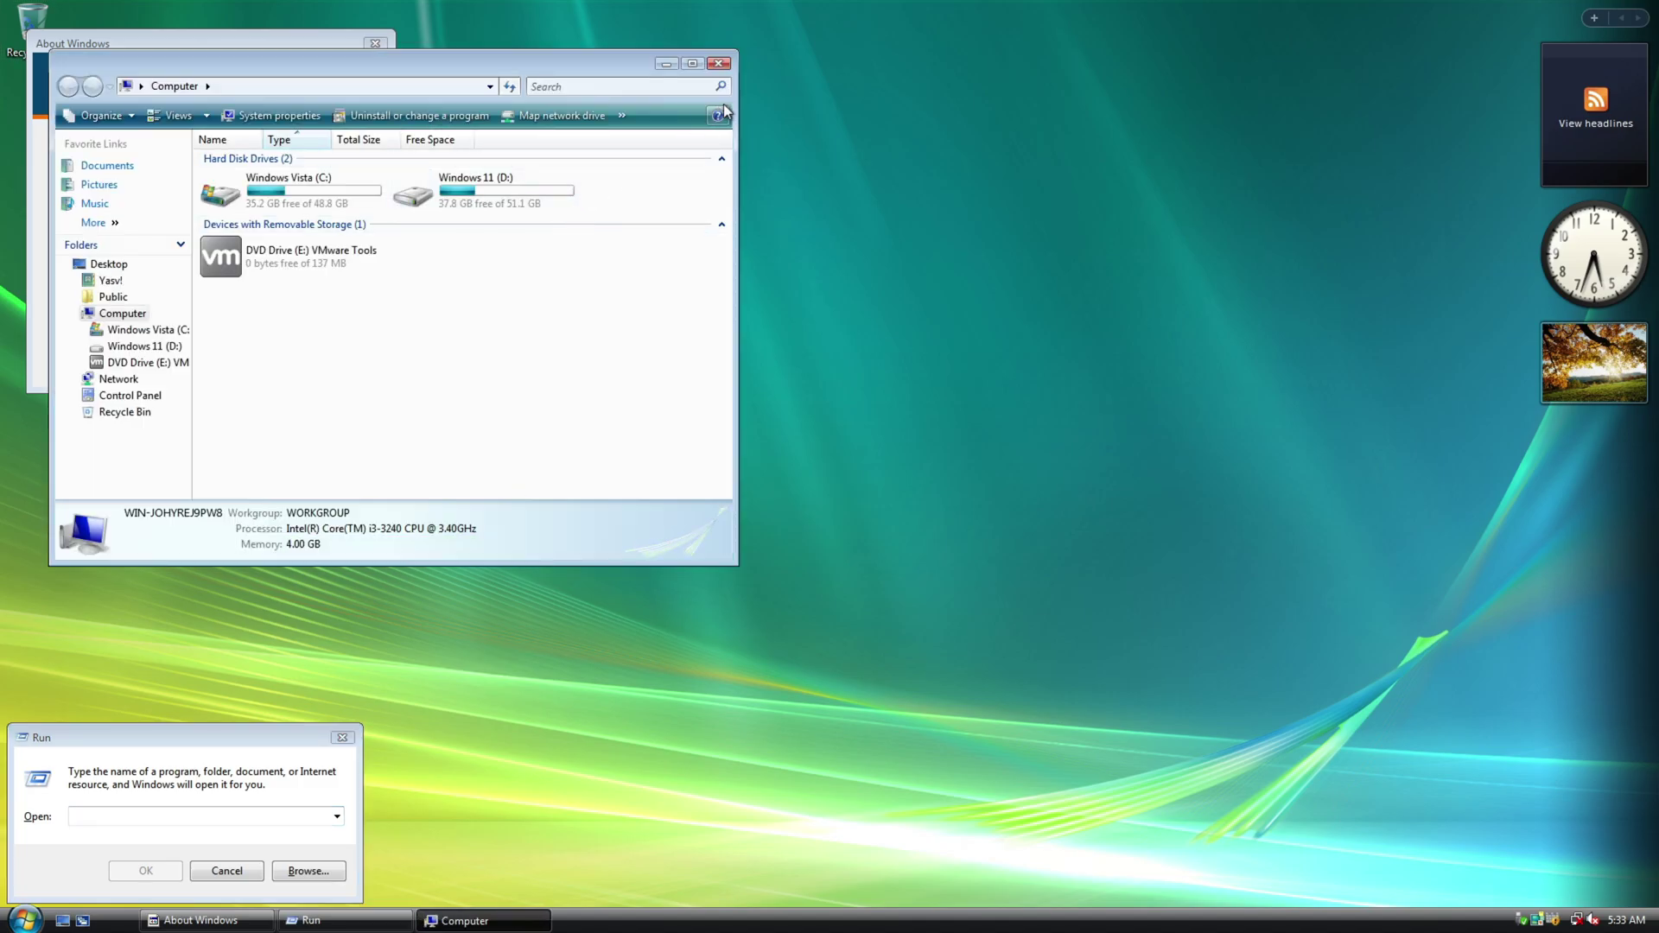
pyautogui.click(721, 66)
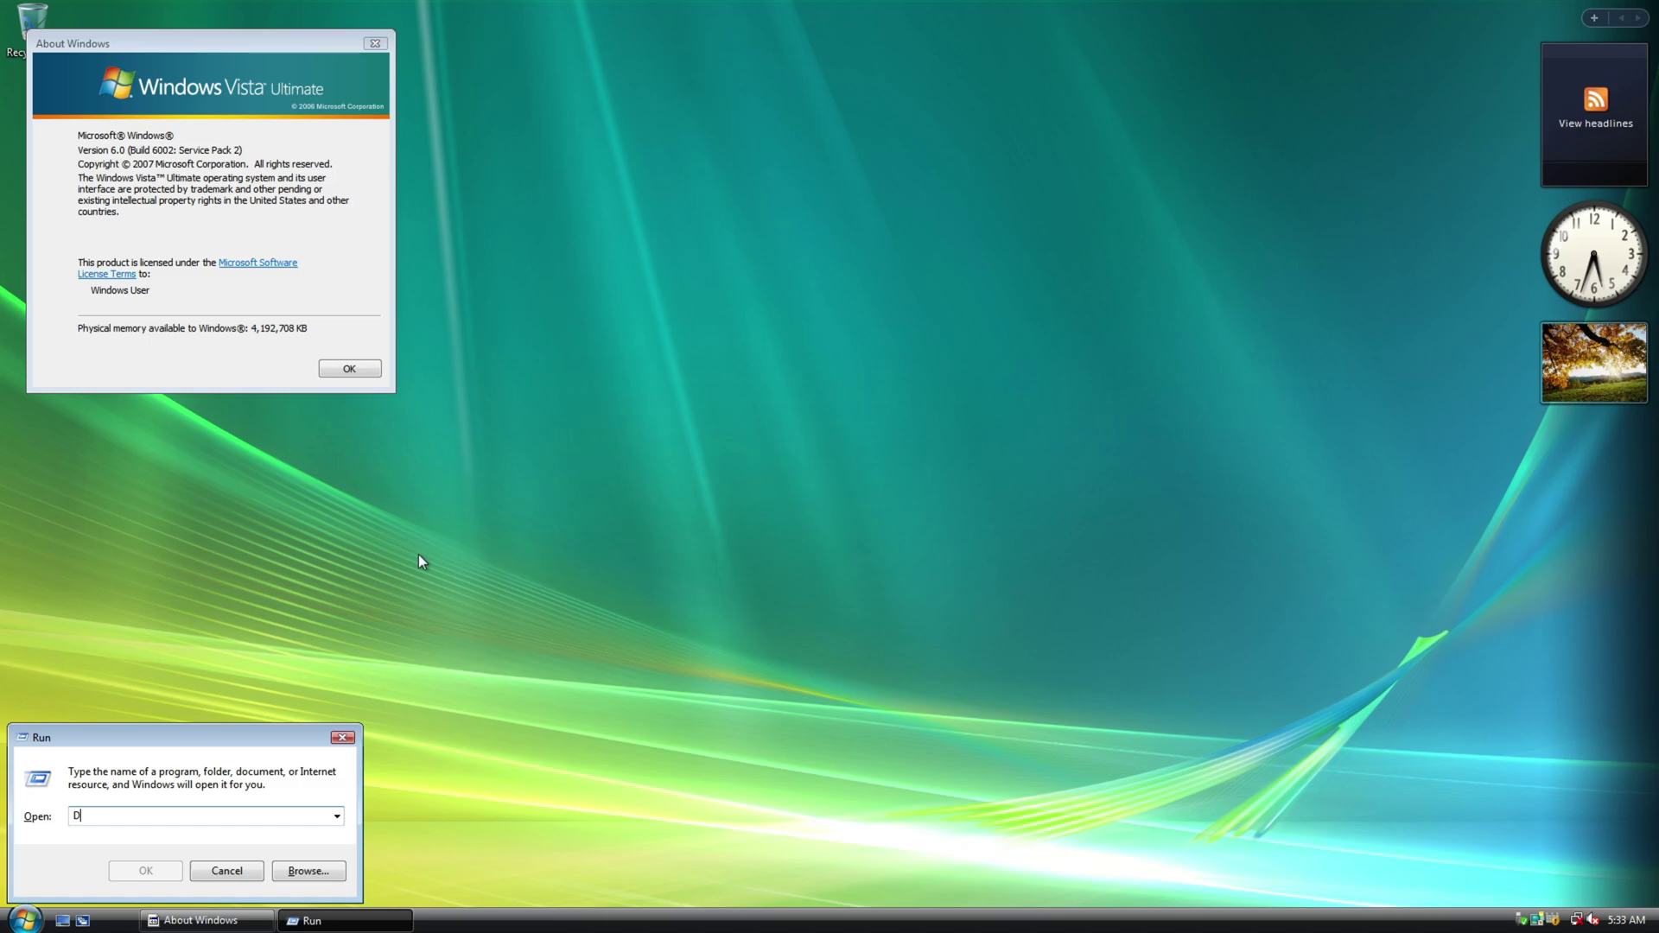
# Try to run the Windows 11 version tool from D:\windows\system32\winver and dismiss the message.
pyautogui.write(':\\')
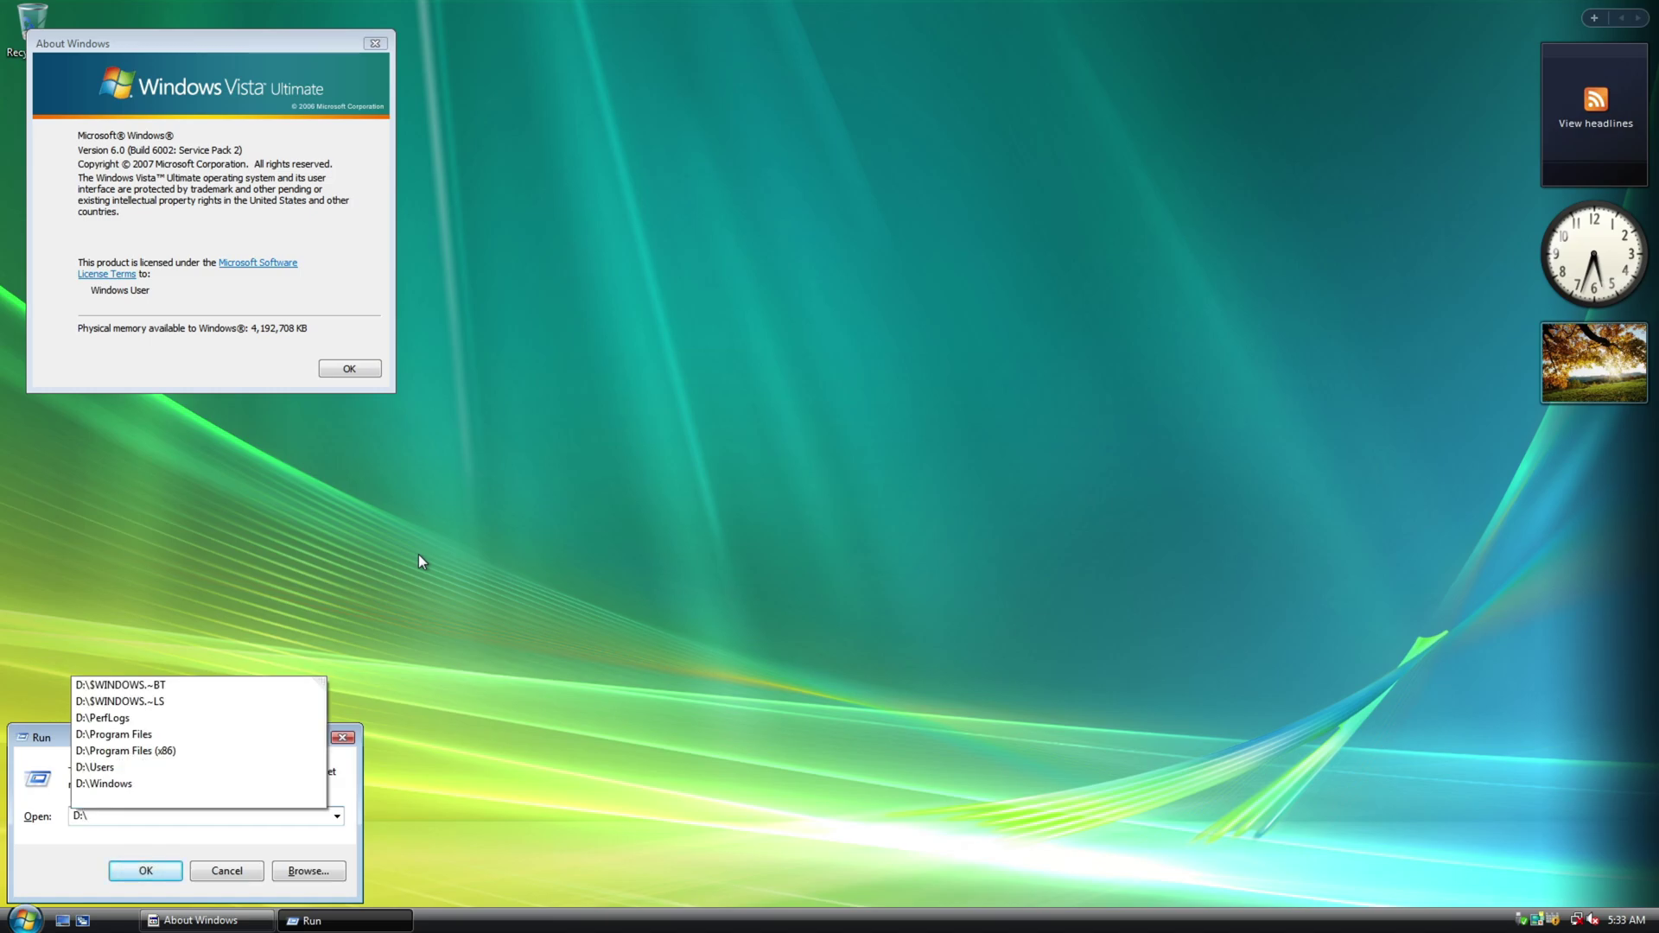
pyautogui.write('windows\\syste3,2\\')
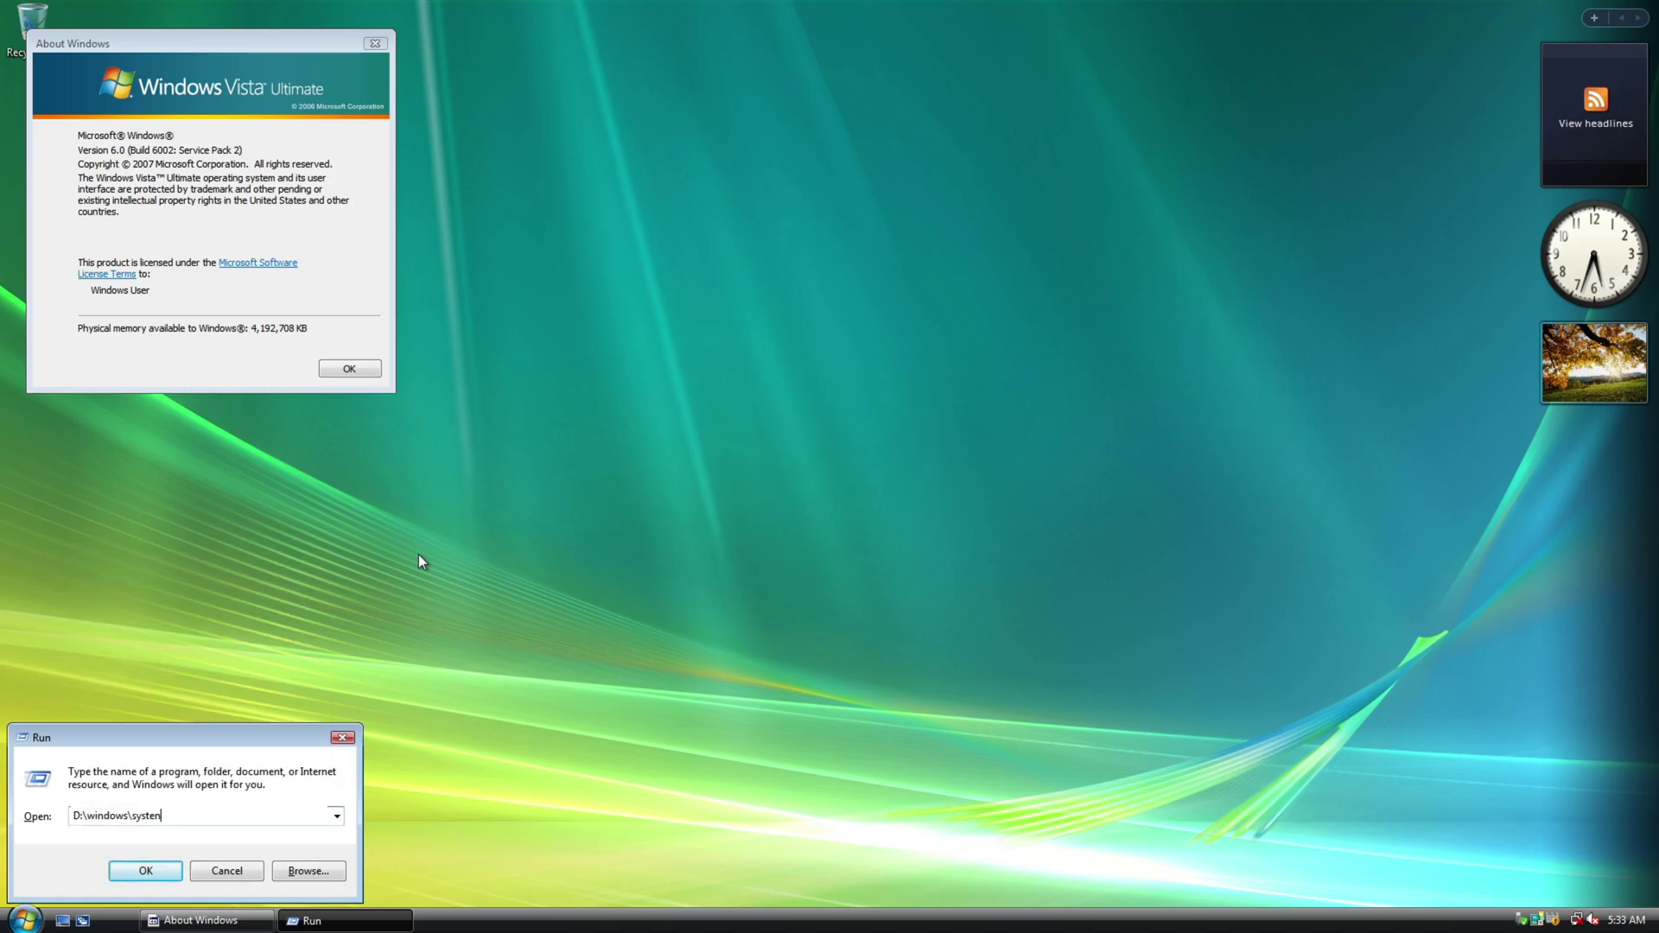
pyautogui.press('BackSpace')
pyautogui.press('BackSpace')
pyautogui.write('m32\\winver')
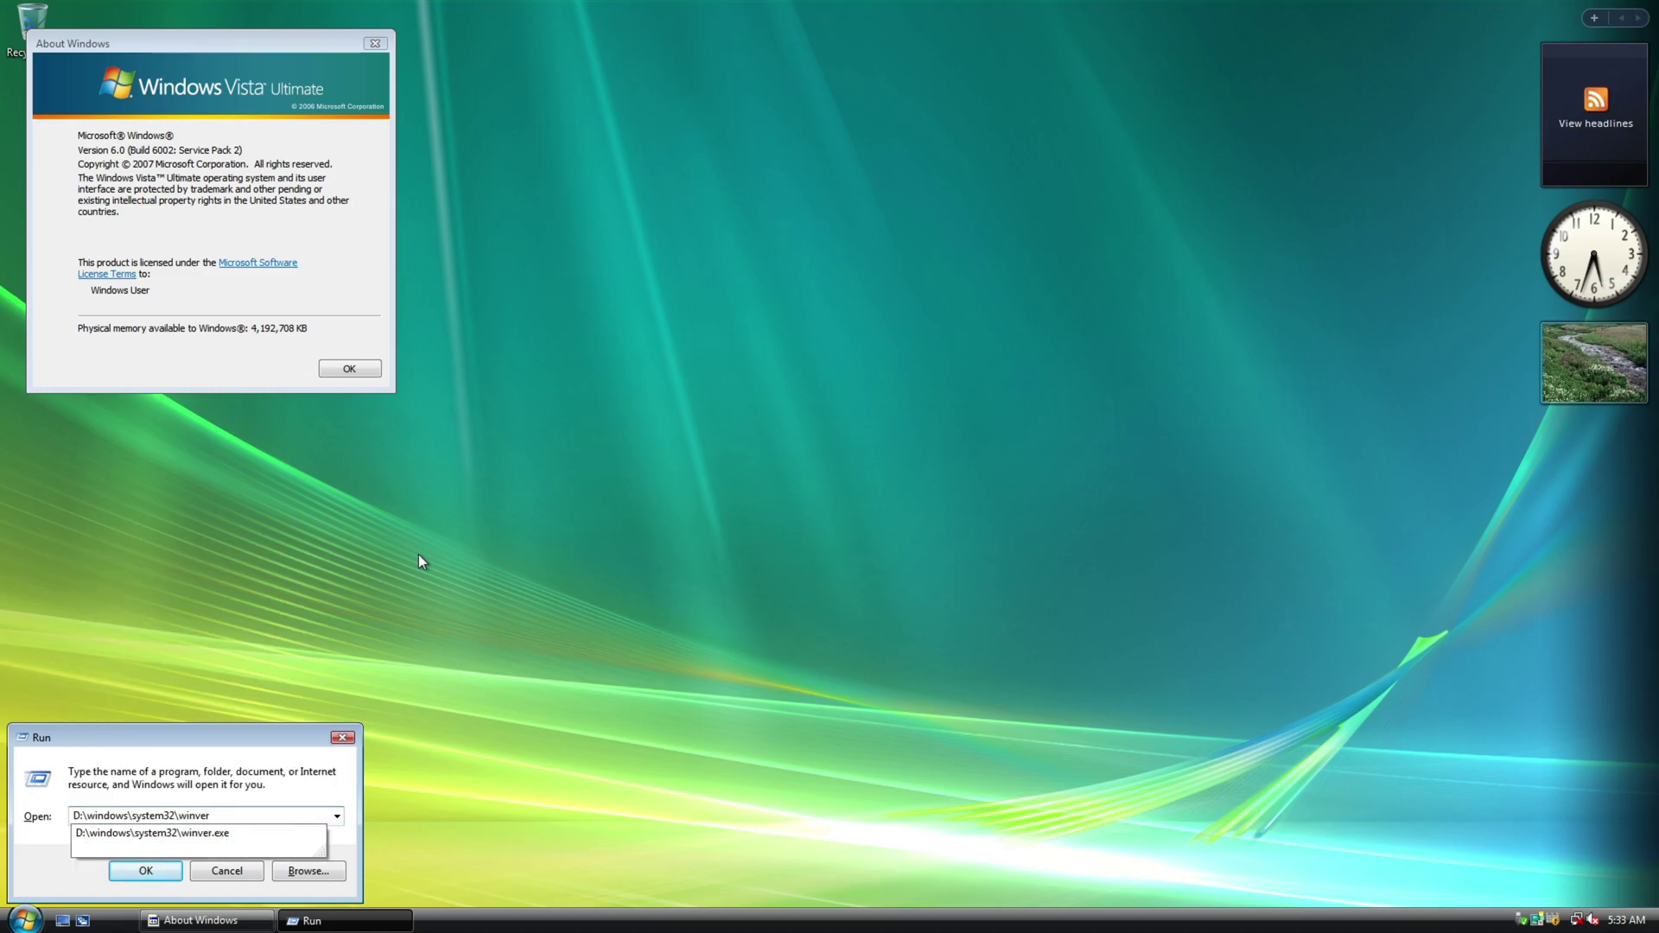
pyautogui.press('Return')
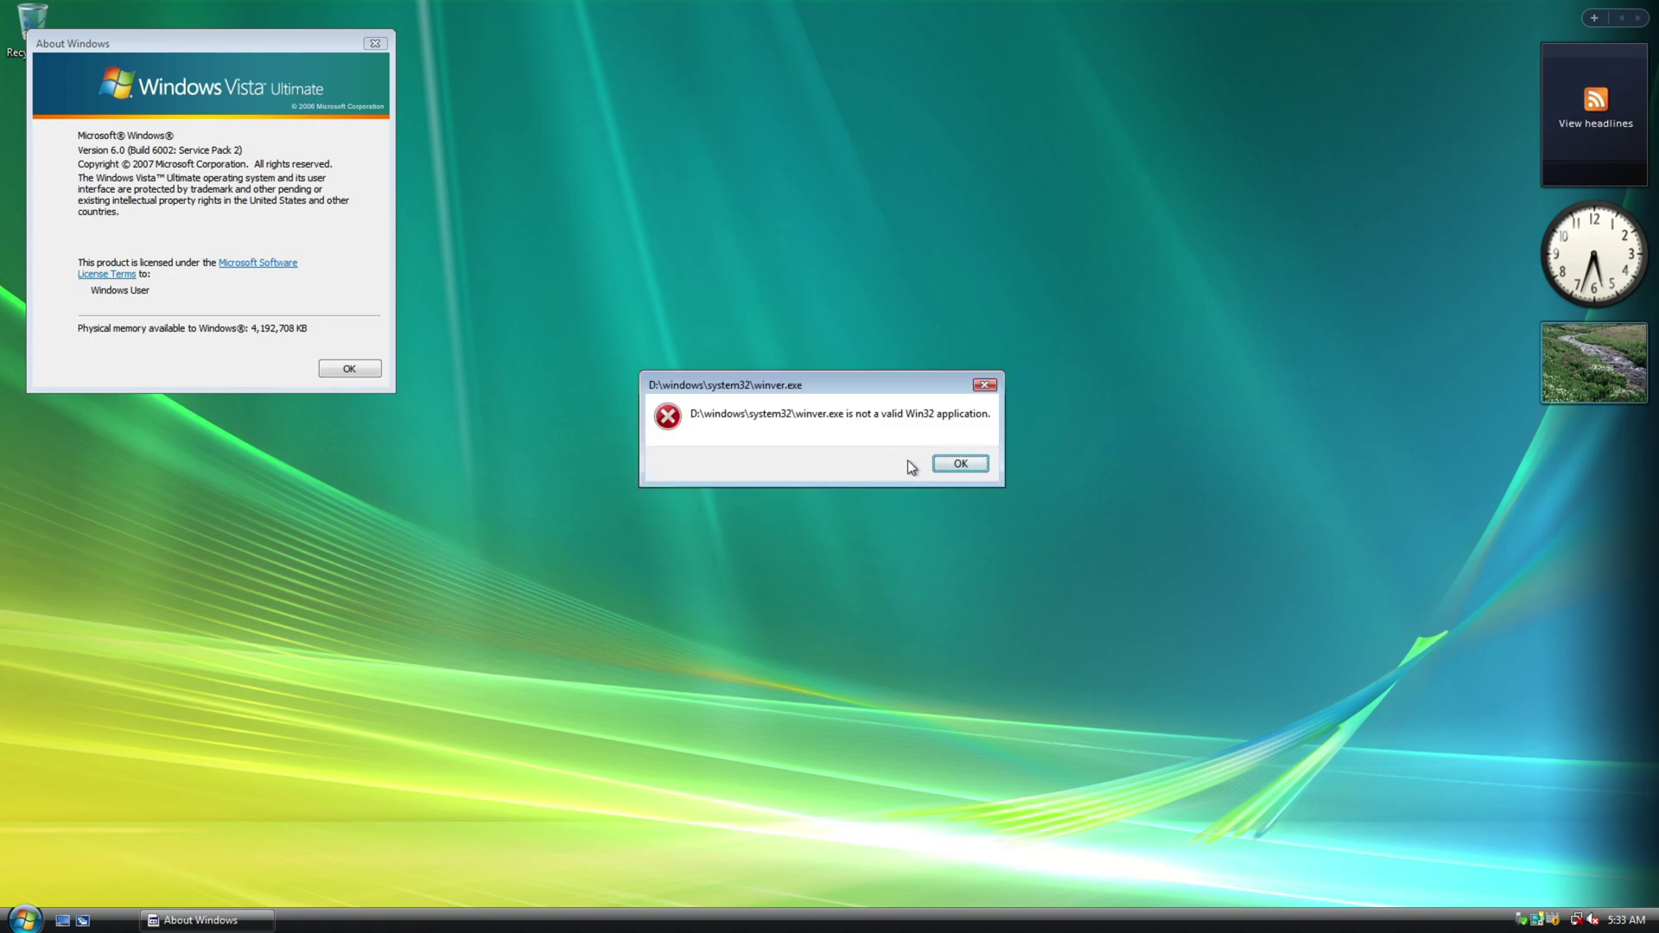
pyautogui.click(960, 464)
# Close the About Windows window and the Run dialog.
pyautogui.moveTo(314, 53); pyautogui.dragTo(780, 145)
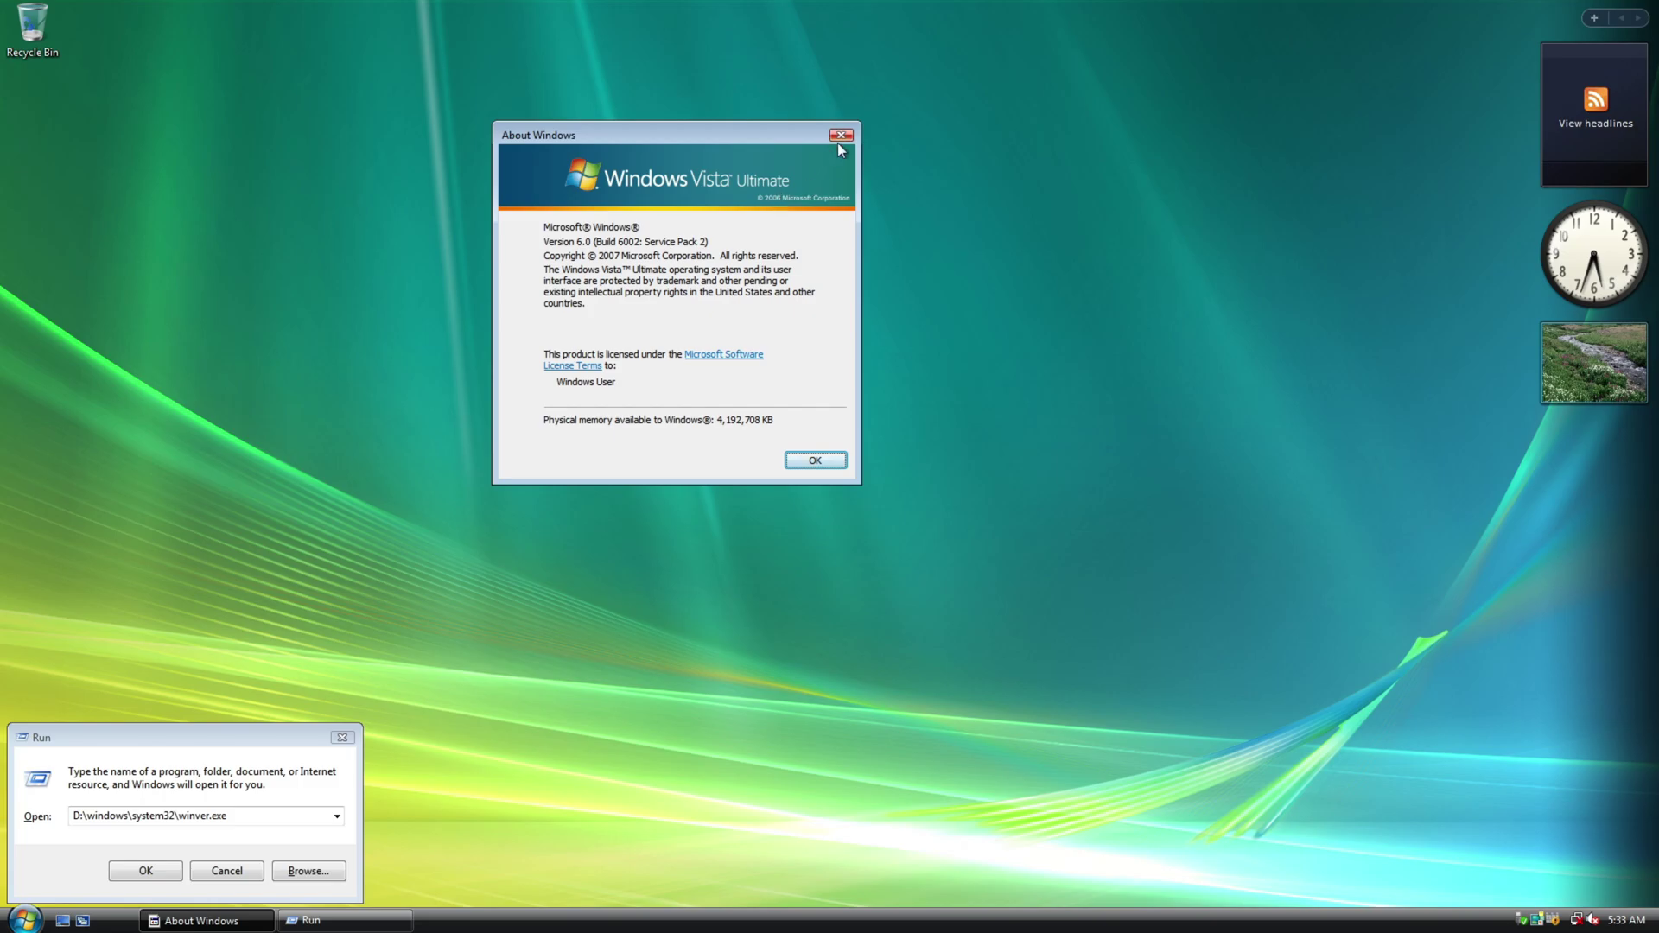
pyautogui.click(840, 135)
pyautogui.click(342, 738)
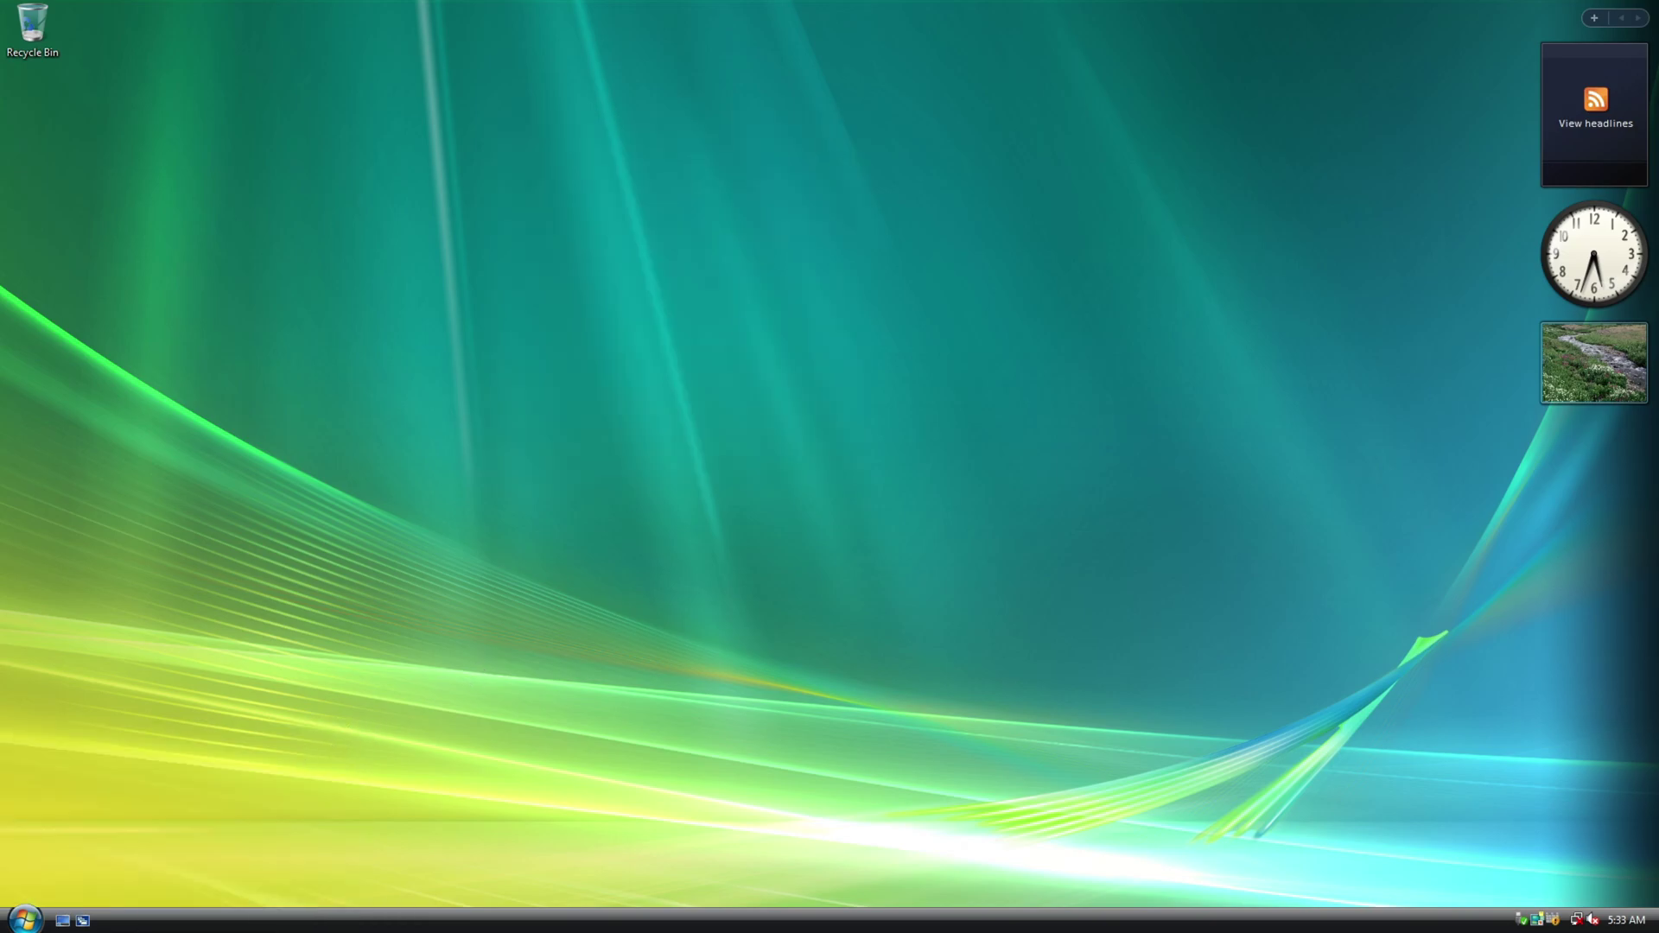
# Restart the virtual machine from Windows Vista and start the first entry in the boot menu.
pyautogui.click(24, 920)
pyautogui.click(330, 894)
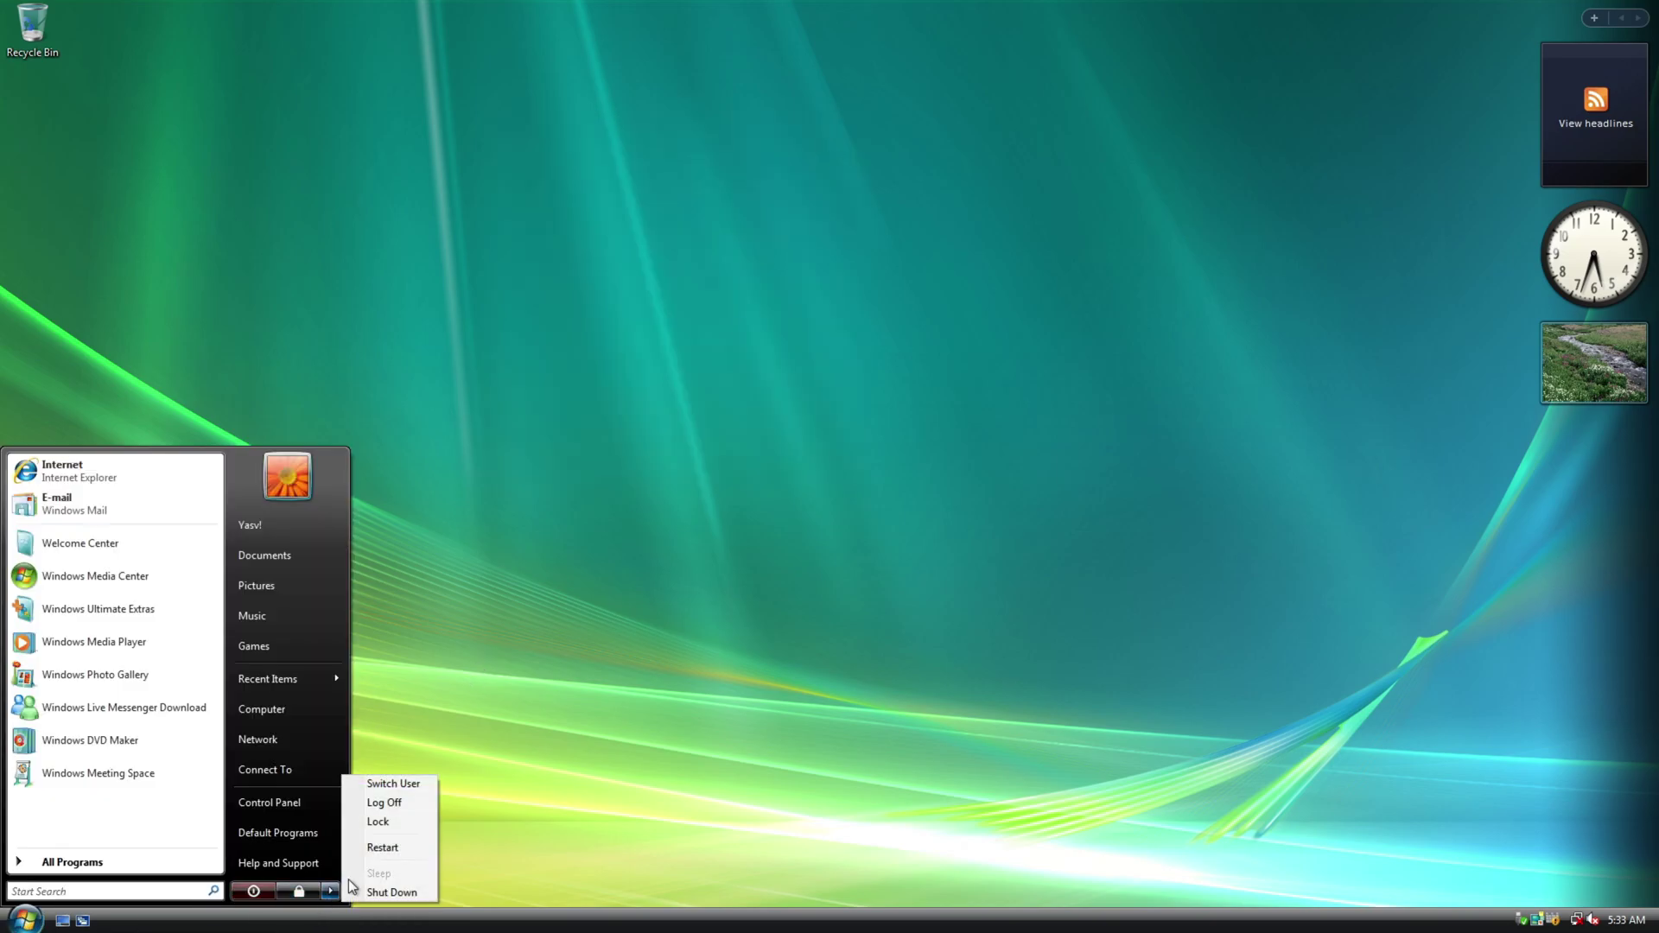
pyautogui.click(371, 852)
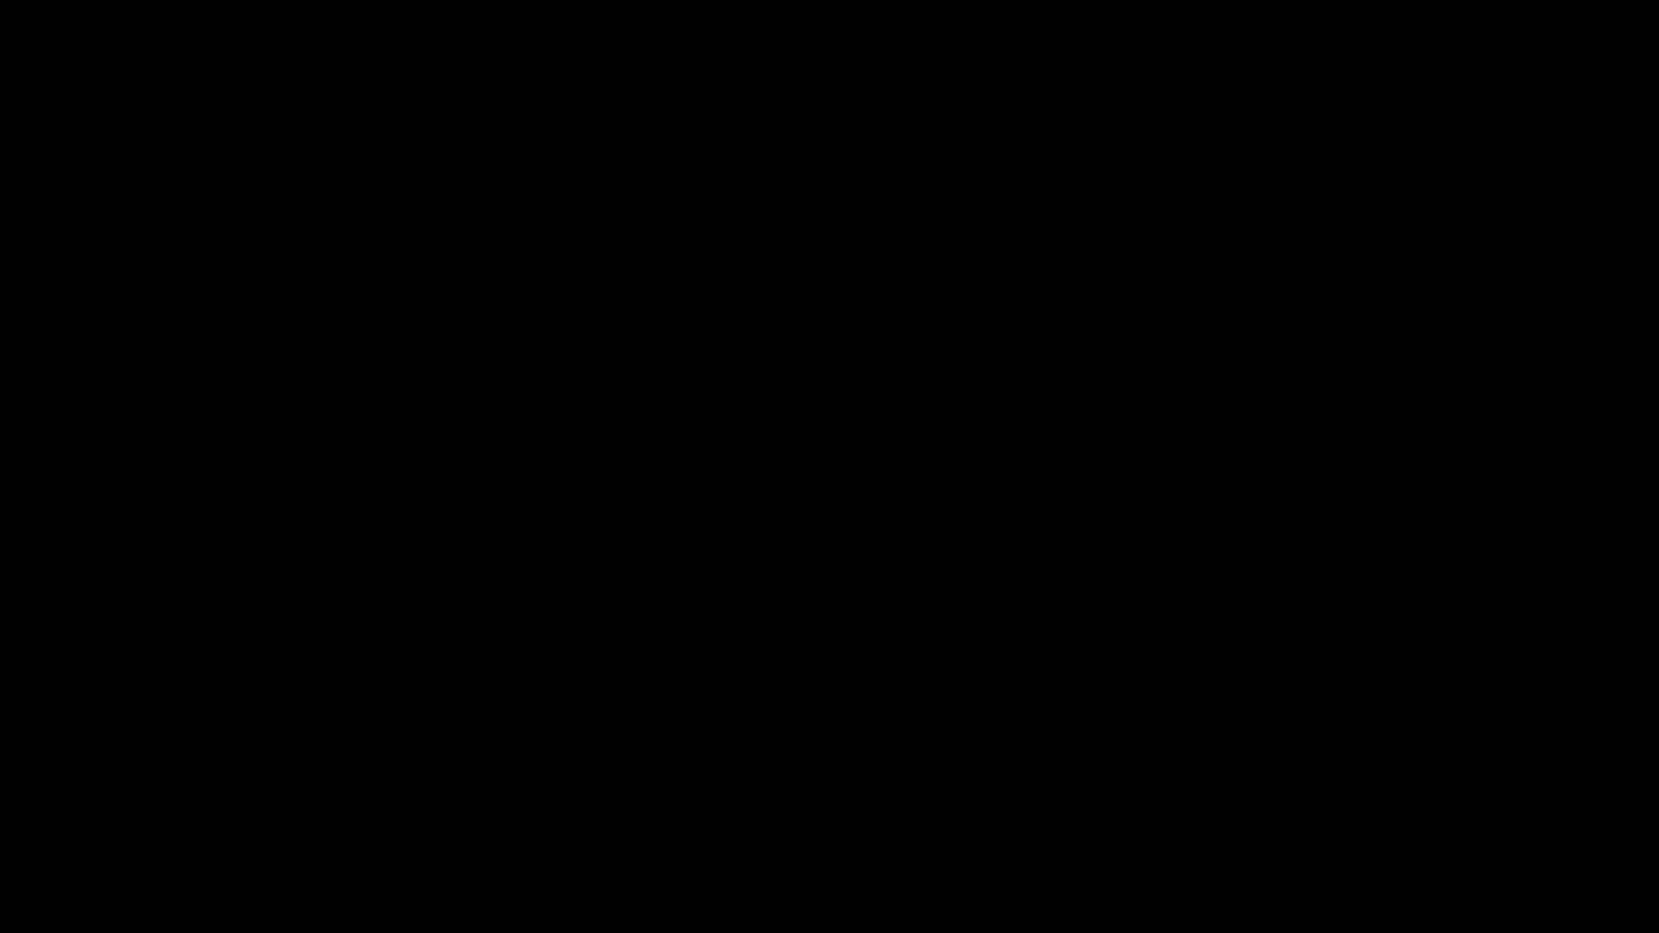
pyautogui.press('Down')
pyautogui.press('Up')
pyautogui.press('Return')
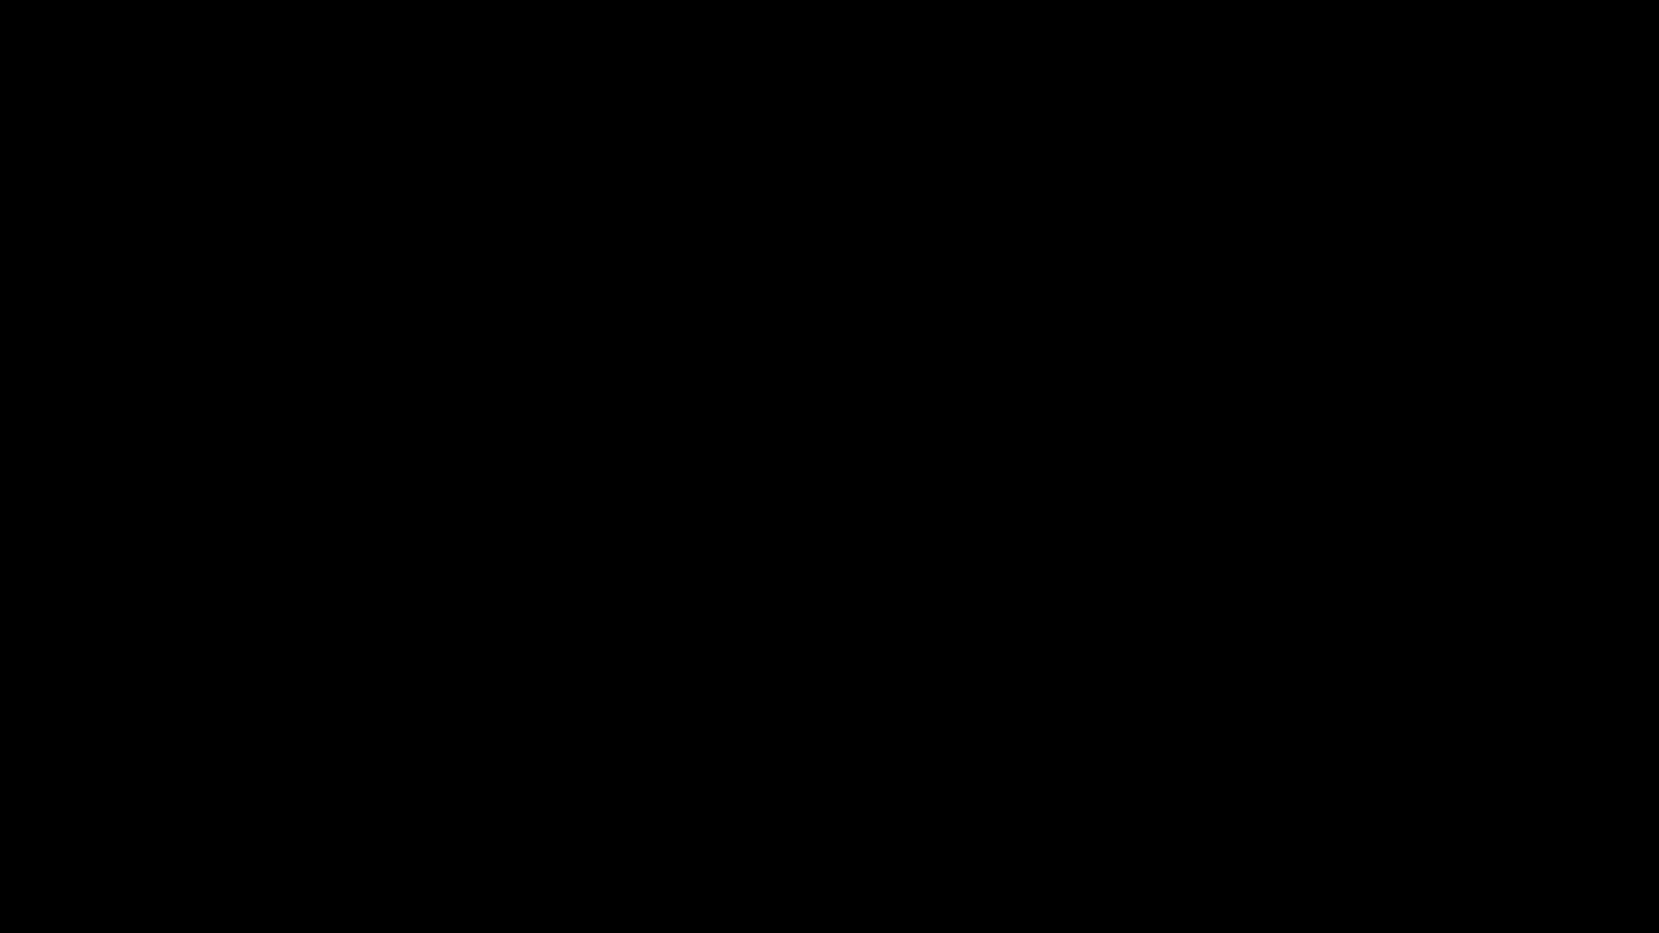